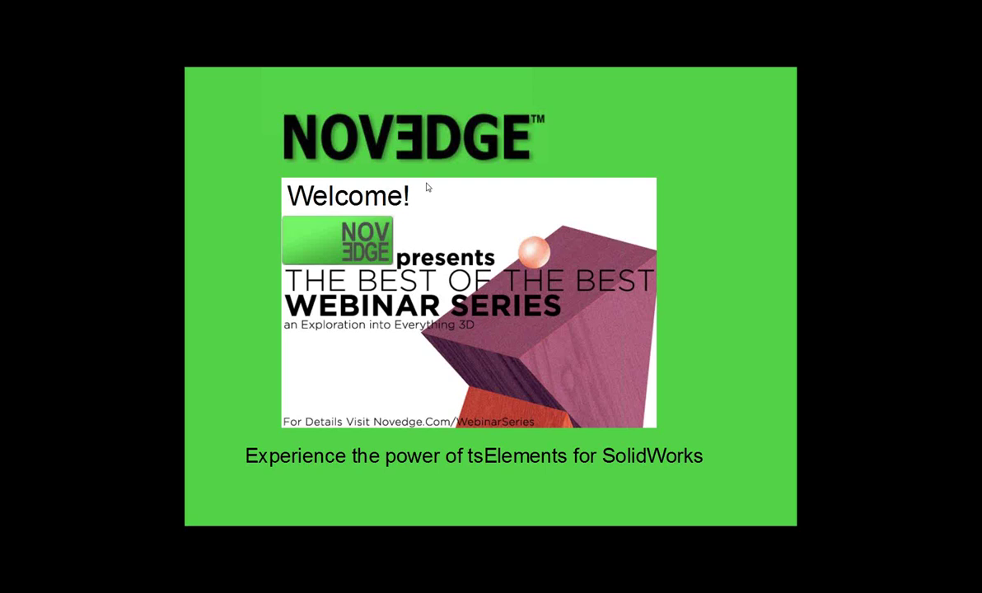
Advance the slide show past the Novedge welcome slide to slide 3, the tsElements introduction page
click(428, 187)
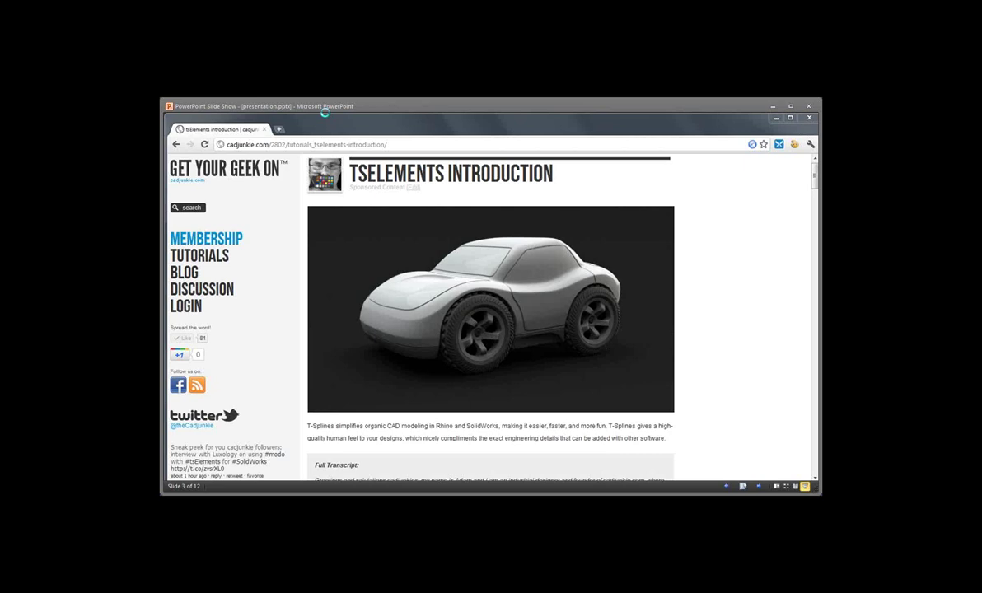
Advance to the tsElements logo slide and play its transition toward the product web page
key(Right)
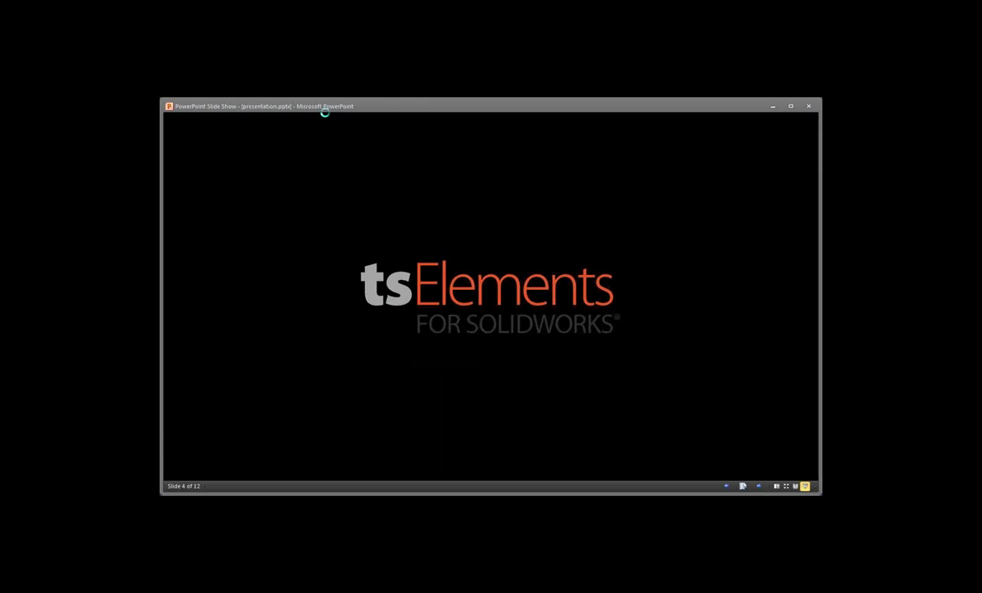
key(Right)
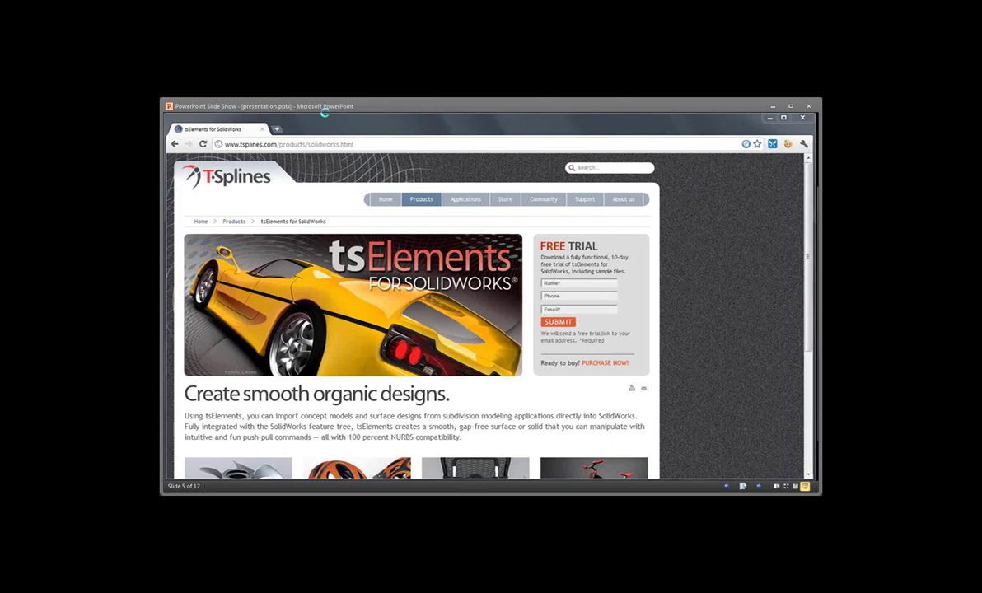
Advance the slide show from the tsElements for SolidWorks product page toward the SubD vs NURBS images
key(Right)
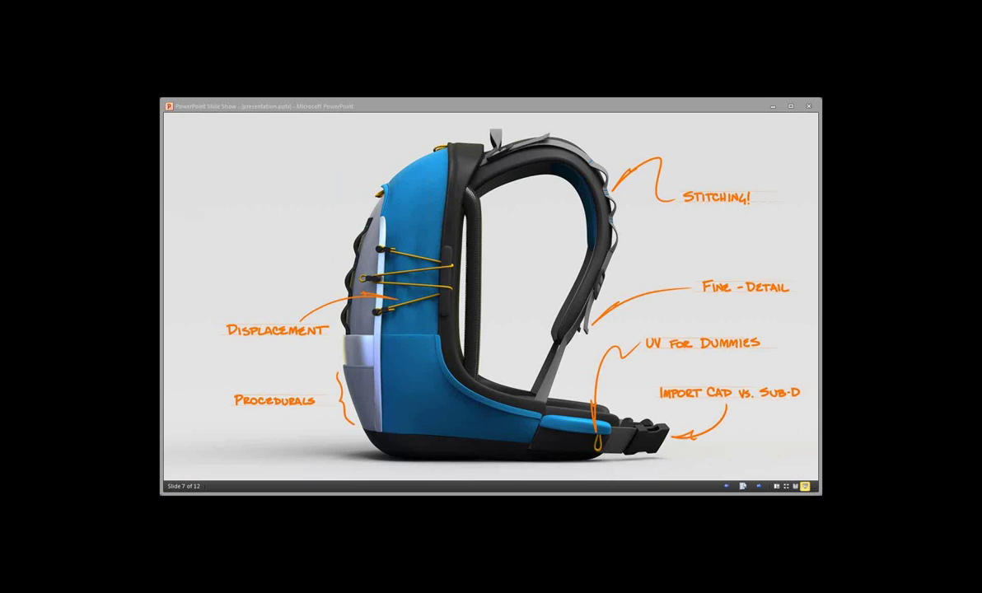
Step through the product images and robot views to slide 10, the SubD vs NURBS comparison
click(223, 103)
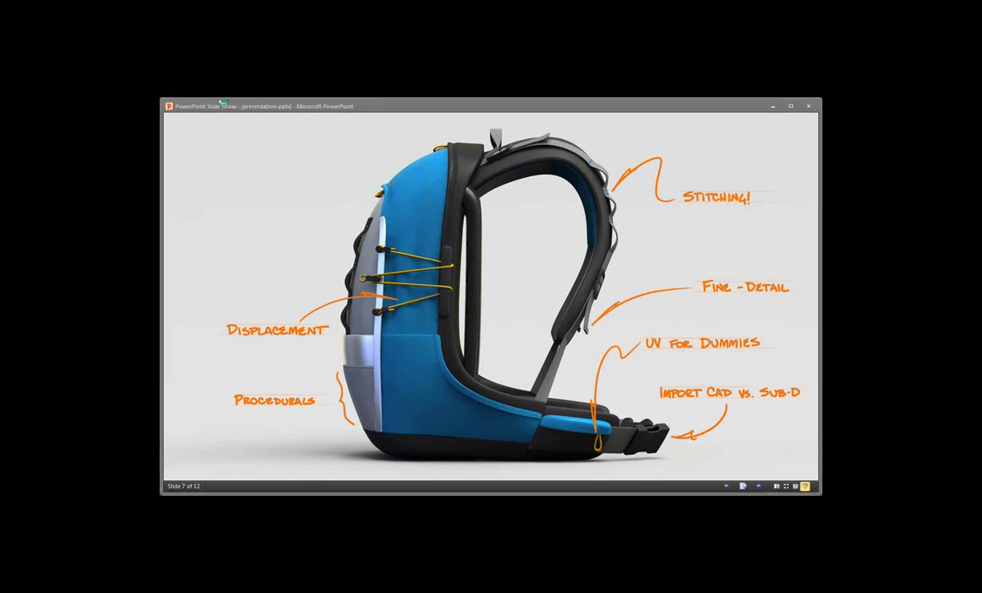
key(Right)
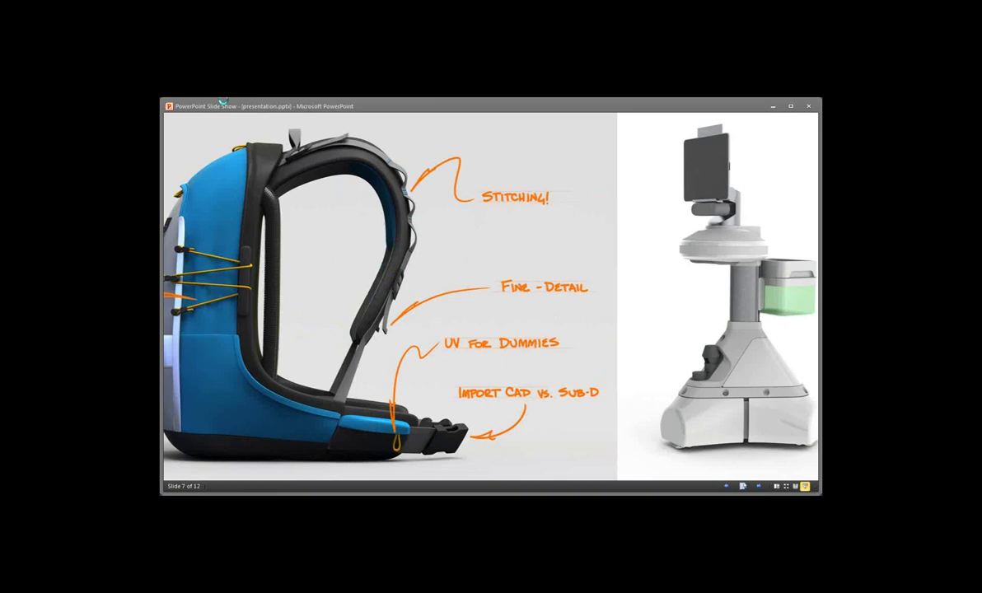
key(Right)
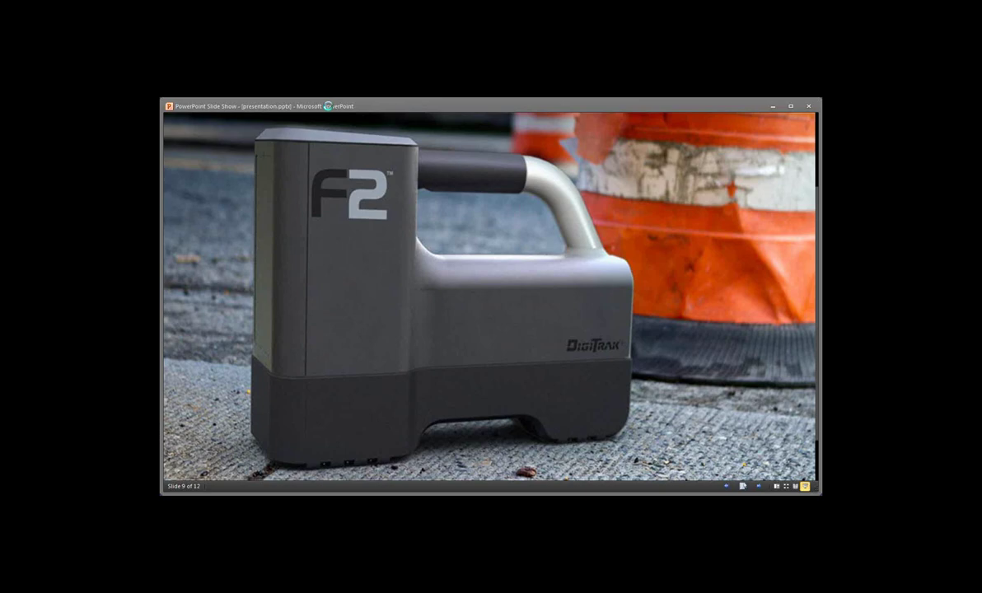
key(Right)
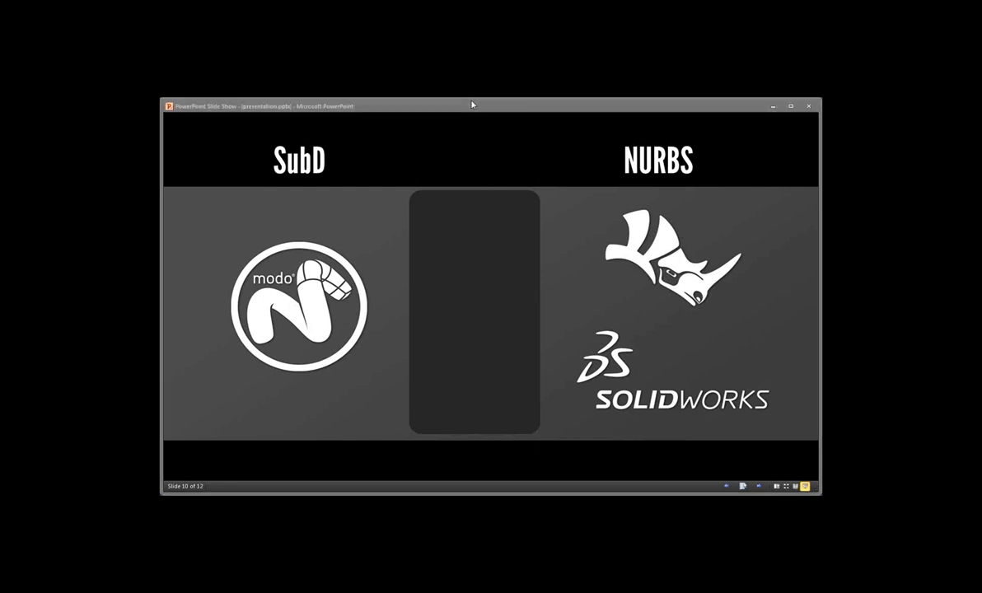
key(Right)
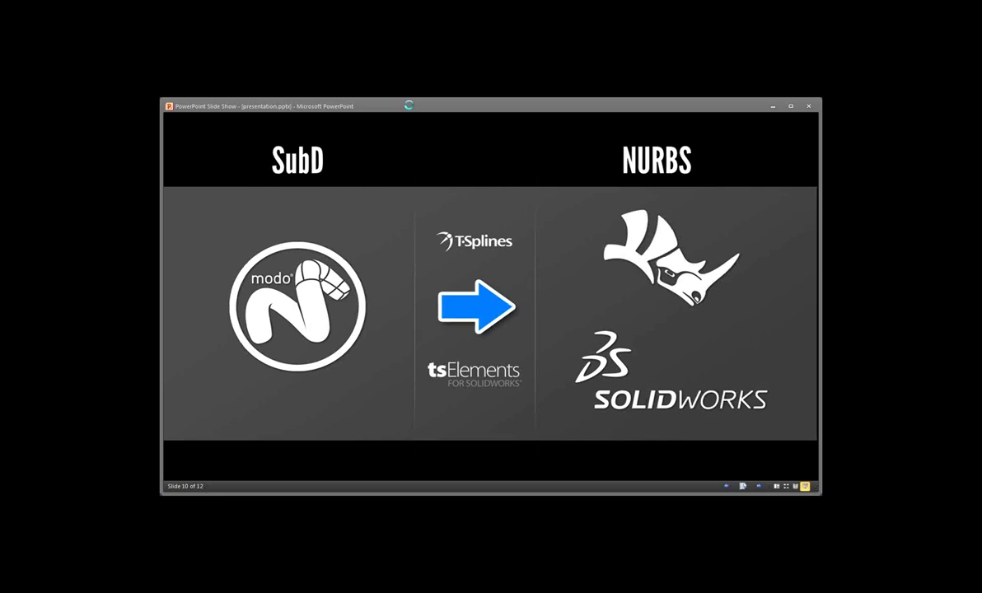
Advance from the T-Splines bridge slide to slide 11, the black 'menu:' slide
key(Right)
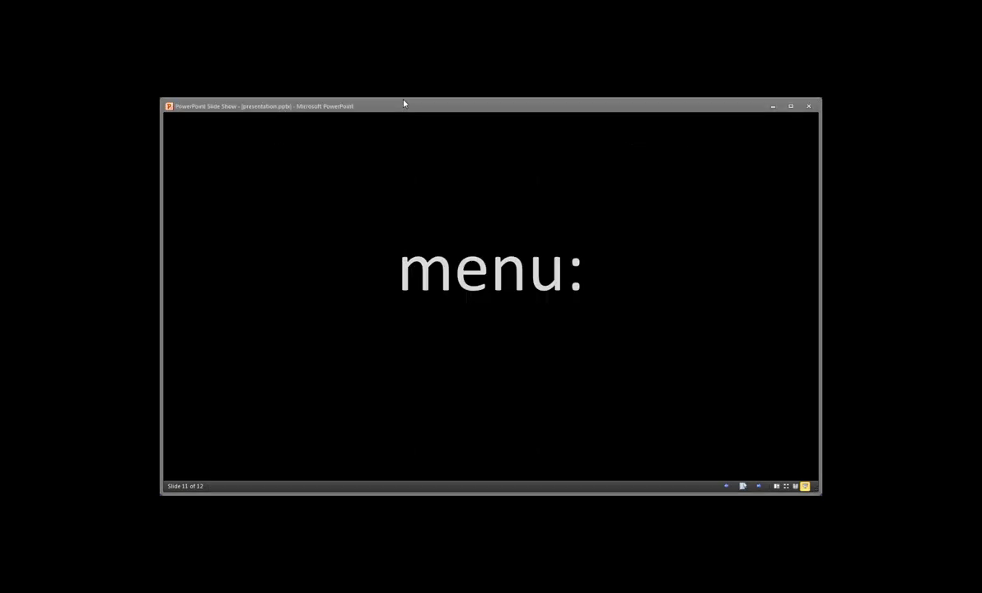
Reveal the Simple Demo, Toy Car and Sculpting menu items, then centre modo's empty view on the origin
key(Right)
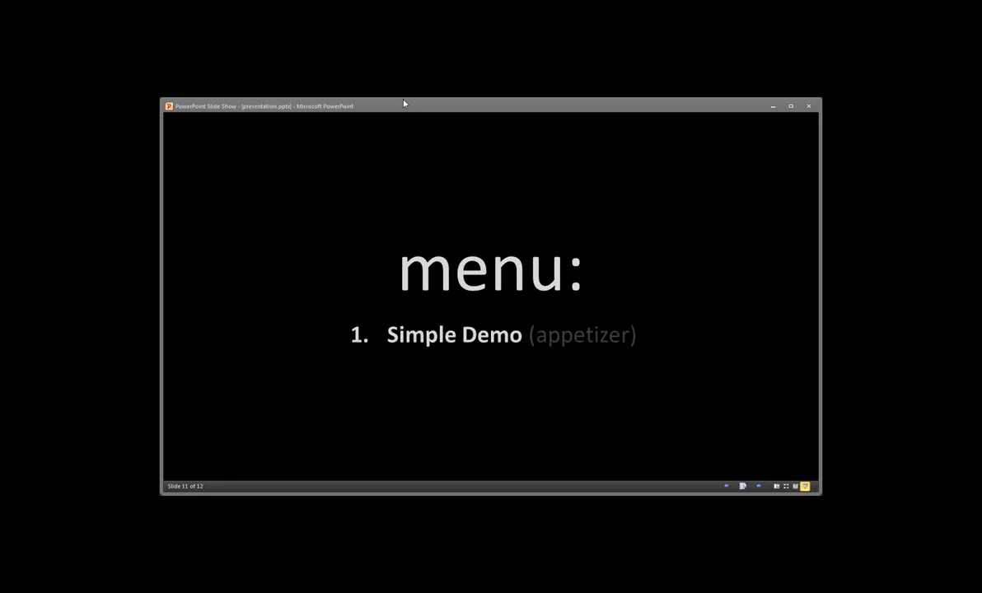
key(Right)
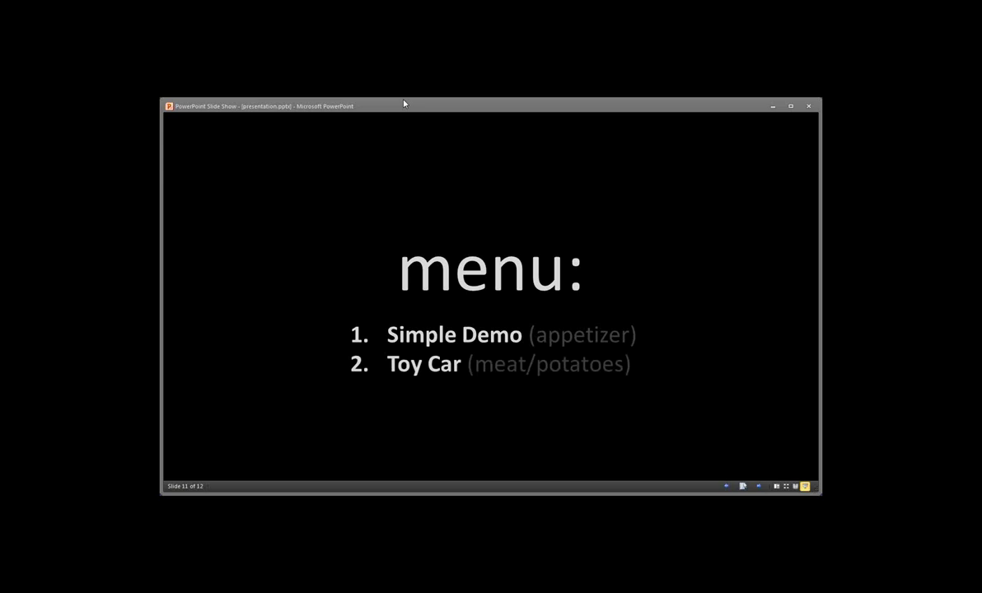
key(Right)
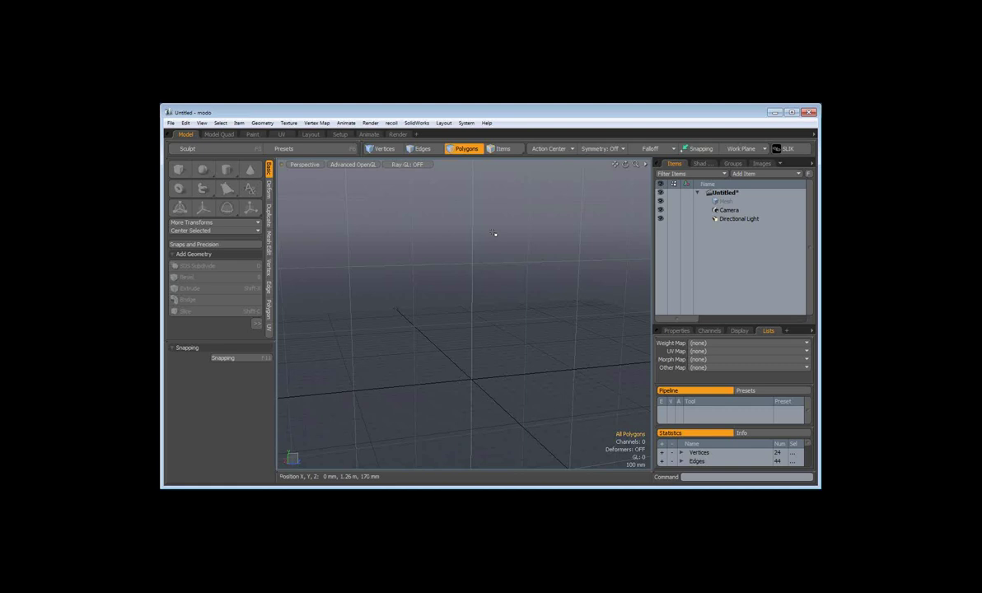
key(Home)
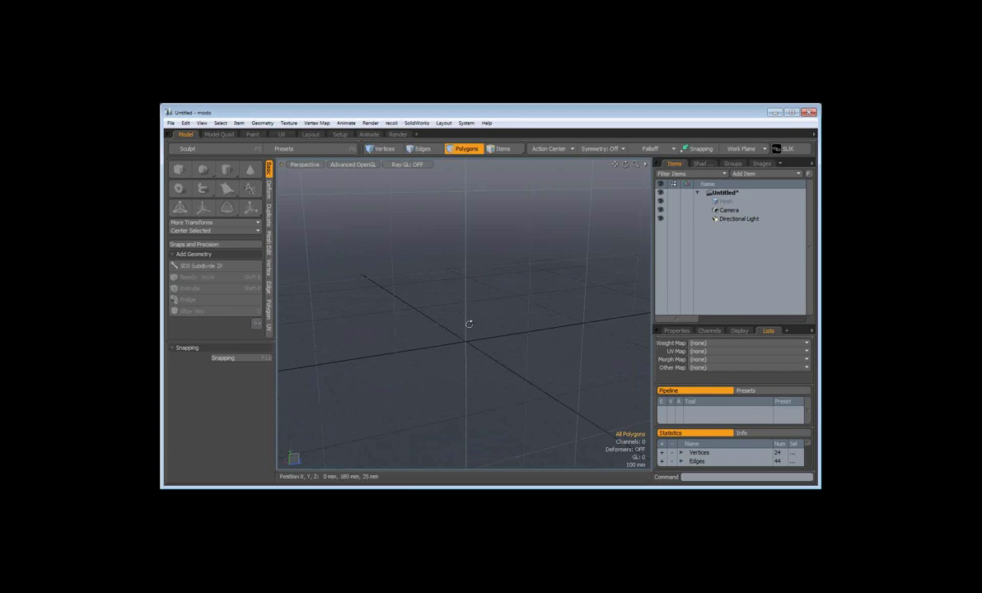
Tilt the view of the empty grid and add a cube to the scene
key(alt)
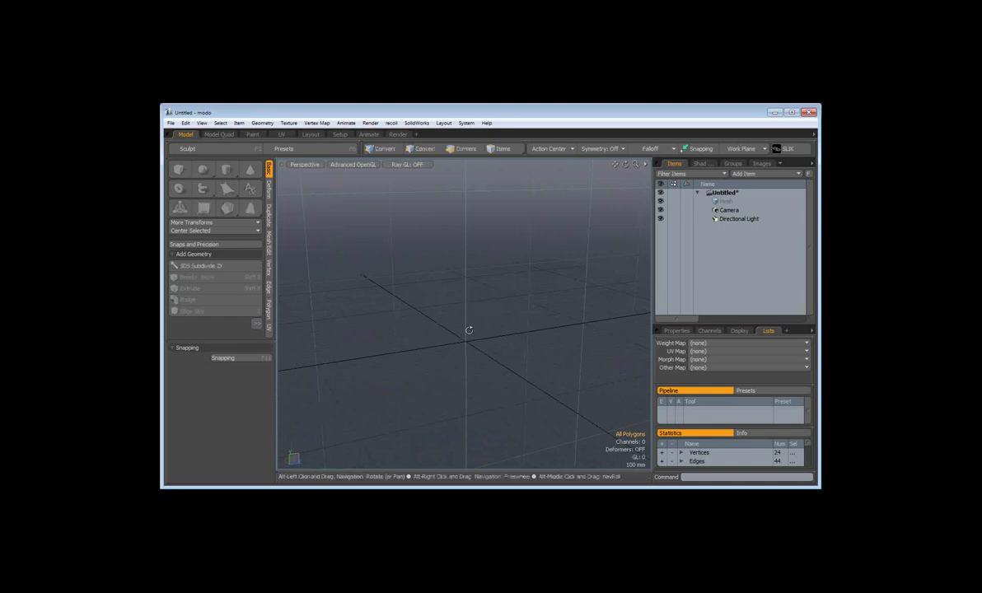
mouse_move(469, 326)
alt+mouse_down()
mouse_move(475, 339)
mouse_move(462, 318)
alt+mouse_up()
click(179, 169)
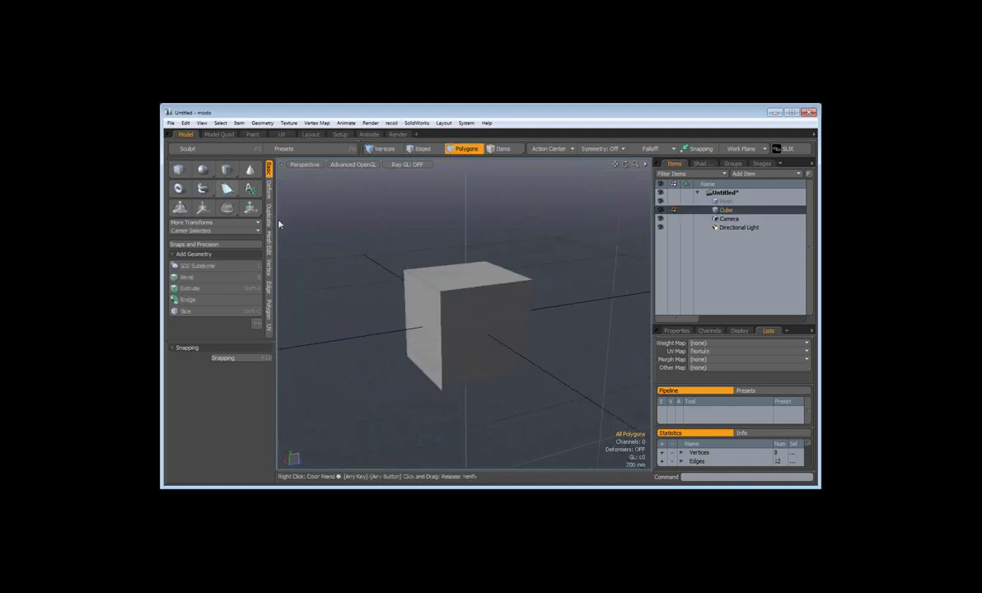
Preview the cube as a smooth subdivision surface from several angles, then return it to sharp edges
mouse_move(461, 321)
alt+mouse_down()
mouse_move(490, 332)
mouse_move(521, 310)
alt+mouse_up()
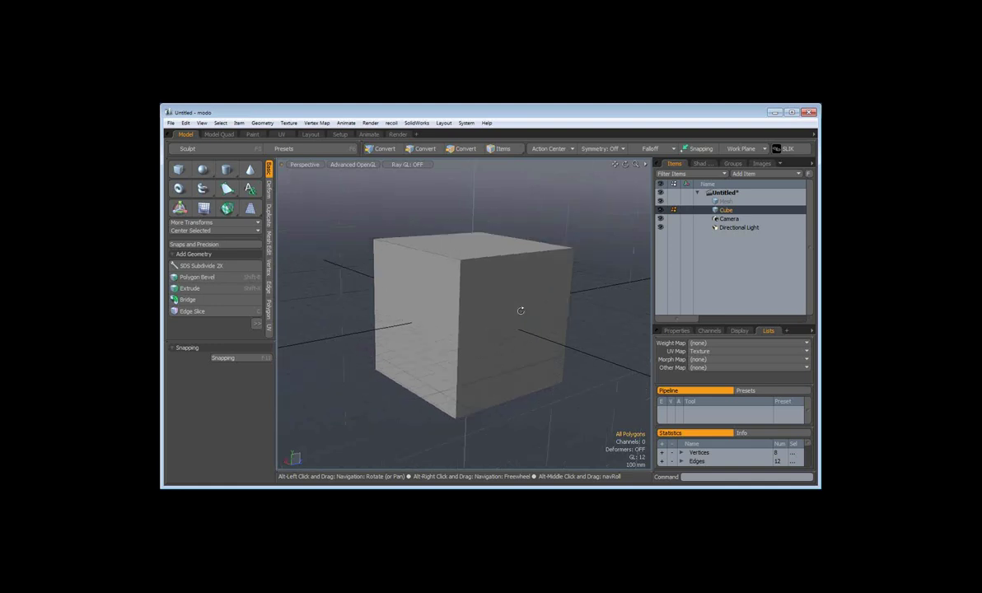
key(3)
key(Tab)
mouse_move(520, 305)
alt+mouse_down()
mouse_move(485, 339)
mouse_move(531, 265)
alt+mouse_up()
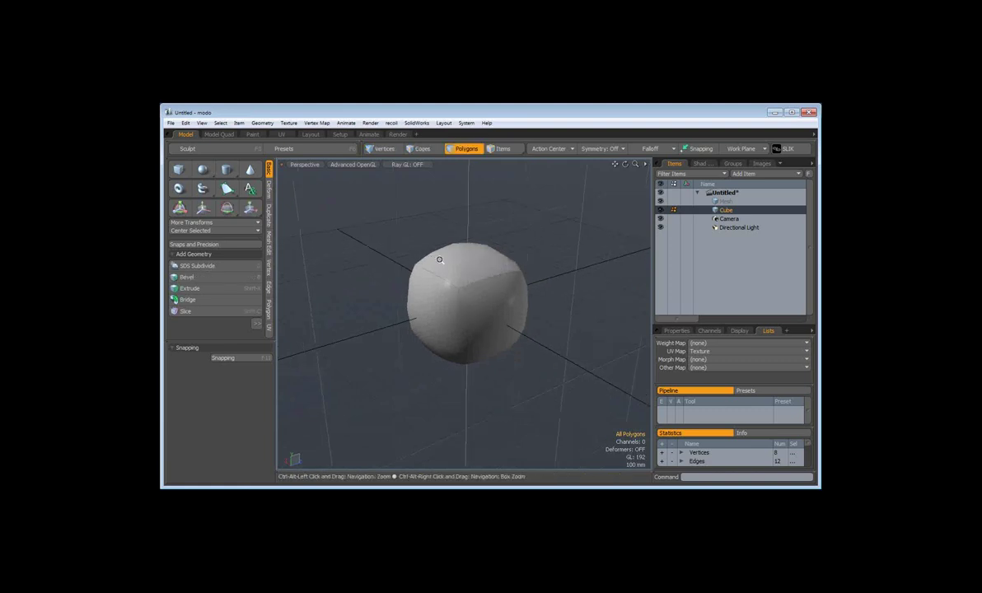
mouse_move(439, 259)
ctrl+alt+mouse_down()
mouse_move(474, 251)
mouse_move(488, 274)
mouse_move(478, 276)
ctrl+alt+mouse_up()
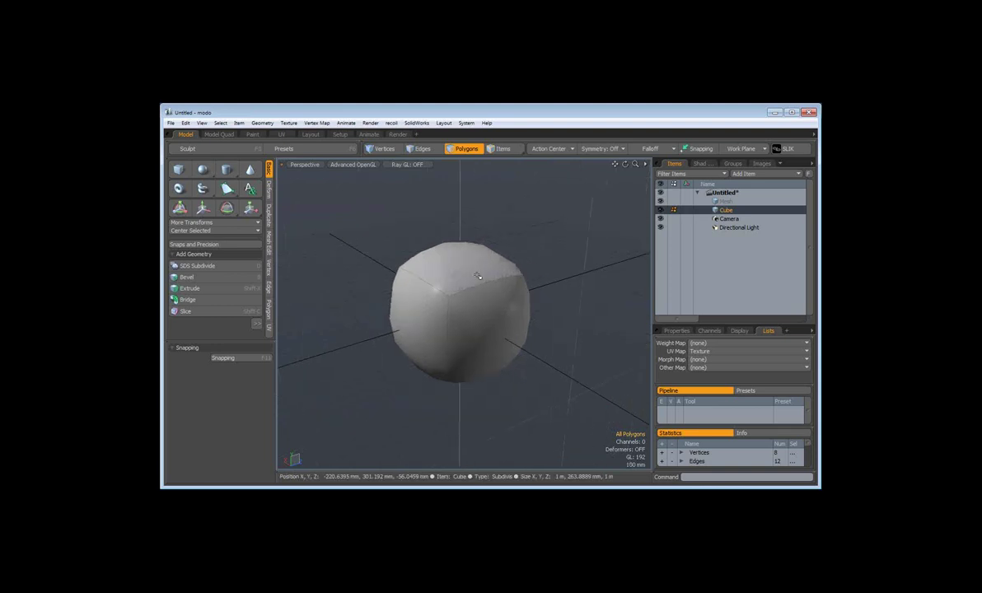
key(Tab)
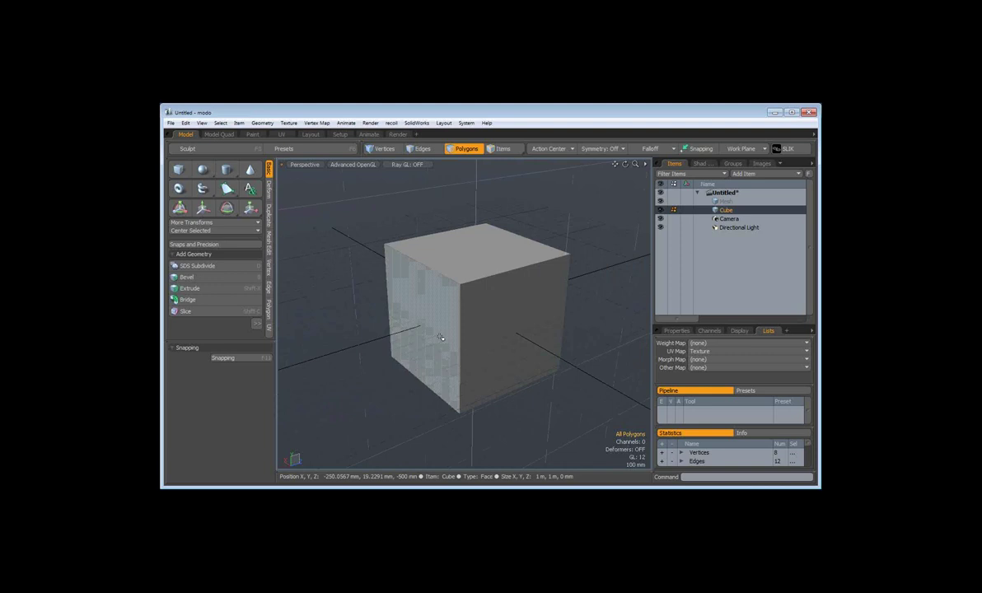
Smooth the cube into a subdivision surface again, zoom to inspect it, and select its top face
key(Tab)
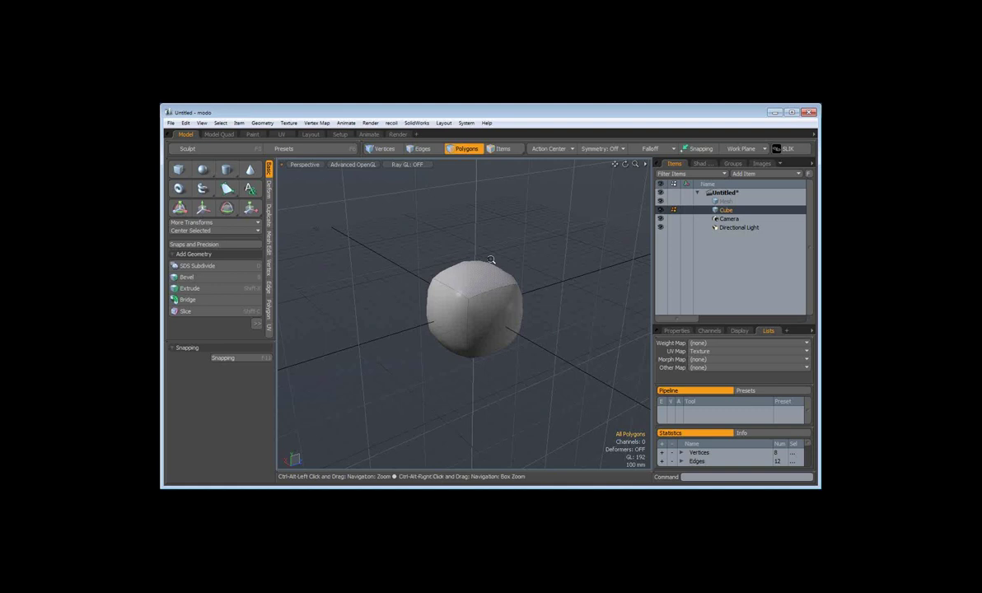
drag(491, 260, 363, 206)
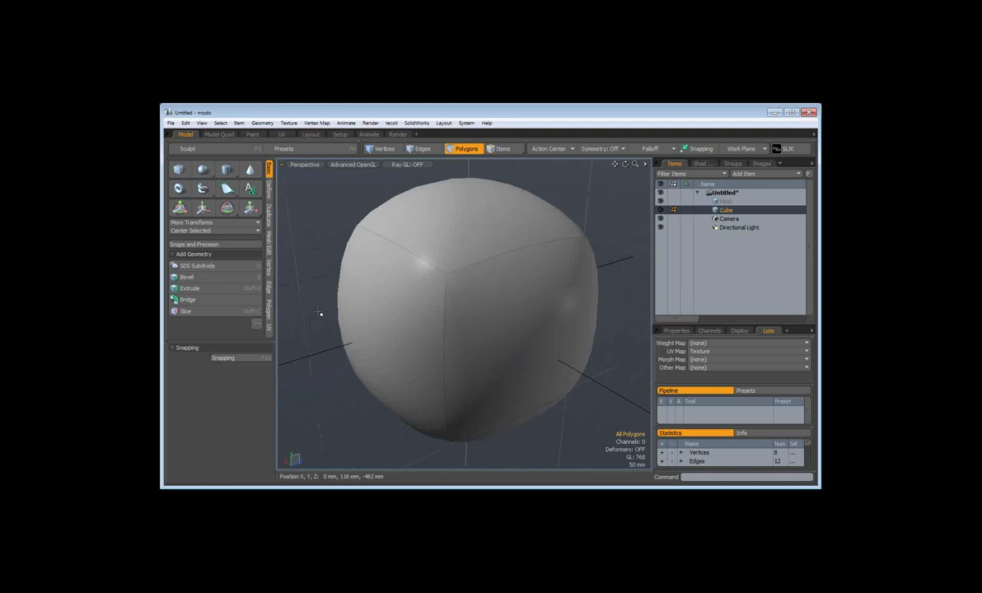
mouse_move(406, 290)
ctrl+alt+mouse_down()
mouse_move(465, 288)
mouse_move(448, 341)
mouse_move(476, 350)
mouse_move(540, 303)
ctrl+alt+mouse_up()
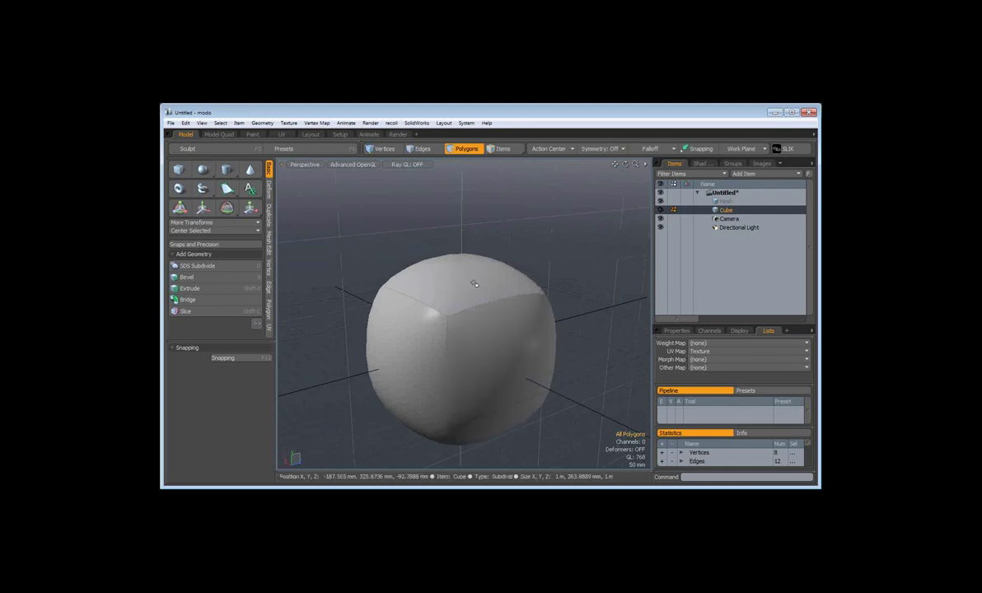
key(ctrl+alt)
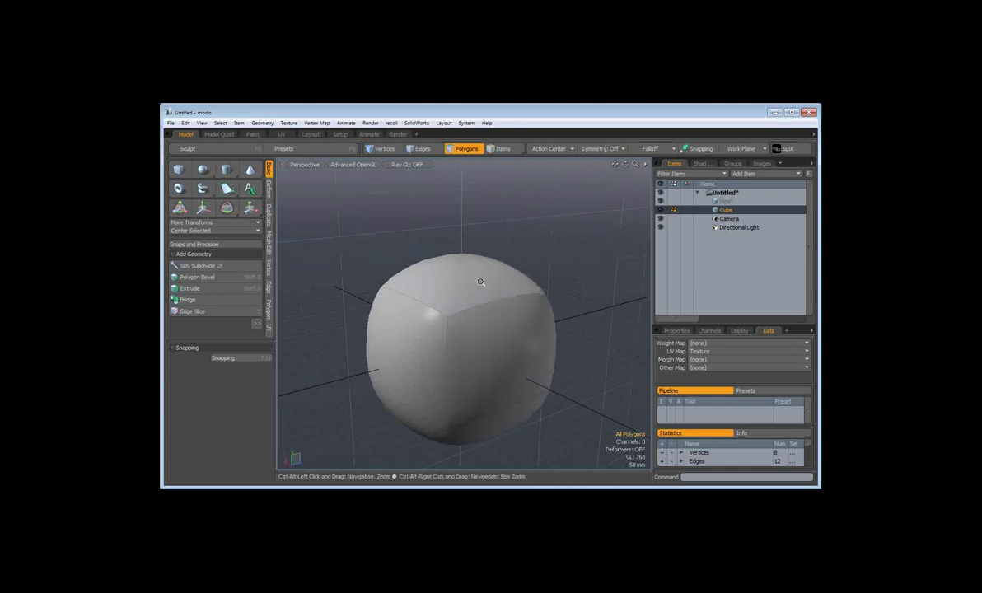
mouse_move(480, 282)
ctrl+alt+mouse_down()
mouse_move(471, 284)
mouse_move(506, 270)
mouse_move(447, 316)
mouse_move(458, 296)
ctrl+alt+mouse_up()
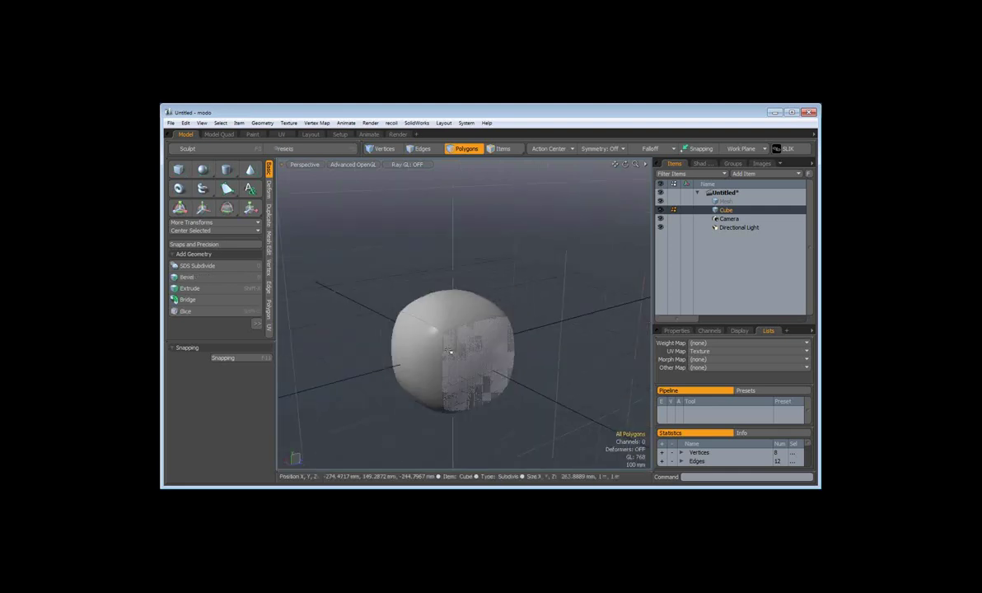
click(457, 296)
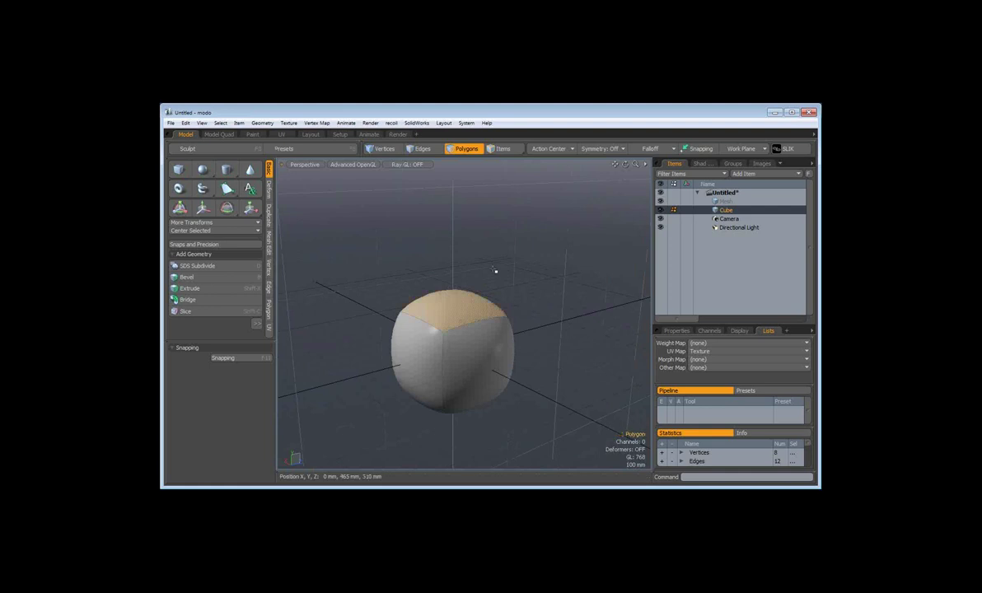
Bevel the top face down into a hollow cup with Shift -240 mm and Inset 77 mm
key(b)
mouse_move(494, 270)
mouse_down()
mouse_move(494, 247)
mouse_move(486, 309)
mouse_move(544, 309)
mouse_up()
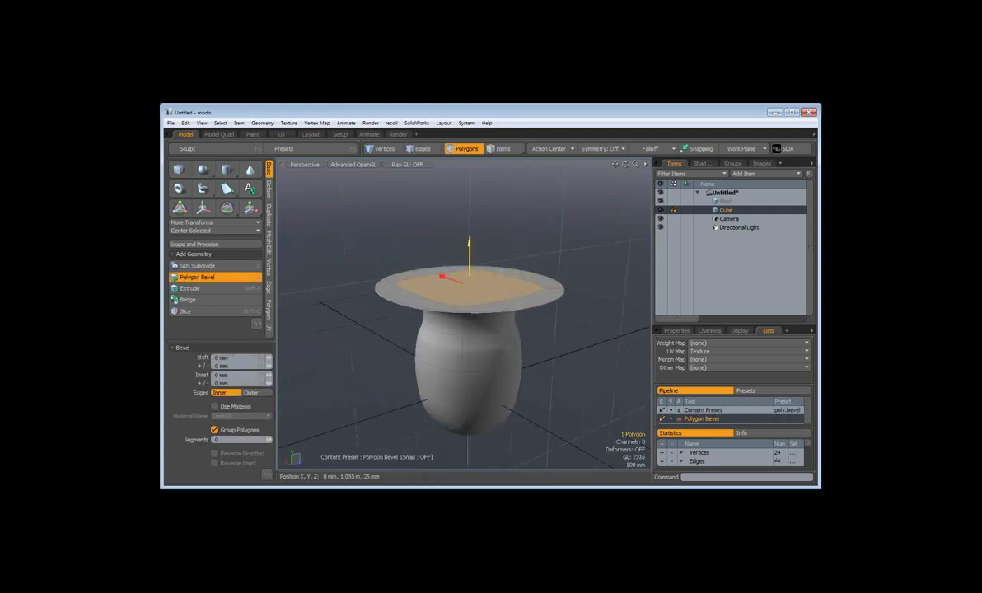
drag(468, 233, 470, 155)
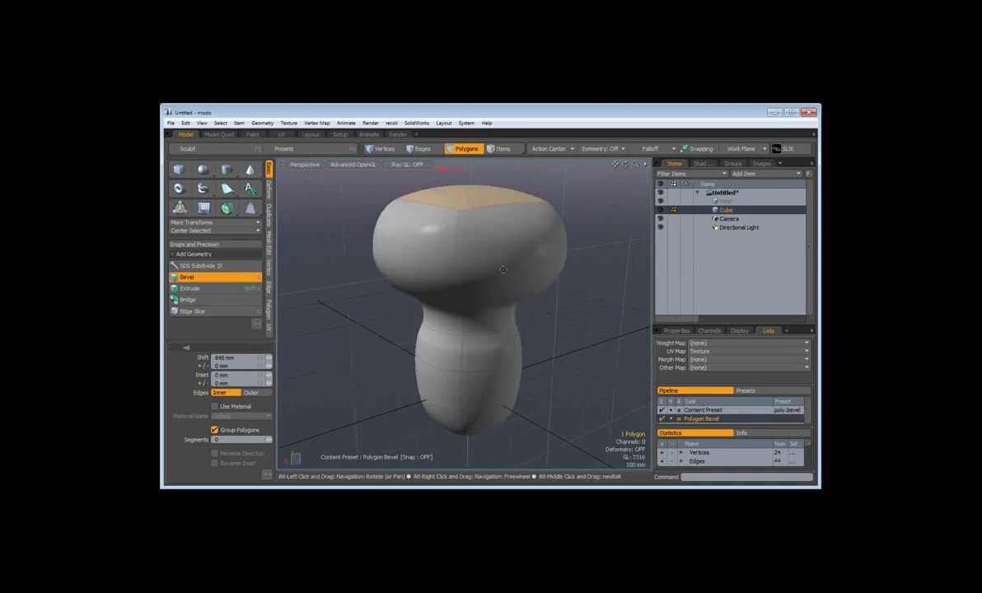
ctrl+alt+drag(503, 270, 527, 280)
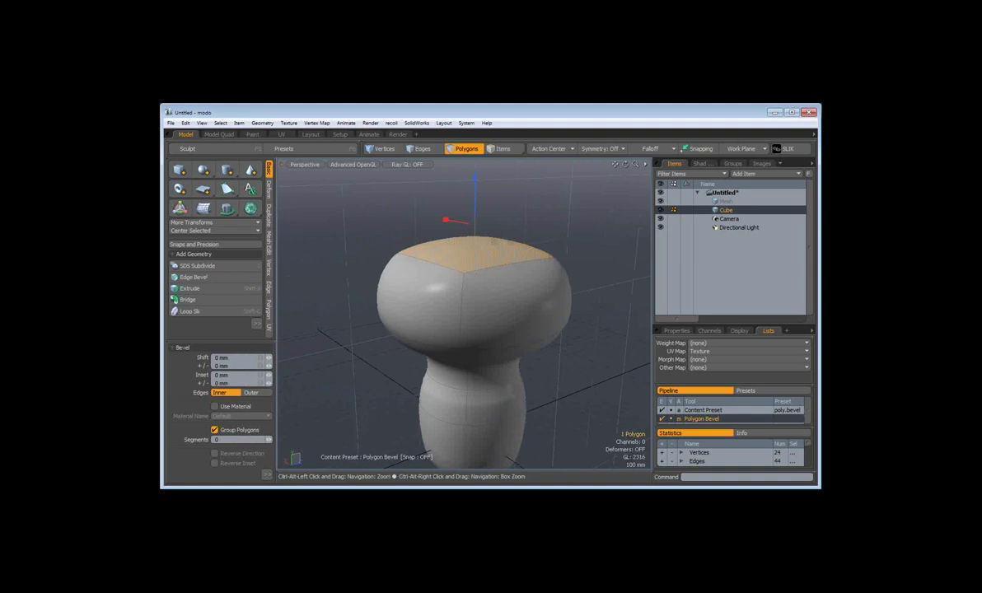
drag(445, 219, 446, 252)
drag(474, 216, 615, 191)
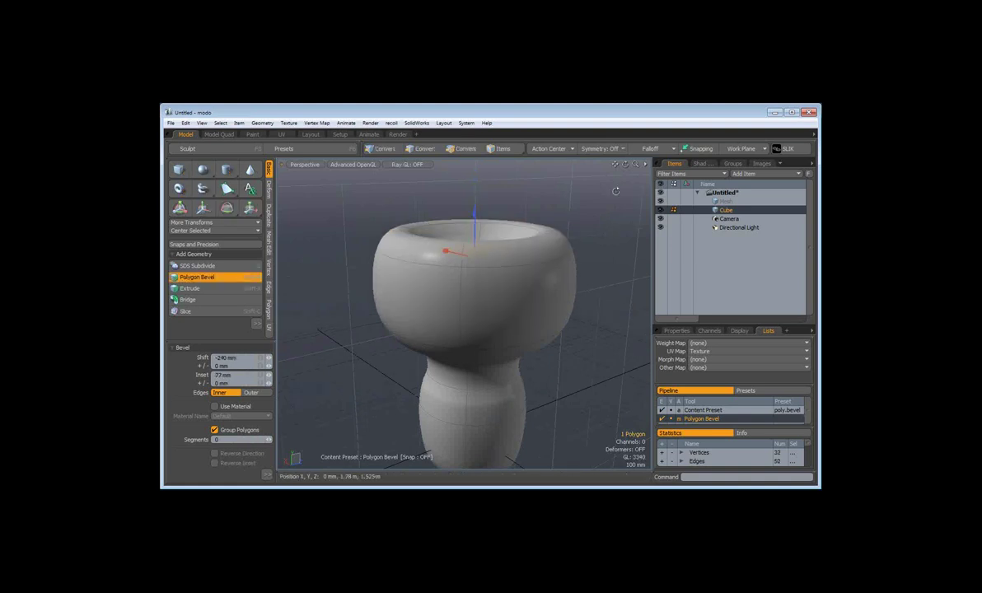
alt+drag(616, 191, 509, 247)
key(space)
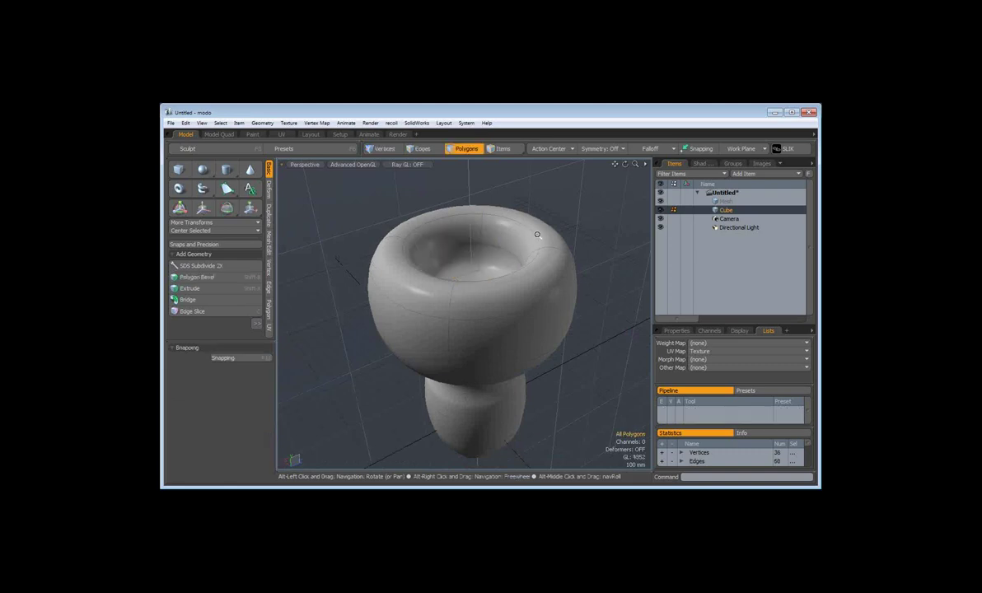
mouse_move(537, 235)
alt+mouse_down()
mouse_move(462, 300)
mouse_move(521, 344)
mouse_move(471, 352)
mouse_move(458, 388)
mouse_move(458, 228)
alt+mouse_up()
key(Tab)
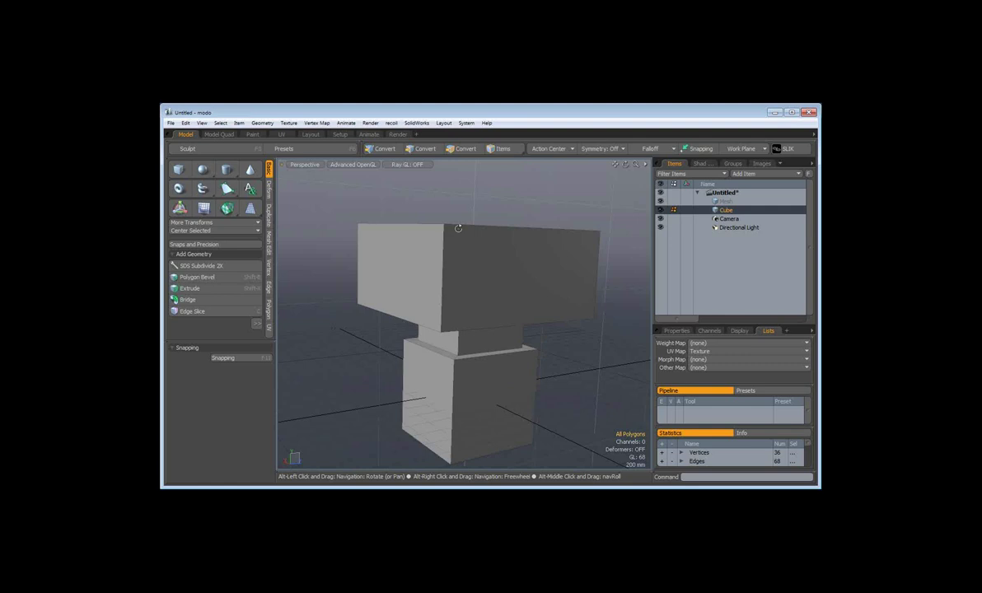
Raise the cup's inner floor into a tall post (Shift 735 mm) and preview it smoothed
key(Tab)
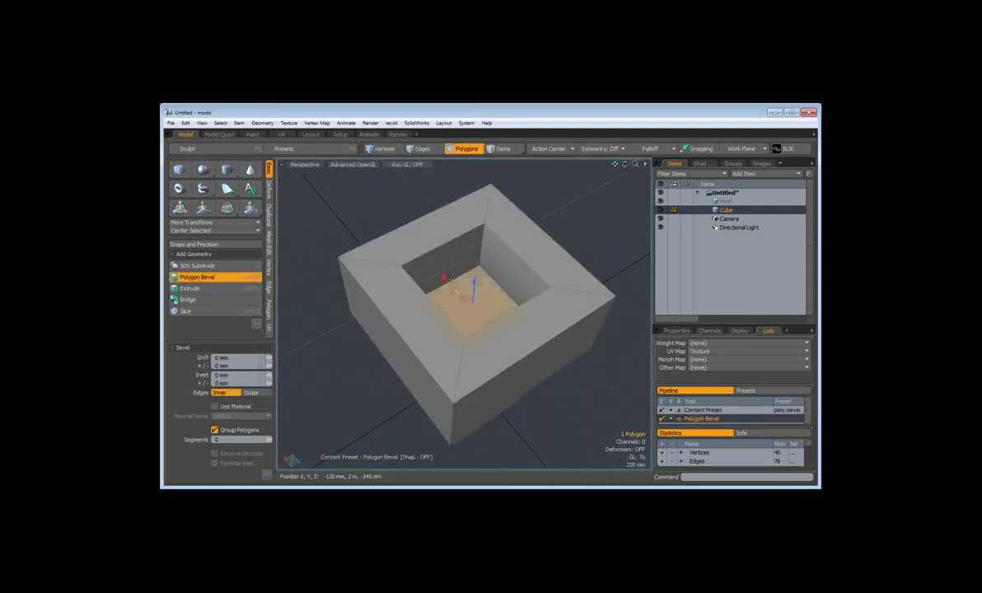
drag(468, 285, 483, 338)
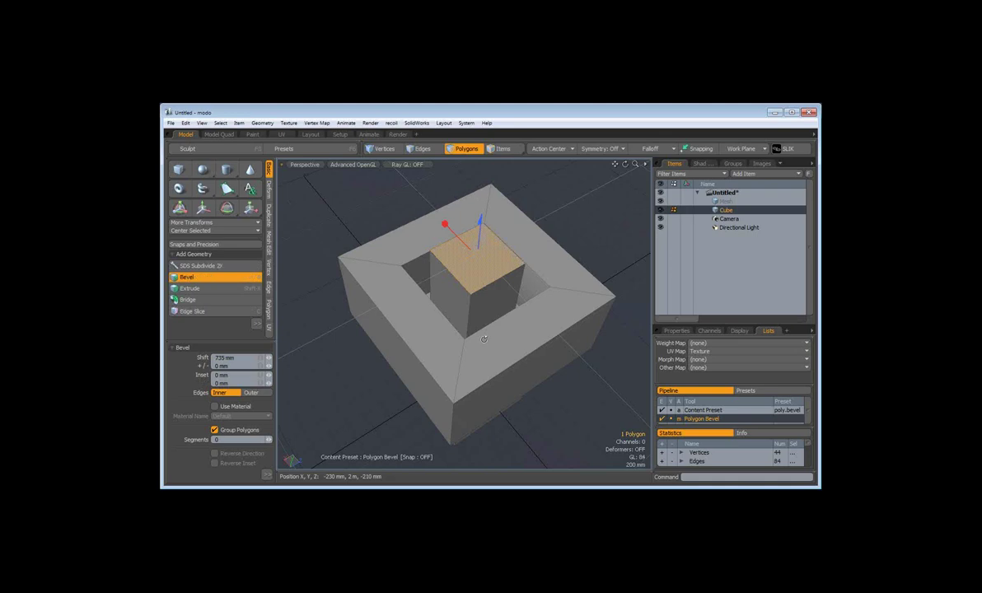
alt+drag(484, 338, 472, 267)
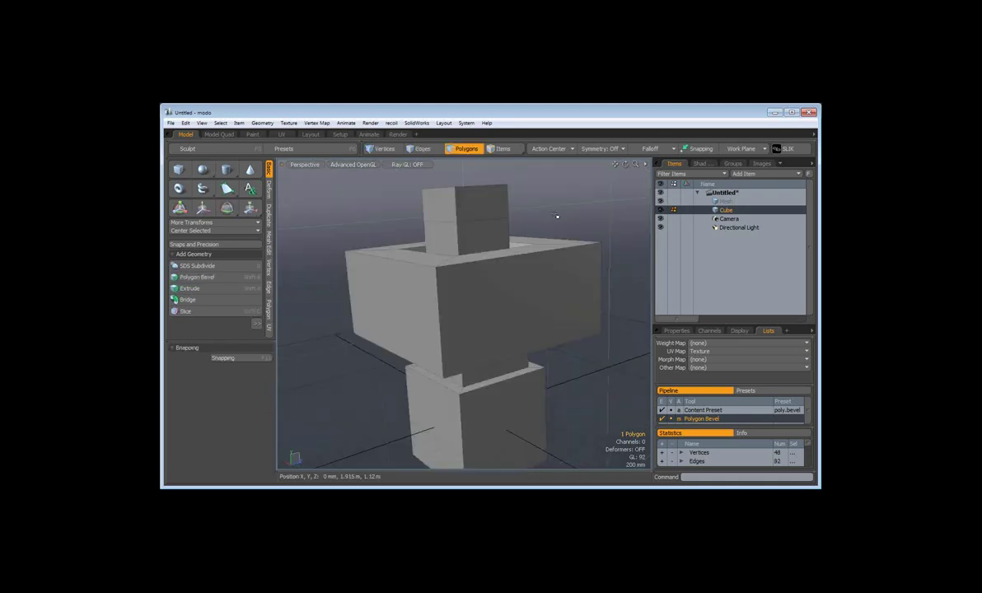
key(Tab)
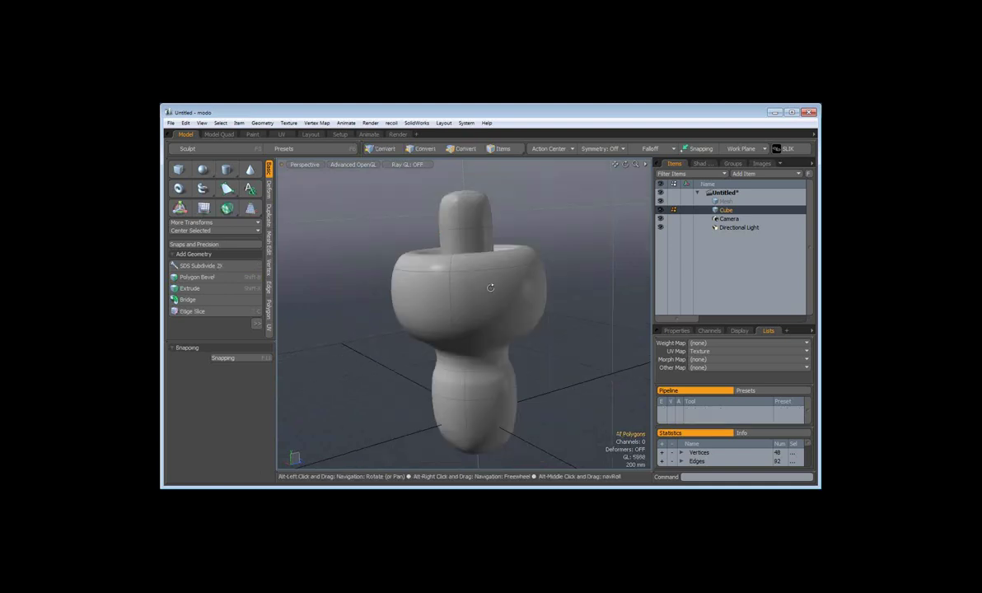
mouse_move(491, 287)
alt+mouse_down()
mouse_move(464, 348)
mouse_move(436, 250)
alt+mouse_up()
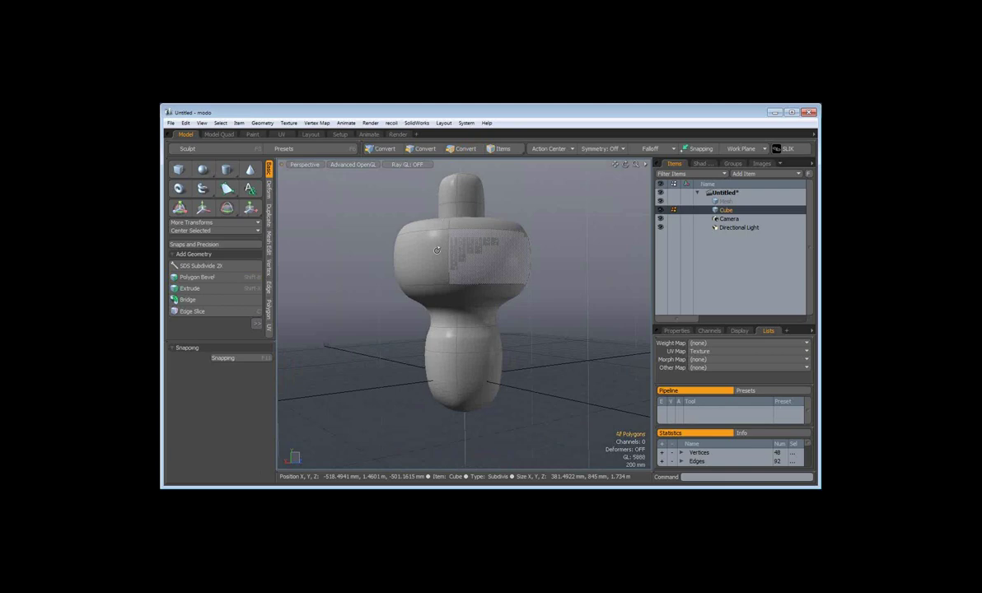
alt+drag(436, 250, 449, 294)
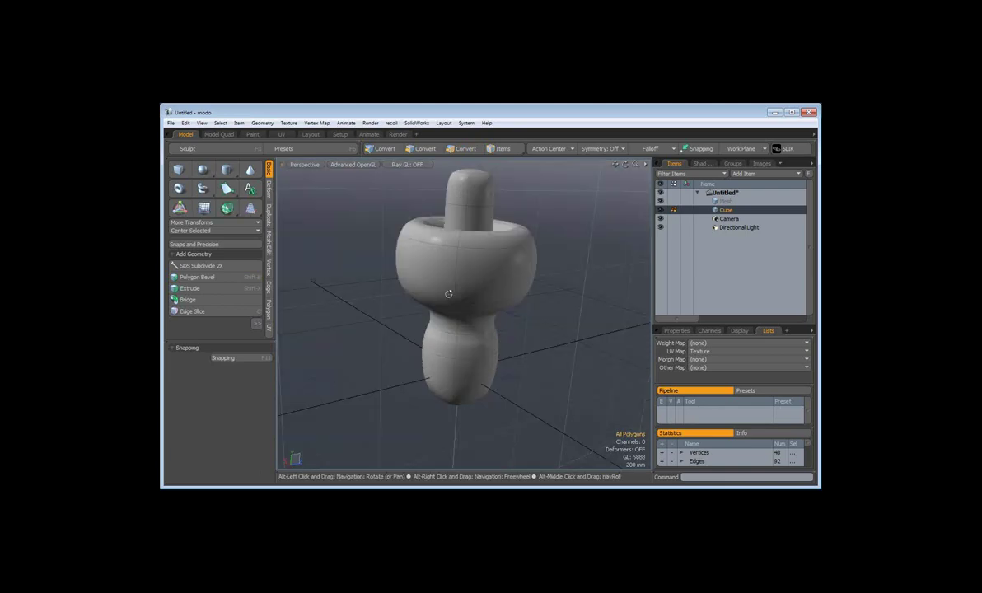
mouse_move(448, 294)
alt+mouse_down()
mouse_move(400, 316)
mouse_move(417, 360)
mouse_move(453, 250)
mouse_move(407, 318)
mouse_move(357, 275)
mouse_move(451, 289)
mouse_move(470, 375)
alt+mouse_up()
Bevel the selected side faces outward to extend arms from both sides of the body
key(b)
click(484, 315)
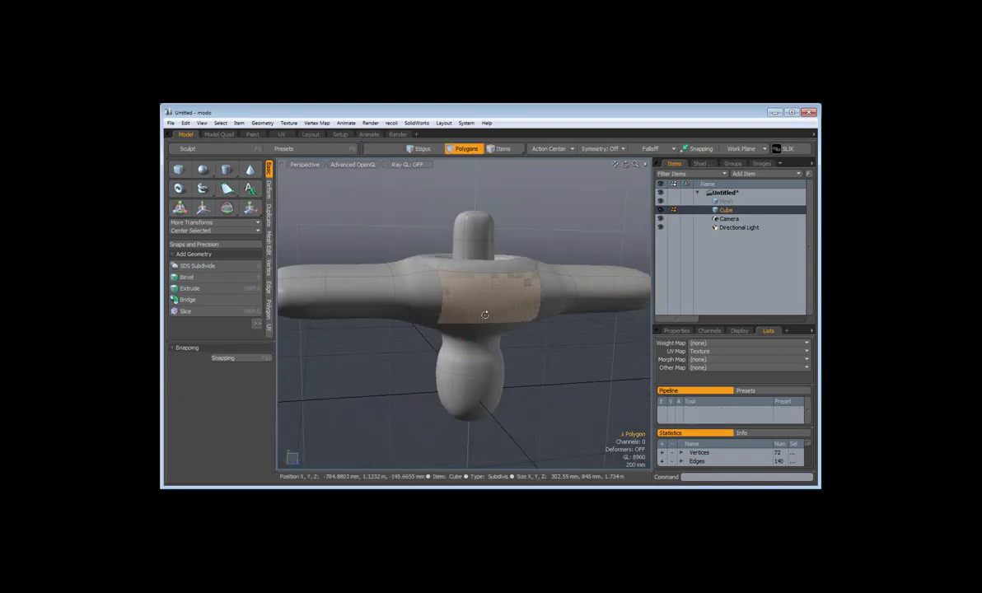
mouse_move(484, 315)
alt+mouse_down()
mouse_move(499, 360)
mouse_move(394, 223)
mouse_move(460, 370)
mouse_move(506, 326)
mouse_move(377, 299)
alt+mouse_up()
key(Tab)
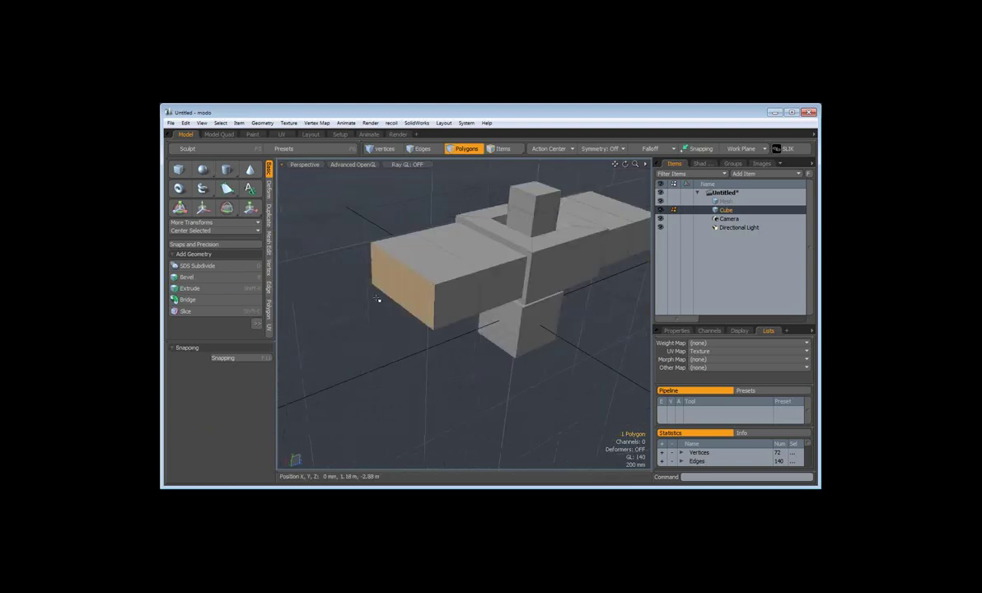
Bevel one arm's end face, then shrink and lower it to taper the arm
key(b)
key(w)
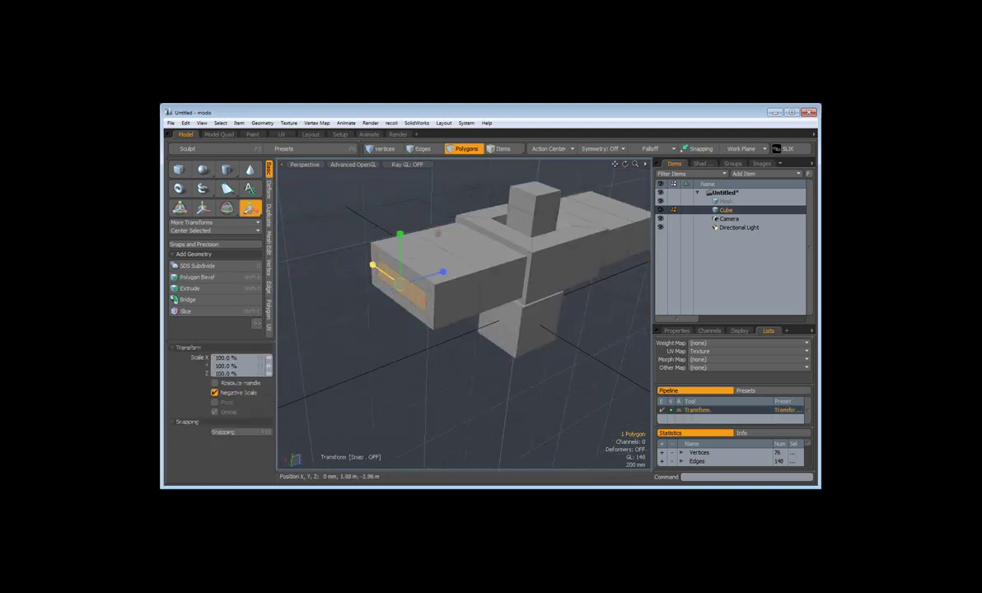
drag(435, 278, 414, 280)
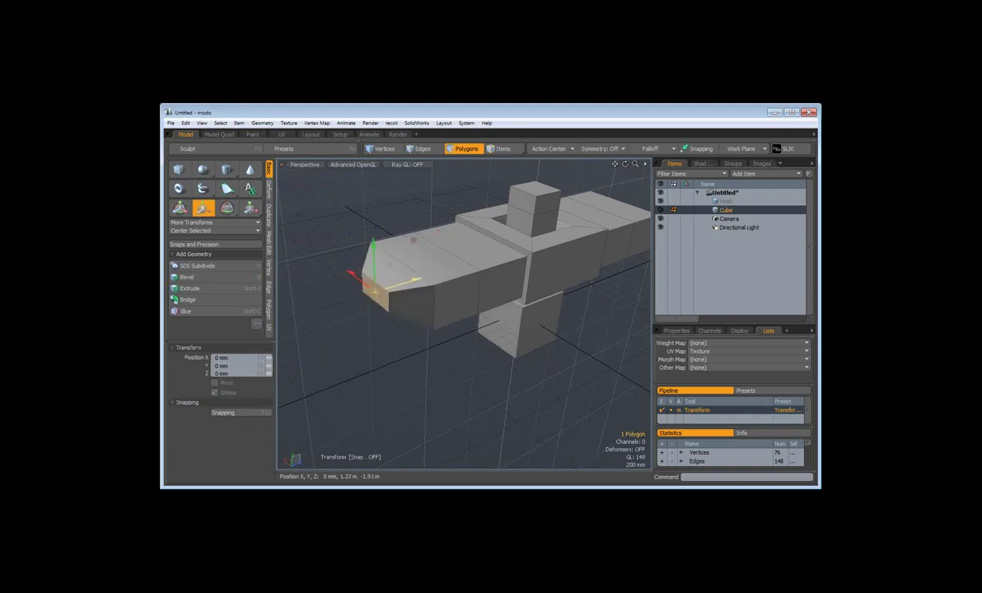
key(space)
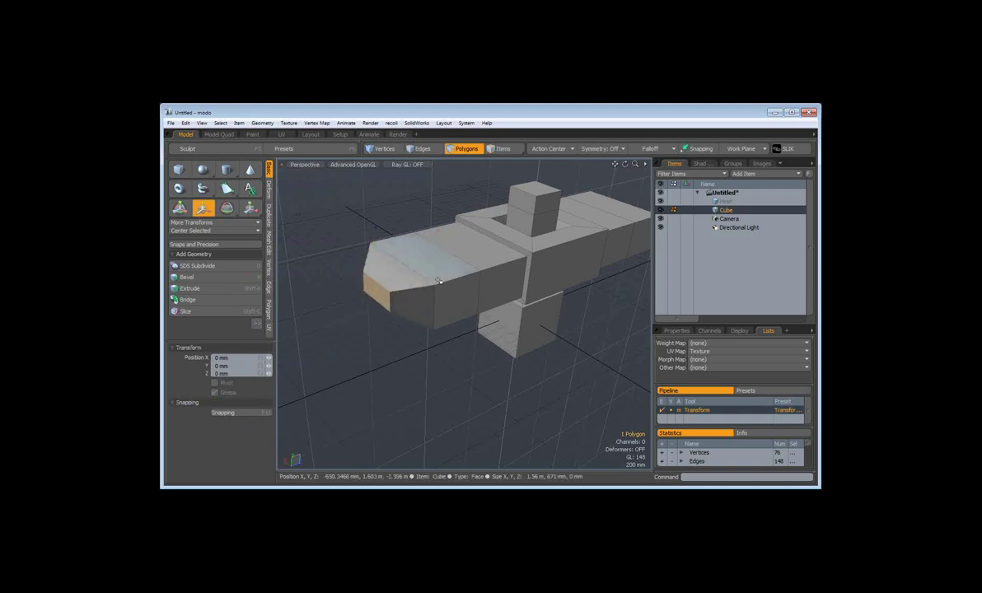
key(alt)
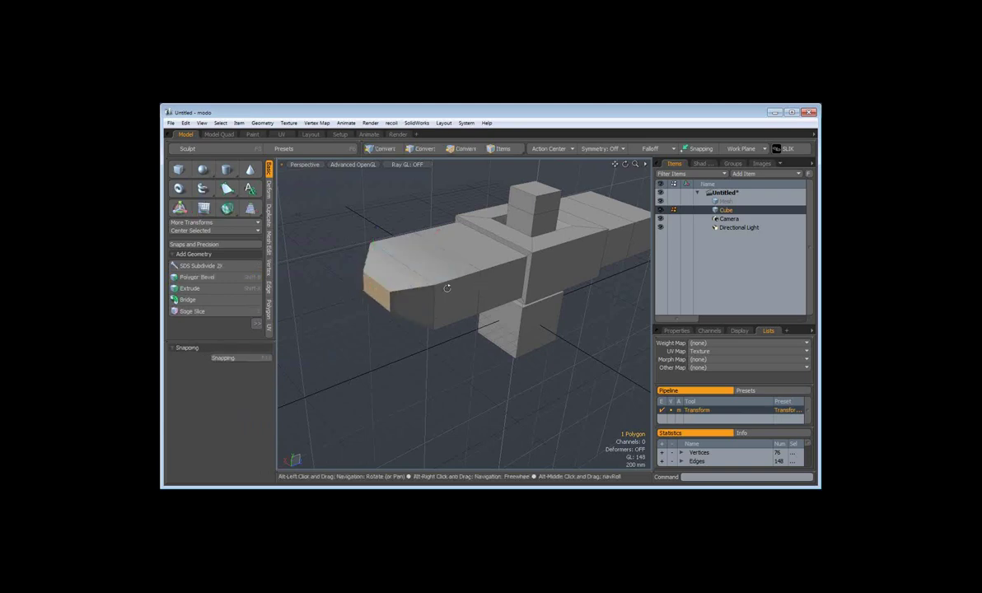
Bevel the tapered end out into a long beam and Loop Slice it
key(b)
mouse_move(446, 287)
alt+mouse_down()
mouse_move(494, 271)
mouse_move(272, 394)
mouse_move(313, 365)
alt+mouse_up()
key(alt+c)
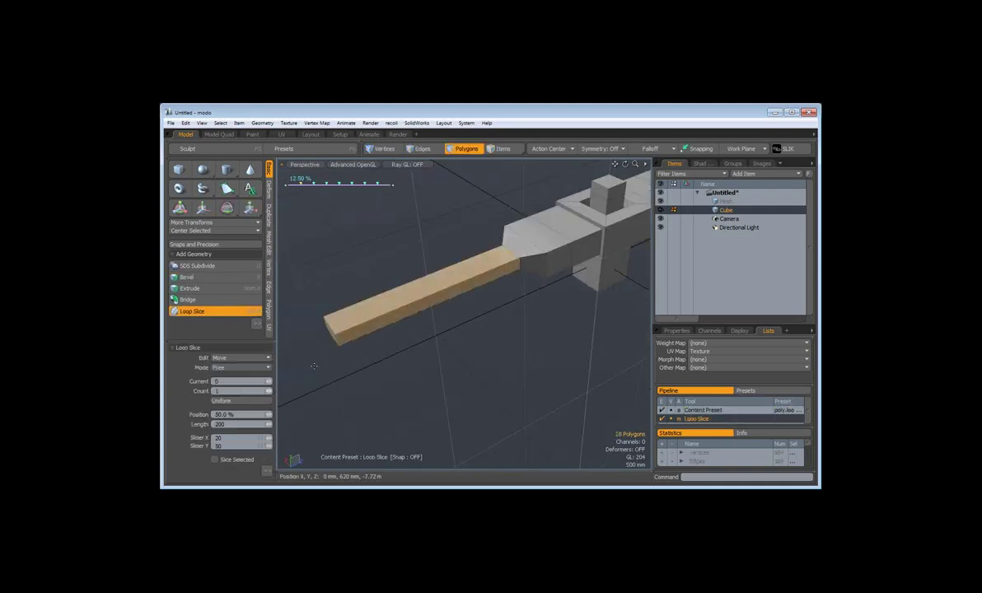
key(space)
click(490, 324)
Lasso-select all faces of the long beam in an enlarged side view
mouse_move(490, 323)
alt+mouse_down()
mouse_move(561, 269)
mouse_move(554, 386)
mouse_move(551, 367)
alt+mouse_up()
key(ctrl+Tab)
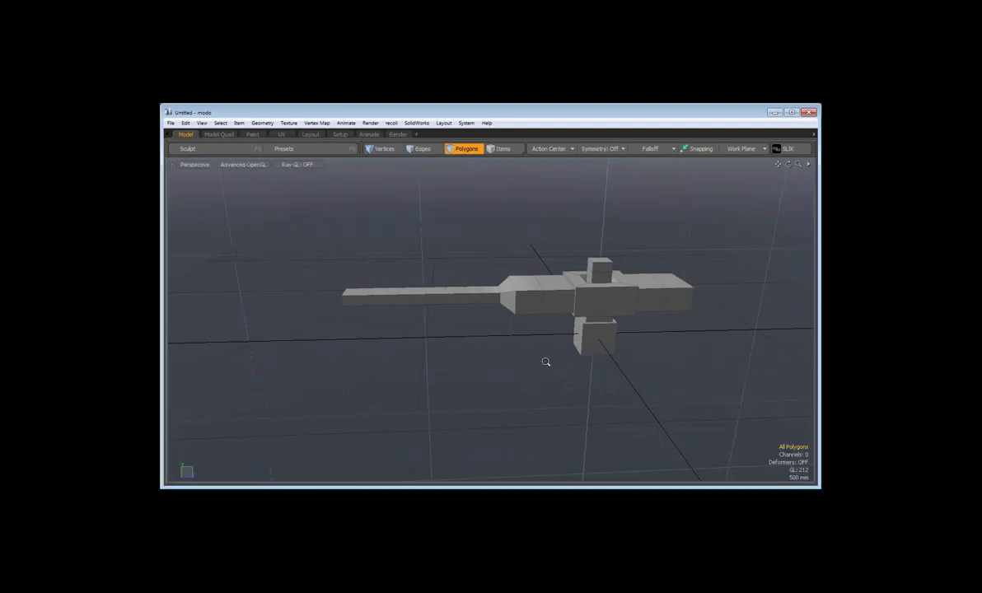
alt+drag(546, 362, 528, 335)
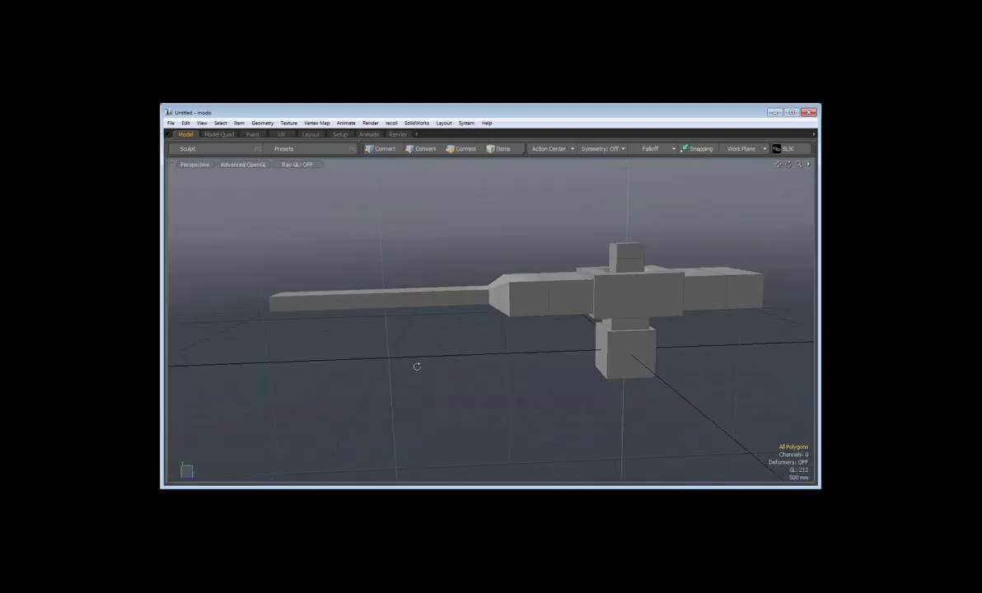
alt+drag(417, 366, 487, 236)
right_drag(487, 236, 520, 394)
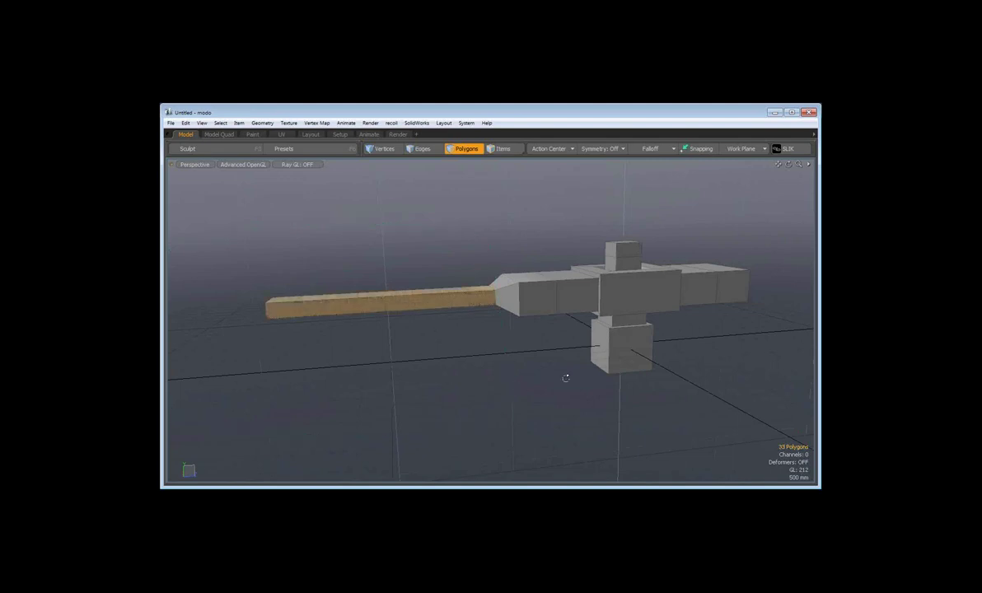
alt+drag(566, 378, 513, 376)
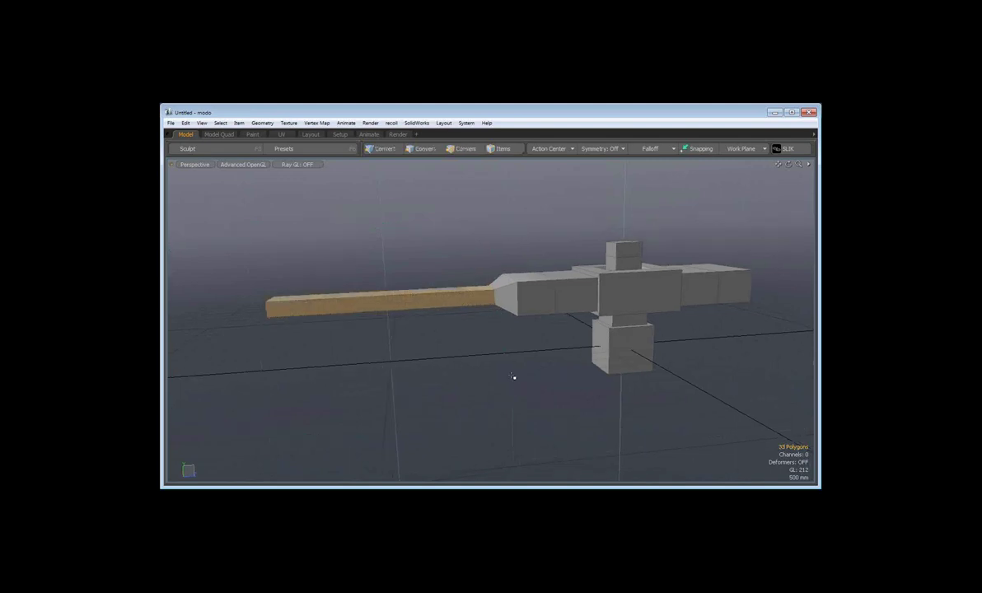
In the Right view, bend the selected beam upward into a hook and preview it smooth
key(KP_3)
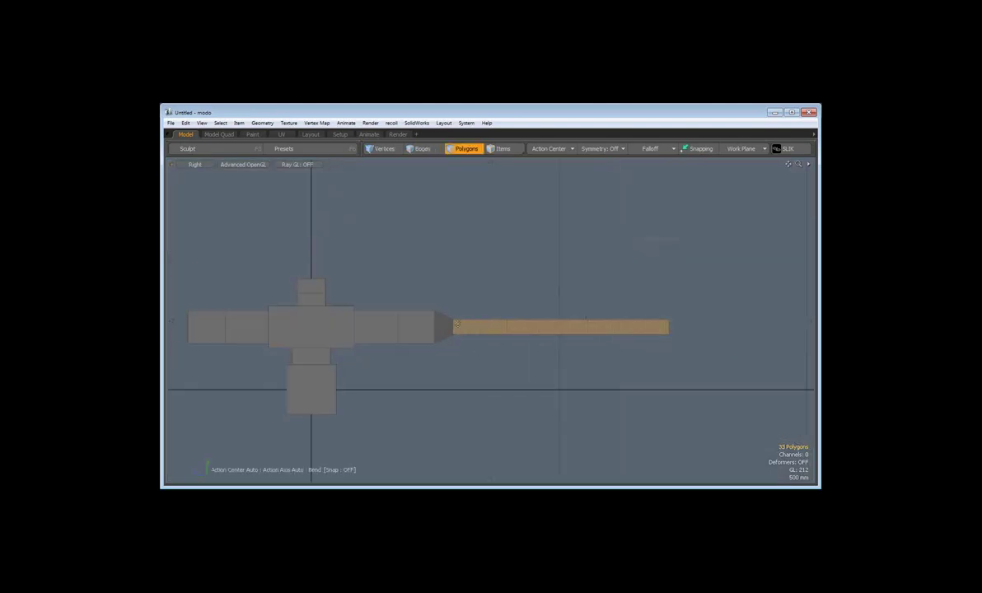
mouse_move(474, 305)
mouse_down()
mouse_move(451, 356)
mouse_move(494, 313)
mouse_up()
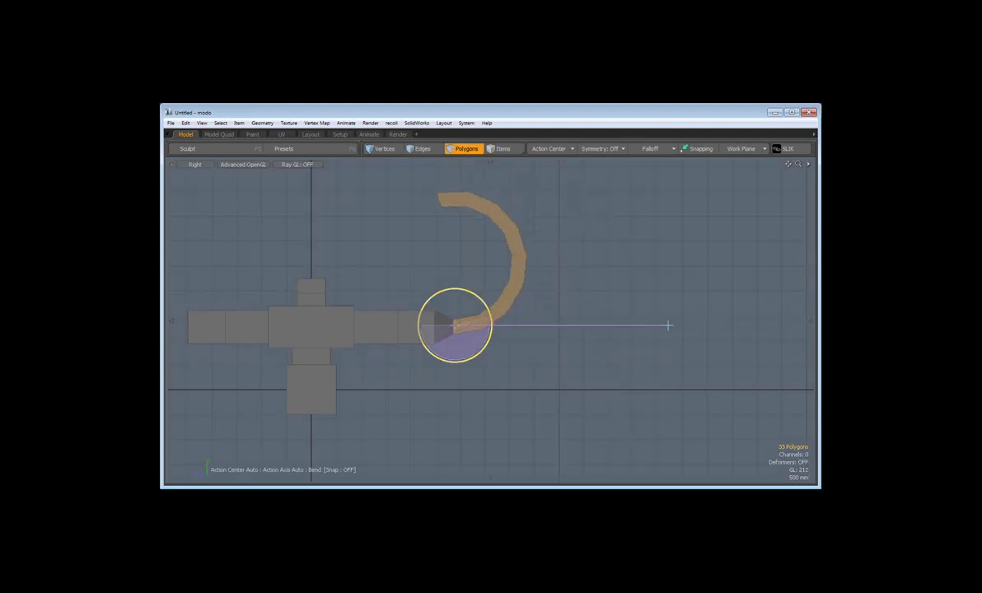
key(space)
click(562, 257)
key(Tab)
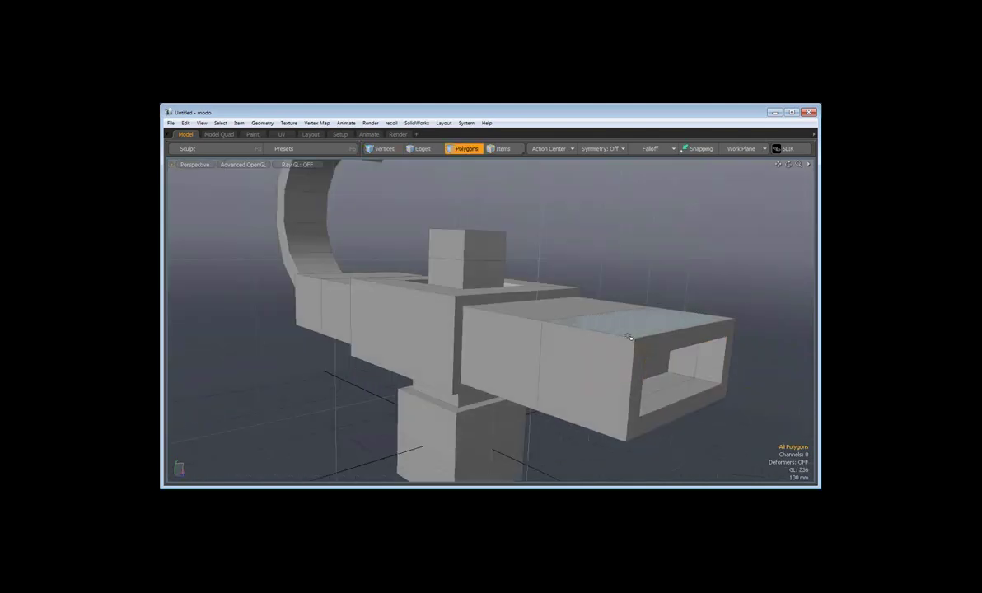
Shape the curl sweeping up from the body's left end, orbiting in smooth preview to check it
key(Tab)
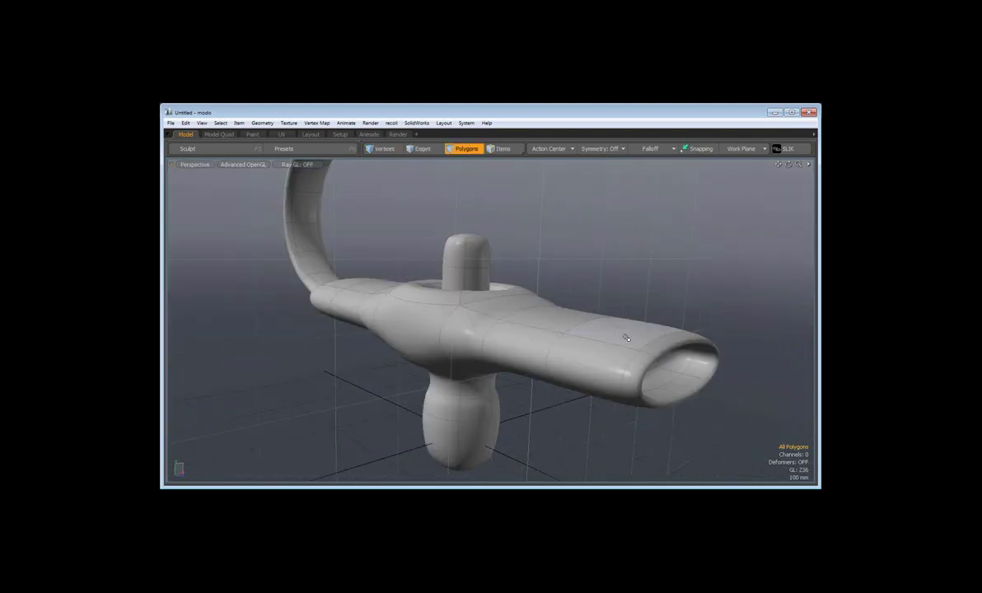
mouse_move(626, 337)
alt+mouse_down()
mouse_move(696, 339)
mouse_move(432, 366)
mouse_move(497, 361)
alt+mouse_up()
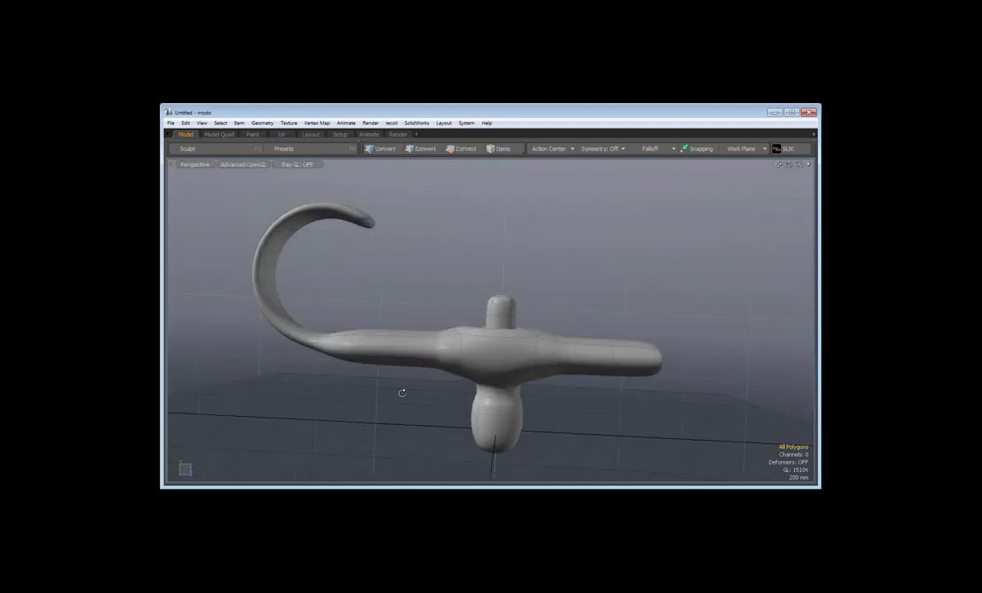
mouse_move(402, 393)
alt+mouse_down()
mouse_move(567, 362)
mouse_move(520, 421)
mouse_move(367, 225)
alt+mouse_up()
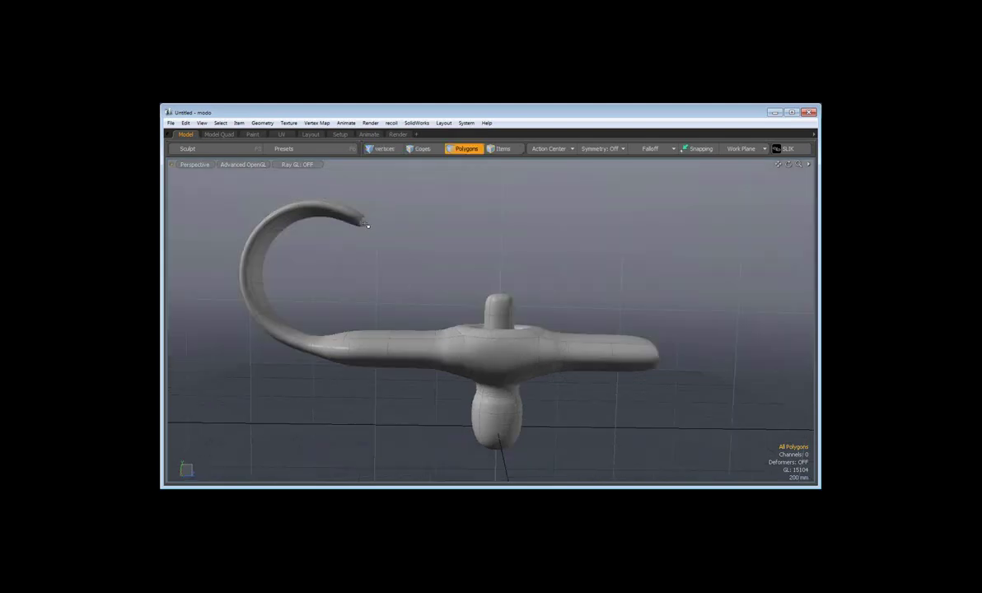
key(alt)
alt+drag(468, 224, 453, 263)
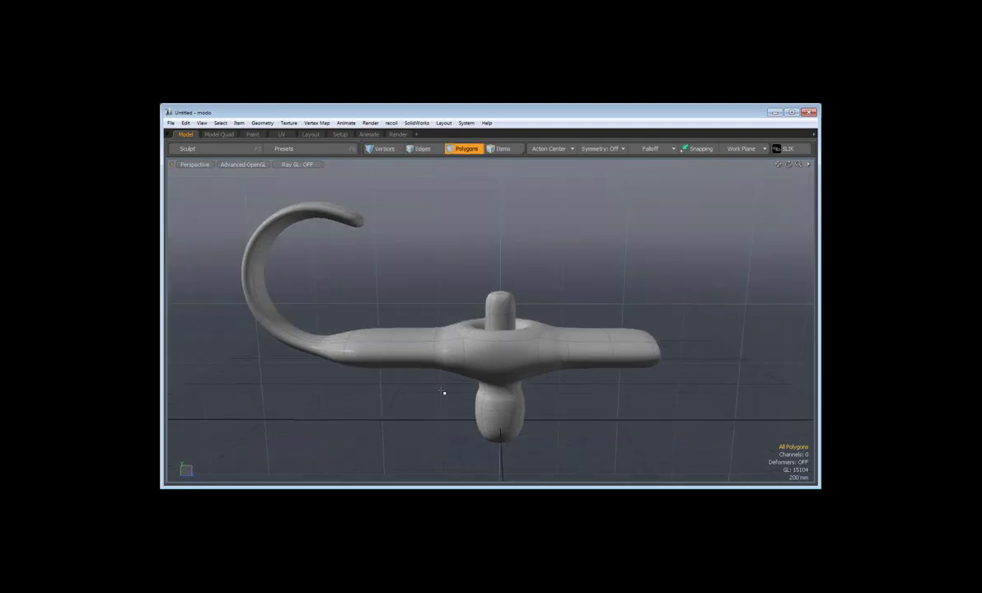
key(alt)
alt+drag(444, 398, 445, 380)
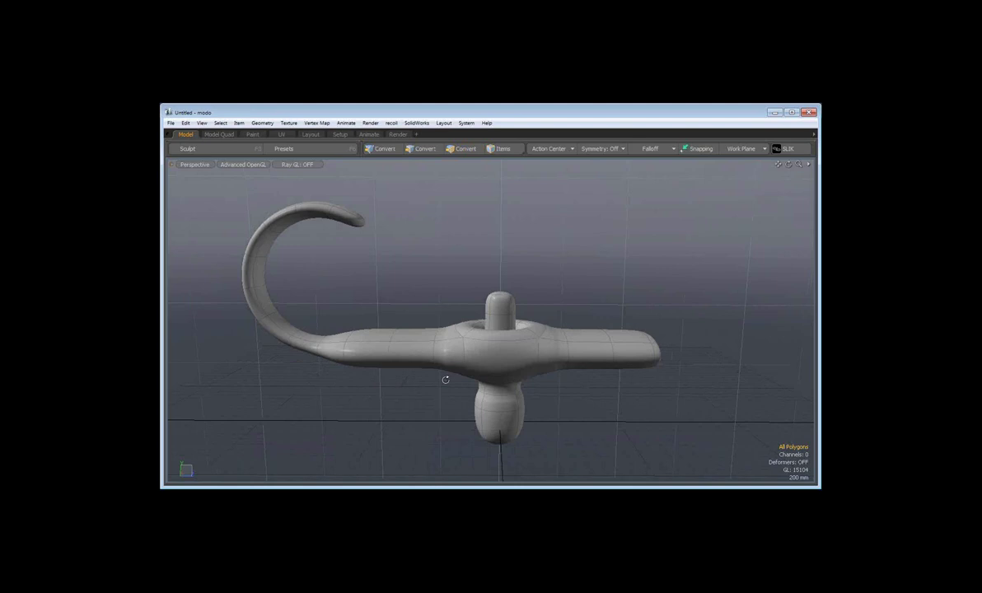
mouse_move(445, 379)
alt+mouse_down()
mouse_move(477, 357)
mouse_move(369, 357)
alt+mouse_up()
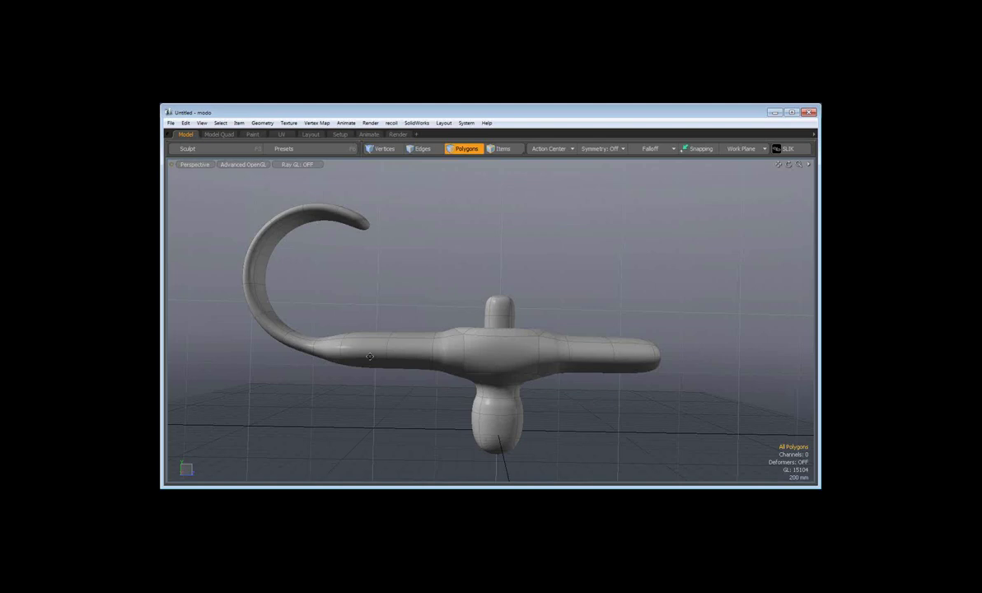
Pull a bulbous knob out to the left from the curl's base and orbit to inspect it
mouse_move(369, 357)
alt+mouse_down()
mouse_move(514, 353)
mouse_move(461, 313)
alt+mouse_up()
drag(403, 259, 340, 252)
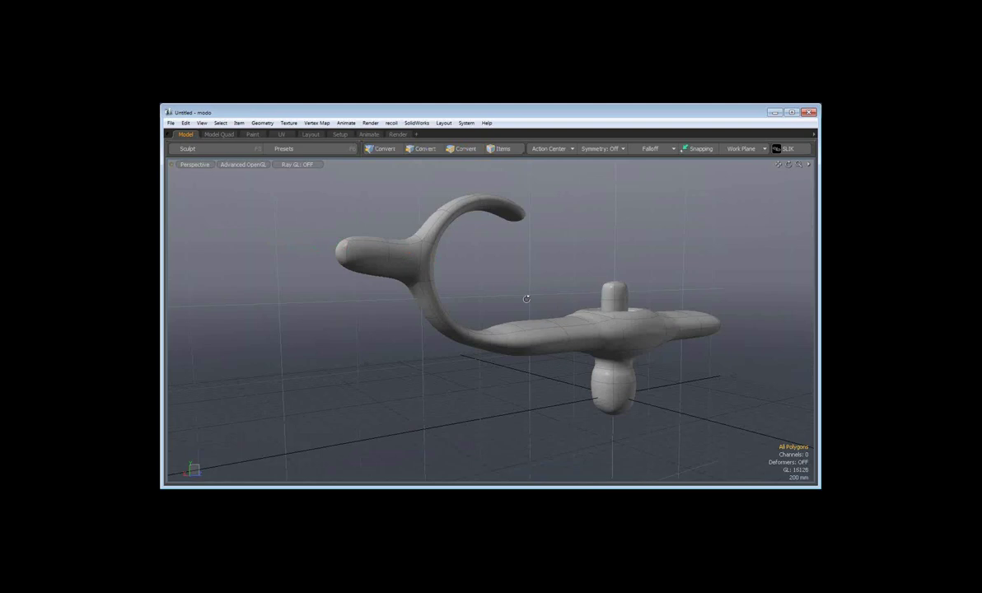
alt+drag(526, 299, 459, 315)
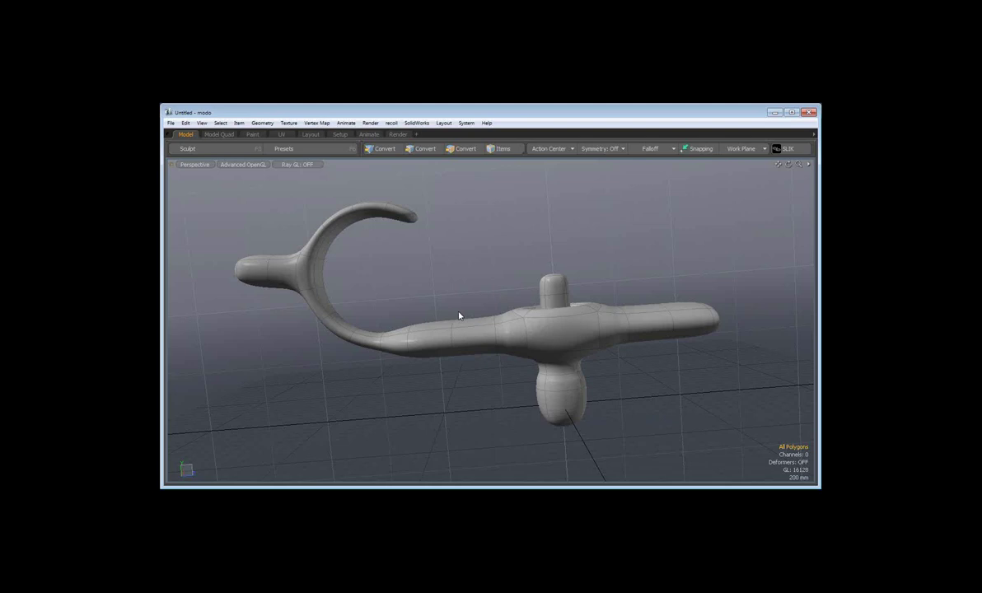
alt+drag(458, 315, 422, 333)
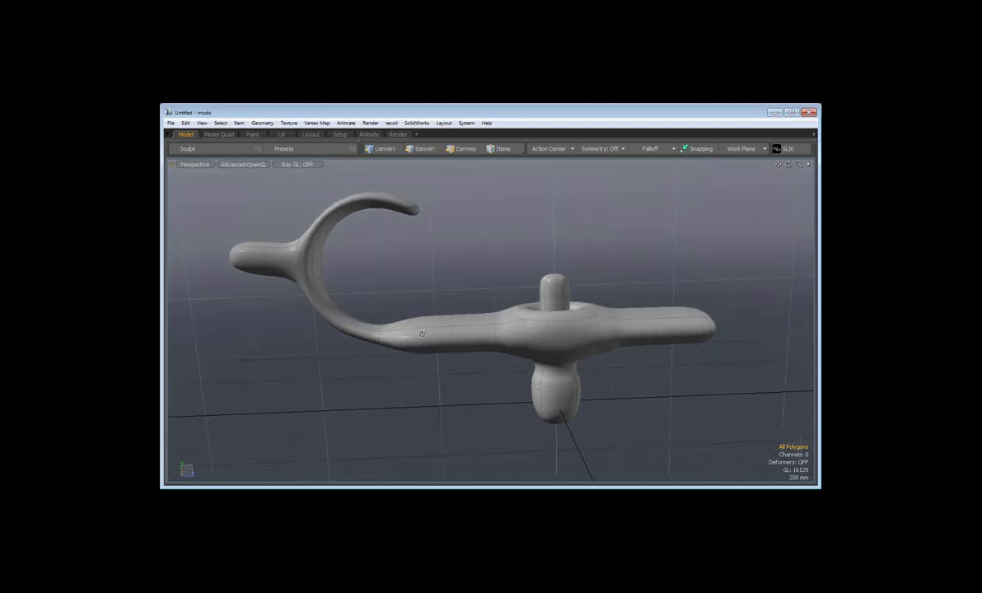
alt+drag(422, 333, 354, 338)
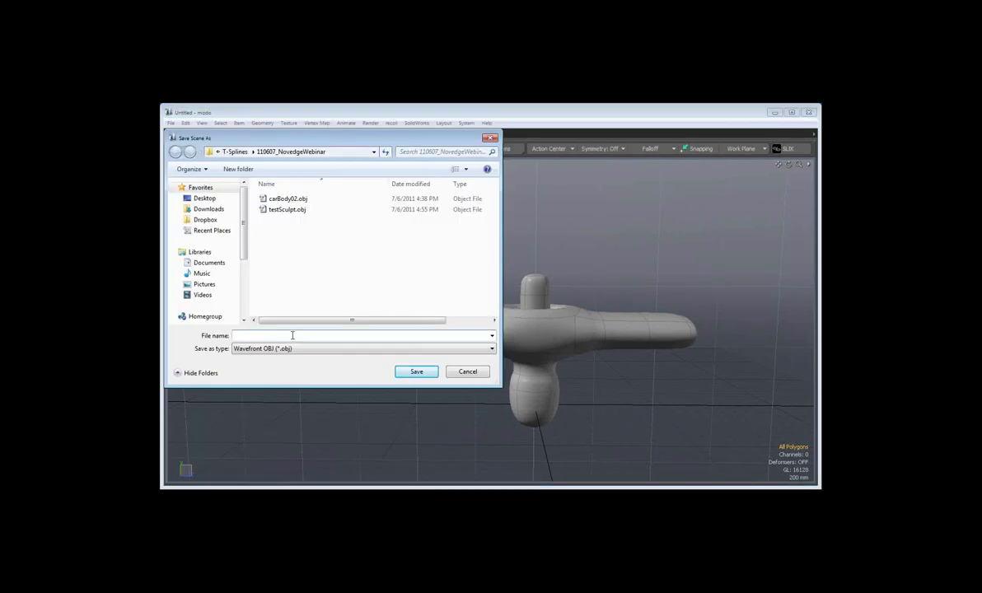
Save the model as justForFun in Wavefront OBJ format, accepting the OBJ export prompt
text(justForFu)
text(n)
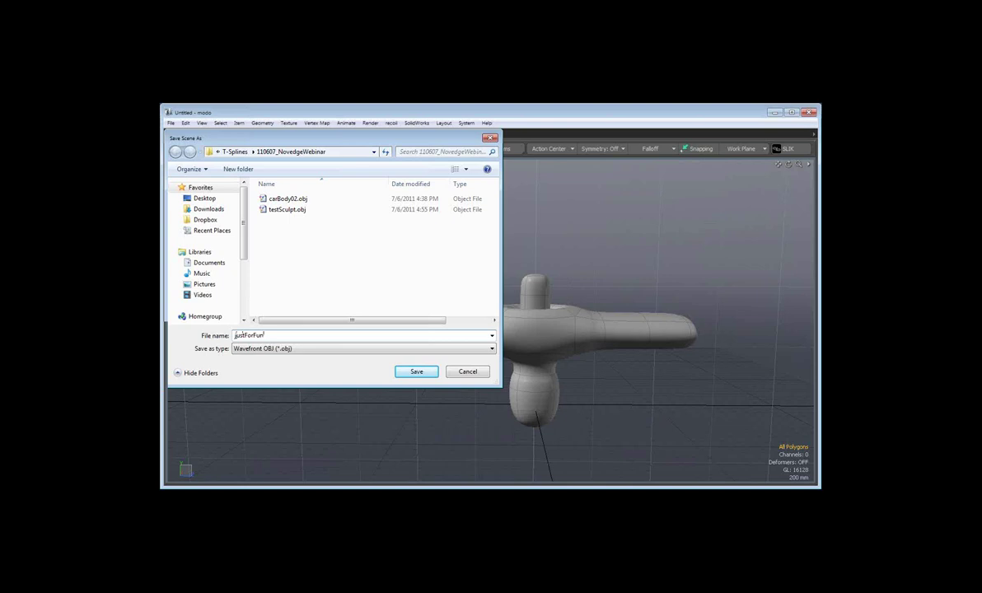
key(Return)
click(603, 239)
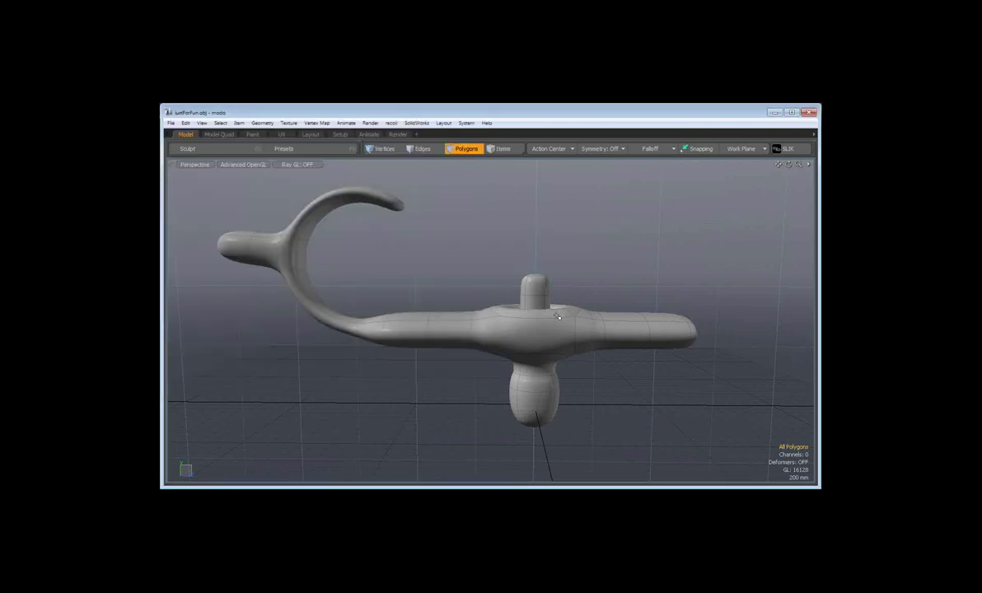
alt+drag(558, 317, 523, 332)
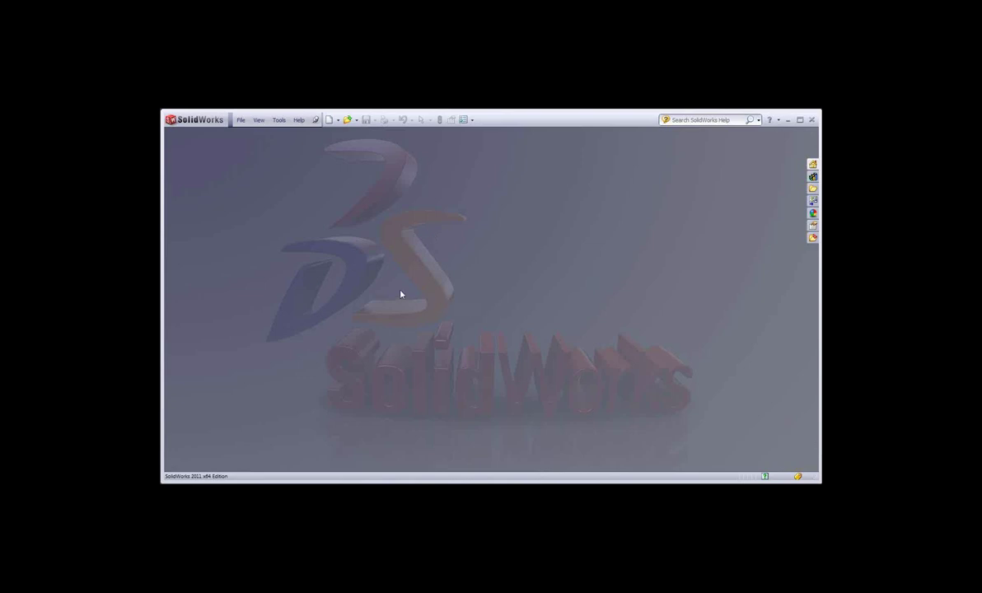
Open justForFun.obj in SolidWorks with the 'OBJ as T-Spline (*.obj)' file type
click(242, 122)
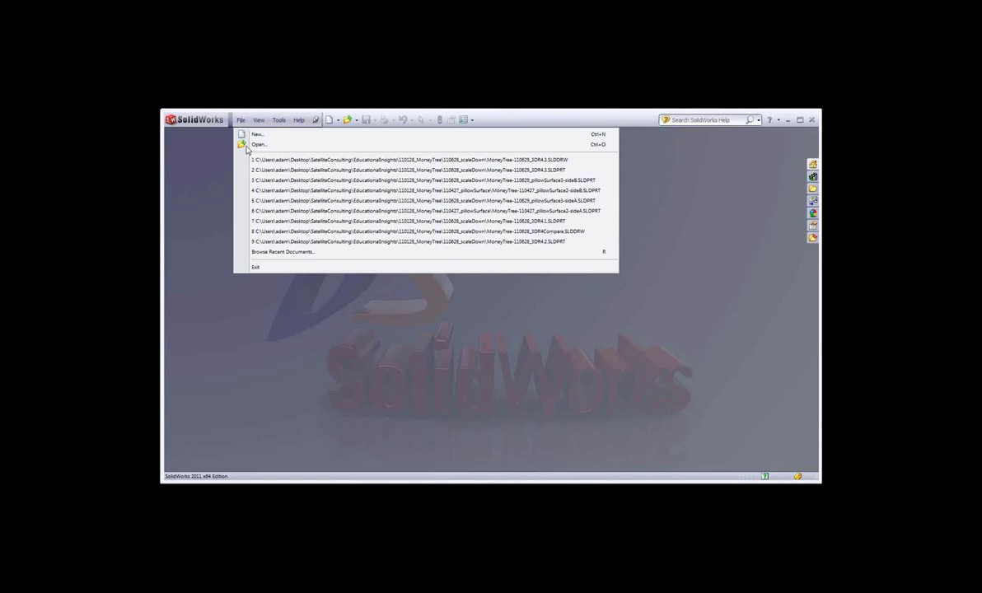
click(246, 146)
click(572, 404)
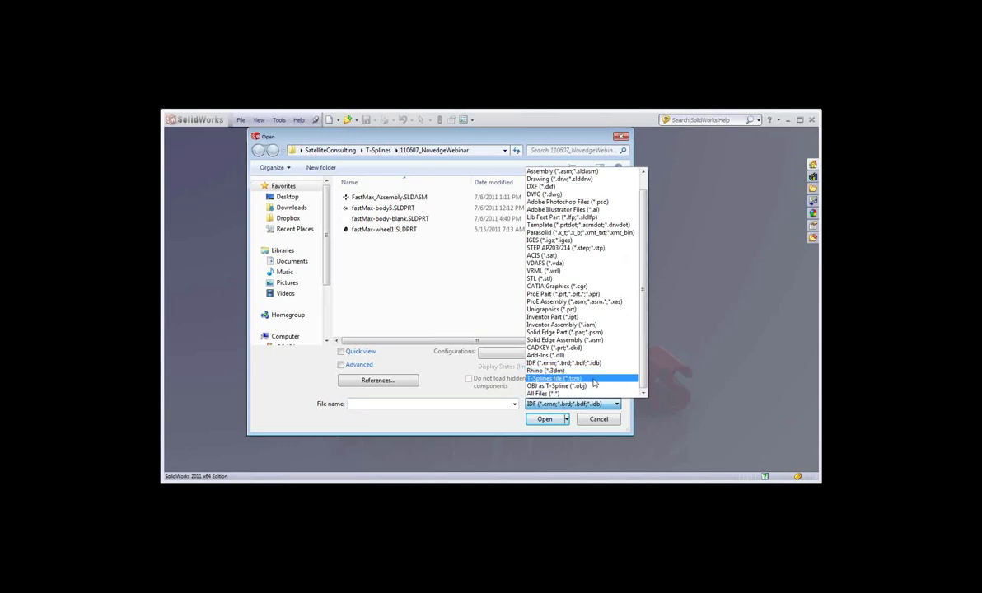
click(591, 386)
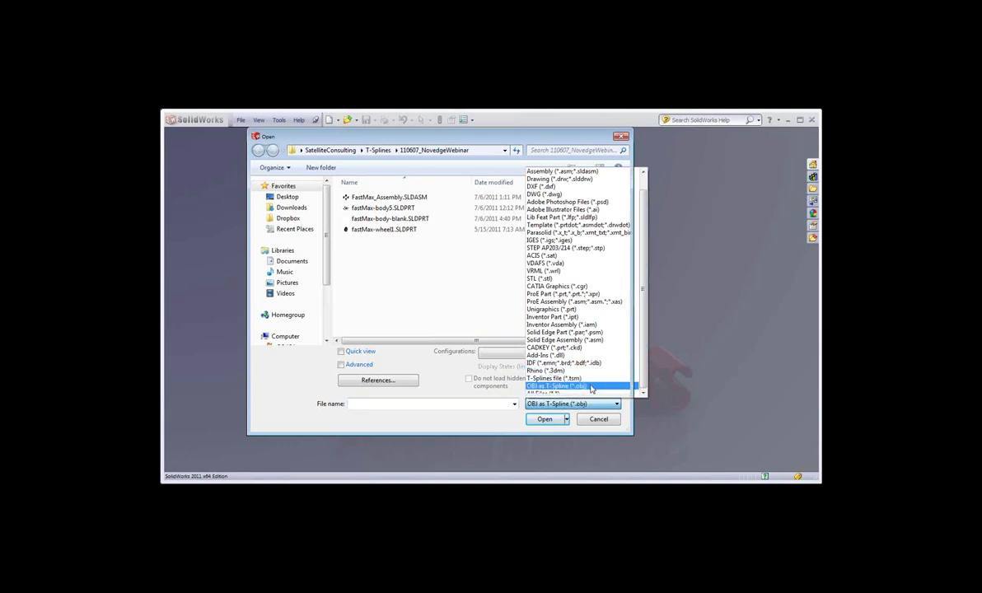
click(380, 208)
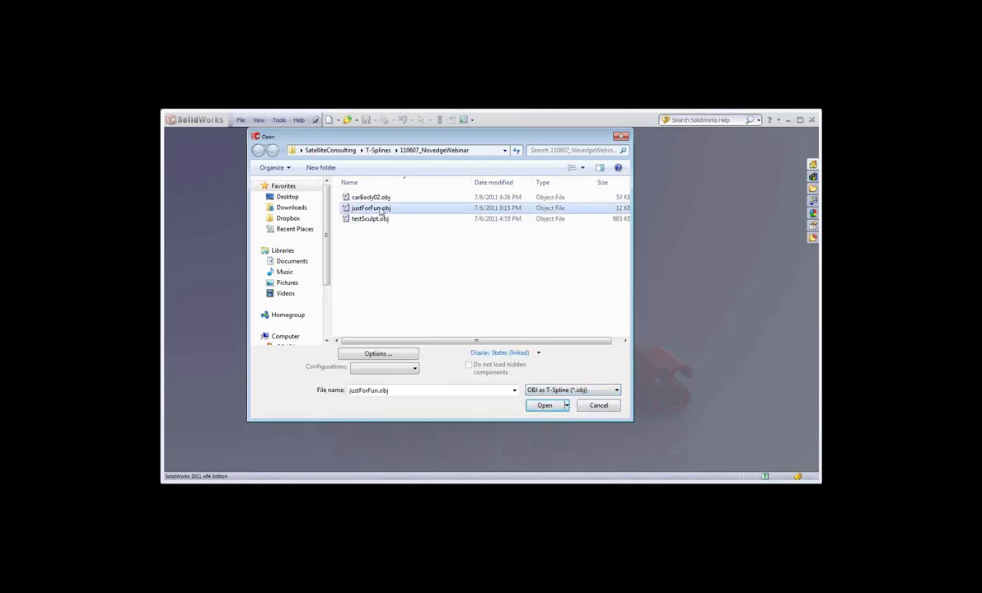
click(545, 405)
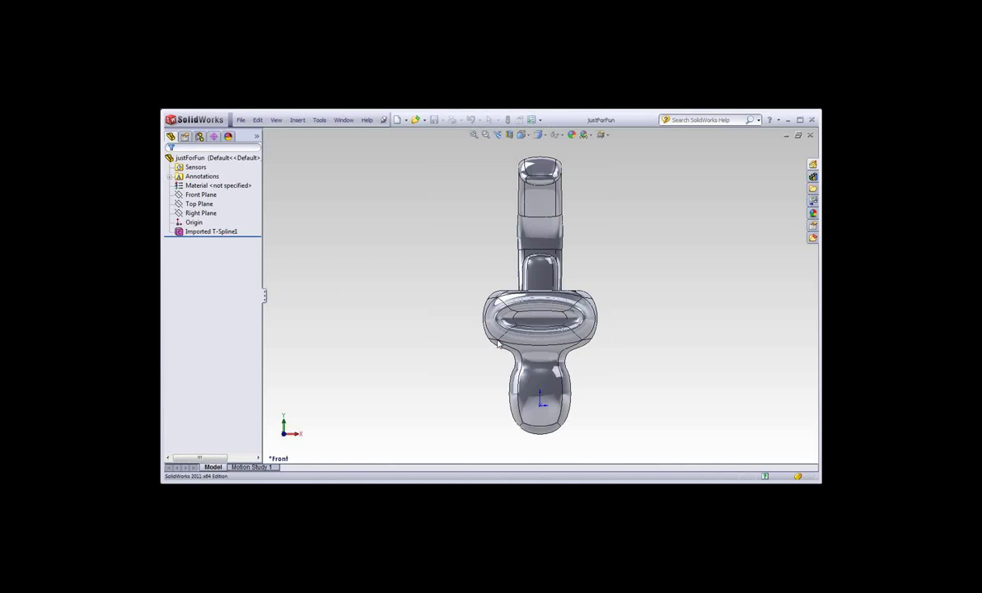
Switch the imported model to matte shaded display and orbit to a top-down view
mouse_move(529, 336)
middle_down()
mouse_move(604, 340)
mouse_move(588, 302)
mouse_move(596, 323)
middle_up()
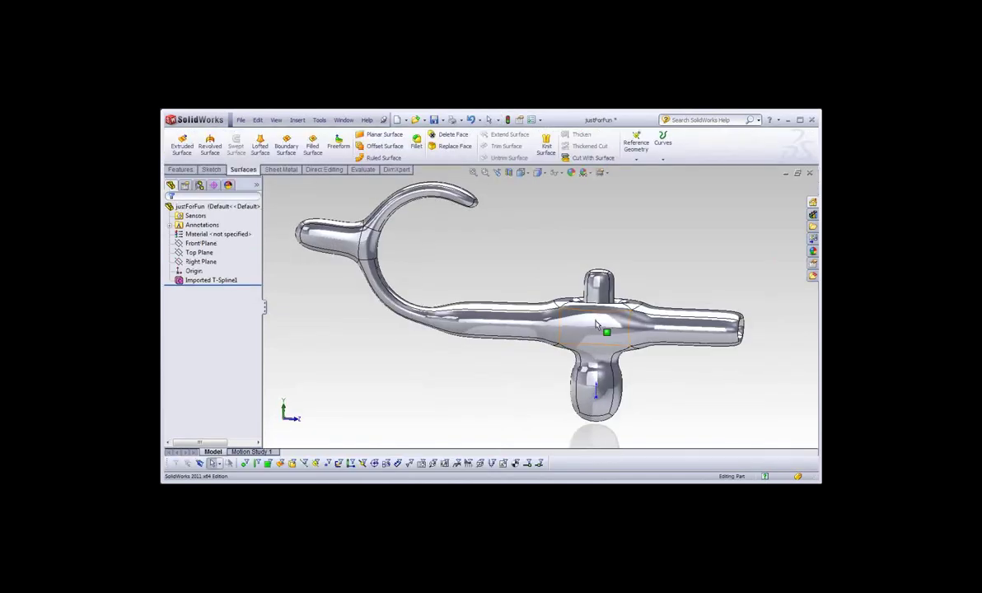
scroll(597, 325, down, 2)
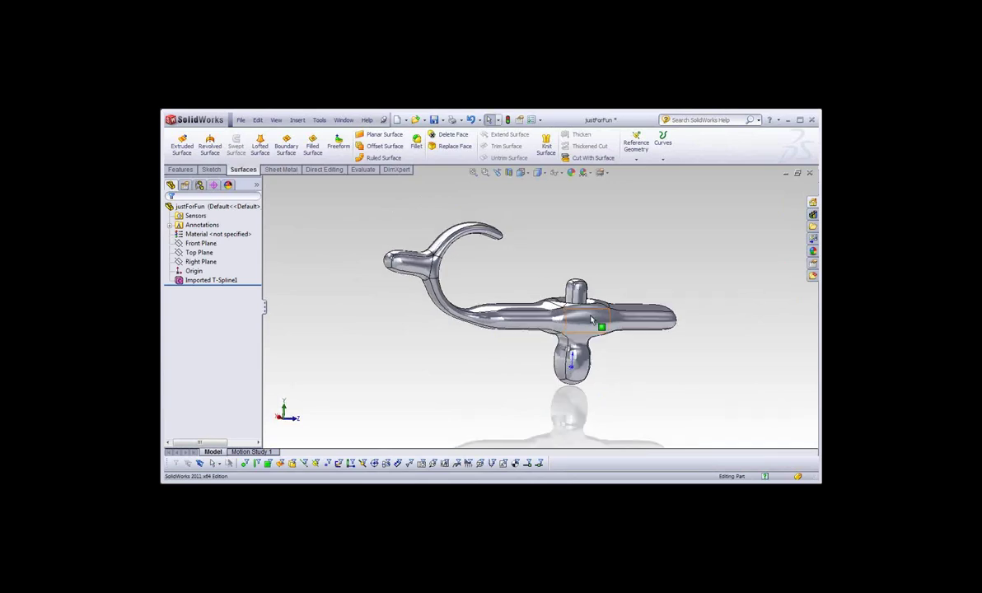
click(599, 171)
click(626, 185)
mouse_move(603, 259)
middle_down()
mouse_move(550, 283)
mouse_move(588, 243)
mouse_move(540, 254)
middle_up()
scroll(547, 282, down, 1)
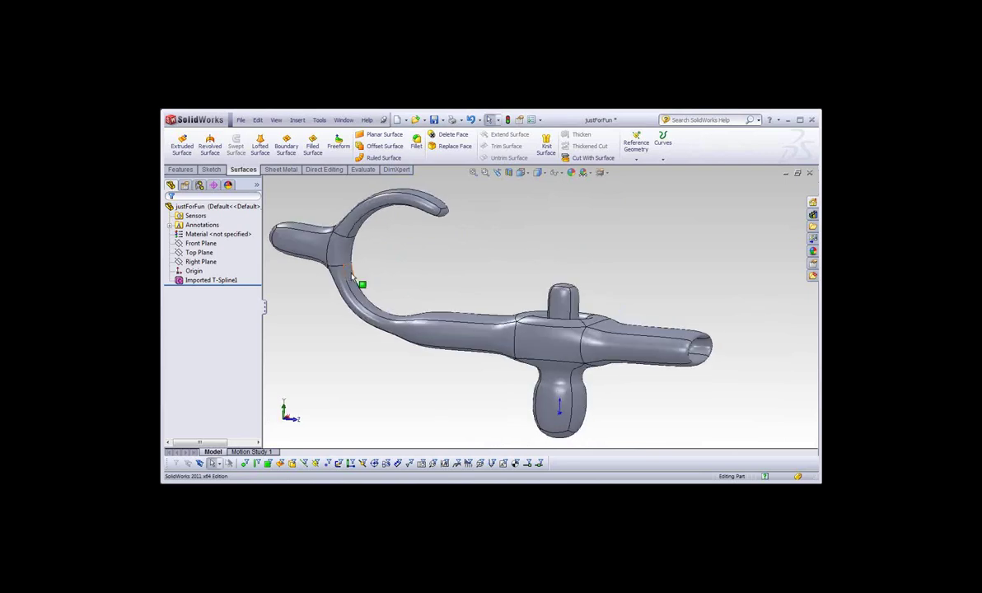
mouse_move(432, 299)
middle_down()
mouse_move(434, 347)
mouse_move(439, 293)
middle_up()
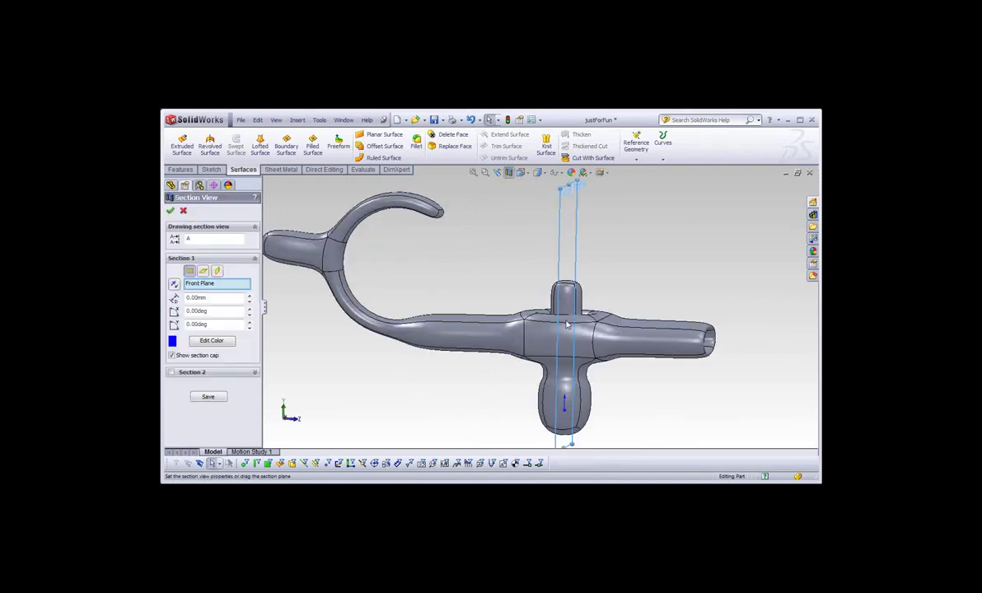
Close the section view and rotate the model to a new angle
middle_drag(567, 325, 525, 299)
key(Escape)
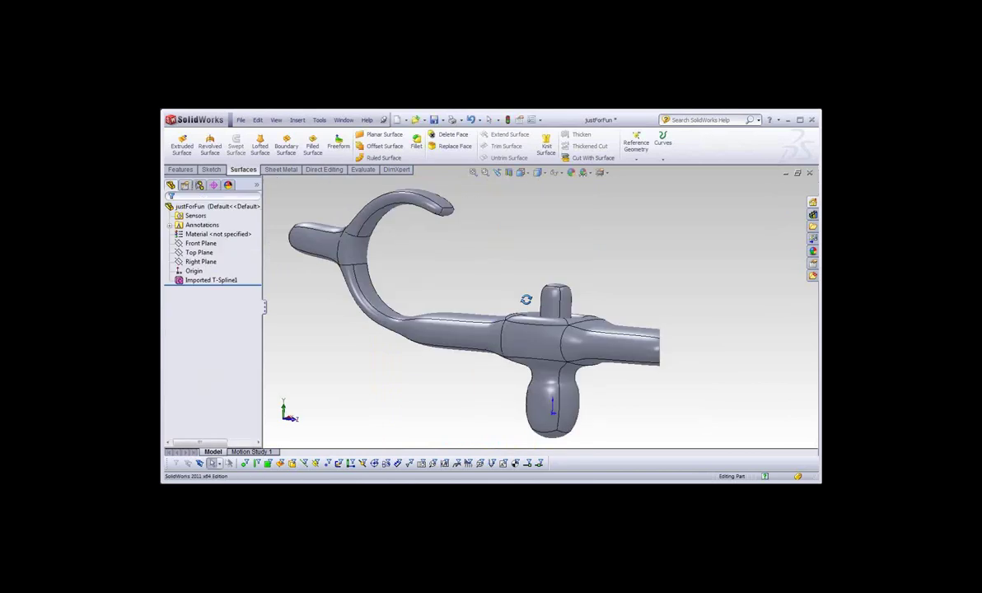
mouse_move(525, 299)
middle_down()
mouse_move(531, 286)
mouse_move(462, 272)
middle_up()
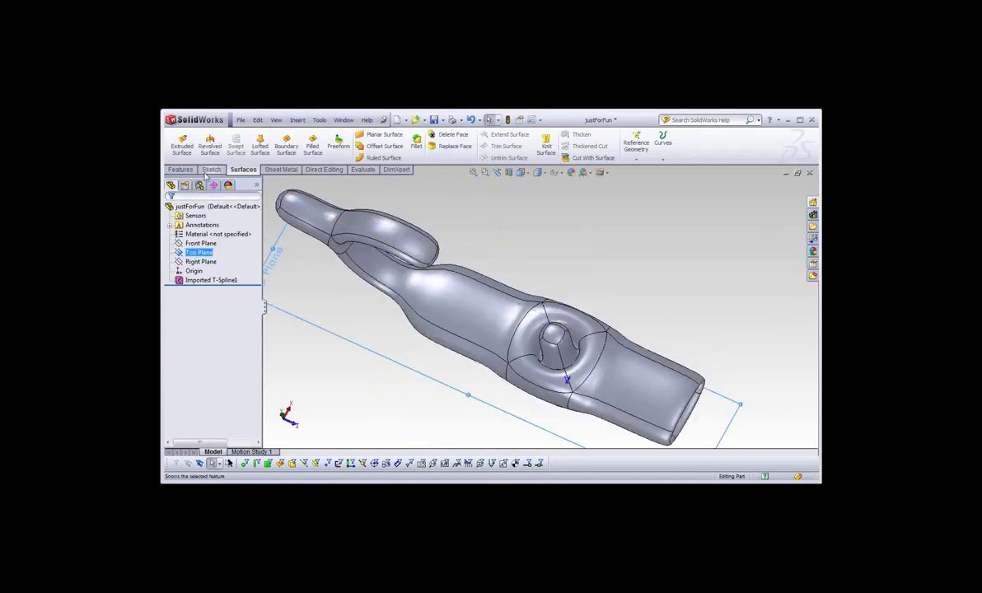
Start a sketch on Top Plane and draw a small circle centred on the origin
click(211, 168)
click(180, 144)
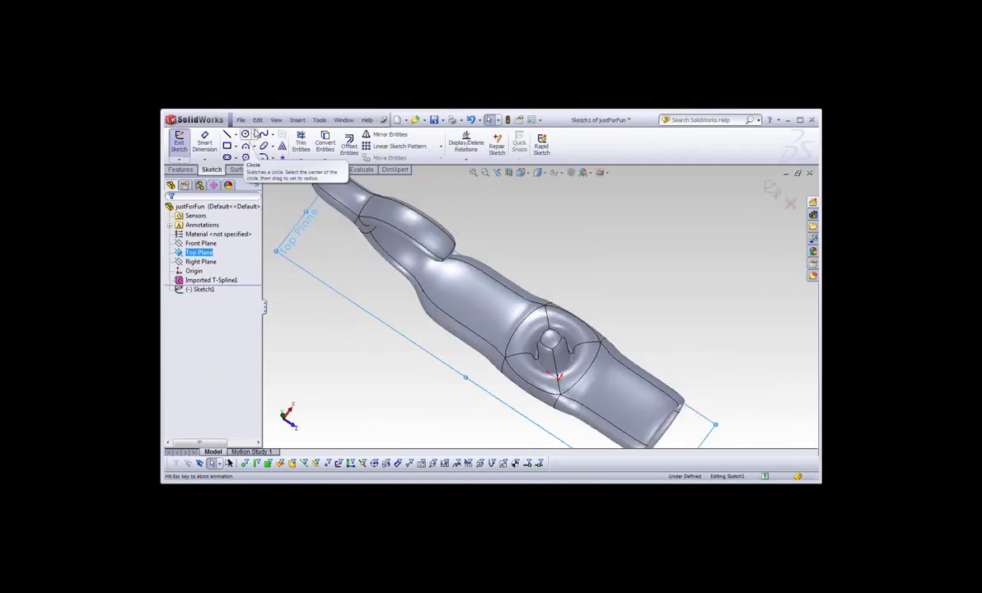
scroll(547, 370, down, 5)
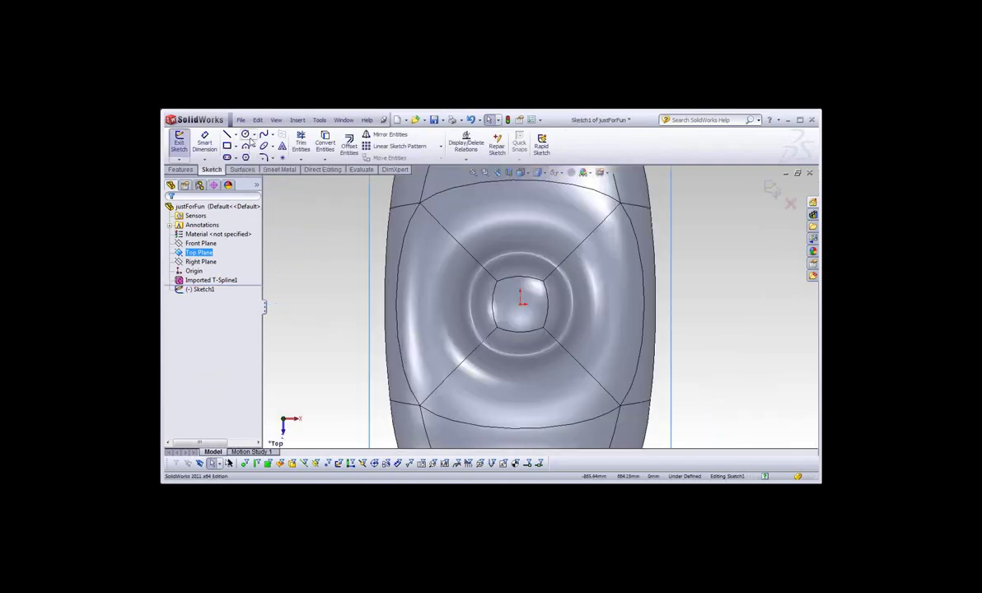
click(245, 136)
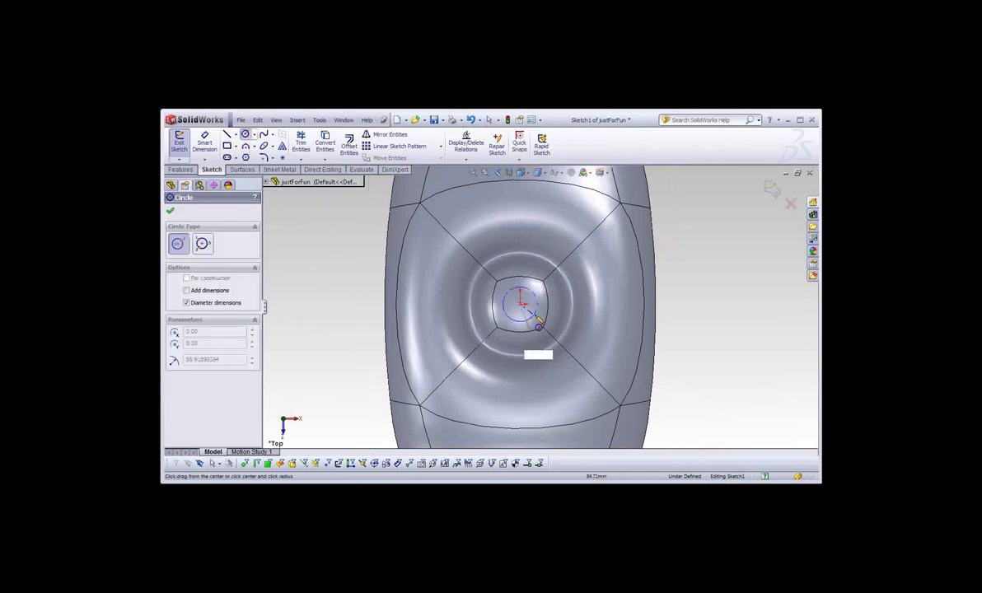
drag(521, 305, 540, 318)
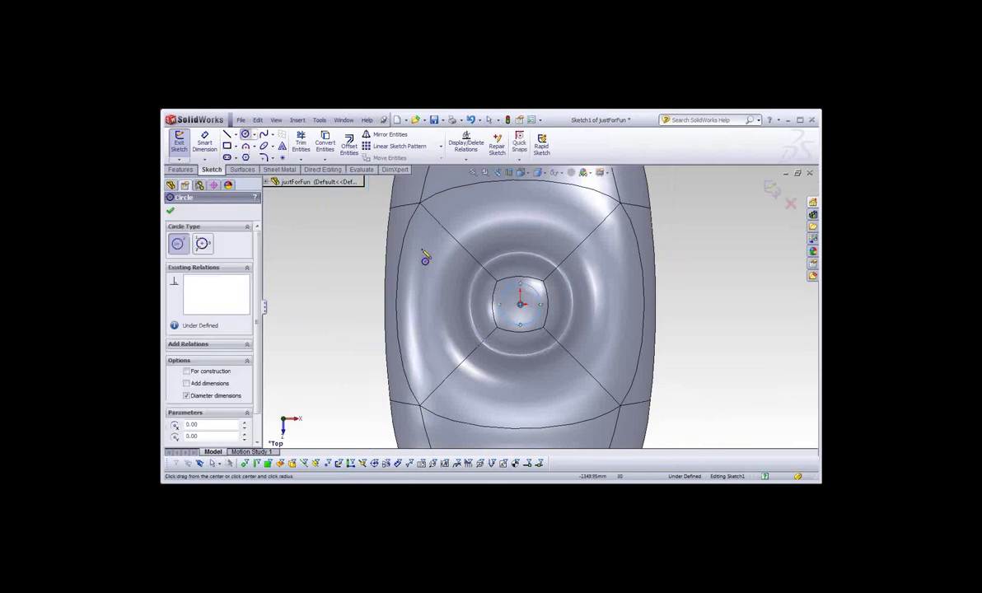
Extrude-cut the circle through the post in both directions (1337 mm and 3729 mm)
click(180, 169)
click(312, 144)
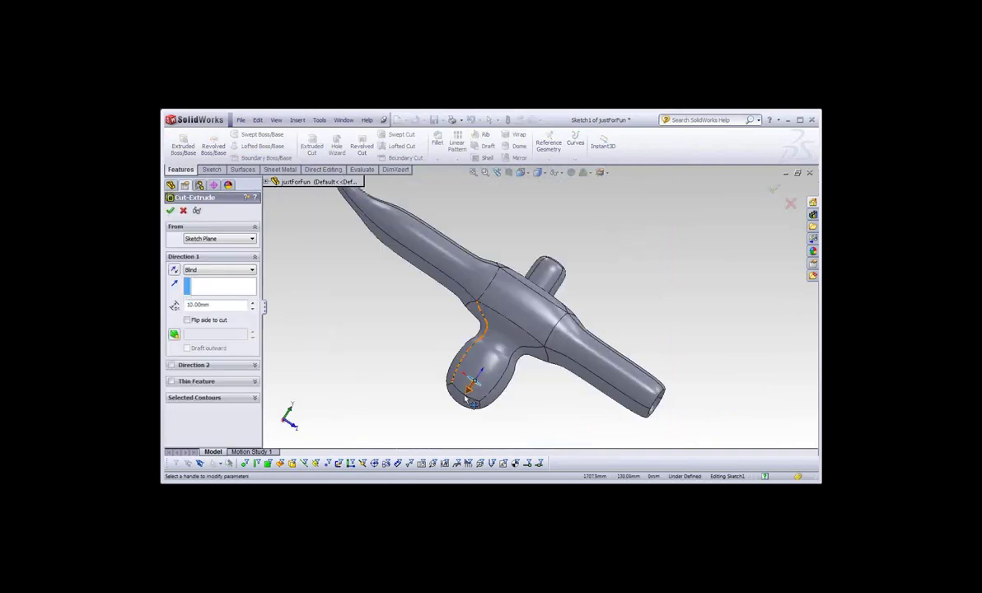
drag(467, 400, 328, 341)
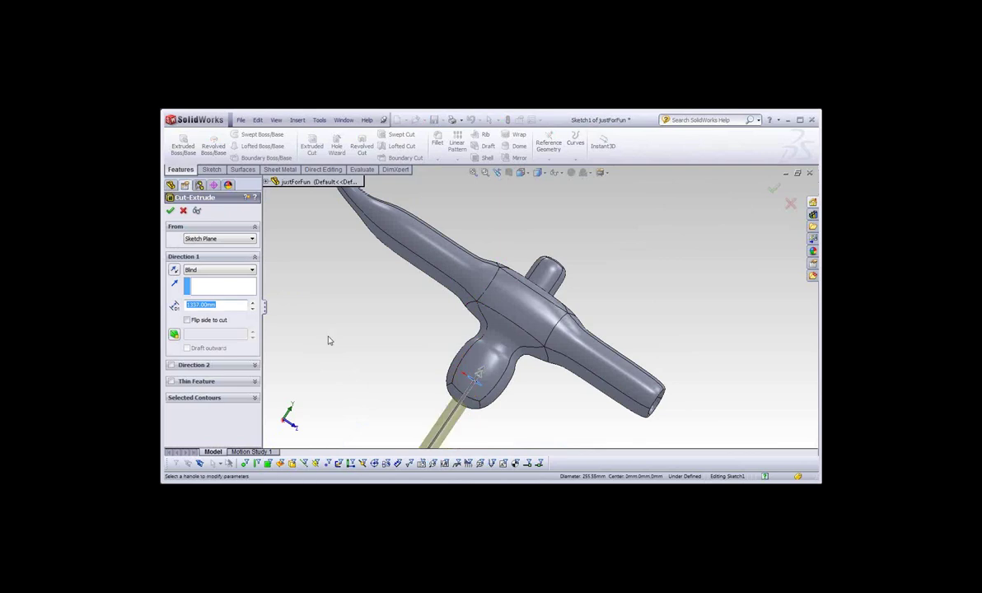
click(477, 372)
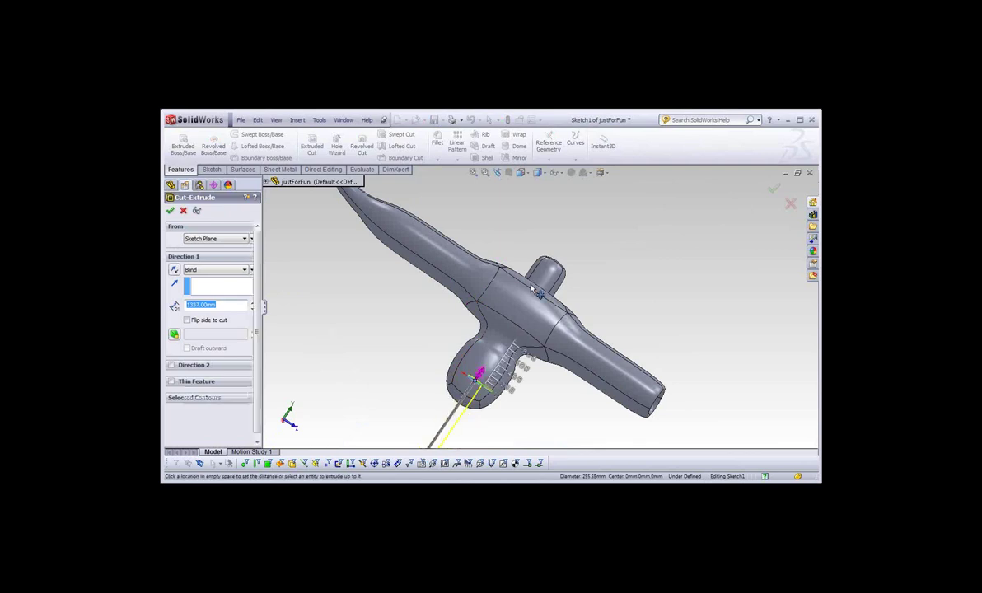
click(534, 291)
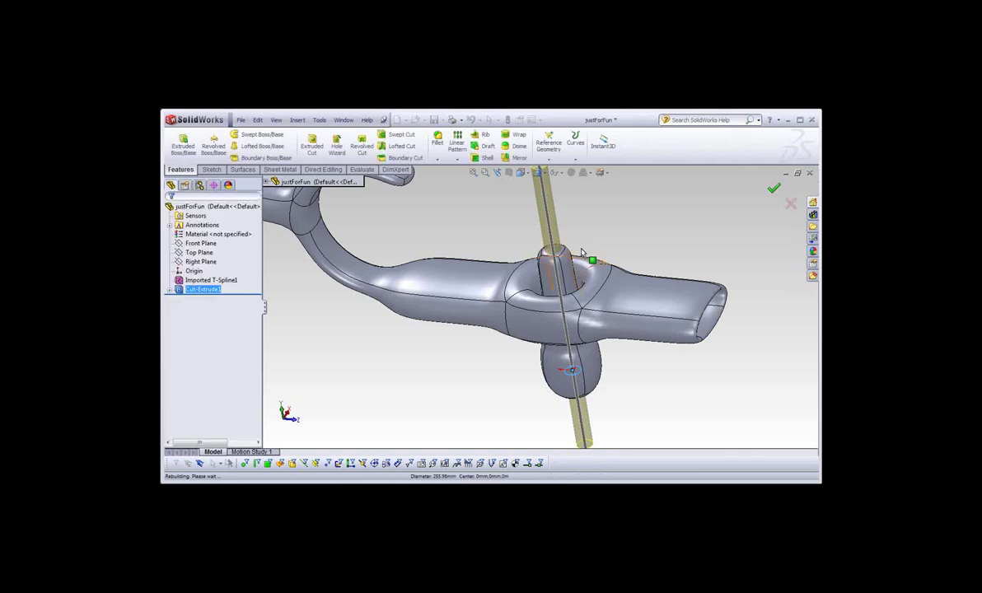
middle_drag(581, 252, 596, 223)
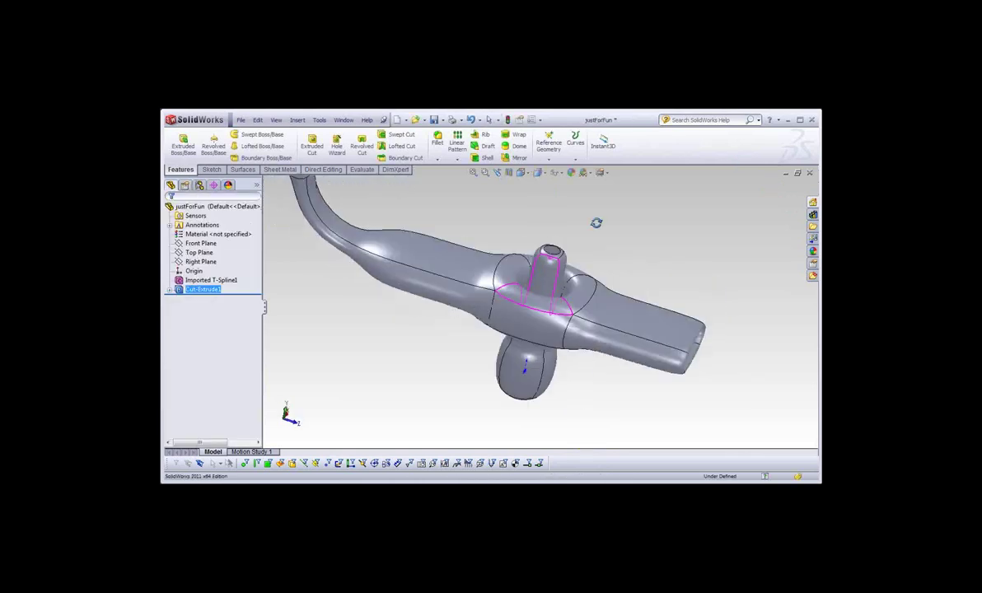
Apply a 10 mm constant-radius fillet to the top circular edge of the post's hole
scroll(556, 246, down, 5)
scroll(557, 246, up, 2)
scroll(512, 355, down, 5)
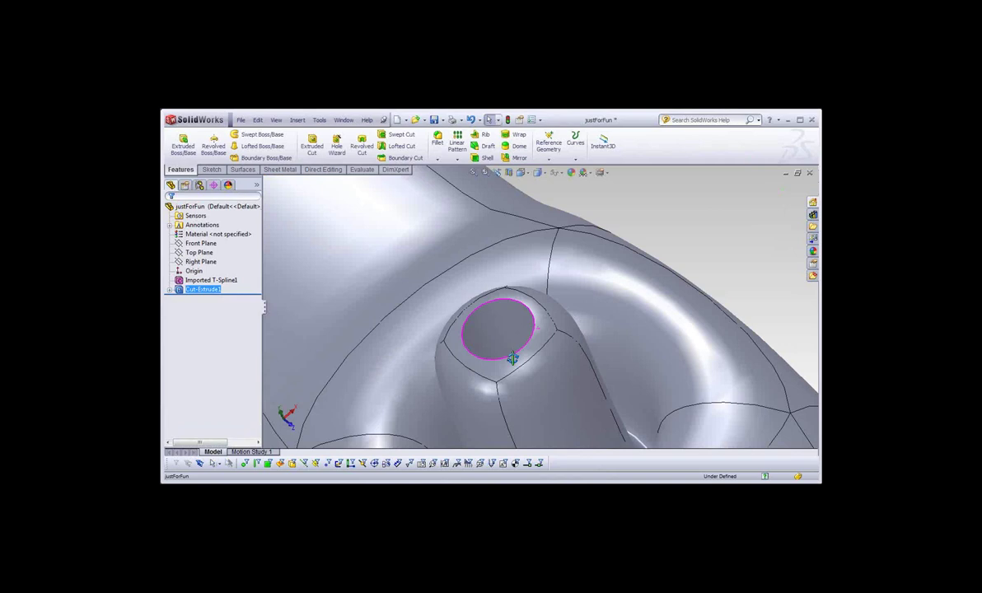
scroll(513, 355, up, 3)
click(213, 170)
click(180, 170)
click(438, 142)
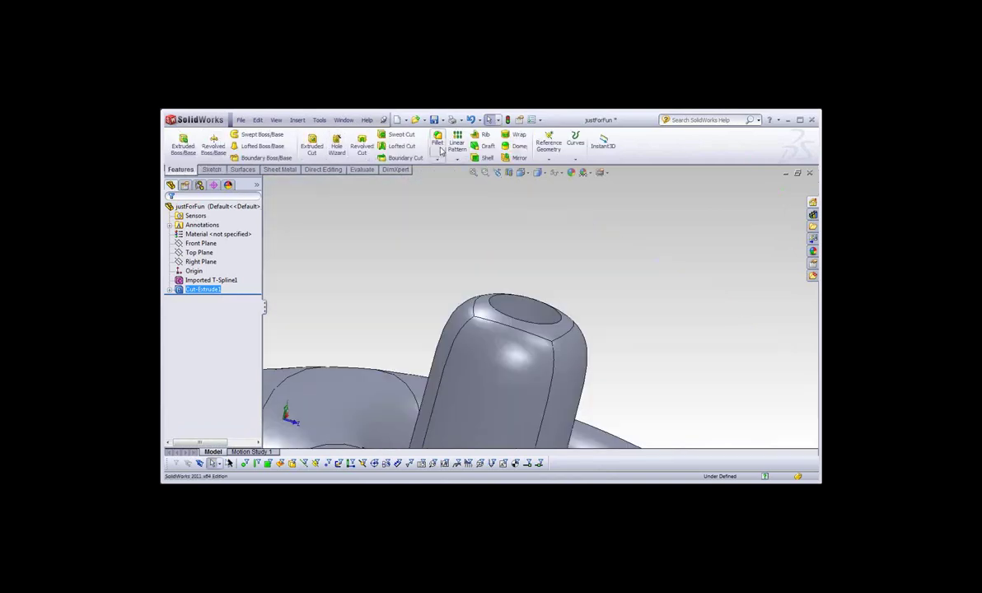
click(524, 322)
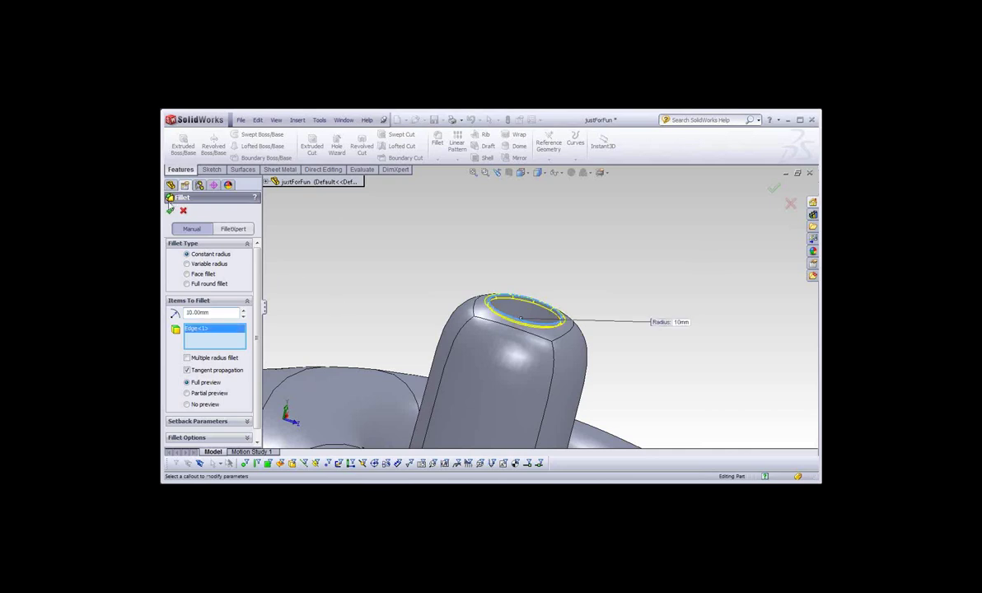
key(Return)
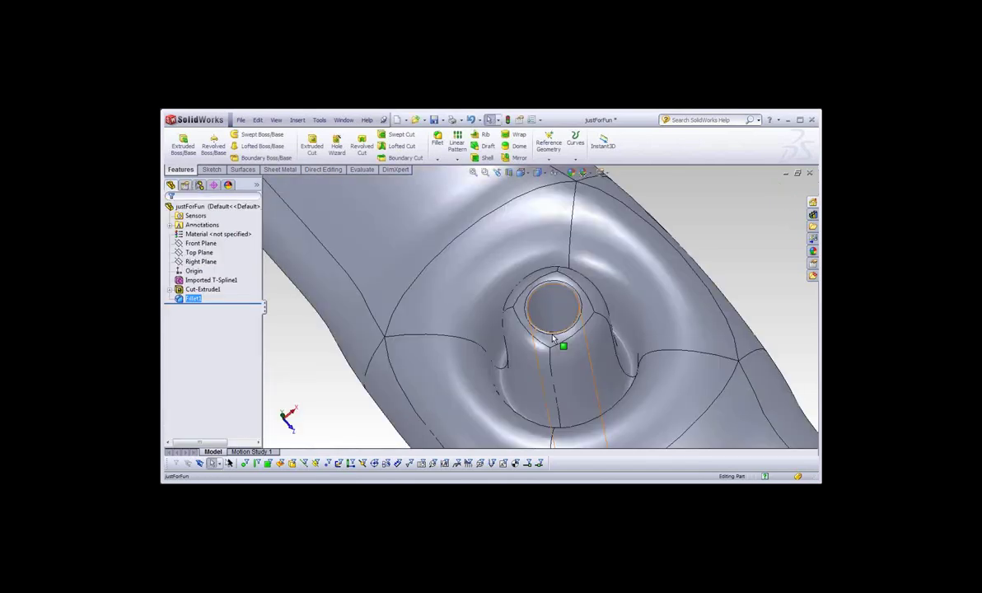
scroll(553, 339, up, 5)
scroll(537, 284, down, 3)
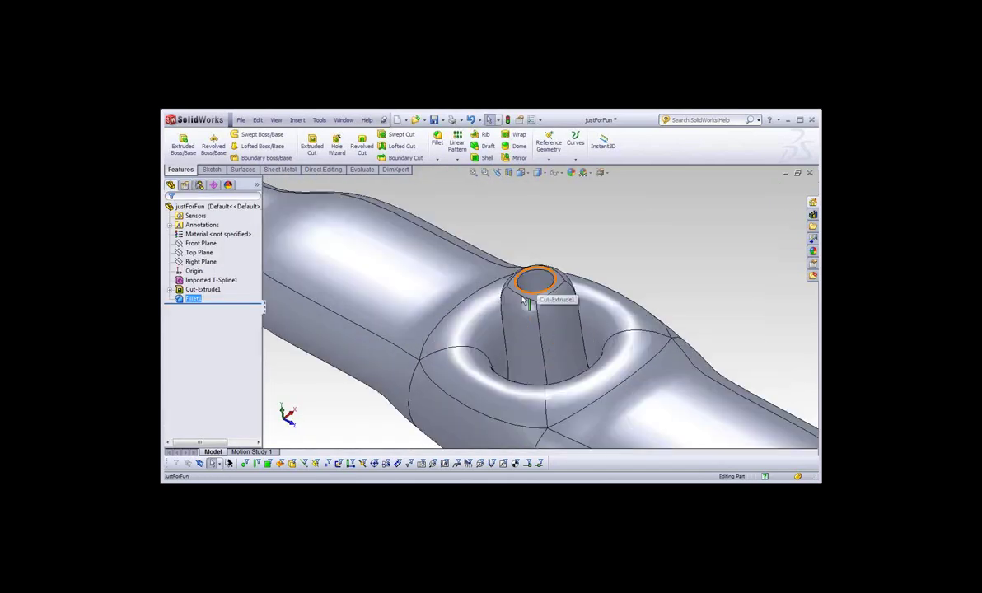
mouse_move(522, 300)
middle_down()
mouse_move(534, 341)
mouse_move(541, 260)
middle_up()
scroll(541, 260, down, 3)
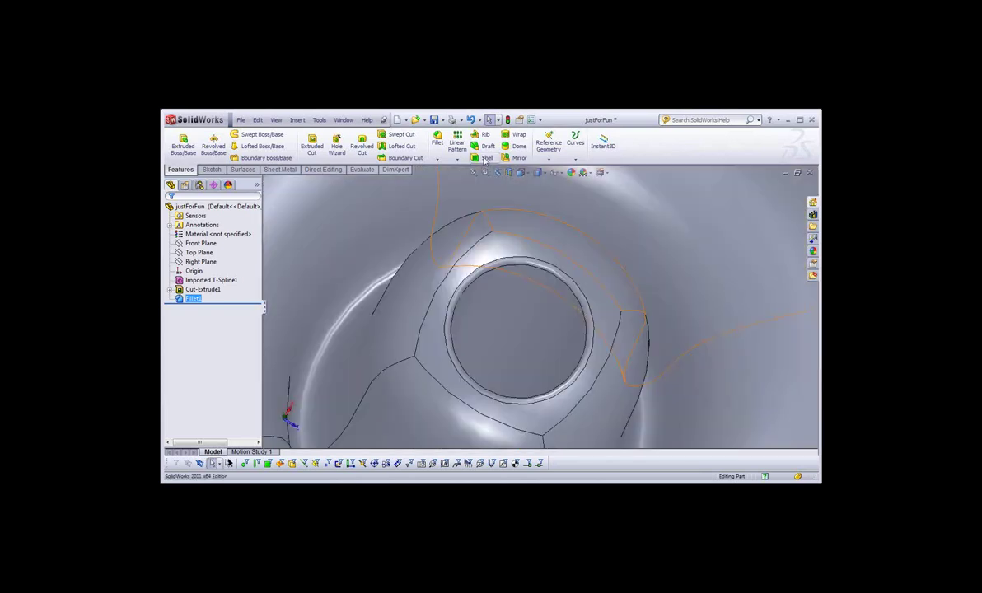
Shell the part to 3 mm walls, leaving the boss hole's face open
click(486, 158)
click(463, 290)
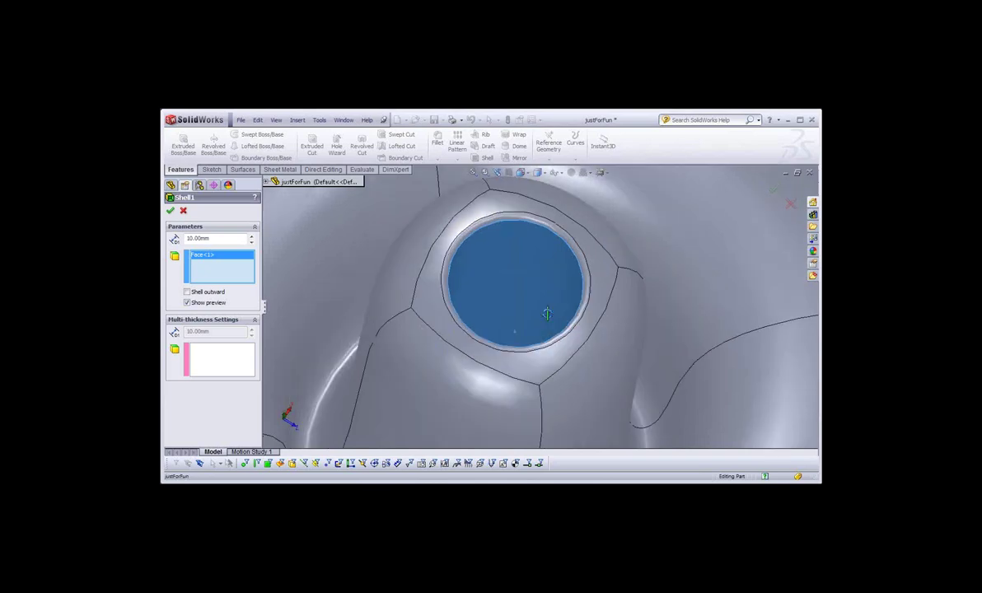
double_click(206, 239)
text(3)
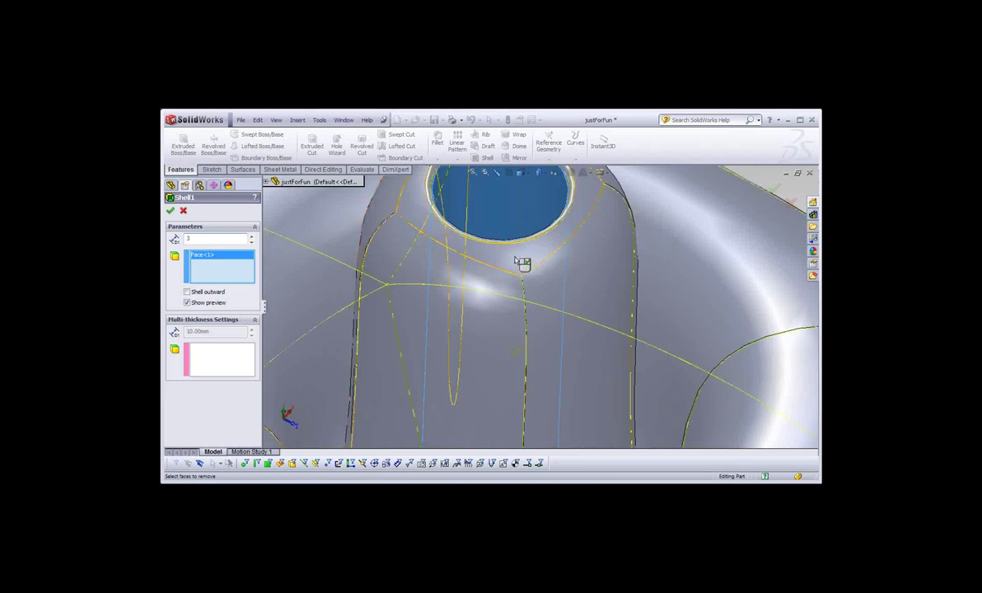
scroll(521, 262, up, 3)
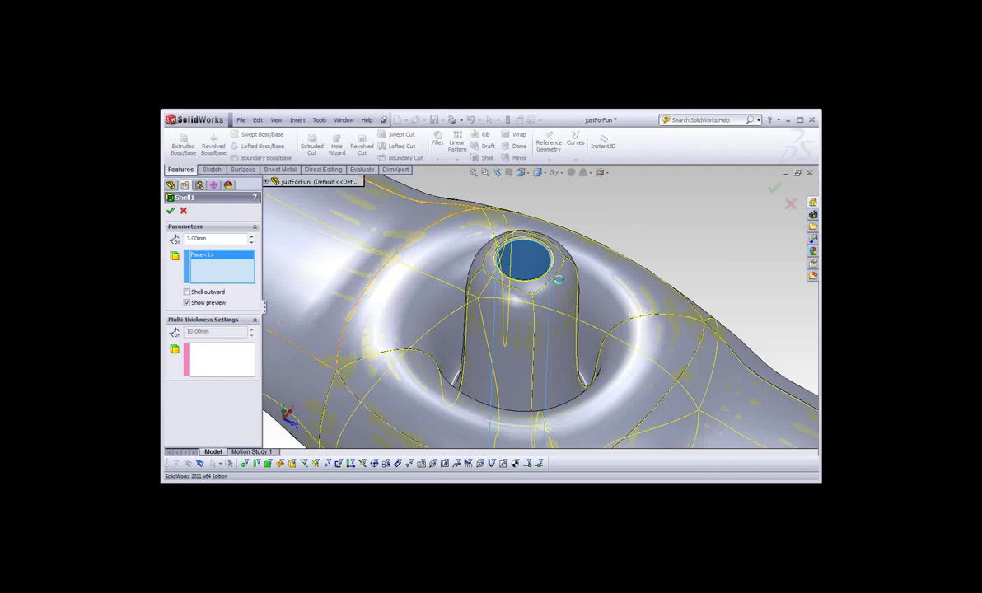
key(Return)
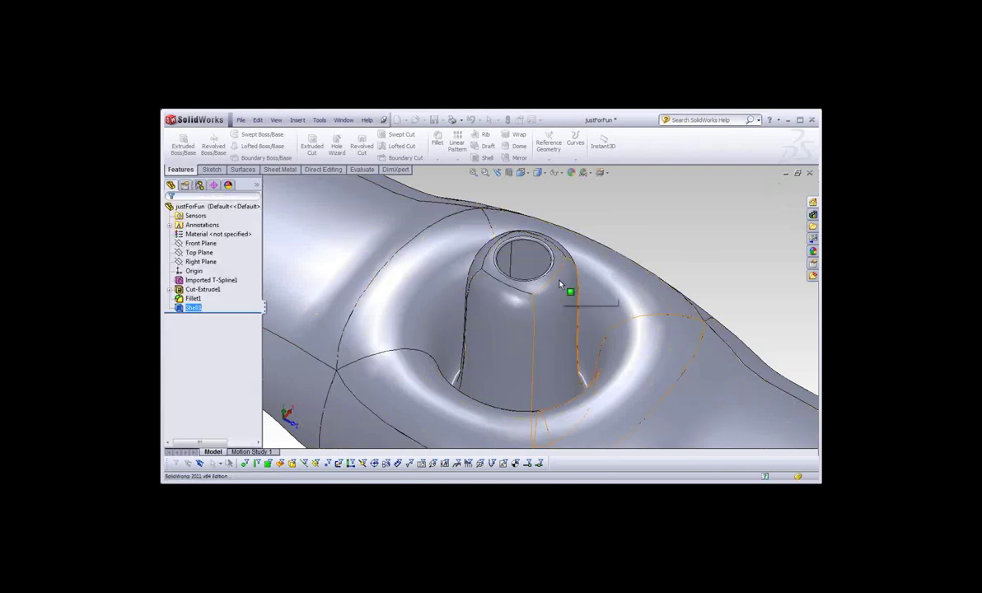
Orbit to inspect the hollowed boss and begin a section view through the part
middle_drag(559, 284, 554, 301)
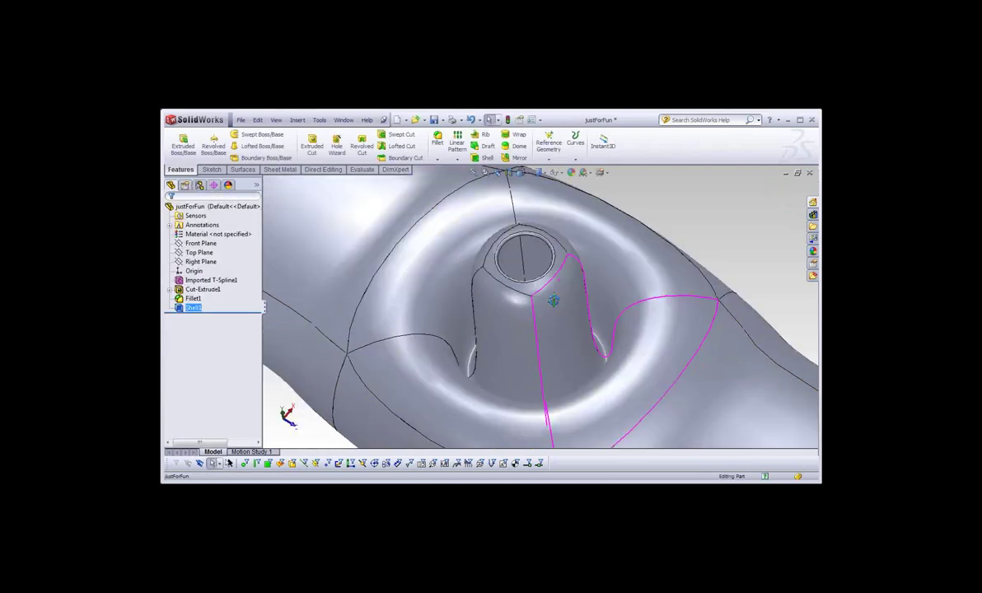
scroll(532, 206, up, 5)
click(499, 257)
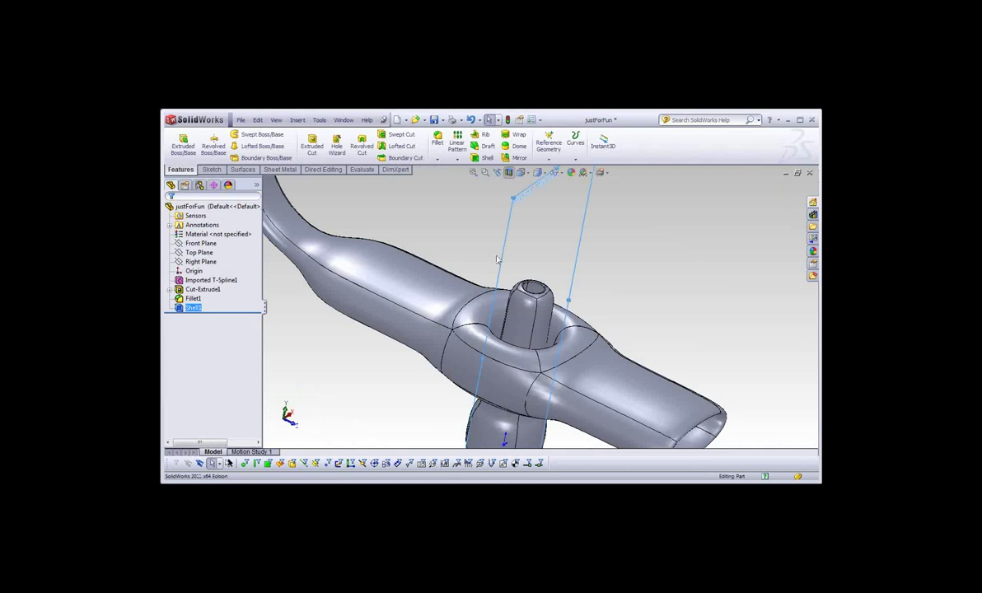
mouse_move(561, 344)
middle_down()
mouse_move(520, 308)
mouse_move(558, 298)
middle_up()
scroll(519, 308, down, 3)
drag(557, 298, 509, 304)
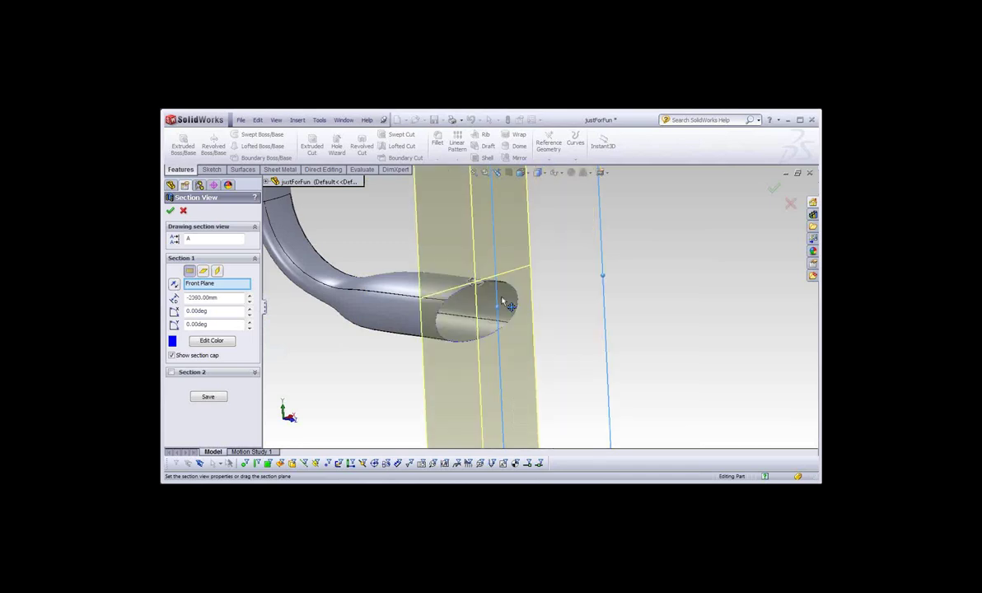
key(Escape)
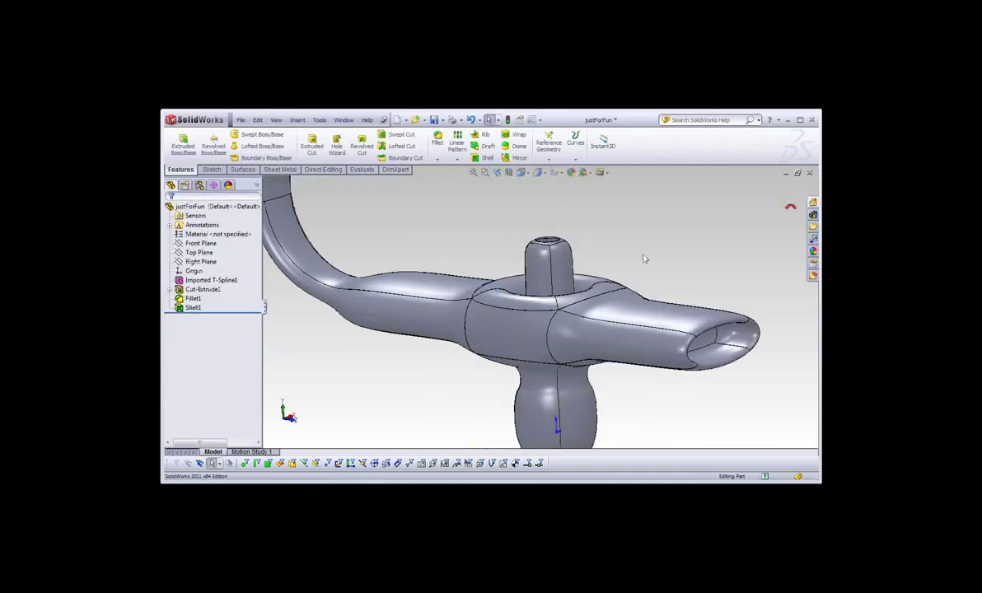
mouse_move(645, 259)
middle_down()
mouse_move(548, 360)
mouse_move(479, 382)
mouse_move(491, 315)
mouse_move(475, 276)
mouse_move(461, 309)
middle_up()
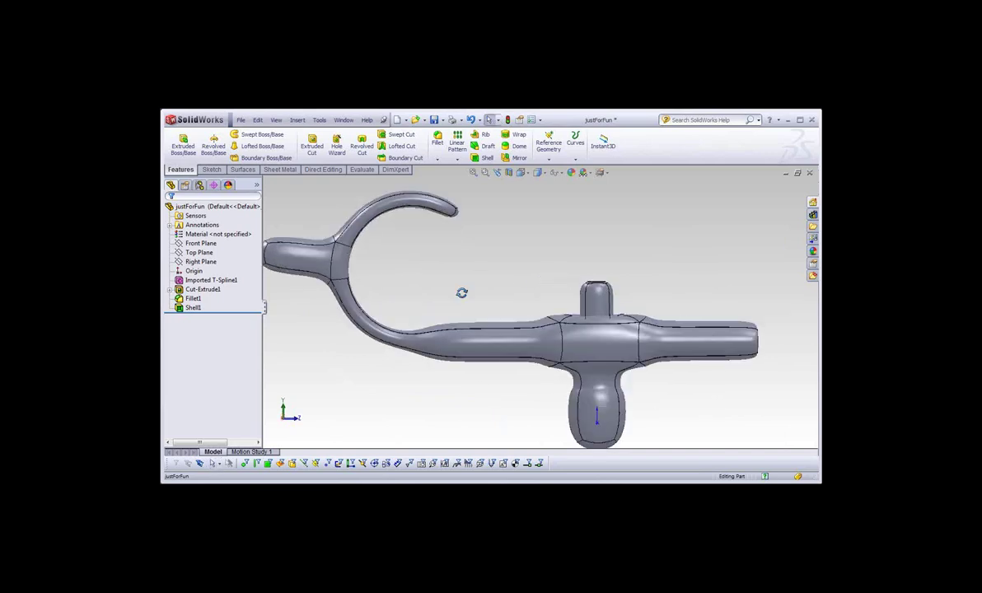
scroll(508, 375, down, 5)
scroll(508, 375, up, 2)
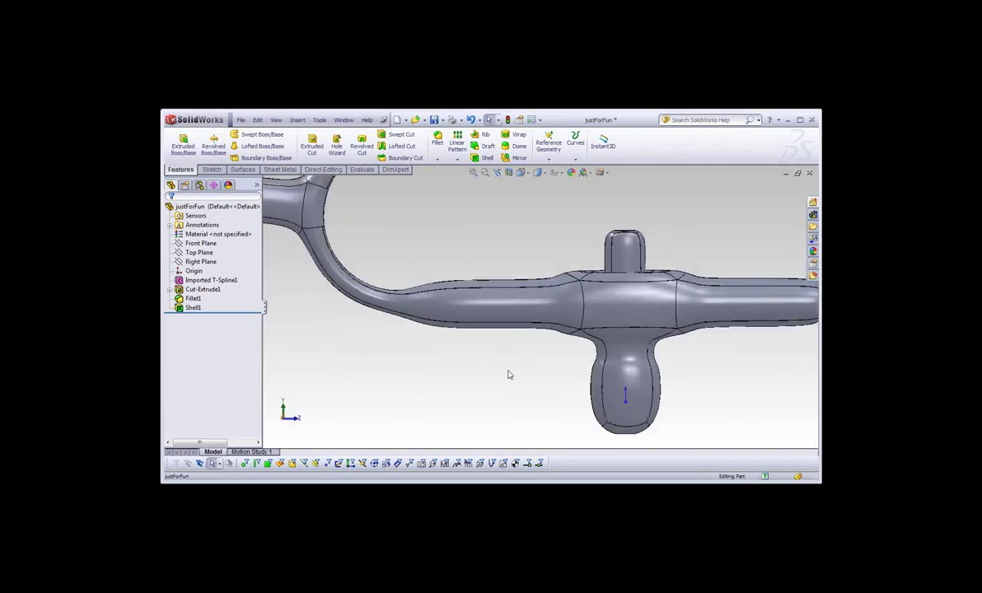
scroll(515, 333, up, 3)
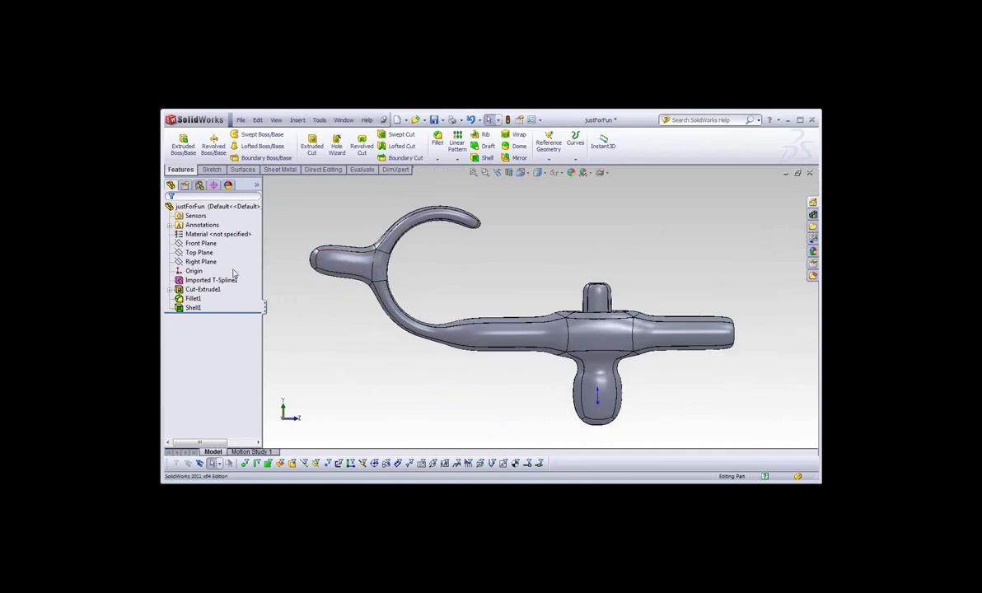
Edit Imported T-Spline1 and pull the top cap's control vertex up into a taller dome
click(202, 280)
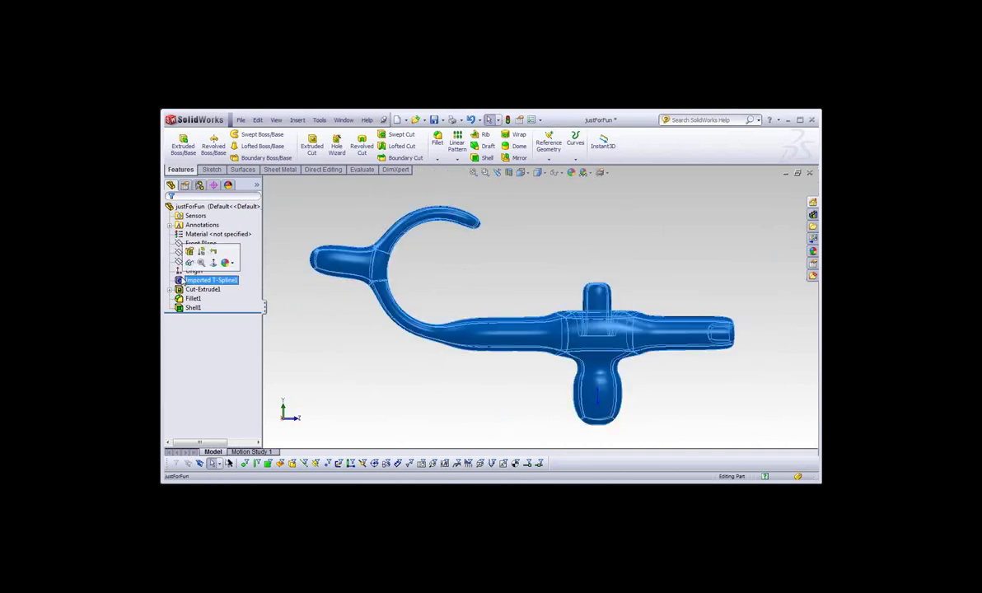
ctrl+click(190, 290)
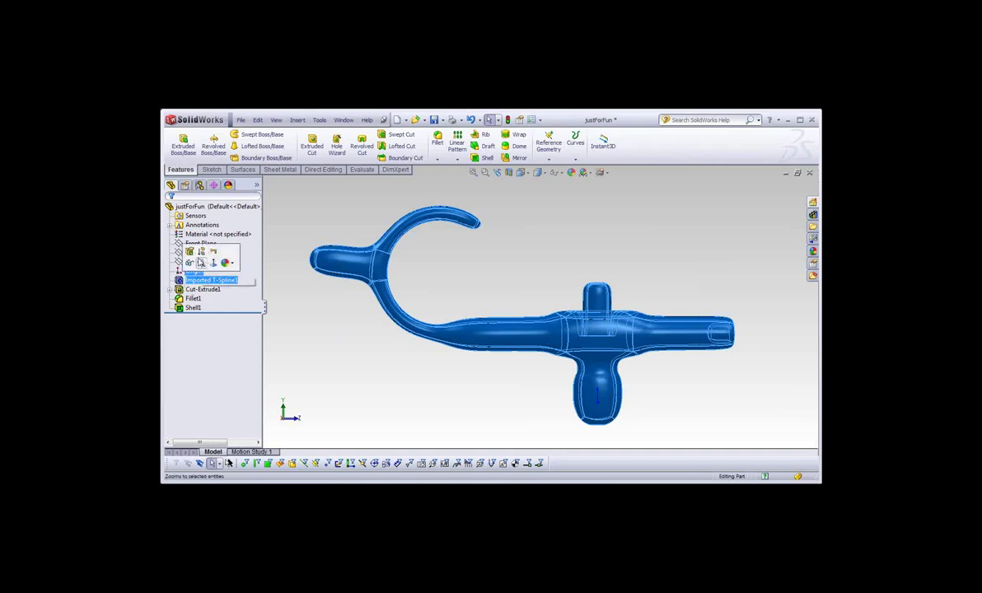
click(195, 255)
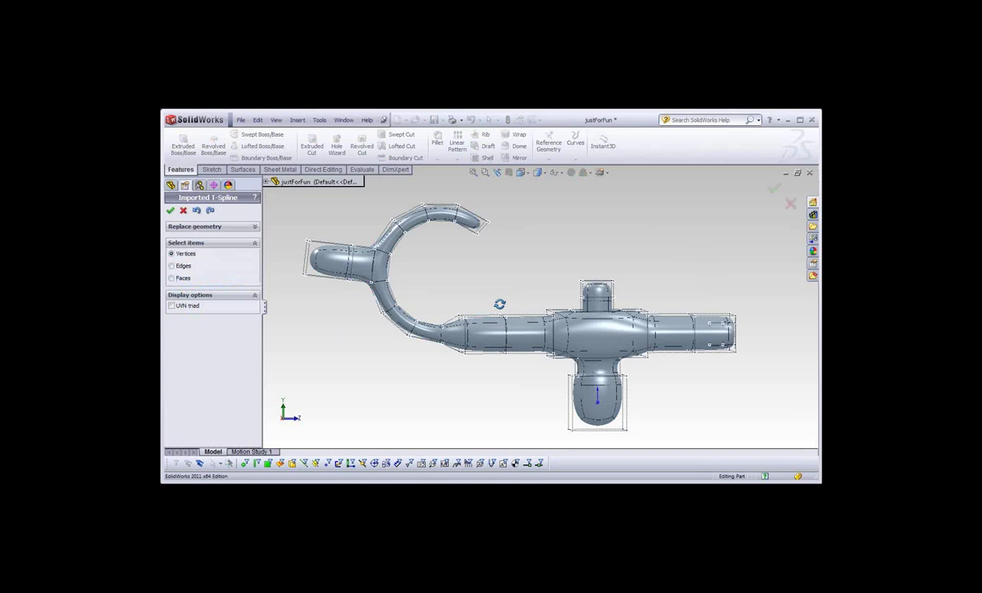
mouse_move(497, 315)
middle_down()
mouse_move(593, 287)
mouse_move(522, 243)
middle_up()
scroll(593, 286, down, 3)
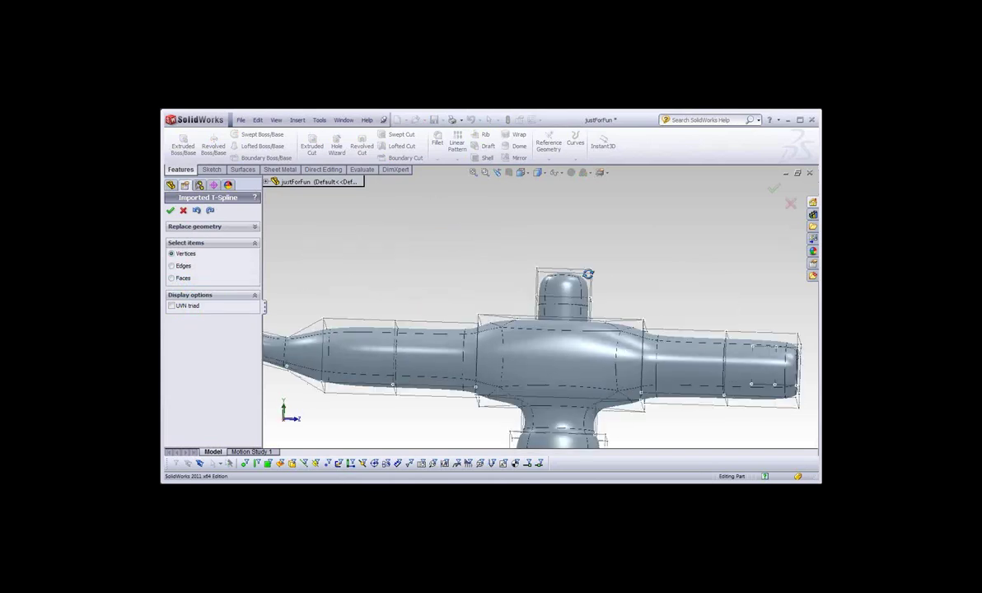
drag(447, 206, 592, 274)
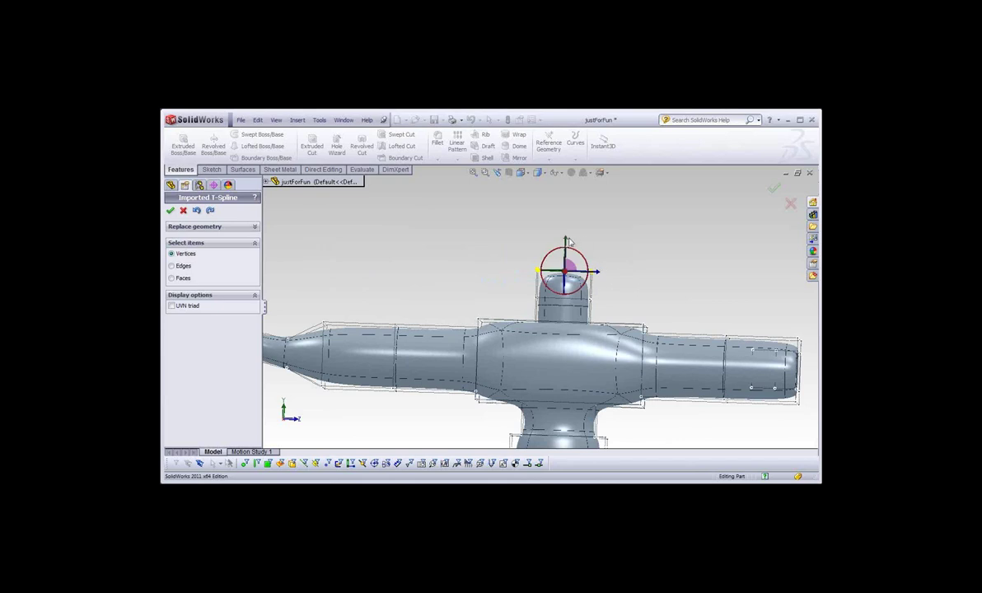
drag(565, 240, 567, 176)
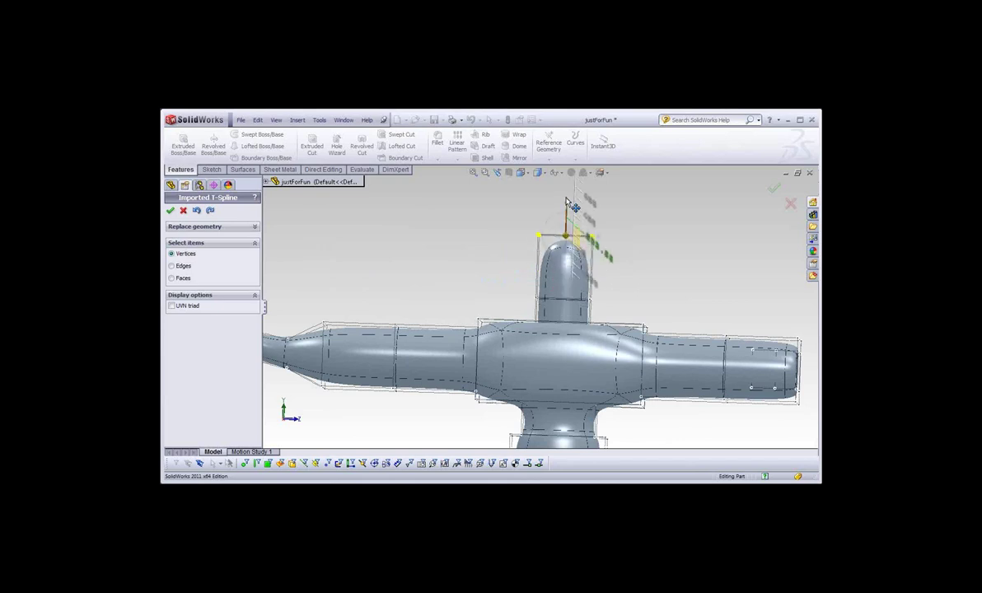
Box-select the hook's tube-end vertices and stretch them outward to lengthen the tube
mouse_move(534, 315)
middle_down()
mouse_move(524, 341)
mouse_move(531, 323)
middle_up()
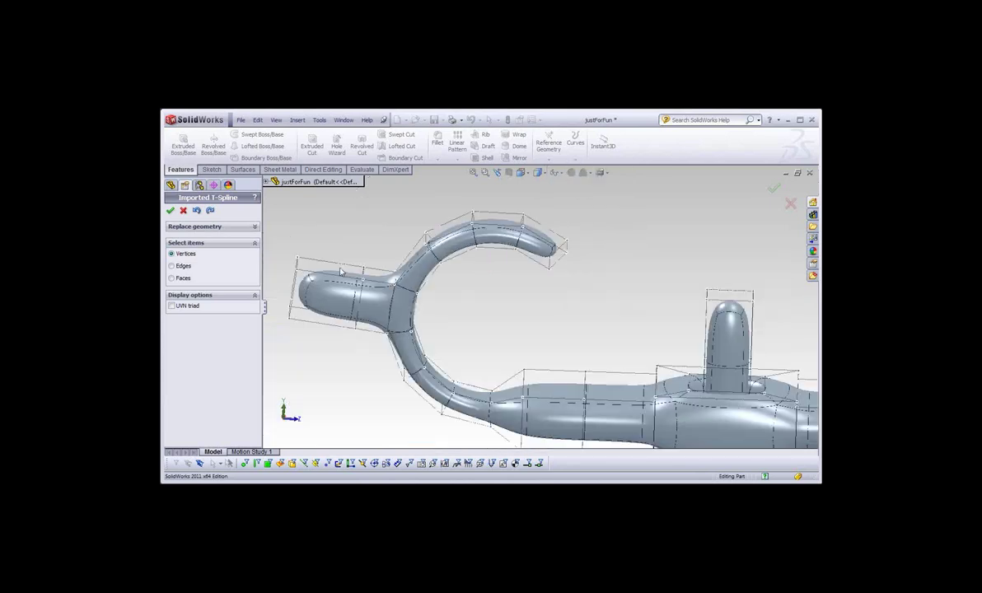
drag(303, 240, 369, 344)
drag(336, 284, 292, 280)
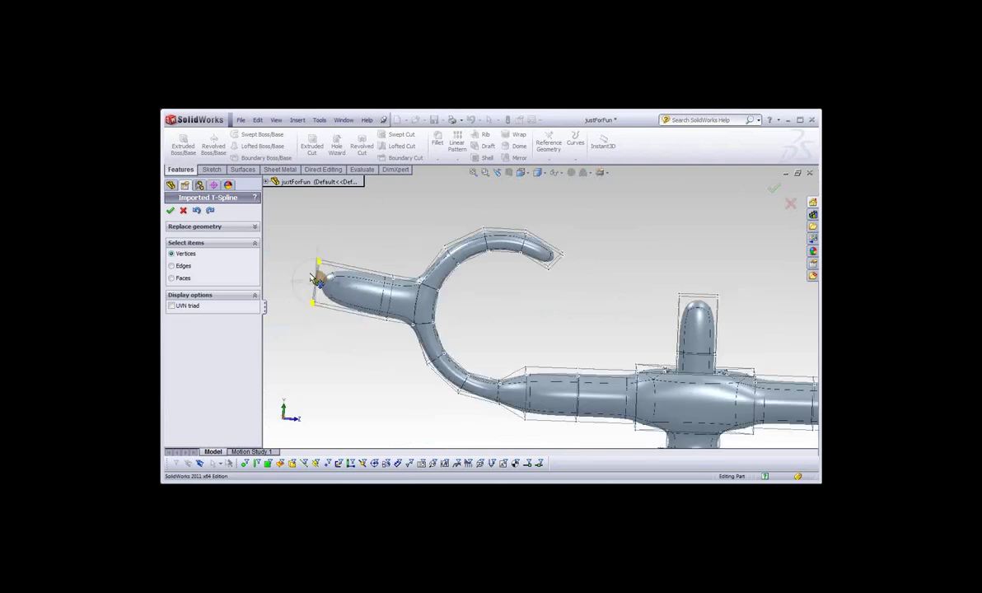
click(567, 311)
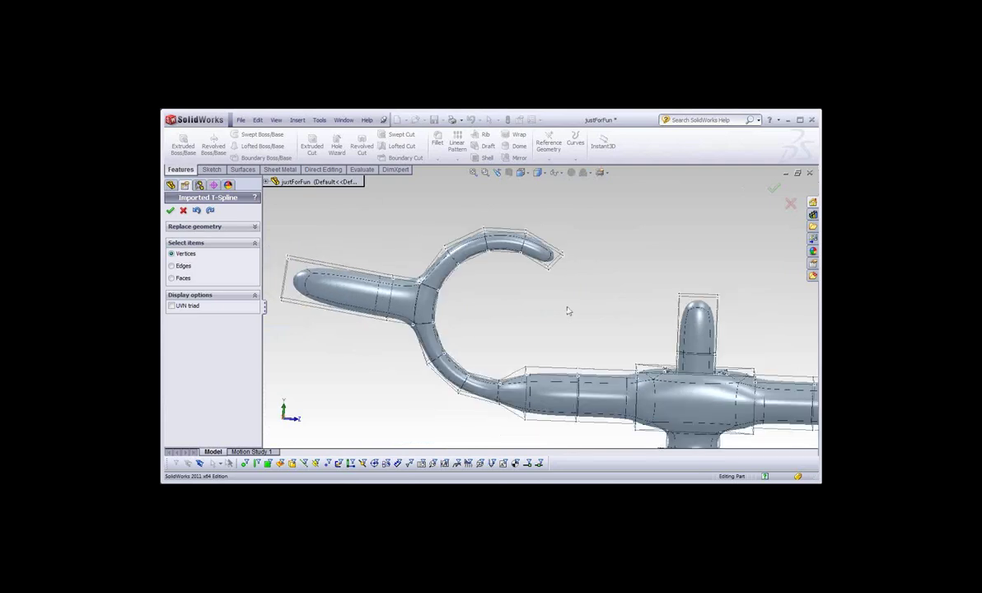
scroll(568, 311, up, 5)
scroll(617, 379, down, 3)
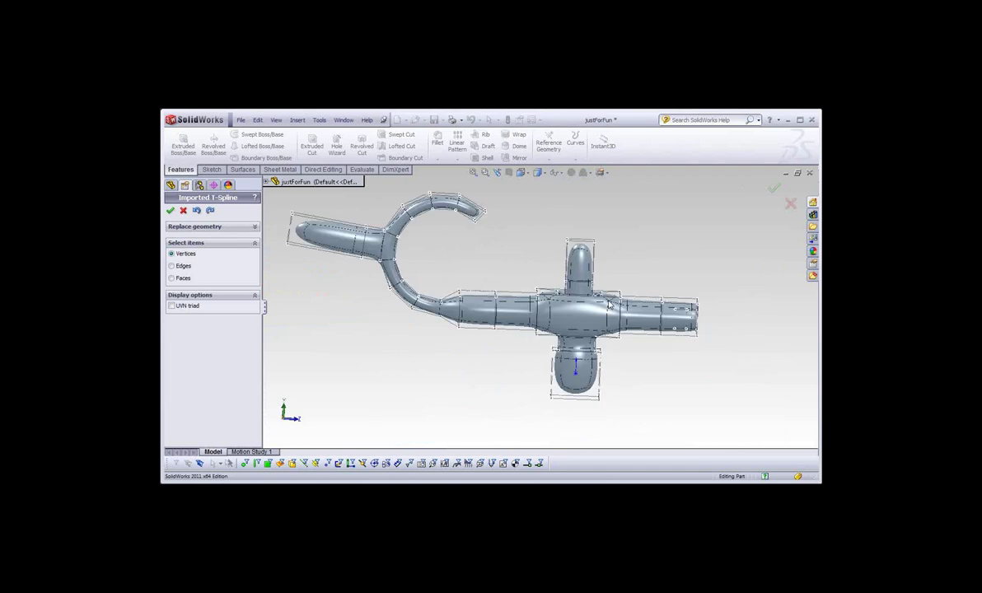
scroll(609, 297, down, 2)
scroll(613, 246, down, 1)
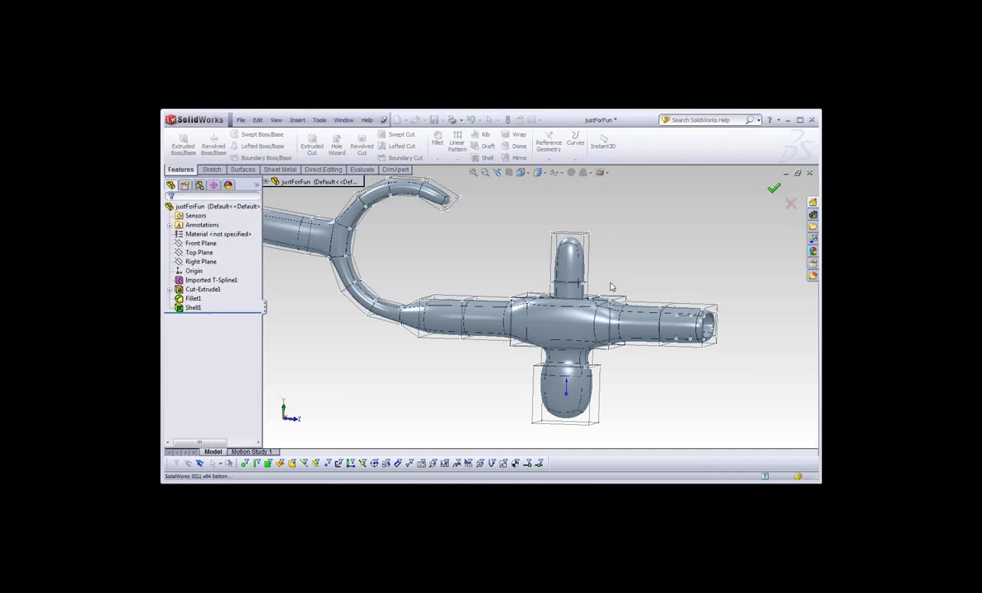
middle_drag(594, 215, 606, 339)
scroll(606, 339, down, 5)
scroll(626, 338, down, 3)
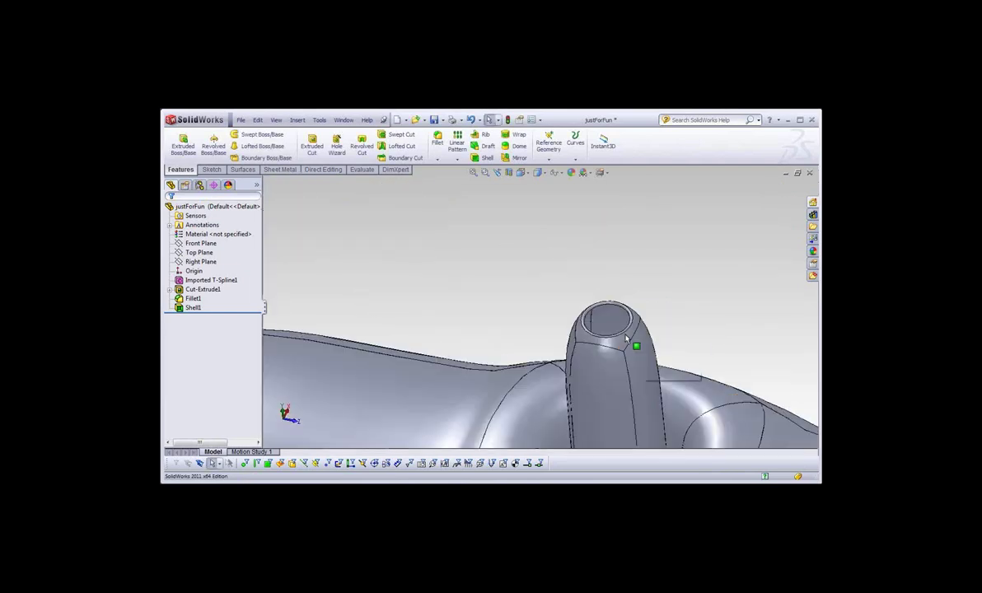
middle_drag(626, 337, 628, 401)
scroll(628, 401, up, 2)
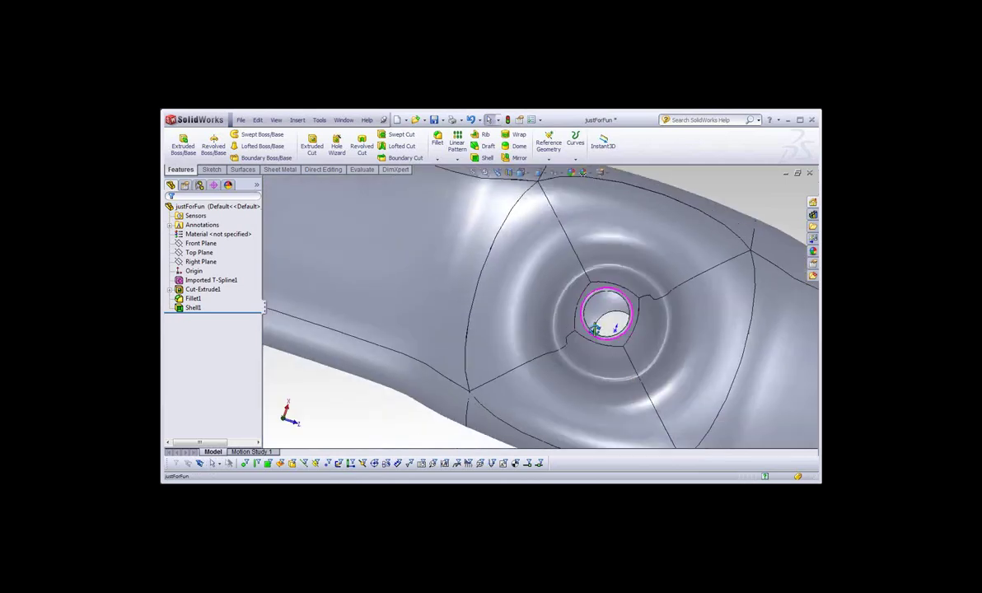
scroll(627, 401, up, 5)
mouse_move(627, 401)
middle_down()
mouse_move(543, 322)
mouse_move(503, 253)
middle_up()
scroll(543, 321, down, 3)
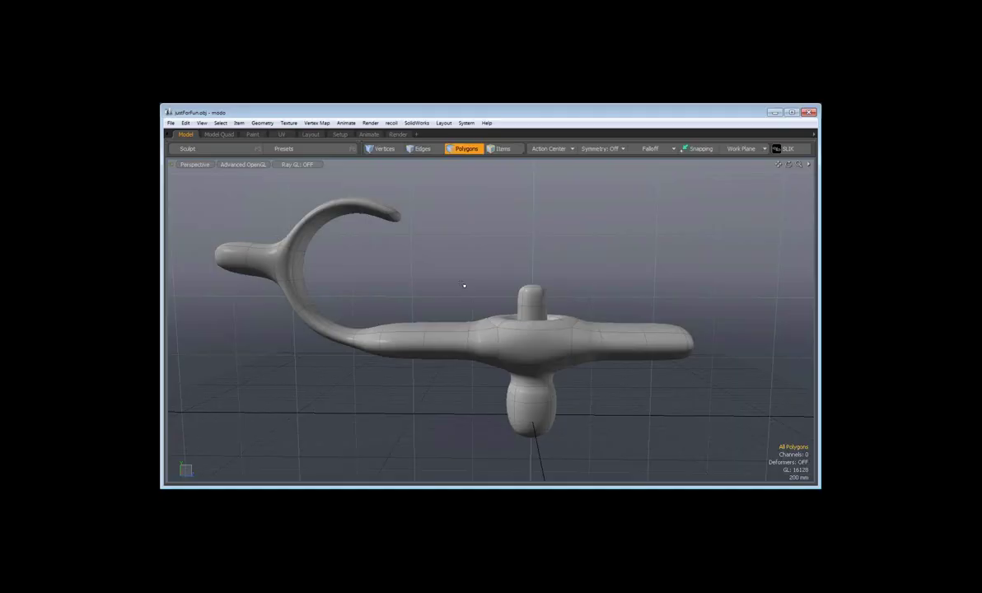
Pull the tail tube's tip outward to lengthen it
alt+drag(463, 284, 492, 333)
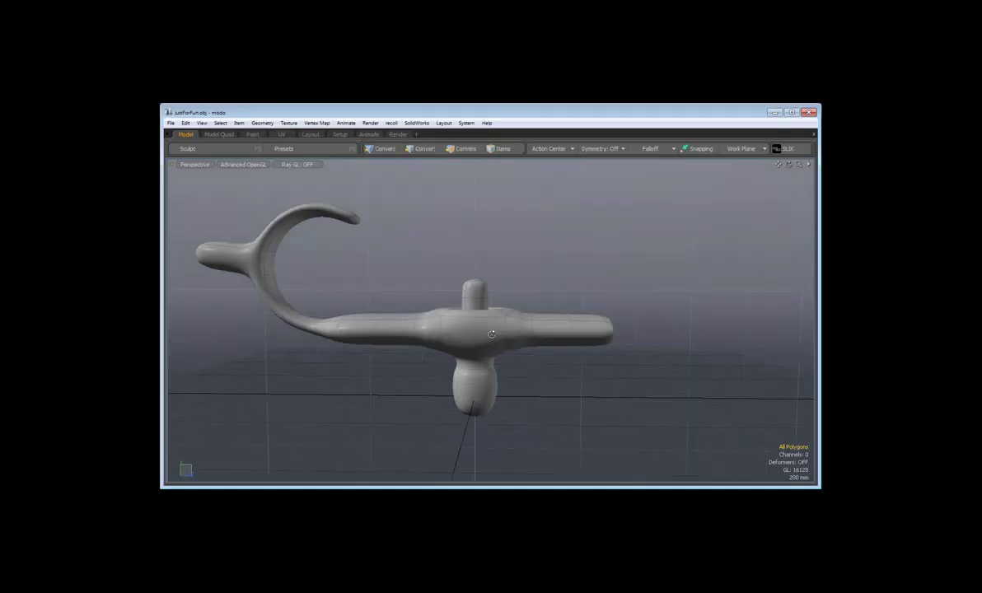
mouse_move(486, 328)
mouse_down()
mouse_move(577, 328)
mouse_move(541, 337)
mouse_move(611, 329)
mouse_up()
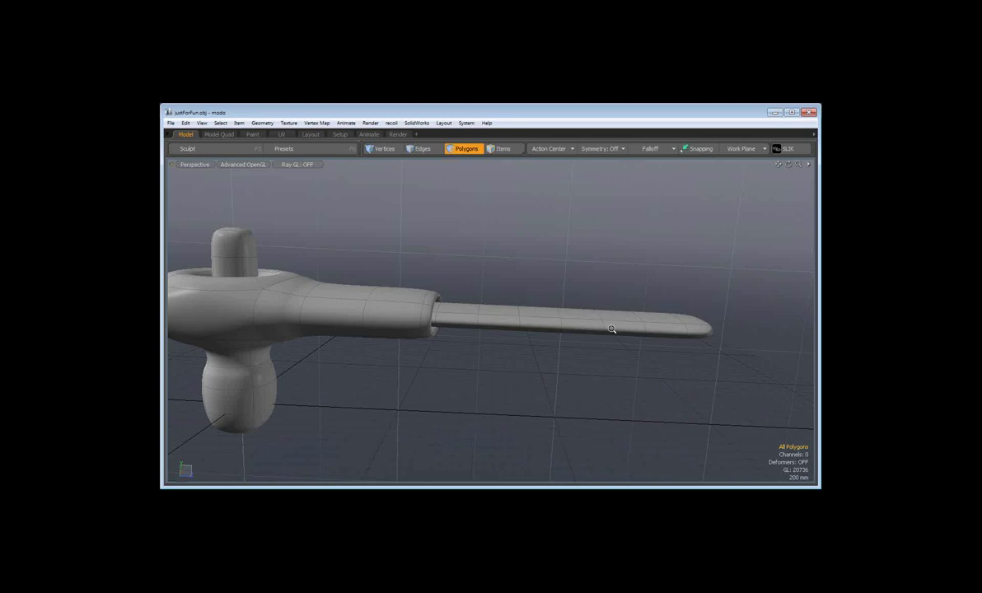
ctrl+alt+drag(611, 329, 571, 336)
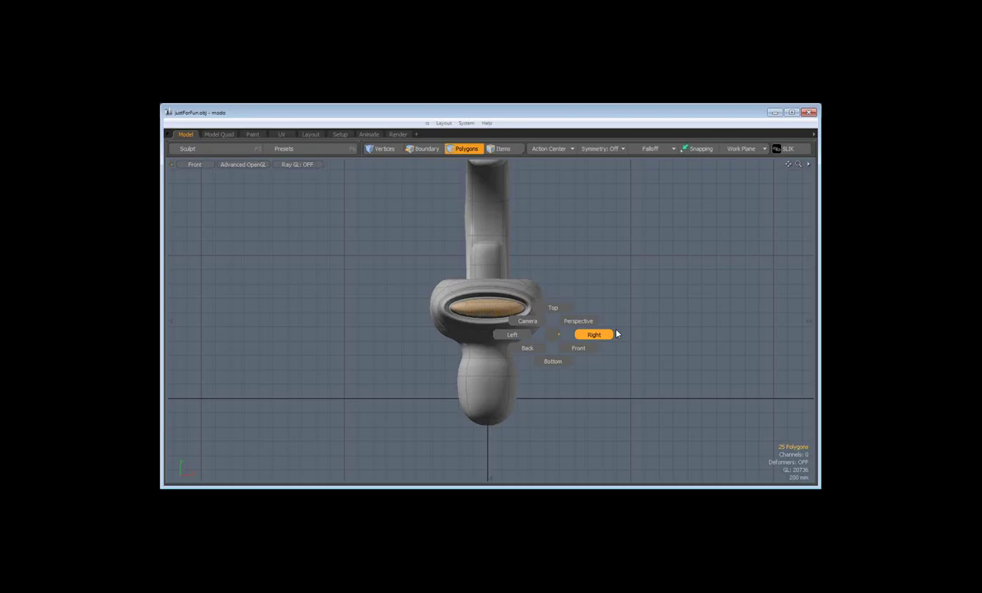
In a side view, apply a Radial falloff and bend the tube upward into an arch
click(616, 333)
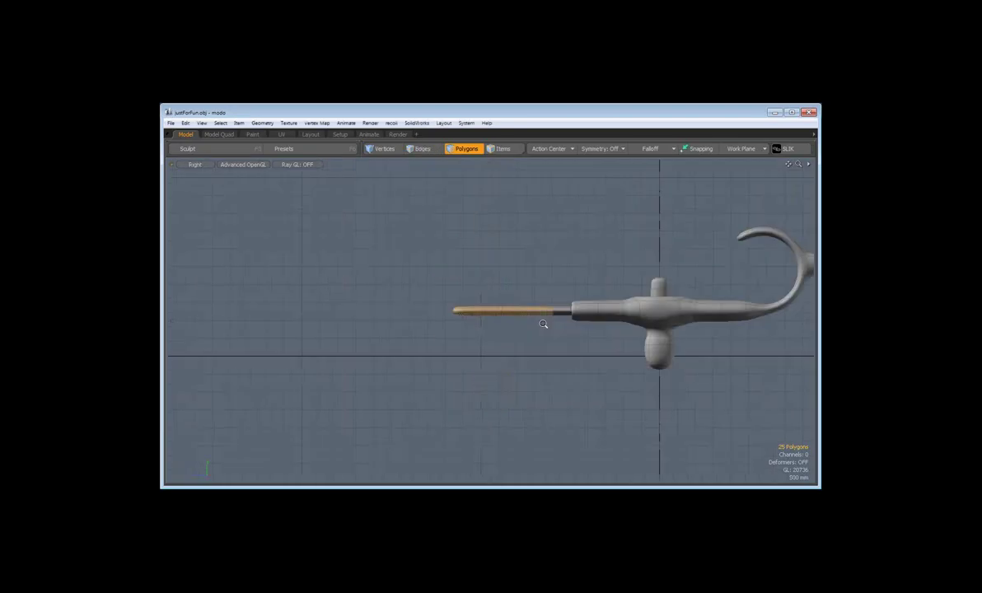
scroll(544, 325, up, 5)
click(650, 148)
click(647, 172)
drag(328, 307, 293, 307)
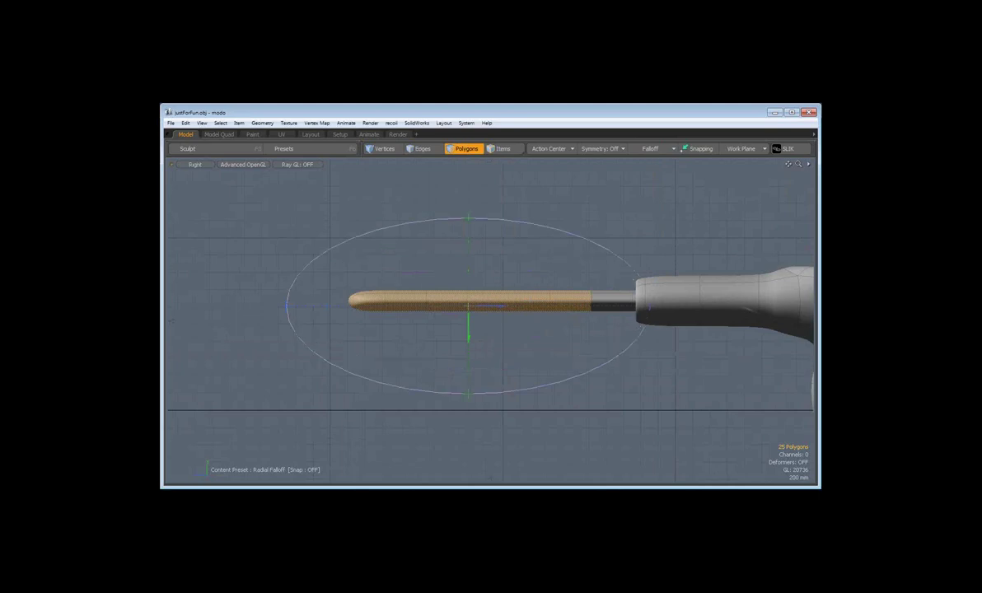
key(w)
drag(418, 251, 418, 195)
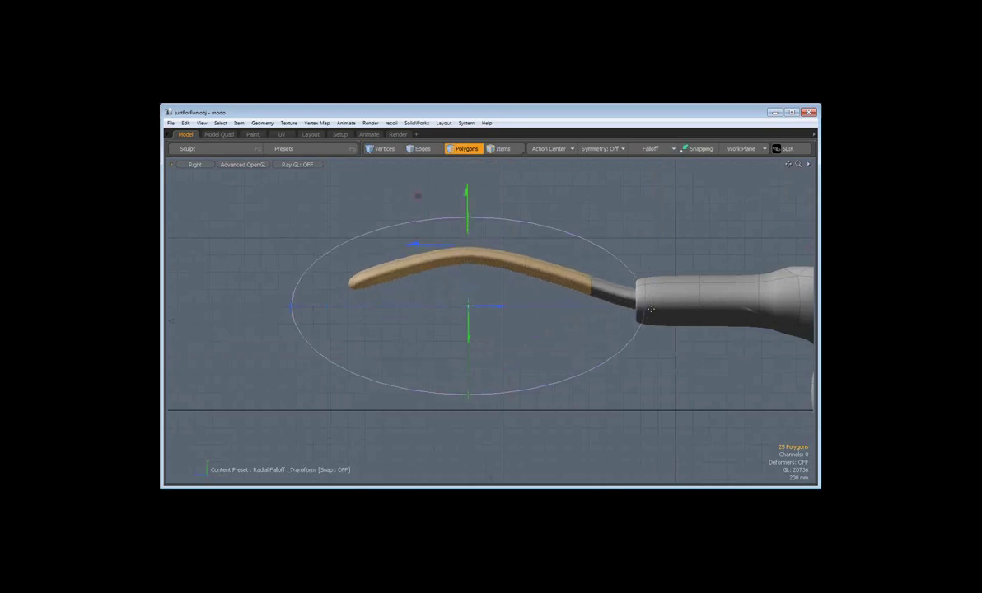
drag(605, 290, 595, 306)
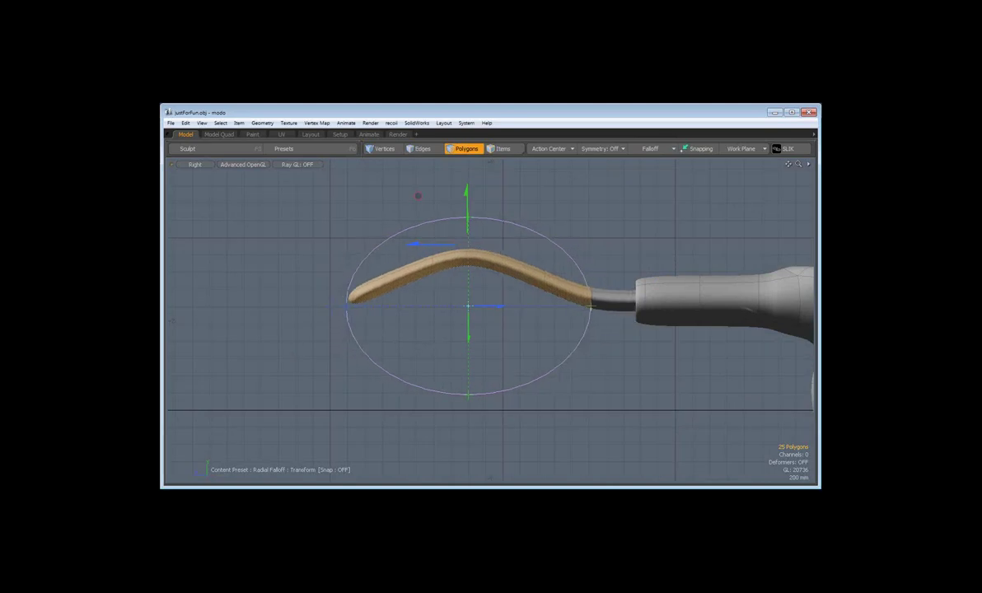
Drop the move tool, clear the tube selection and return to a perspective view
key(space)
click(610, 239)
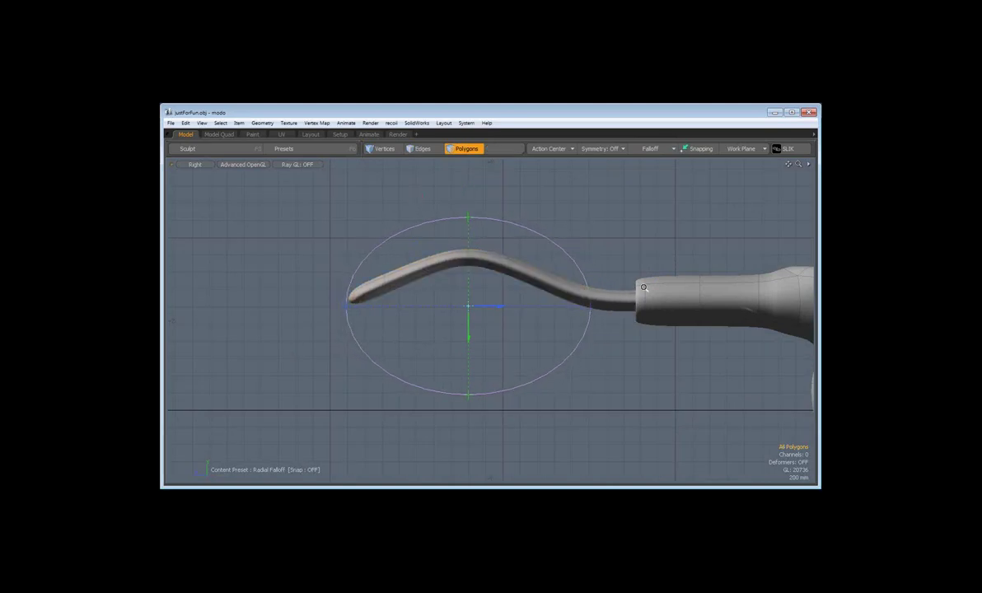
scroll(643, 286, down, 1)
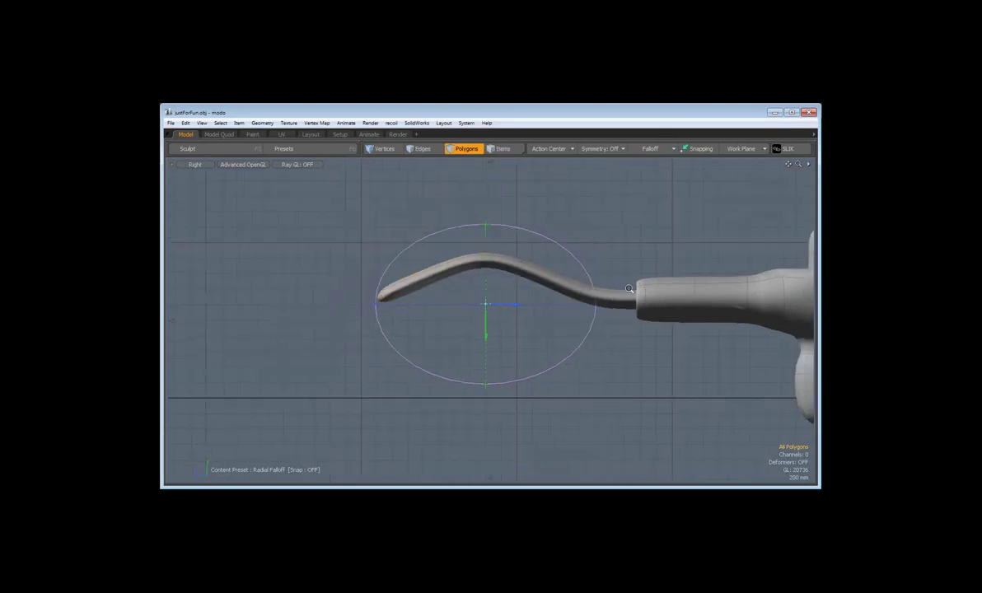
alt+drag(629, 288, 400, 342)
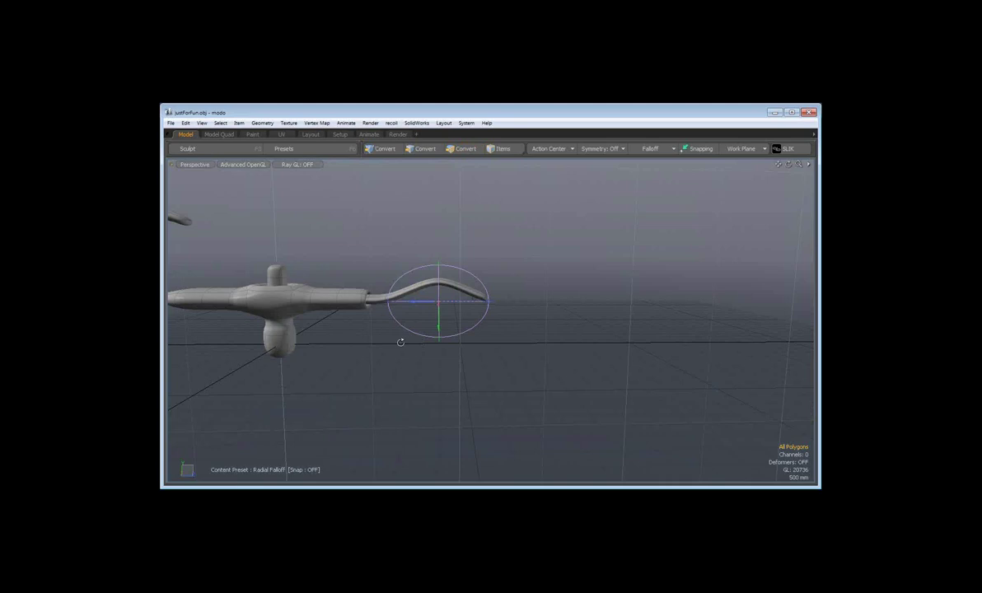
scroll(551, 325, up, 3)
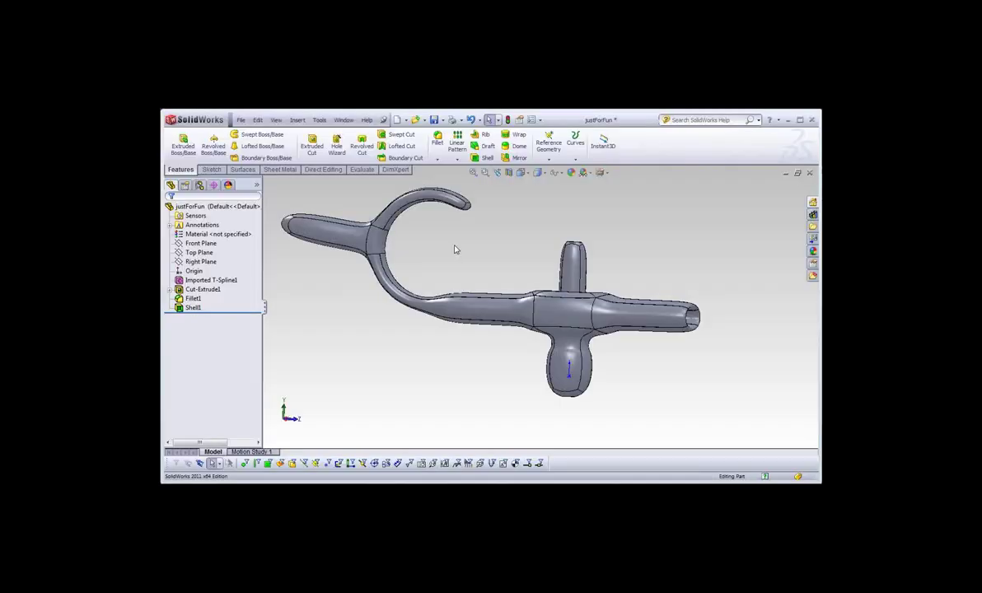
Edit Imported T-Spline1 and load the updated justForFun.obj through Replace geometry
click(206, 280)
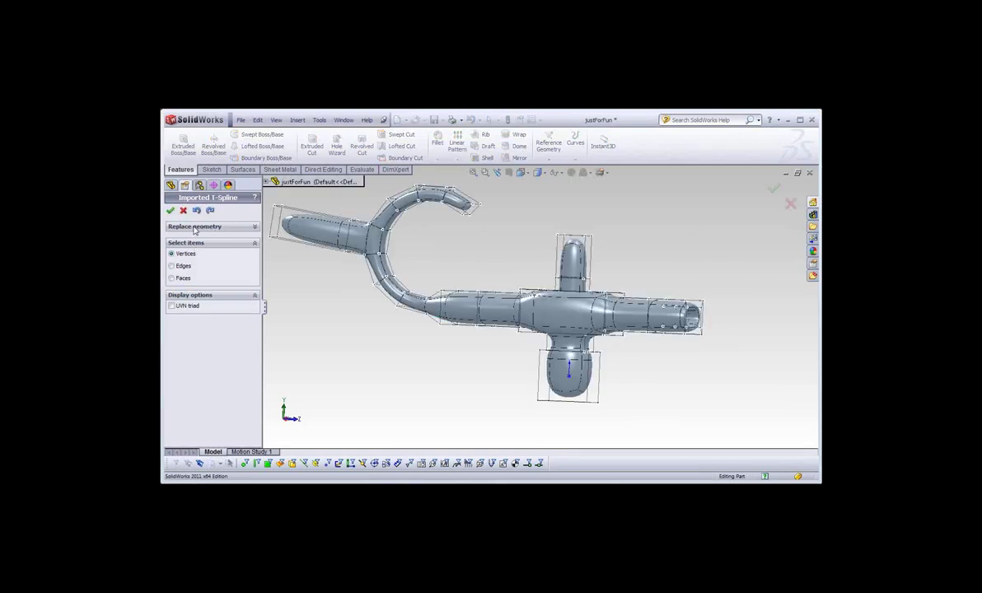
click(193, 228)
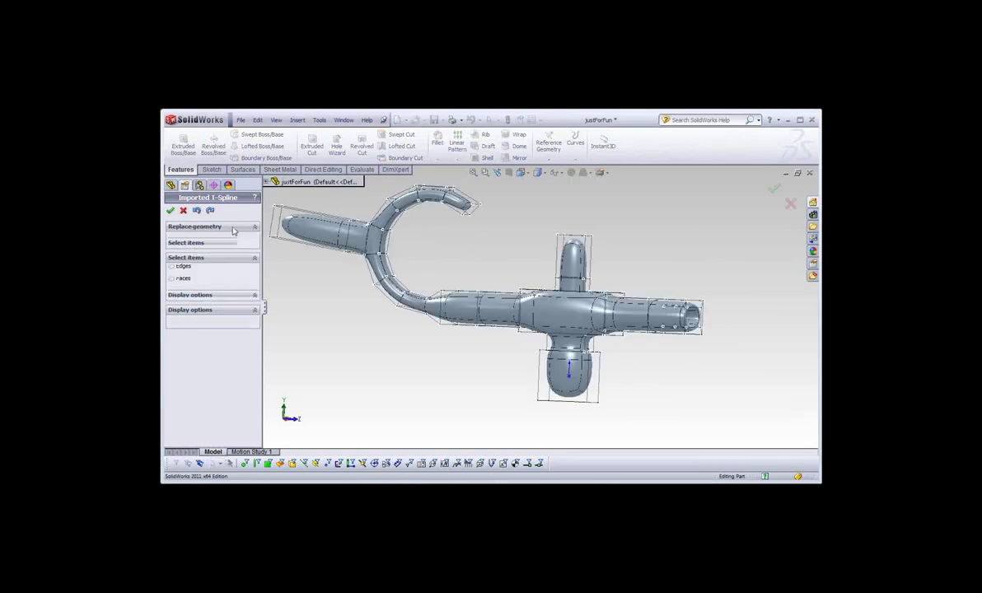
click(201, 240)
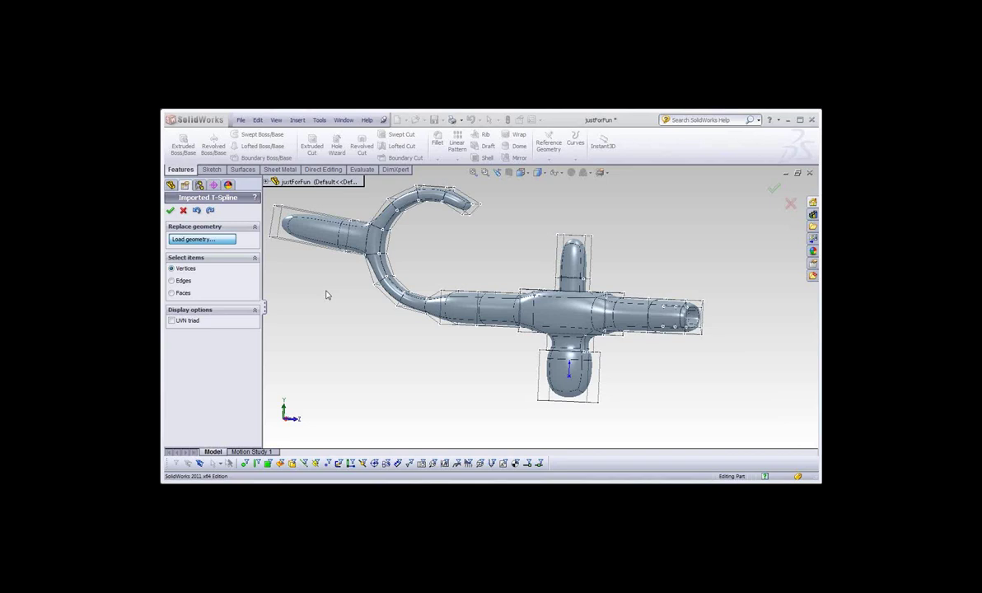
mouse_move(325, 295)
middle_down()
mouse_move(515, 327)
mouse_move(458, 350)
middle_up()
click(171, 210)
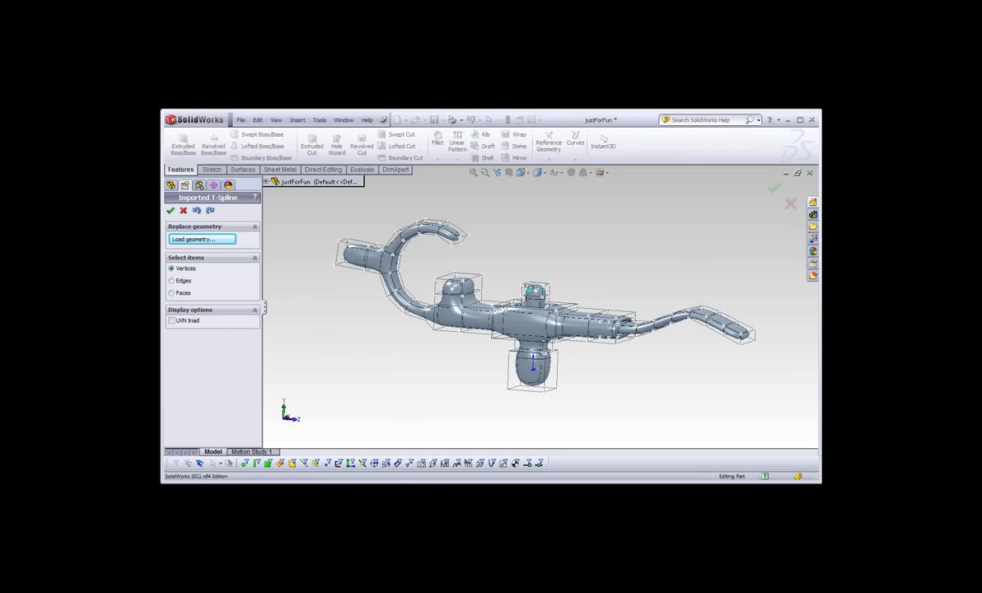
right_click(530, 278)
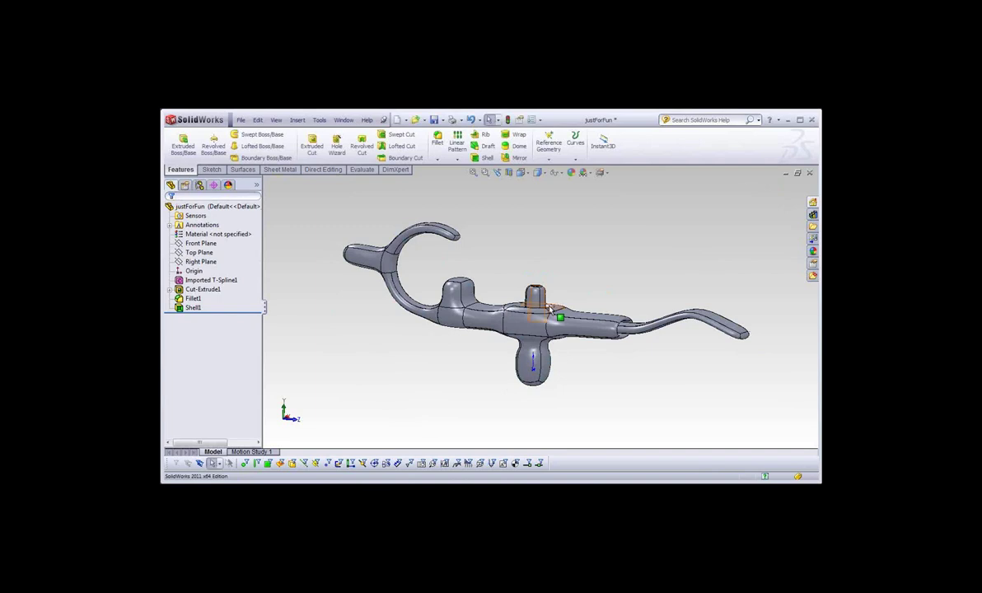
Zoom and orbit around the rebuilt shelled part to check its wavy tail
scroll(536, 309, down, 4)
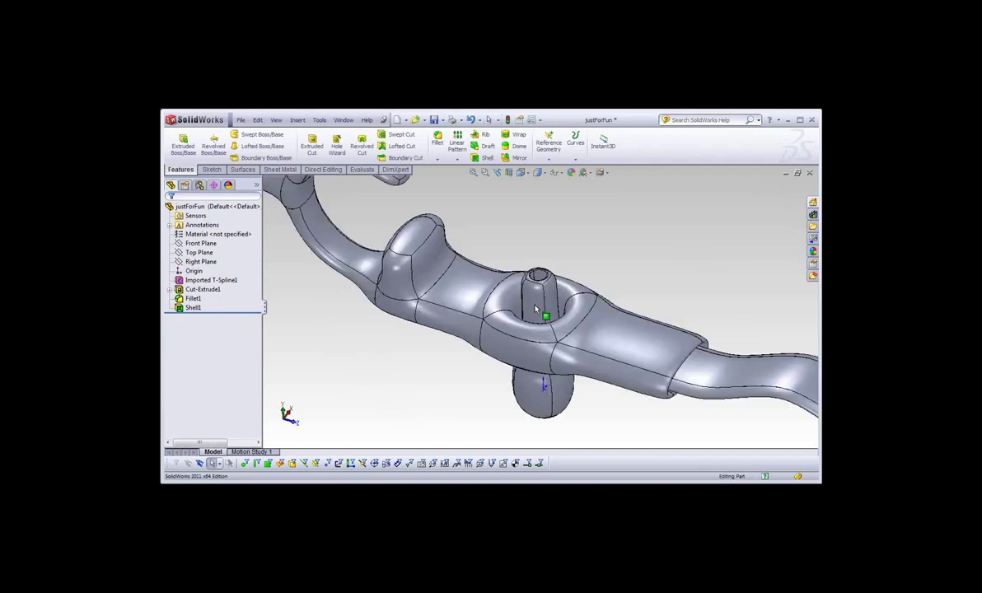
scroll(536, 309, down, 3)
scroll(537, 327, up, 5)
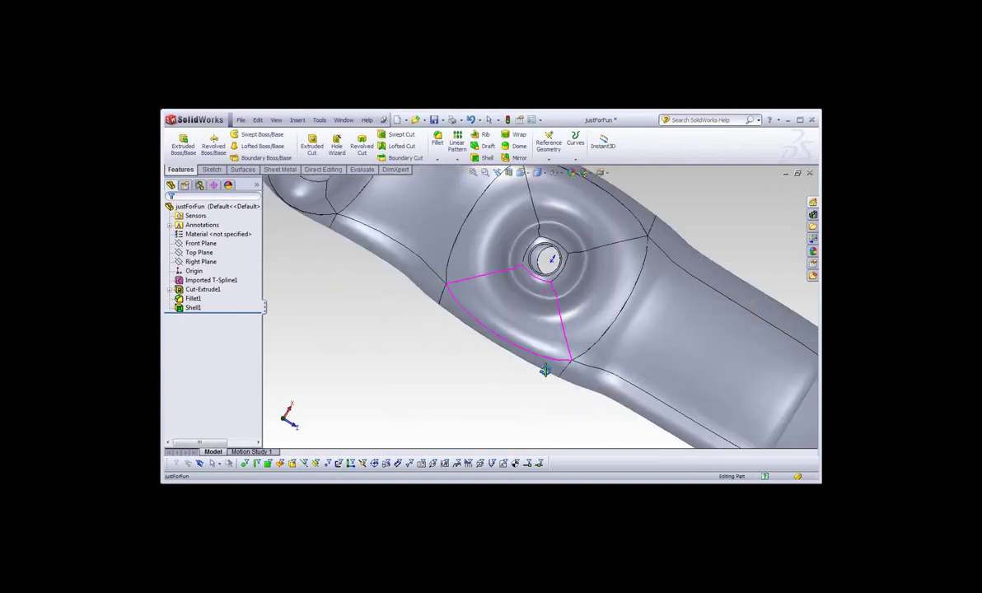
middle_drag(544, 346, 561, 313)
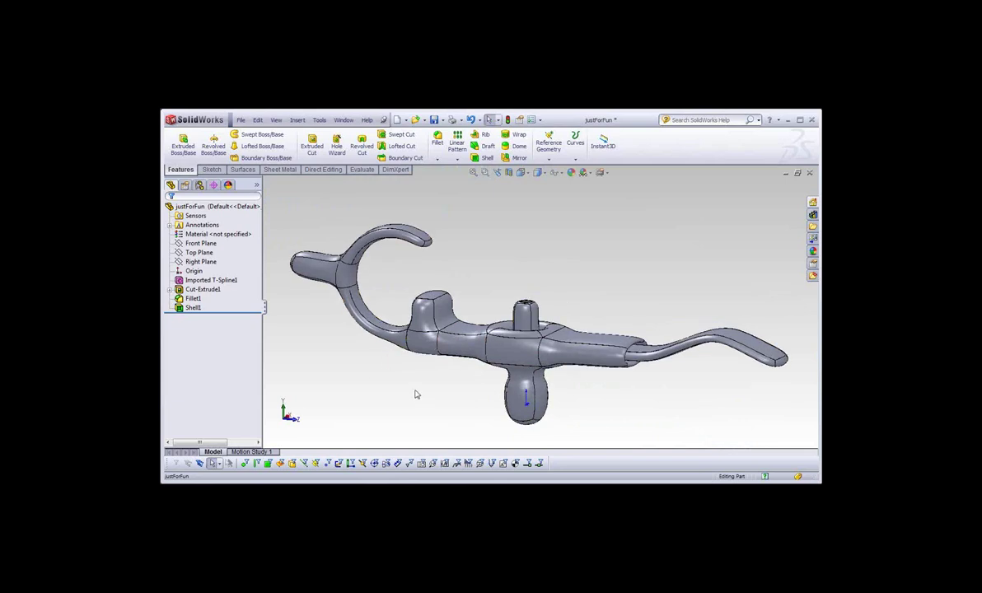
mouse_move(414, 386)
middle_down()
mouse_move(417, 366)
mouse_move(279, 350)
middle_up()
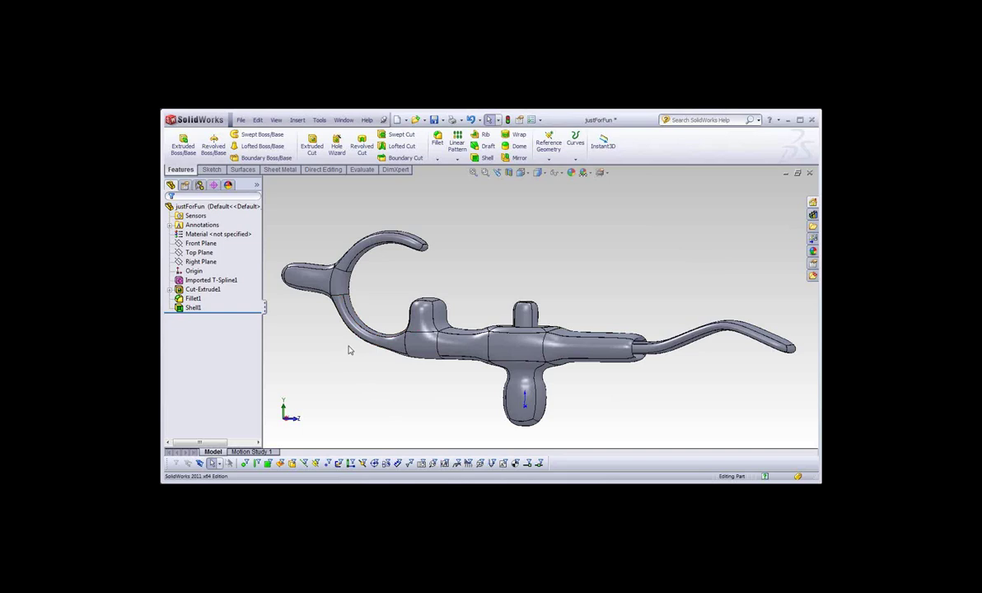
middle_drag(543, 250, 539, 274)
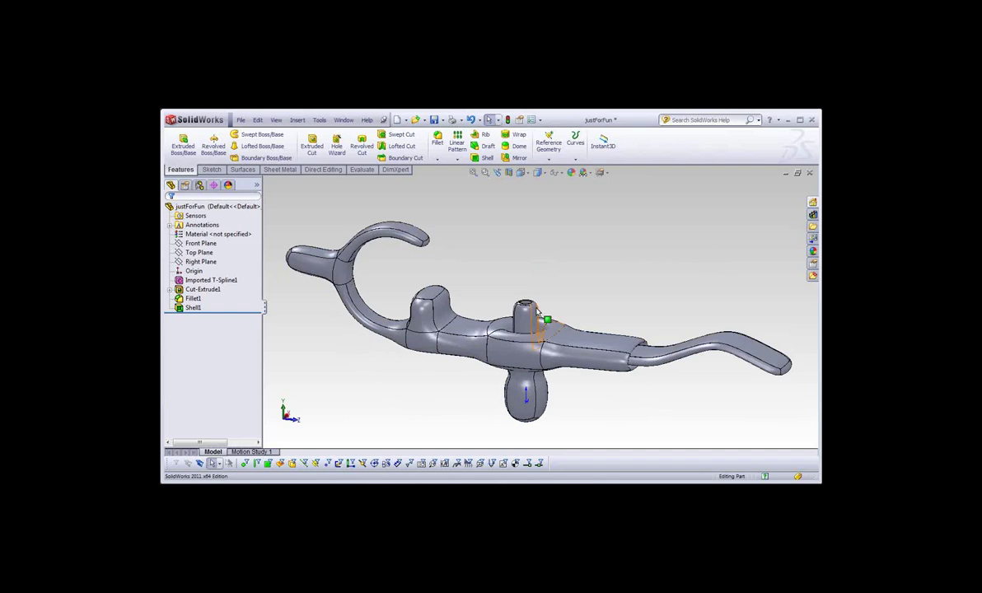
middle_drag(538, 311, 497, 270)
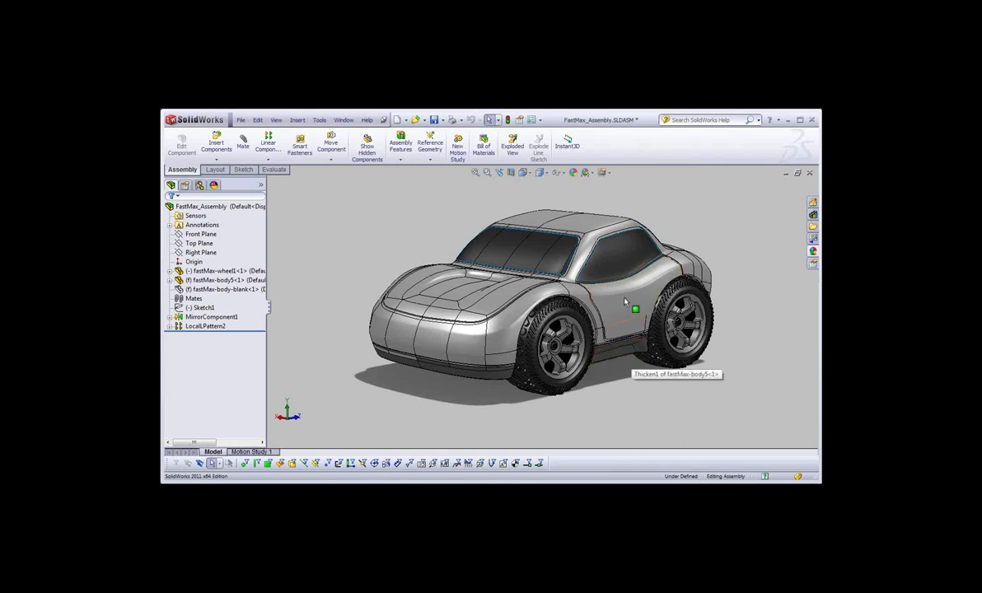
mouse_move(625, 303)
middle_down()
mouse_move(612, 322)
mouse_move(624, 314)
middle_up()
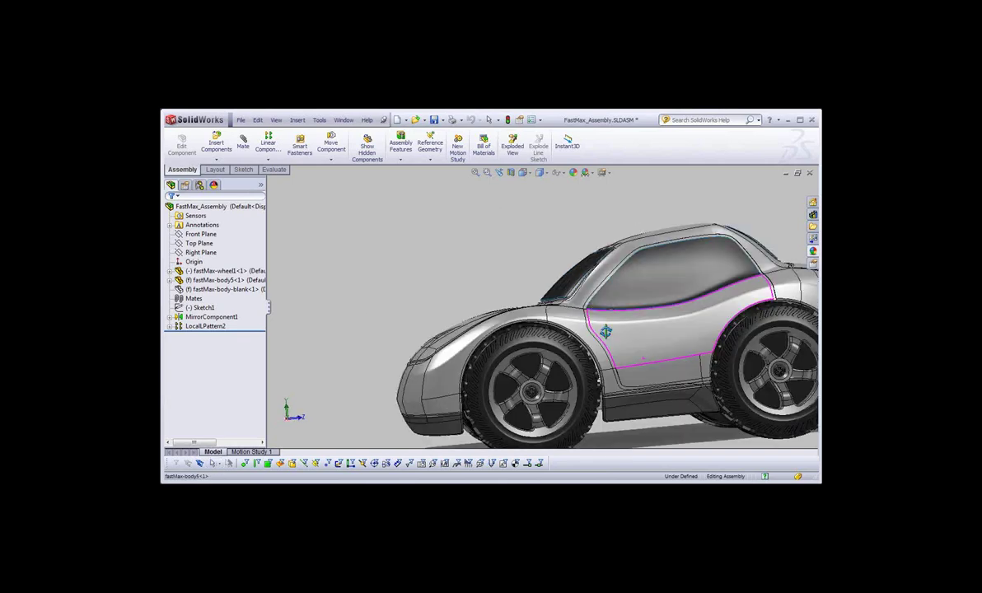
mouse_move(606, 332)
middle_down()
mouse_move(645, 354)
mouse_move(721, 349)
middle_up()
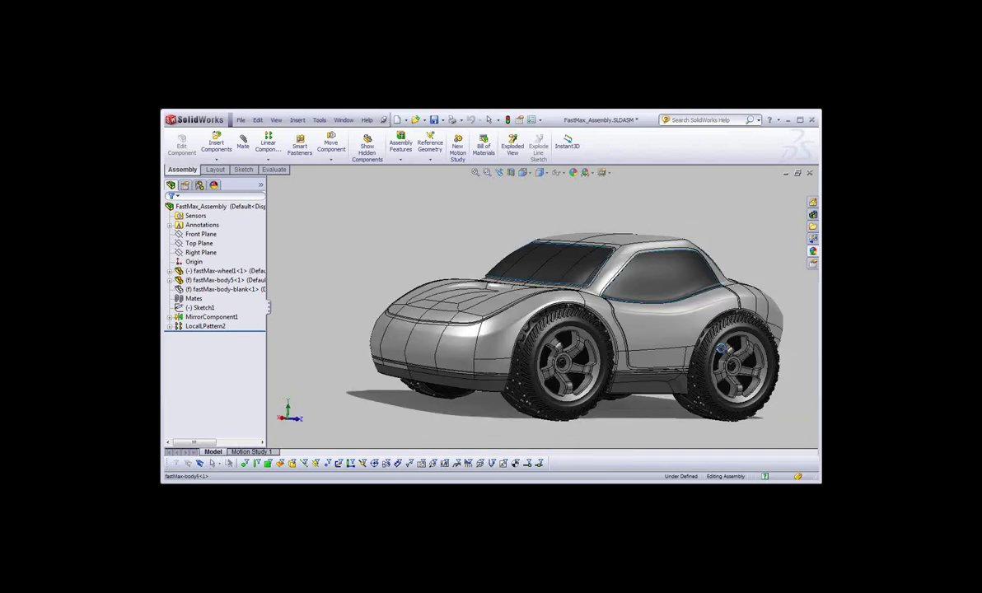
mouse_move(721, 349)
middle_down()
mouse_move(736, 369)
mouse_move(709, 334)
mouse_move(612, 339)
mouse_move(617, 371)
middle_up()
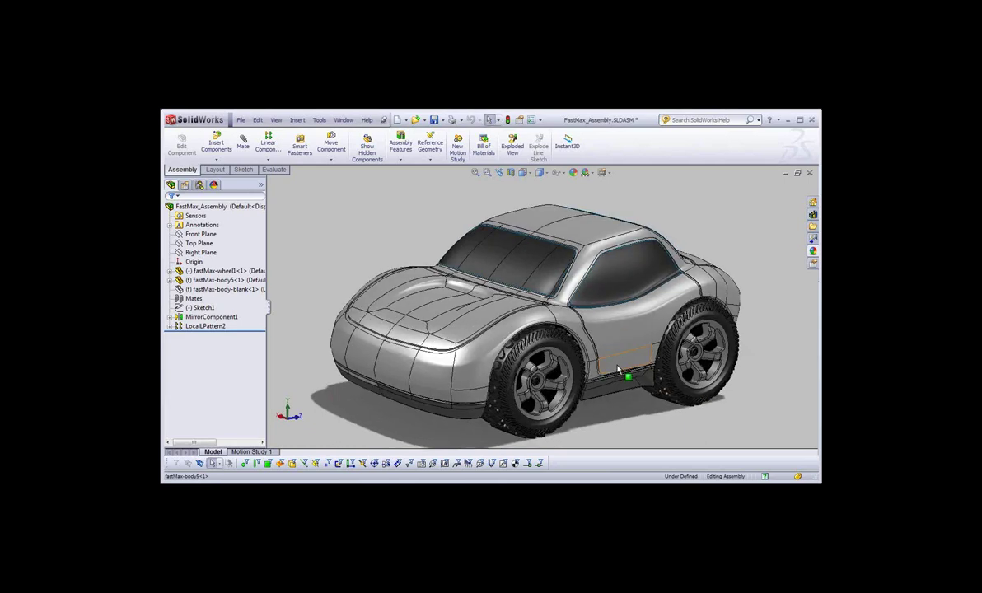
scroll(617, 370, up, 2)
scroll(614, 362, down, 2)
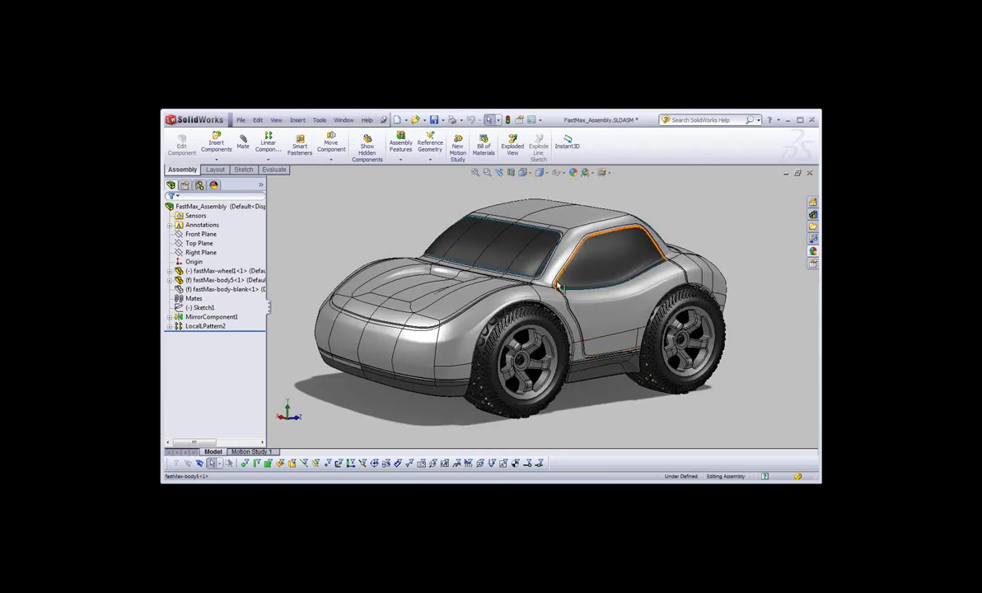
mouse_move(558, 286)
middle_down()
mouse_move(505, 314)
mouse_move(544, 271)
mouse_move(473, 327)
mouse_move(472, 294)
middle_up()
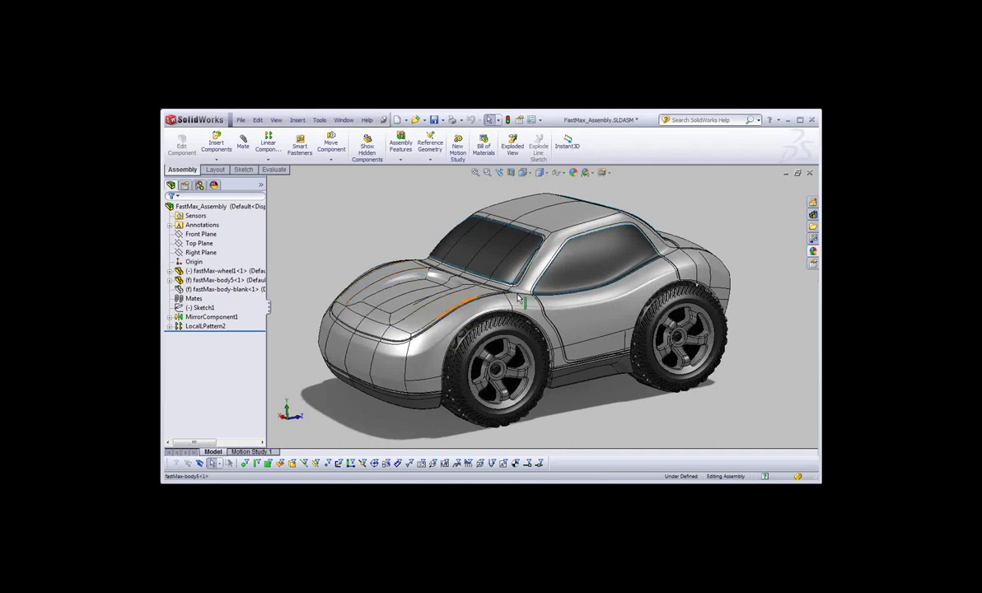
middle_drag(537, 311, 503, 316)
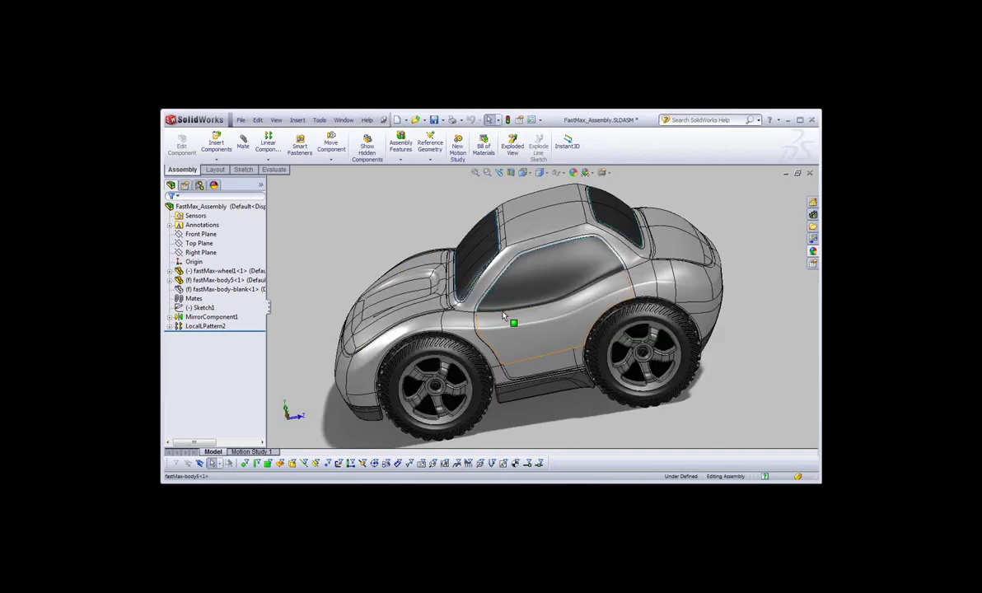
scroll(503, 315, down, 5)
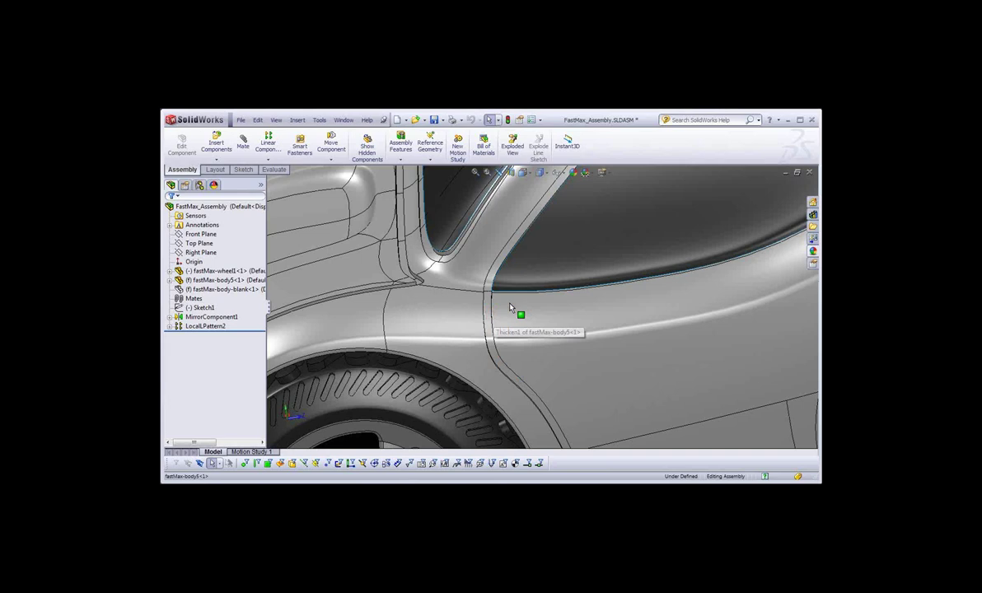
click(510, 308)
middle_drag(510, 308, 534, 320)
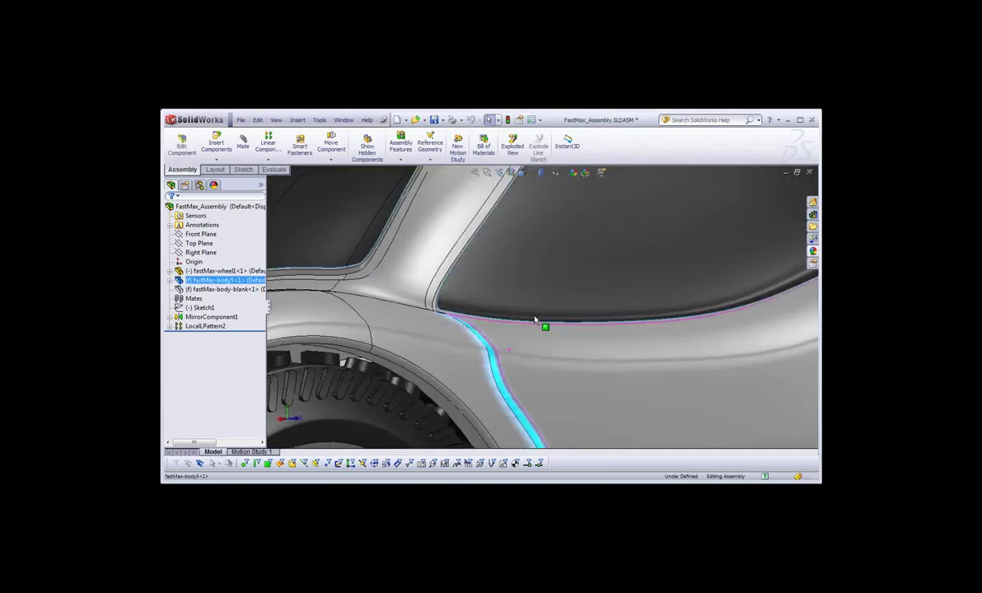
scroll(535, 320, up, 3)
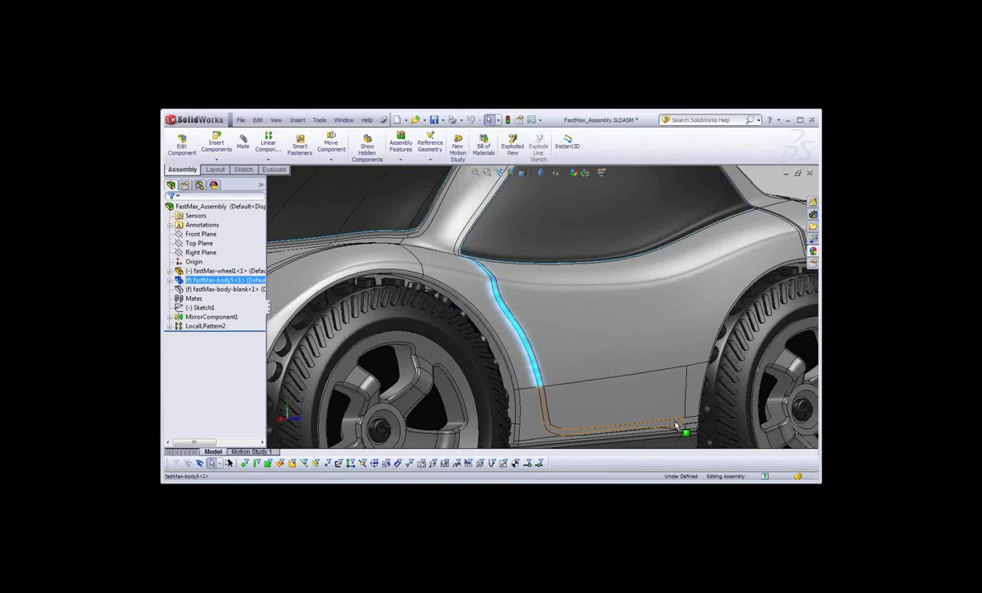
scroll(616, 385, up, 2)
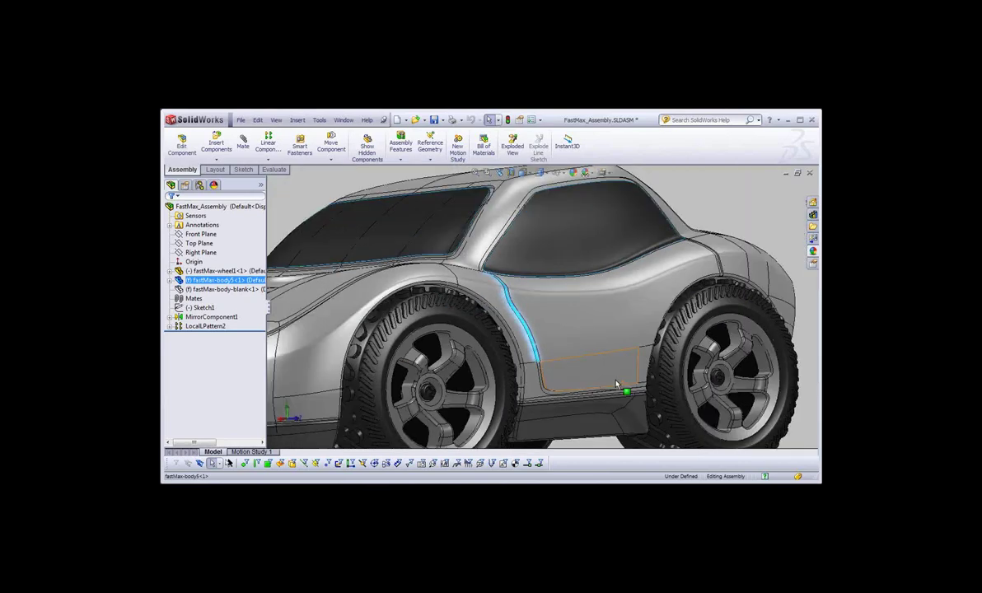
key(ctrl+7)
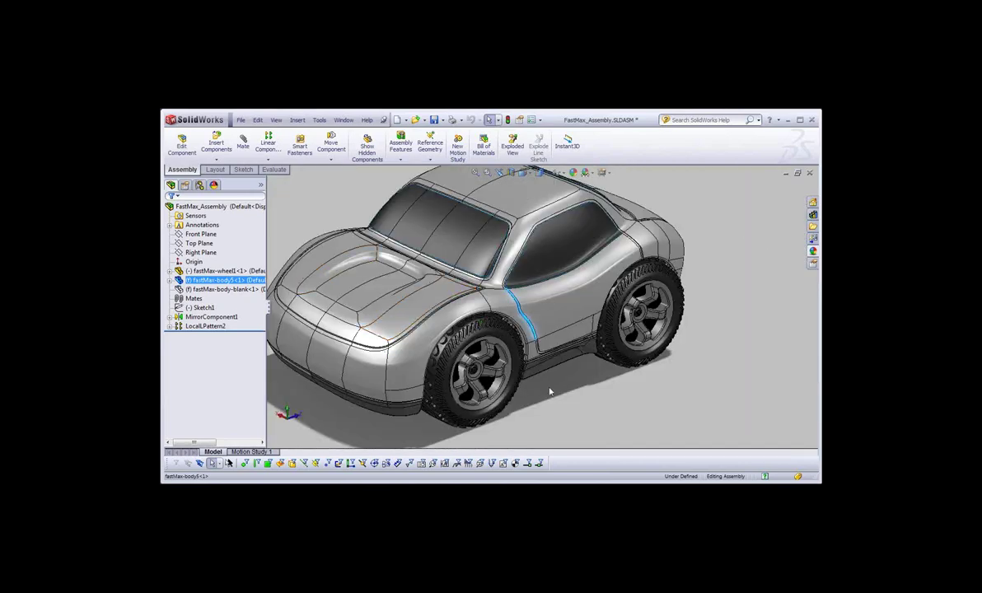
scroll(527, 379, down, 2)
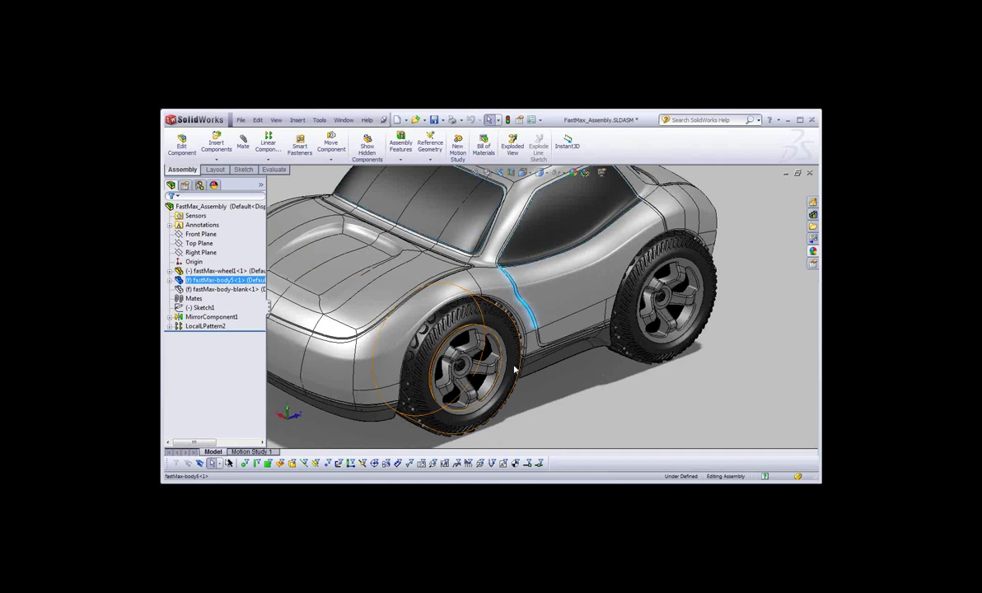
middle_drag(513, 370, 527, 305)
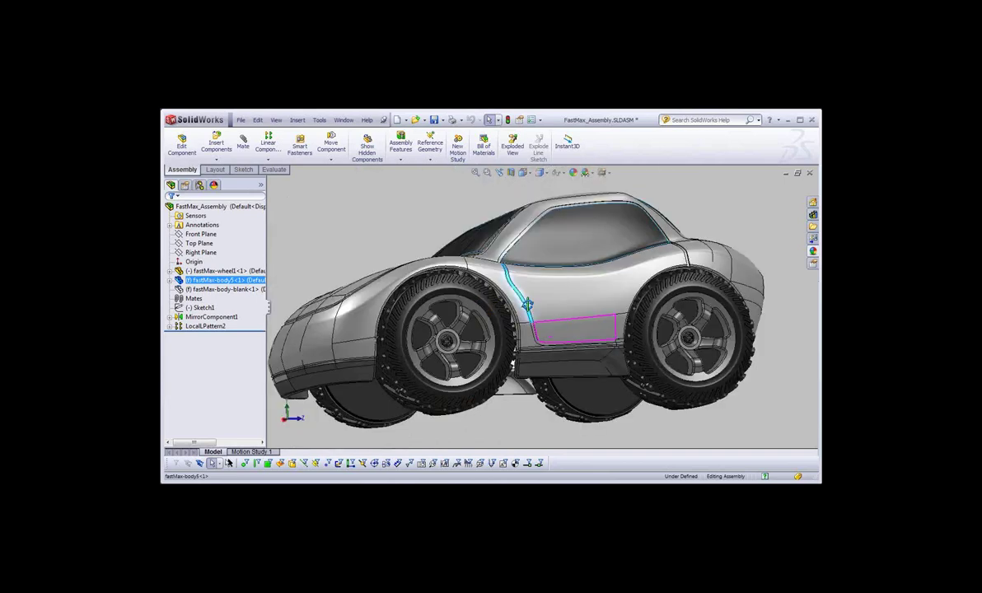
scroll(543, 329, down, 3)
mouse_move(556, 369)
middle_down()
mouse_move(658, 386)
mouse_move(528, 392)
middle_up()
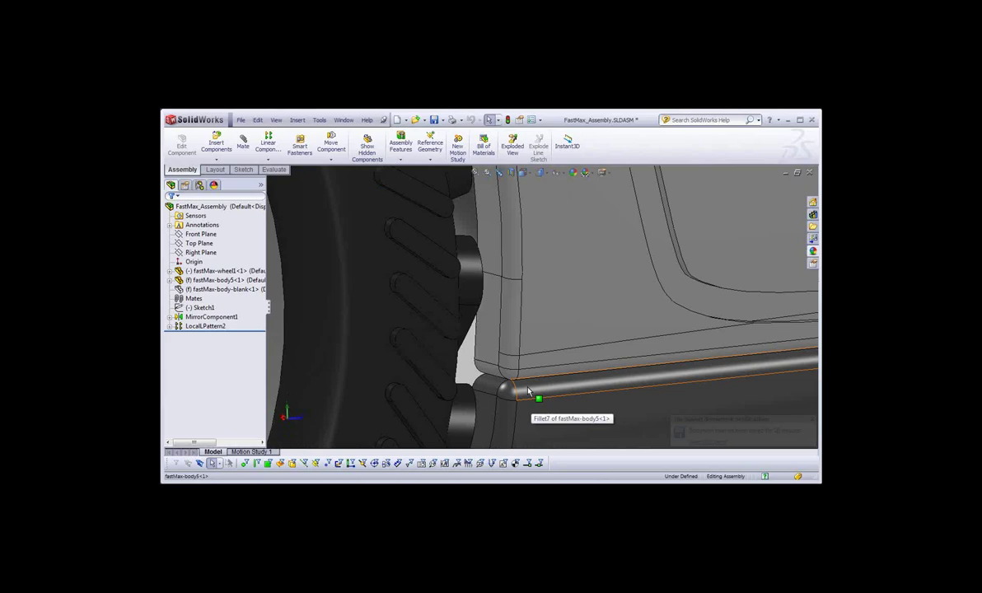
scroll(528, 392, up, 5)
mouse_move(532, 368)
middle_down()
mouse_move(552, 298)
mouse_move(607, 326)
mouse_move(561, 297)
middle_up()
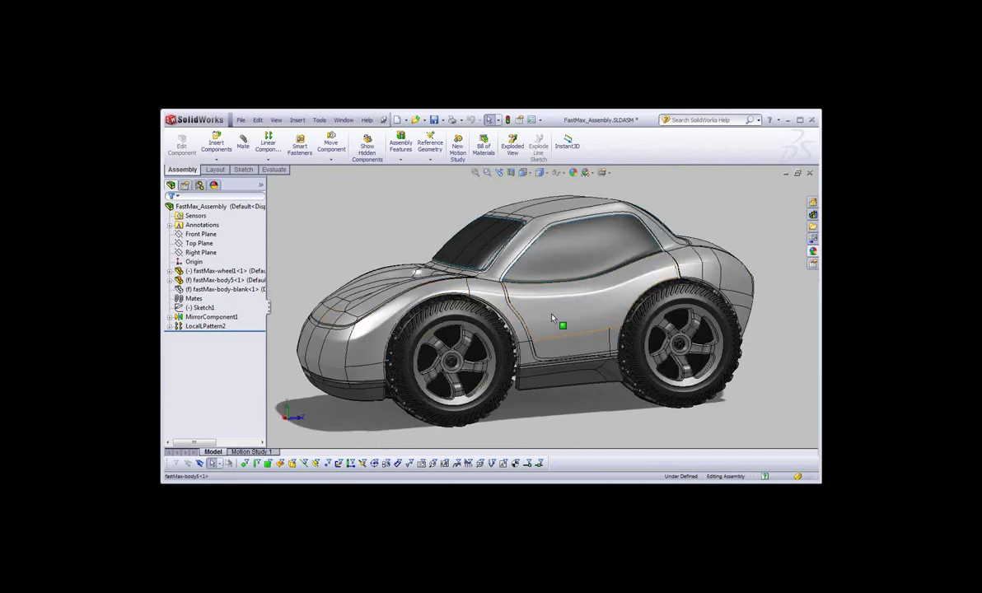
mouse_move(552, 318)
middle_down()
mouse_move(546, 332)
mouse_move(598, 334)
middle_up()
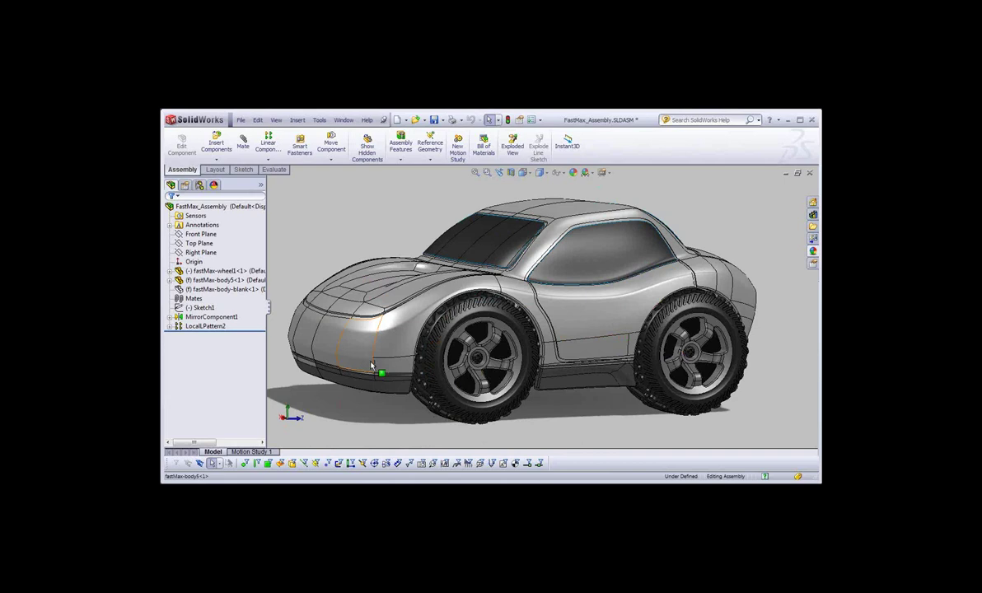
mouse_move(371, 365)
middle_down()
mouse_move(373, 377)
mouse_move(313, 346)
middle_up()
click(198, 280)
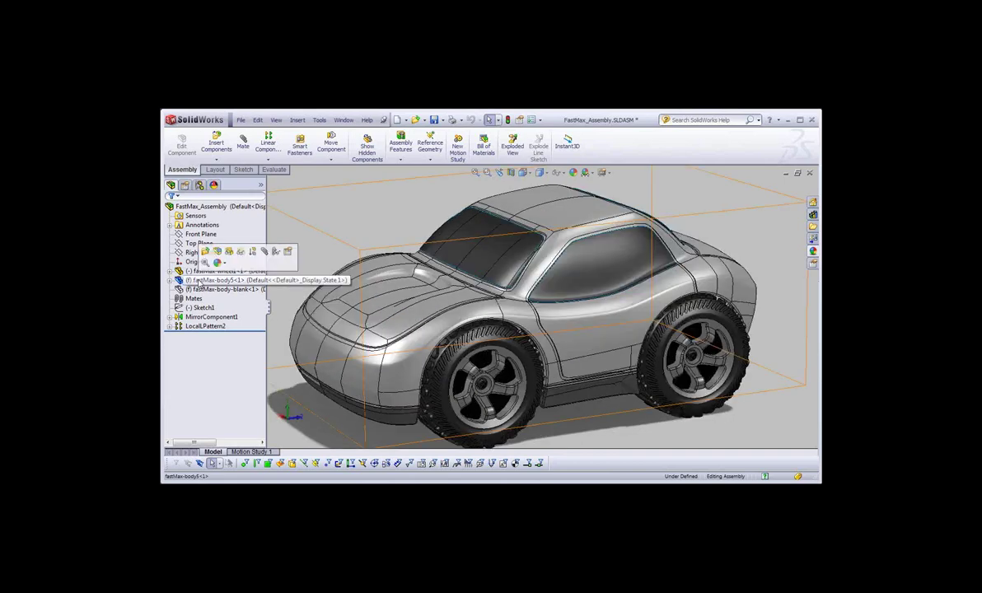
Hide the fastMax-body5 component and orbit around the remaining wheels
ctrl+click(208, 271)
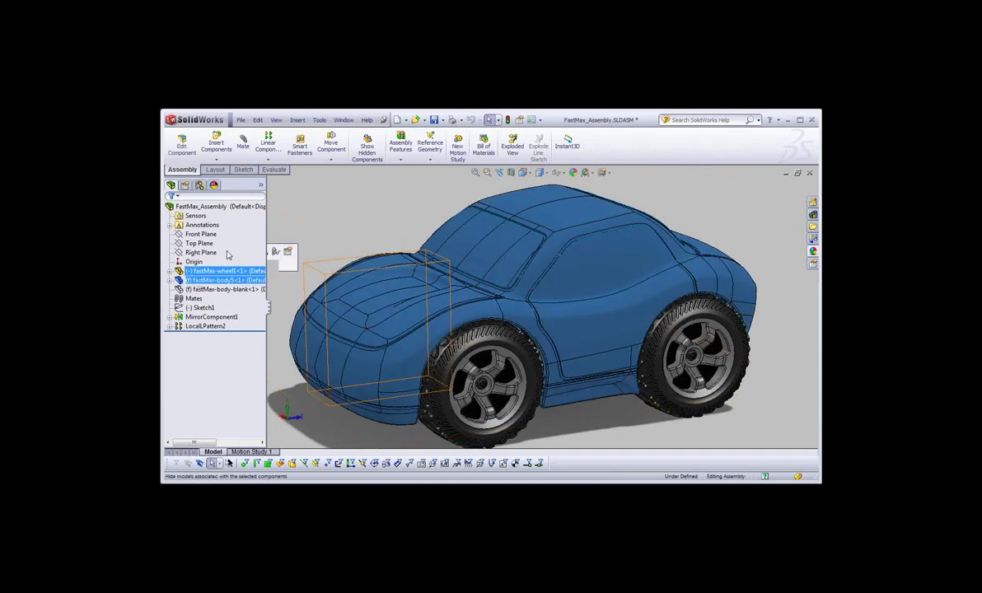
click(276, 251)
middle_drag(315, 227, 504, 320)
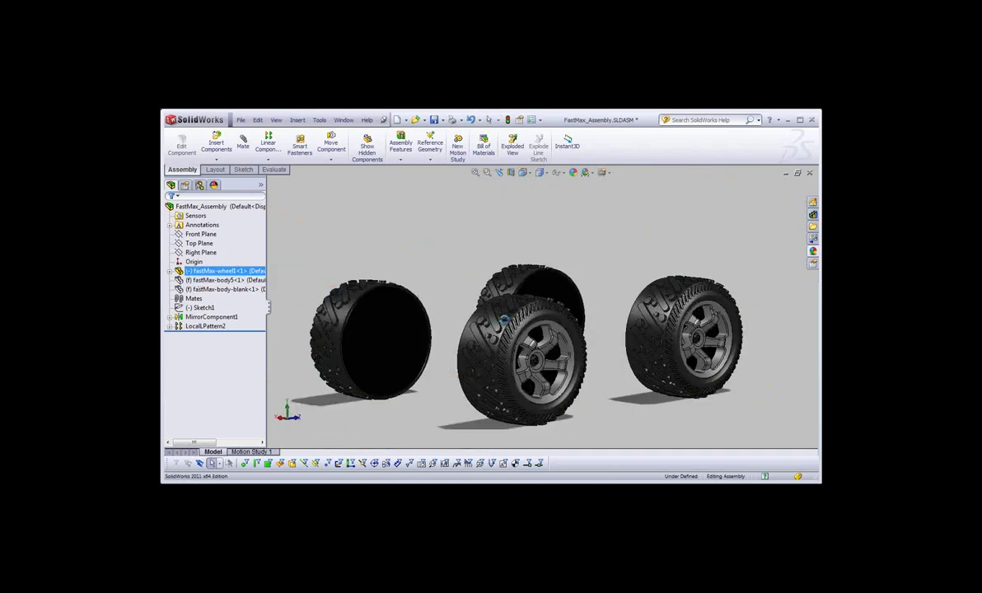
mouse_move(503, 319)
middle_down()
mouse_move(499, 364)
mouse_move(494, 329)
middle_up()
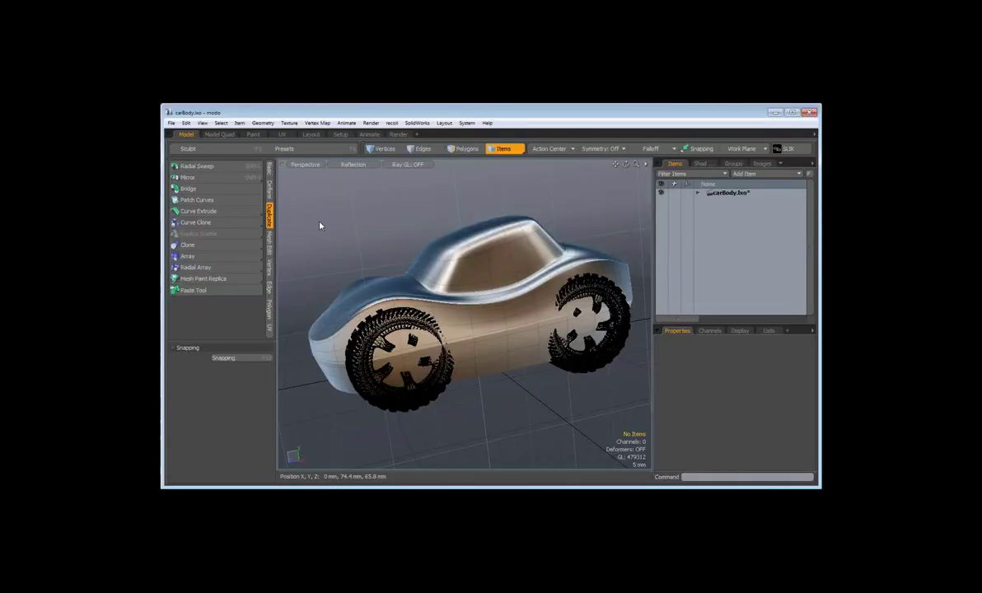
Expand carBody.lxo, hide the car body with its eye icon, and view the wheels from below
mouse_move(321, 225)
alt+mouse_down()
mouse_move(444, 261)
mouse_move(400, 376)
alt+mouse_up()
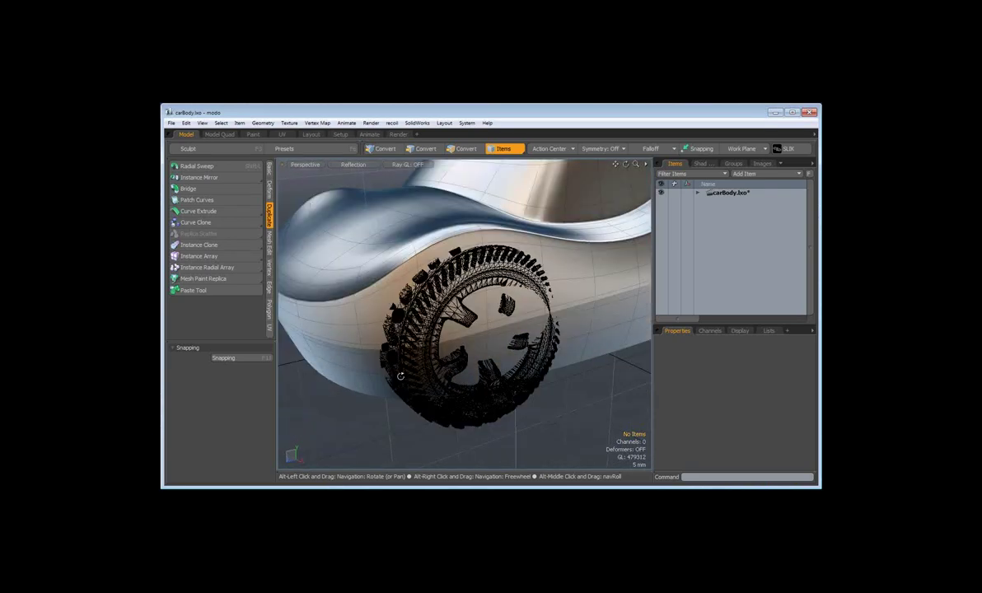
click(696, 193)
click(661, 192)
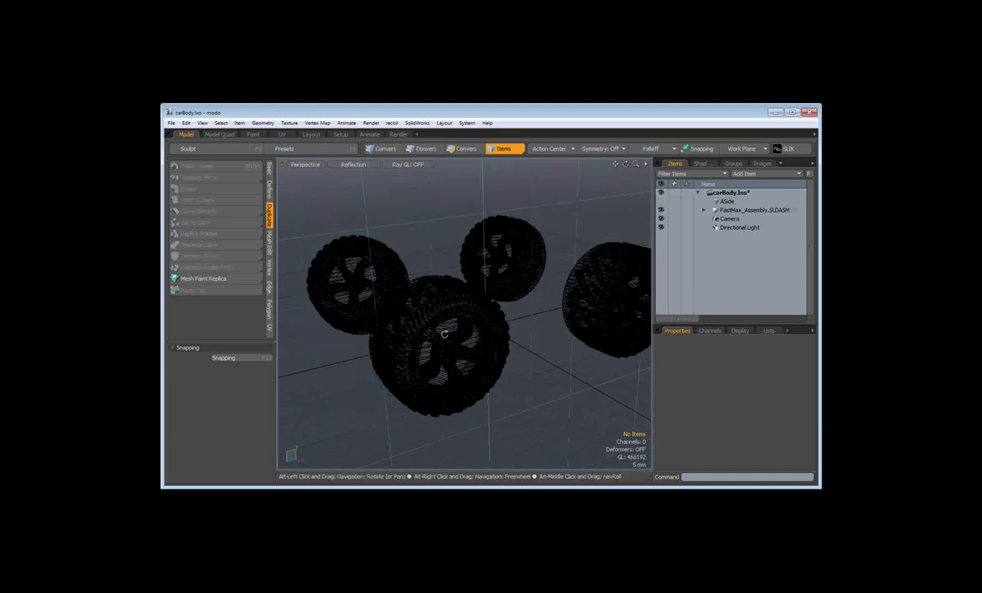
mouse_move(444, 333)
alt+mouse_down()
mouse_move(441, 305)
mouse_move(530, 294)
alt+mouse_up()
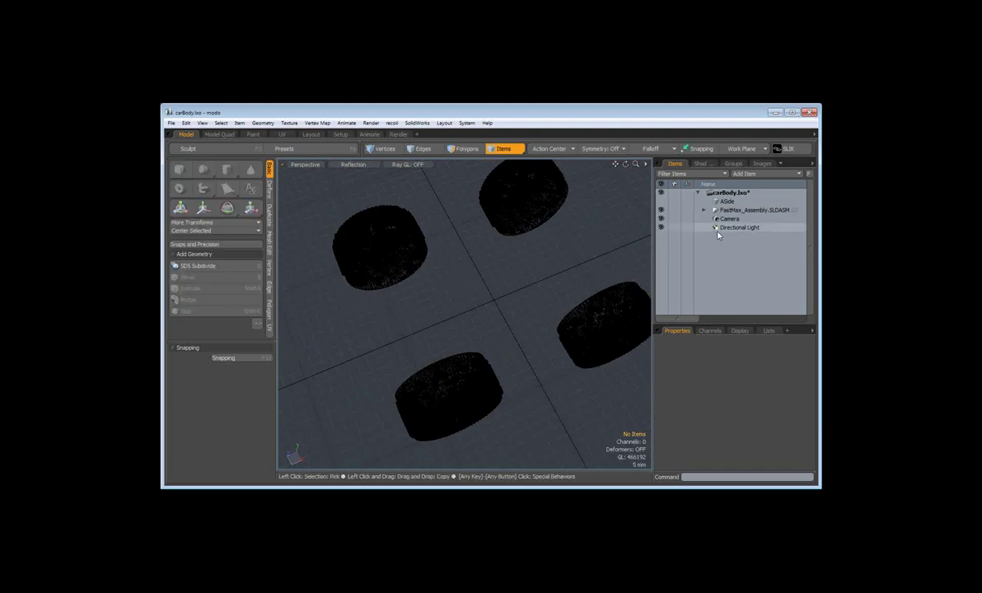
Add a new mesh, draw a flat box between the wheels and bevel its top up 13.8 mm
key(n)
click(180, 169)
mouse_move(322, 265)
mouse_down()
mouse_move(429, 293)
mouse_move(647, 449)
mouse_move(630, 432)
mouse_up()
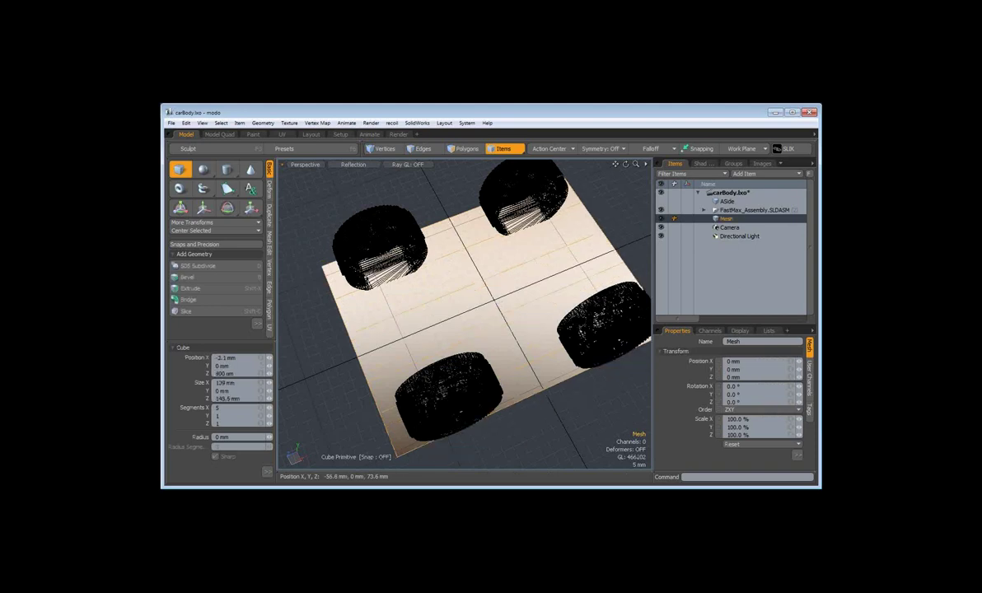
mouse_move(462, 313)
alt+mouse_down()
mouse_move(494, 305)
mouse_move(482, 258)
mouse_move(463, 276)
alt+mouse_up()
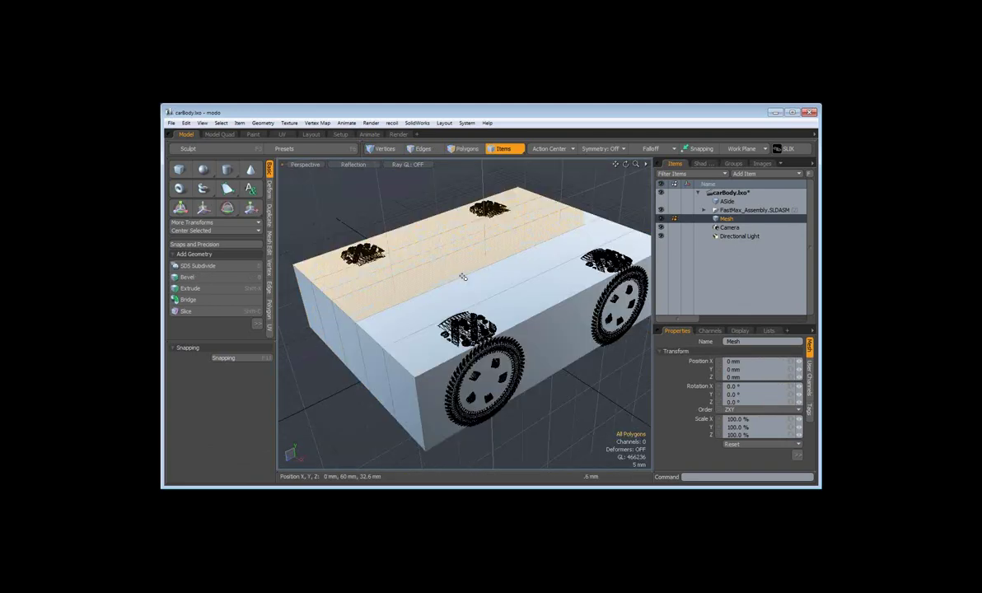
key(3)
key(b)
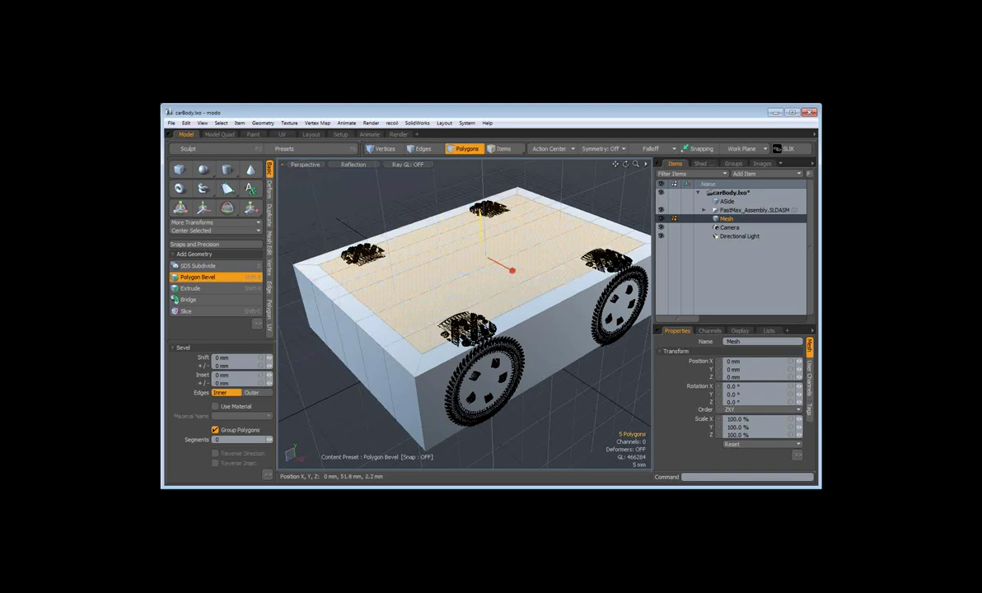
drag(480, 216, 385, 290)
key(space)
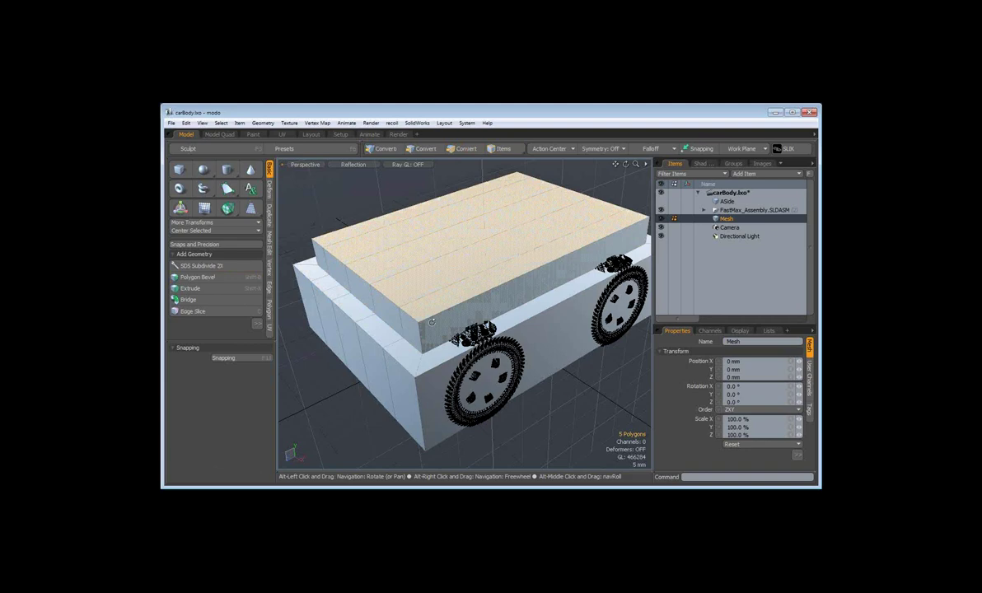
mouse_move(431, 322)
alt+mouse_down()
mouse_move(361, 247)
mouse_move(494, 203)
mouse_move(476, 228)
alt+mouse_up()
Bevel the top polygons again and preview the block as a smooth subdivided surface
key(2)
key(3)
key(b)
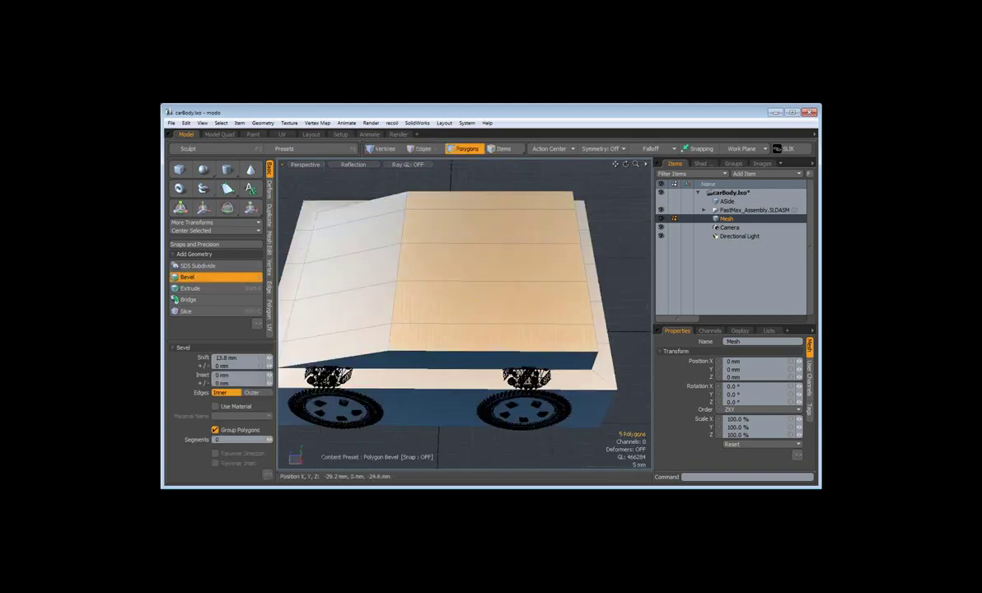
click(490, 304)
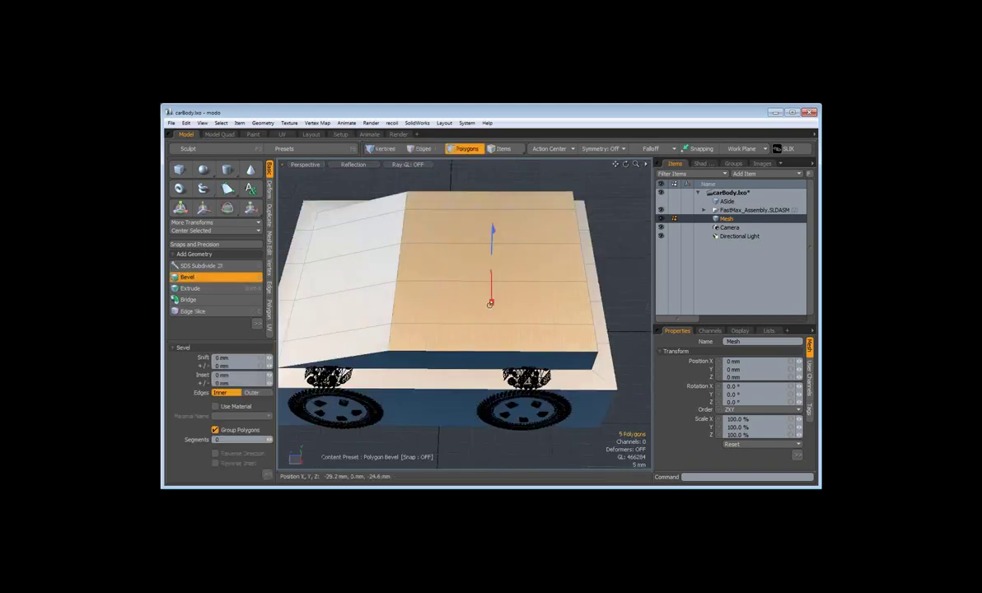
mouse_move(490, 304)
alt+mouse_down()
mouse_move(484, 213)
mouse_move(487, 329)
mouse_move(527, 354)
mouse_move(511, 345)
alt+mouse_up()
key(space)
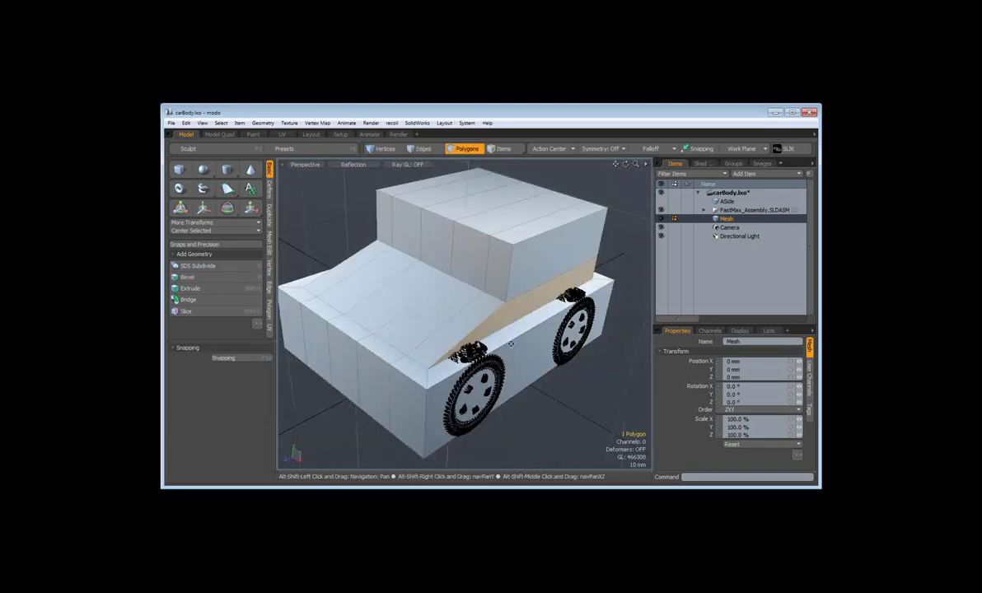
key(Tab)
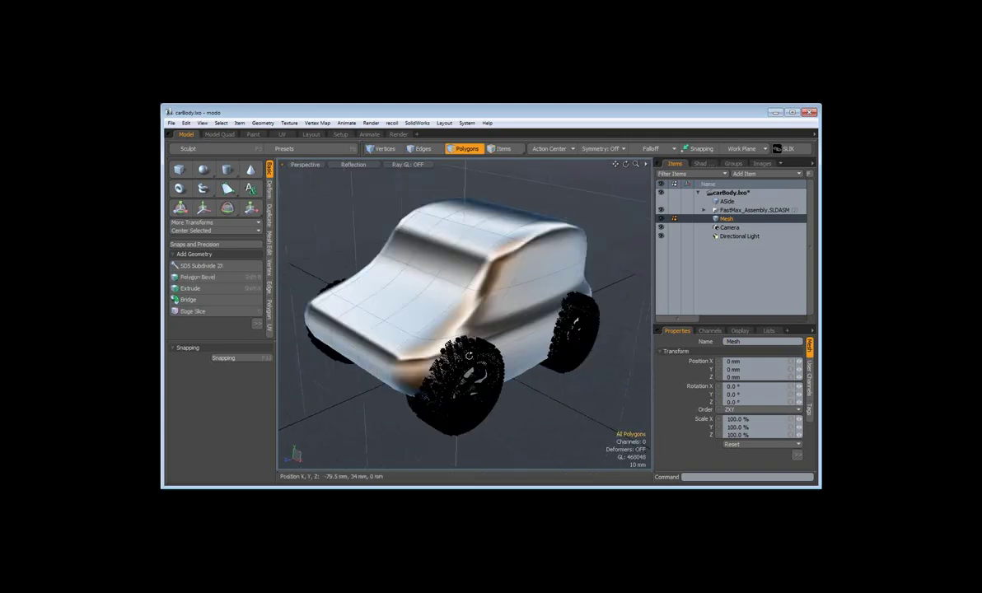
mouse_move(468, 356)
alt+mouse_down()
mouse_move(436, 318)
mouse_move(544, 362)
mouse_move(461, 291)
alt+mouse_up()
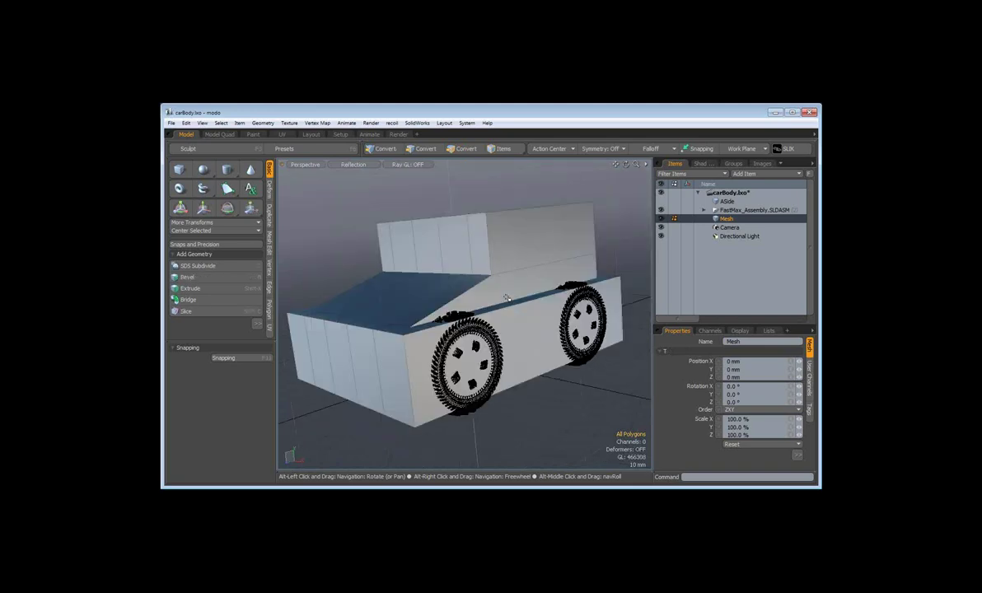
Delete the Mesh item from the scene and make the ASide body visible again
key(ctrl+z)
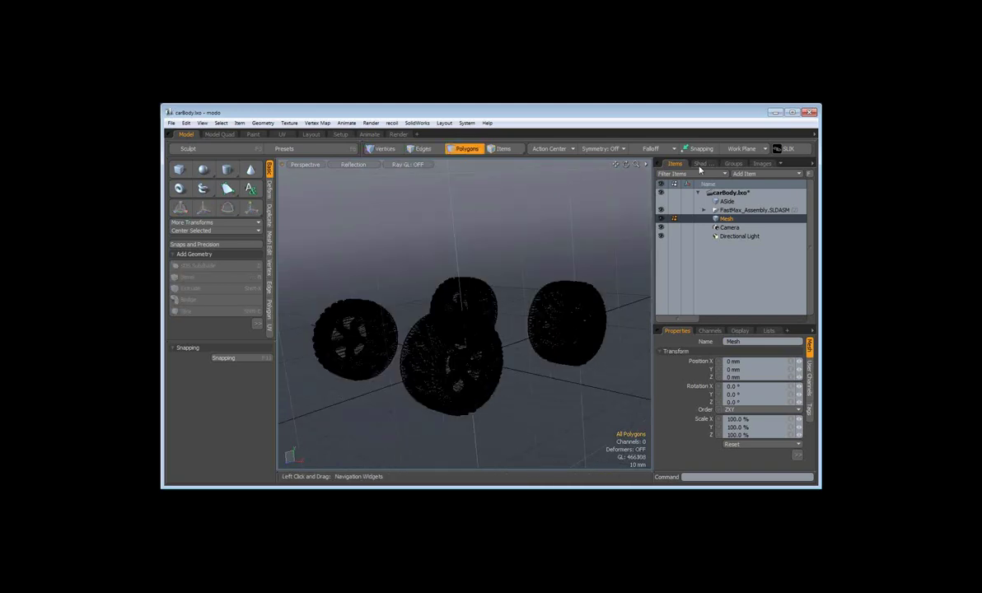
right_click(728, 219)
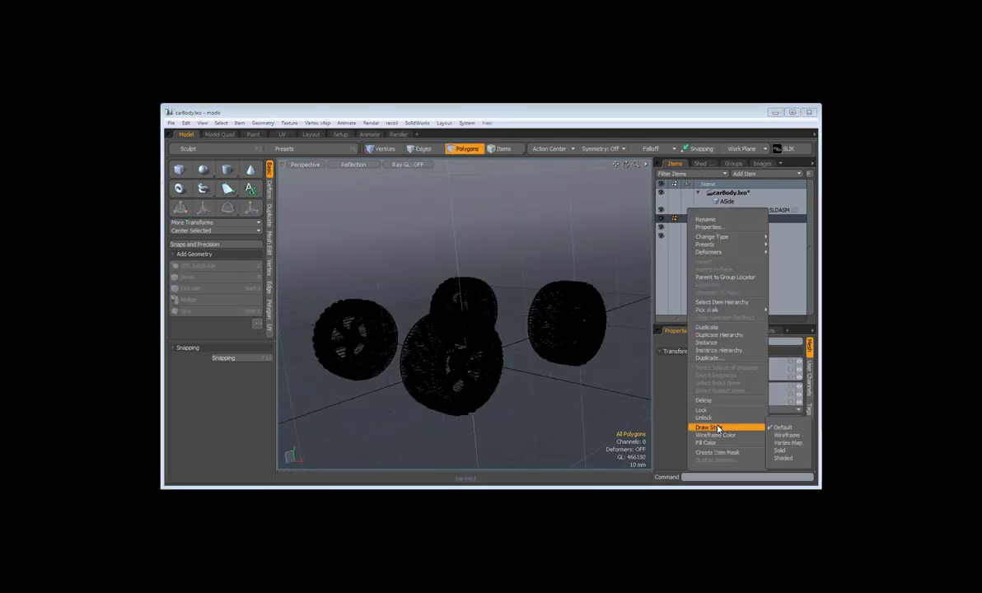
click(710, 401)
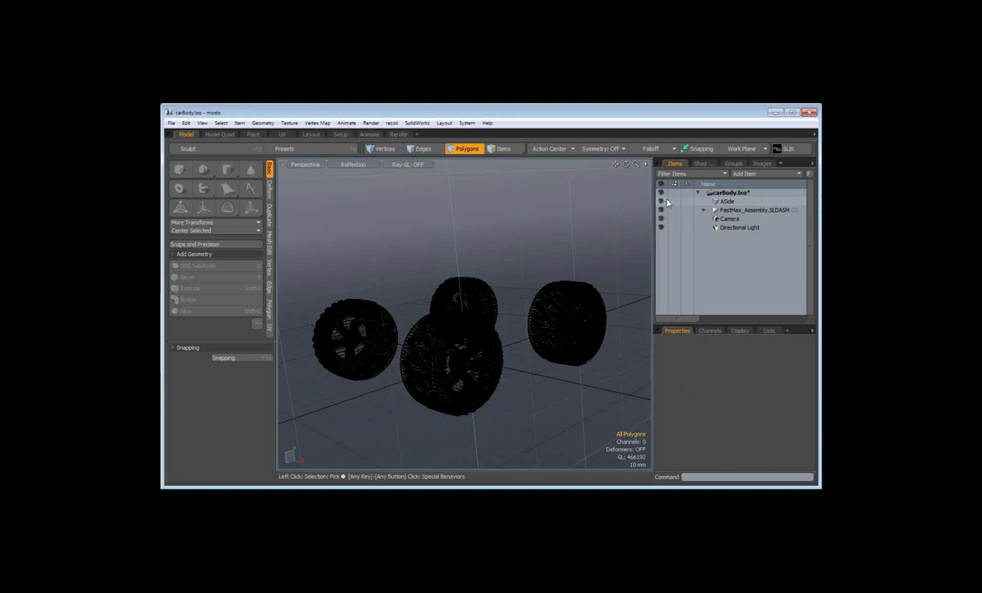
click(661, 201)
Select the ASide body and orbit to a front-quarter view of the car
click(733, 200)
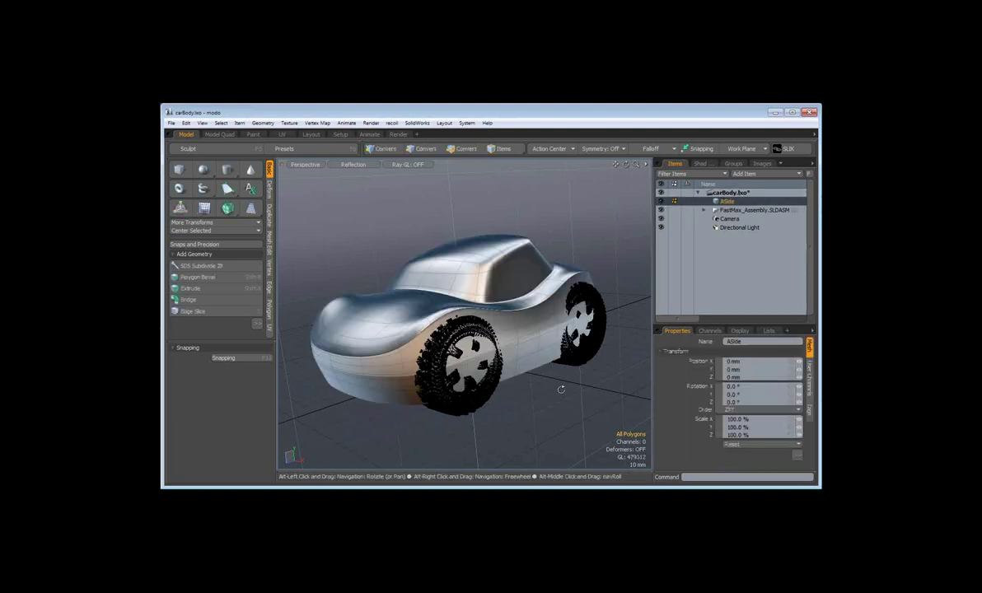
mouse_move(560, 390)
alt+mouse_down()
mouse_move(499, 370)
mouse_move(511, 377)
alt+mouse_up()
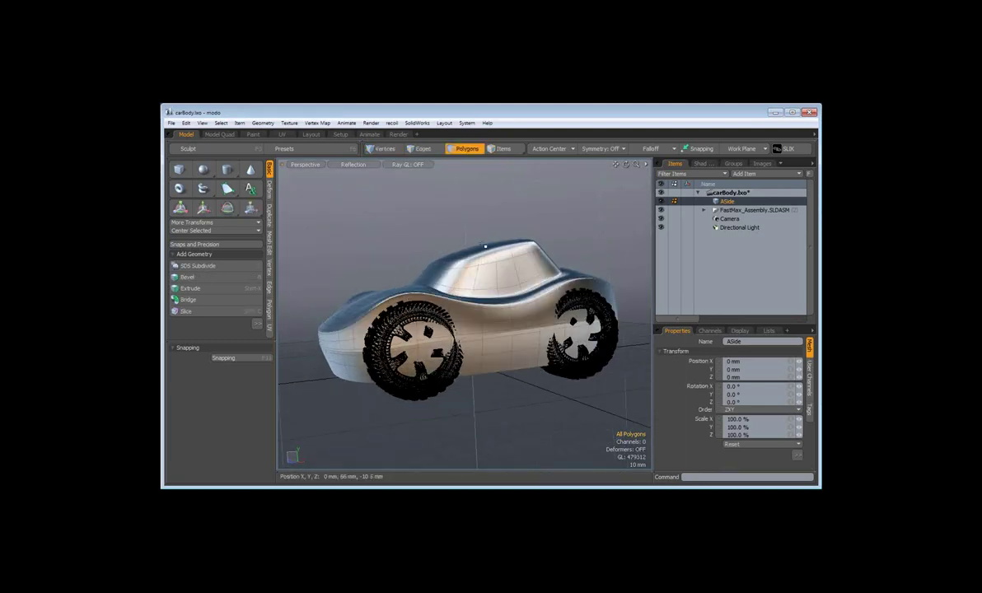
alt+drag(453, 244, 514, 369)
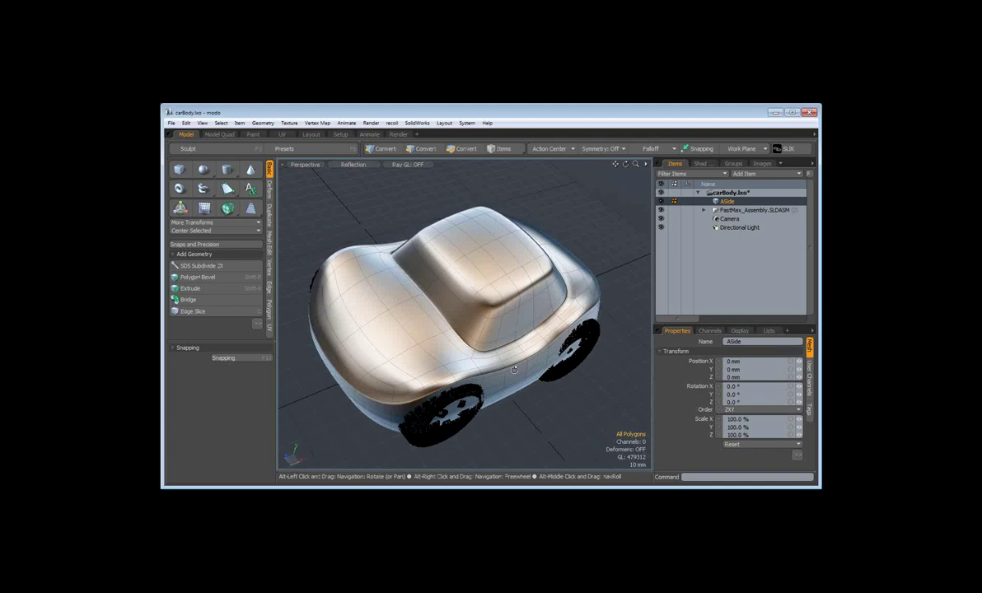
mouse_move(514, 370)
alt+mouse_down()
mouse_move(484, 430)
mouse_move(454, 305)
mouse_move(503, 340)
mouse_move(565, 326)
mouse_move(461, 318)
mouse_move(421, 352)
alt+mouse_up()
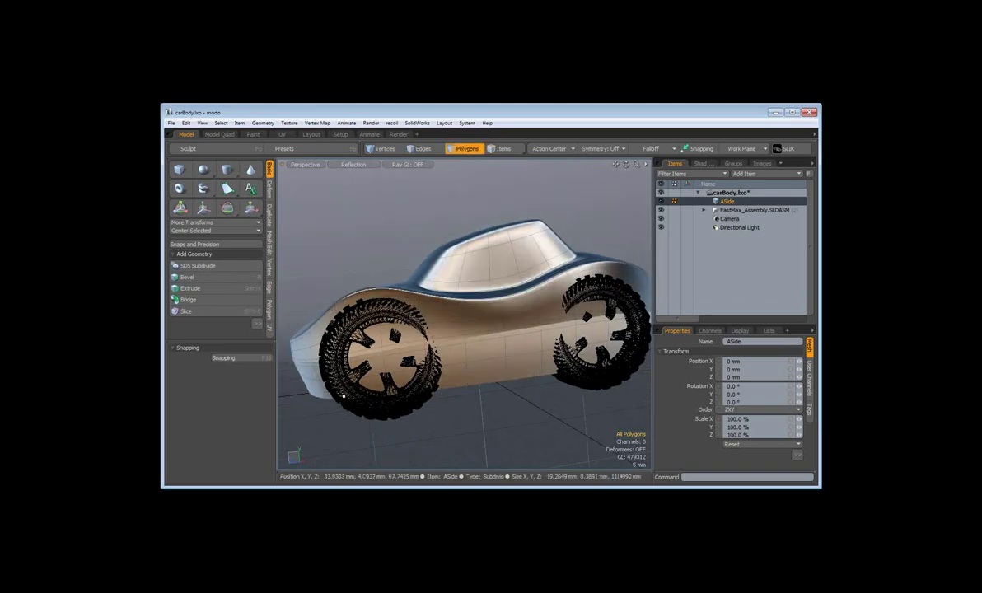
key(alt)
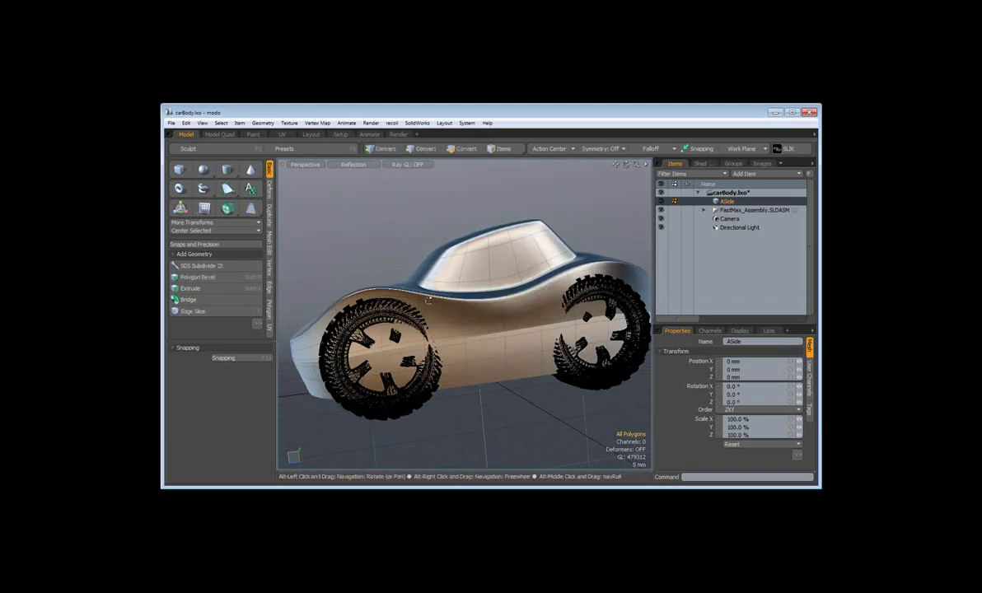
mouse_move(428, 300)
alt+mouse_down()
mouse_move(440, 316)
mouse_move(463, 303)
mouse_move(495, 341)
mouse_move(407, 321)
mouse_move(503, 356)
mouse_move(395, 345)
mouse_move(428, 314)
mouse_move(389, 311)
mouse_move(386, 369)
mouse_move(435, 275)
mouse_move(545, 279)
alt+mouse_up()
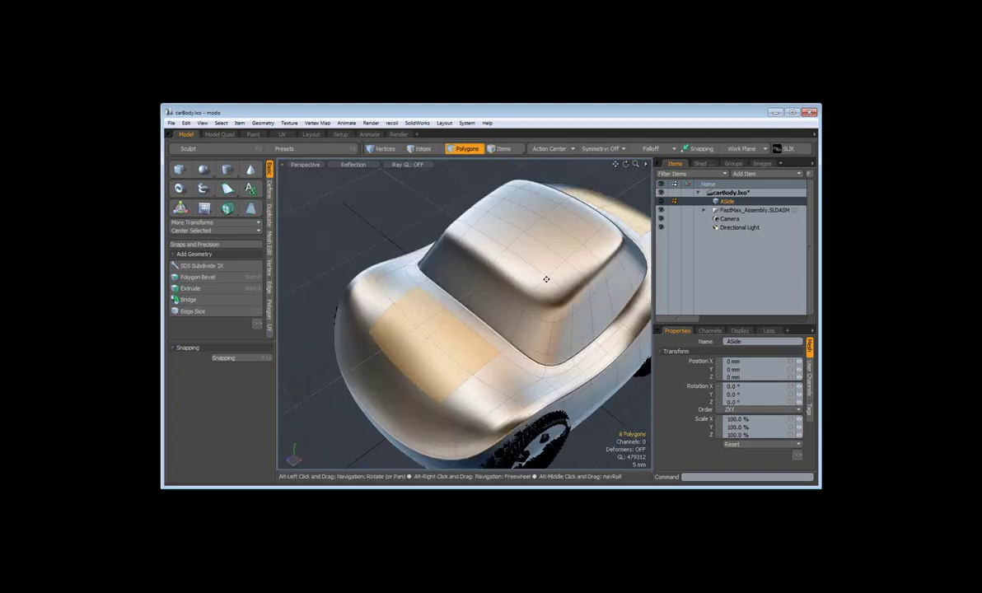
Bevel-inset the selected hood polygons and move them to form a recessed vent
alt+drag(545, 279, 429, 349)
key(b)
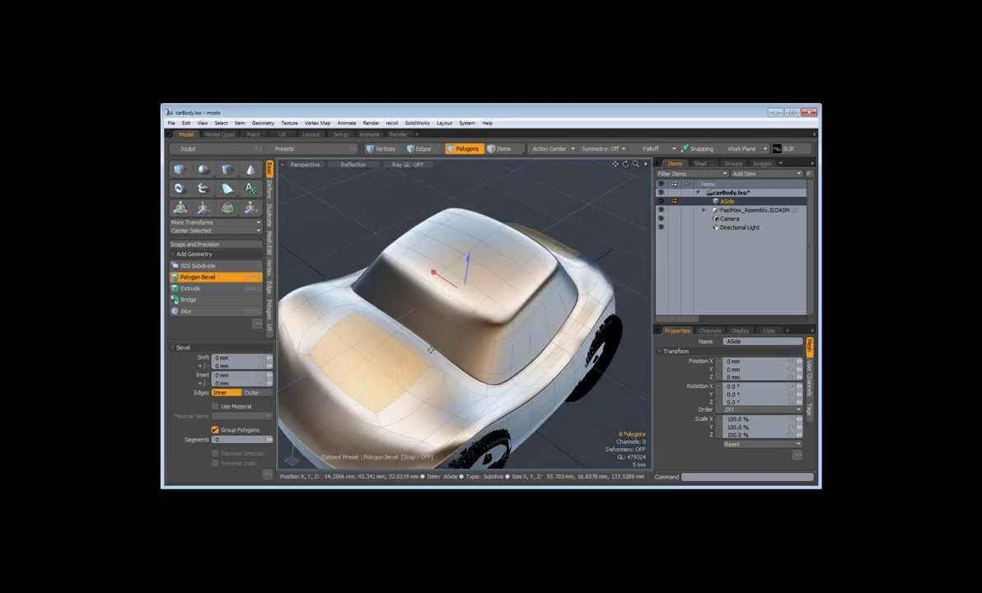
mouse_move(425, 263)
mouse_down()
mouse_move(428, 275)
mouse_move(423, 252)
mouse_up()
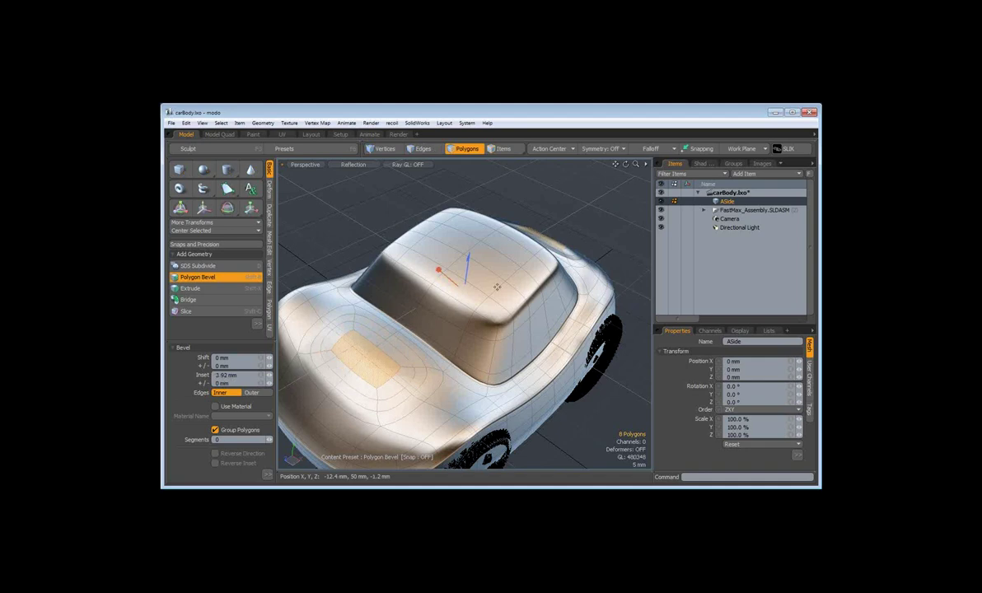
key(space)
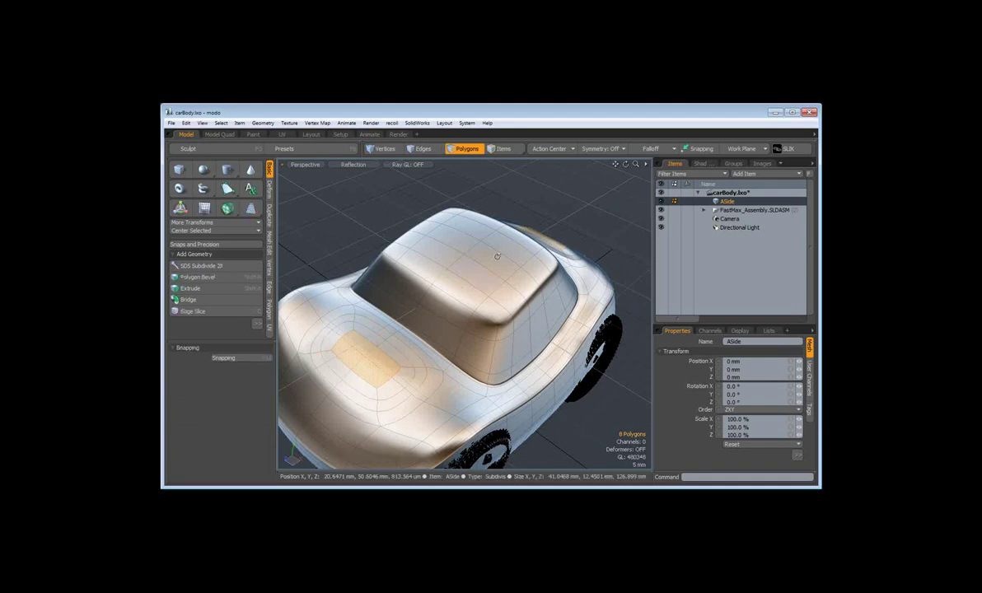
mouse_move(498, 256)
alt+mouse_down()
mouse_move(474, 317)
mouse_move(495, 313)
mouse_move(520, 234)
mouse_move(427, 273)
mouse_move(461, 271)
mouse_move(444, 286)
alt+mouse_up()
key(y)
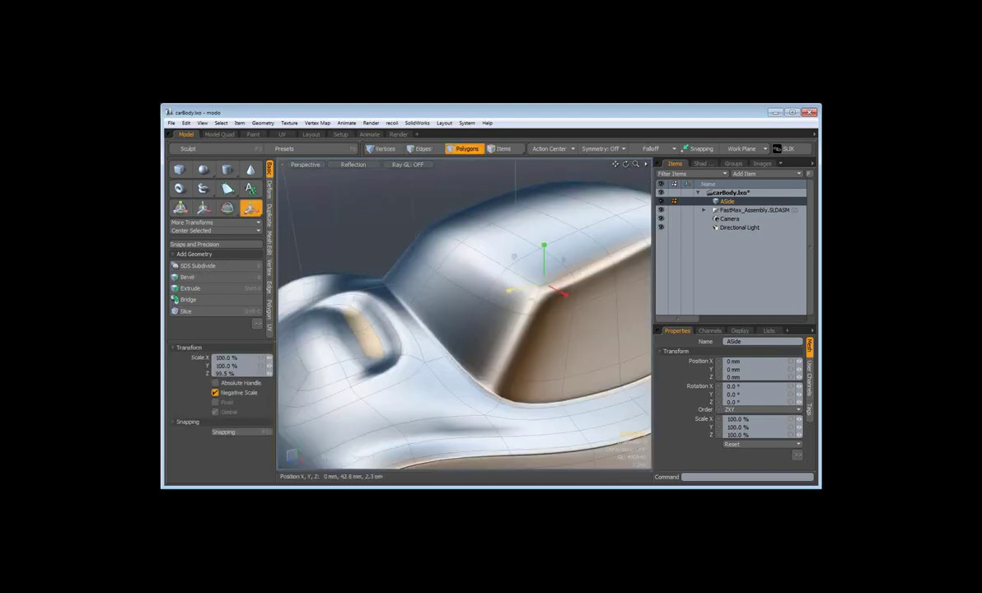
key(space)
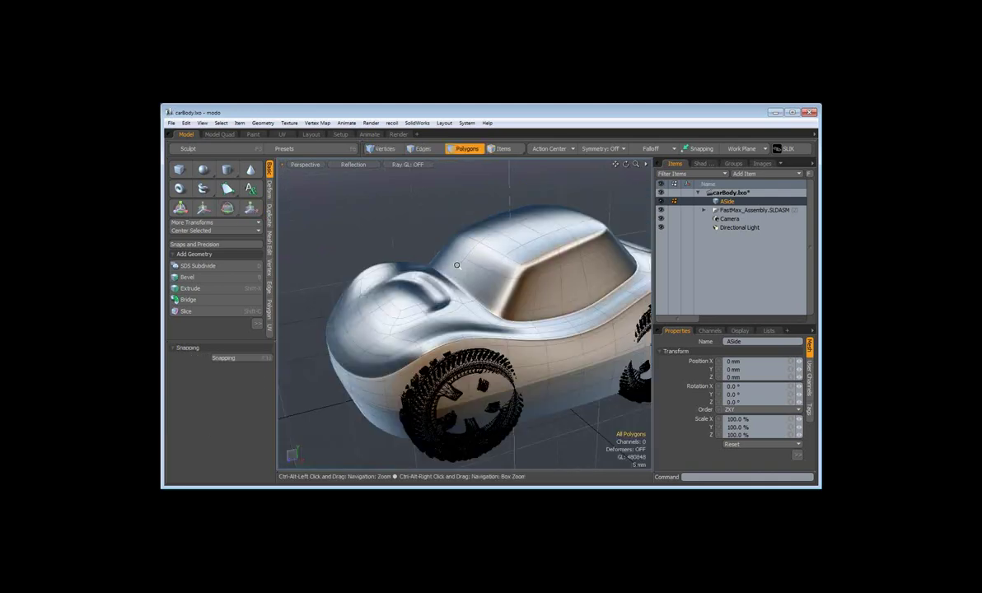
Zoom in on the car and select the FastMax_Assembly item
mouse_move(456, 264)
alt+mouse_down()
mouse_move(431, 363)
mouse_move(516, 316)
mouse_move(521, 323)
mouse_move(421, 382)
mouse_move(427, 352)
mouse_move(473, 381)
mouse_move(469, 356)
mouse_move(516, 317)
mouse_move(478, 330)
alt+mouse_up()
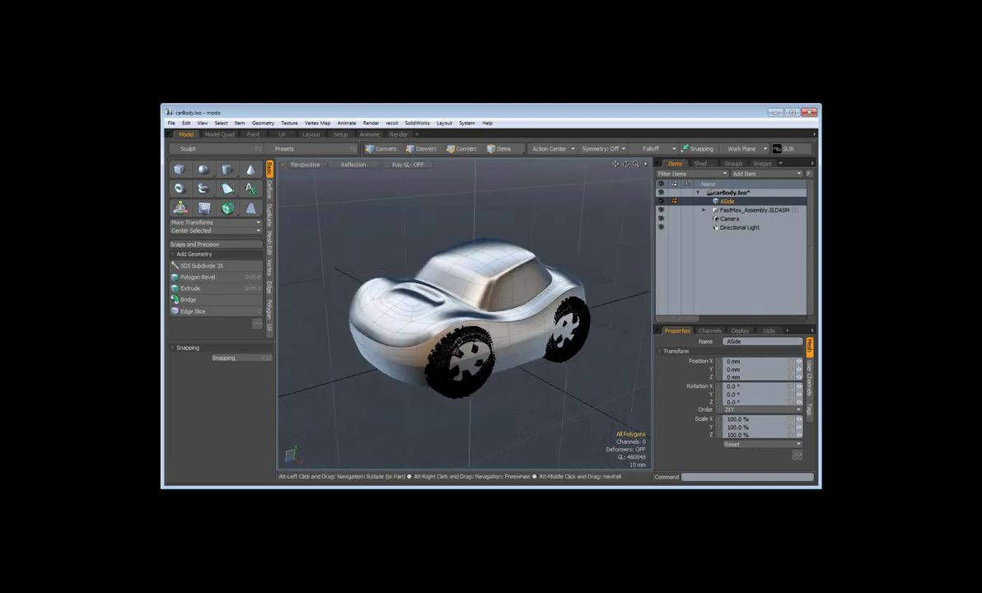
alt+drag(477, 330, 486, 317)
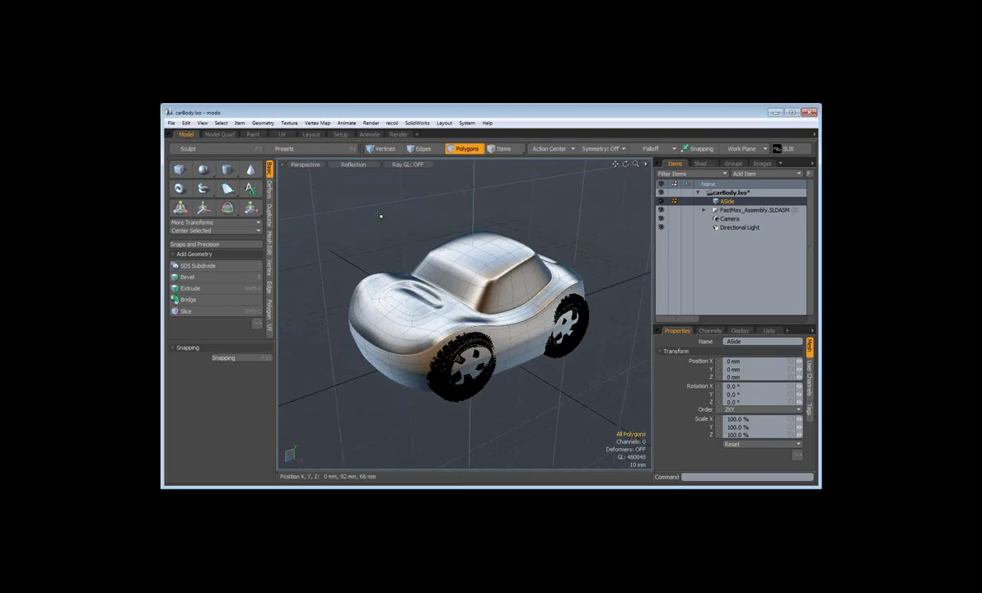
alt+drag(380, 215, 461, 231)
click(721, 211)
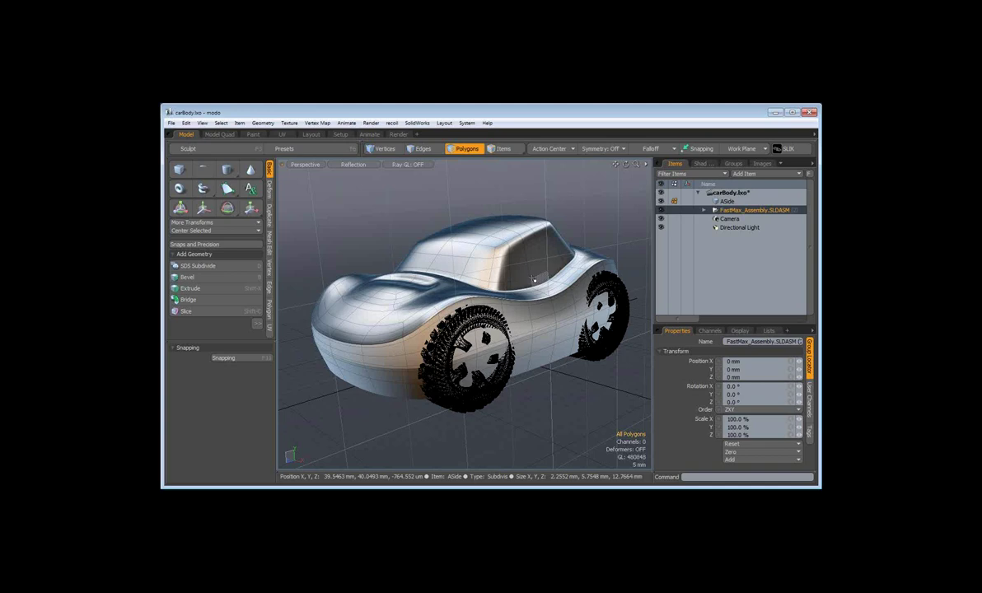
Select the car body mesh in modo, clear the selection, and orbit around the car
double_click(533, 280)
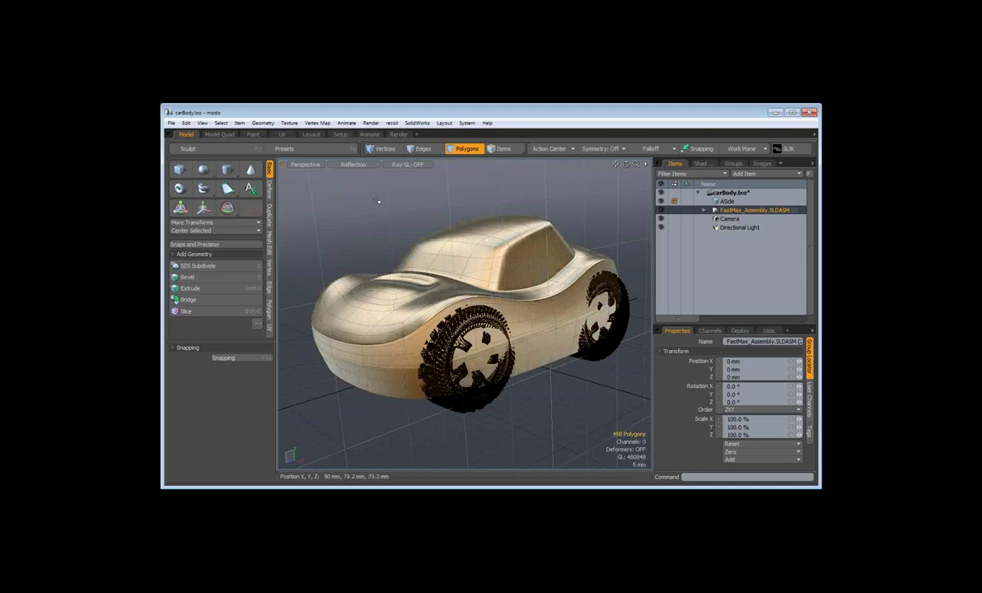
click(568, 232)
key(ctrl)
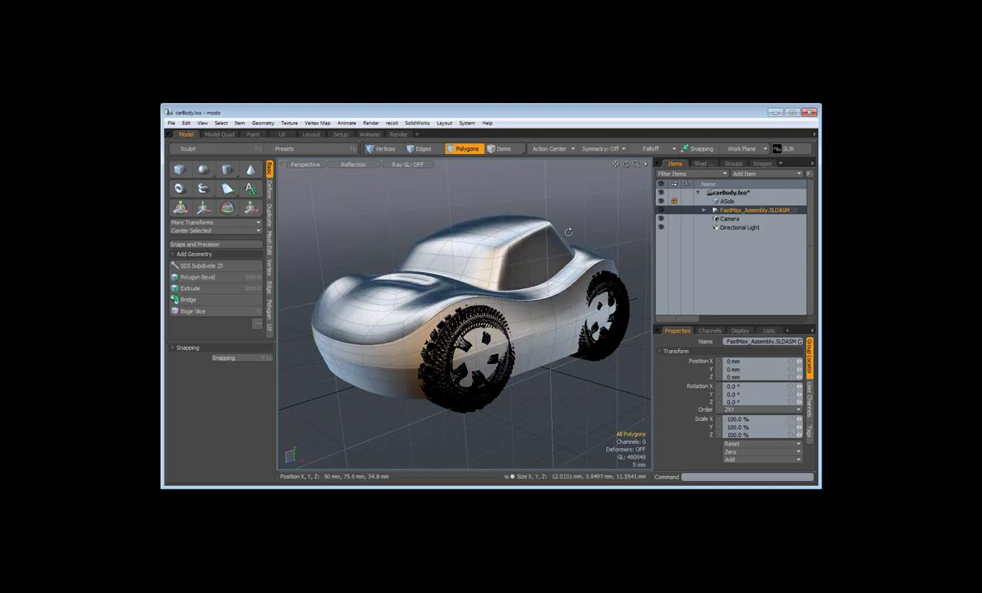
alt+drag(568, 233, 570, 259)
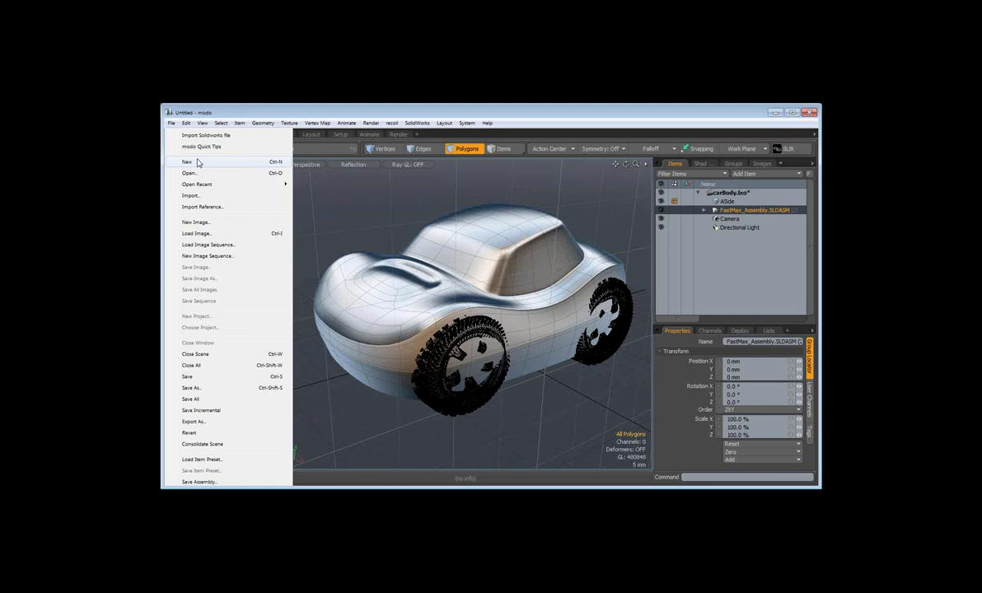
Import the ASide body with its children into a new Untitled scene and select it
click(197, 163)
drag(720, 240, 720, 243)
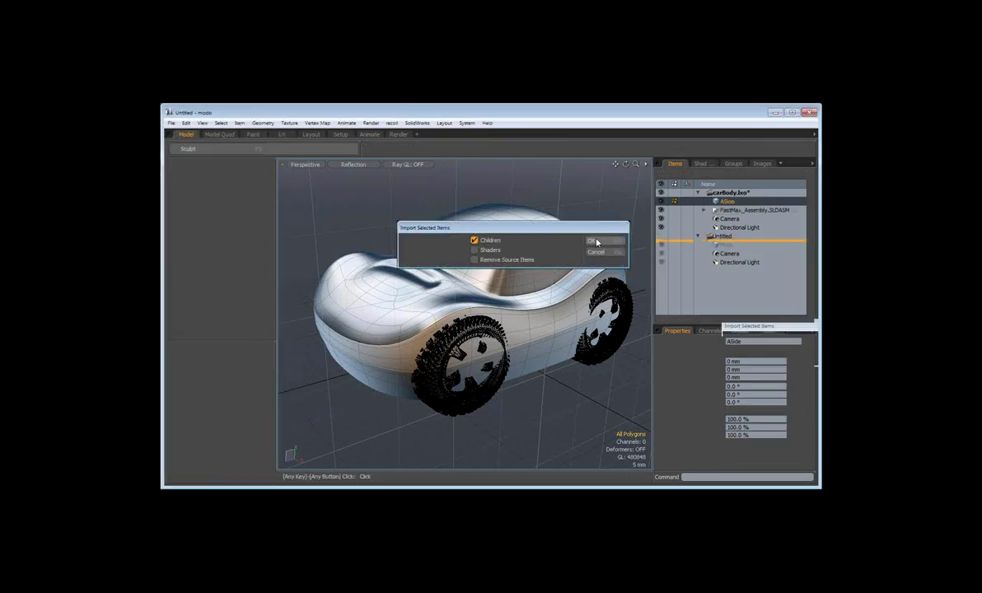
click(595, 241)
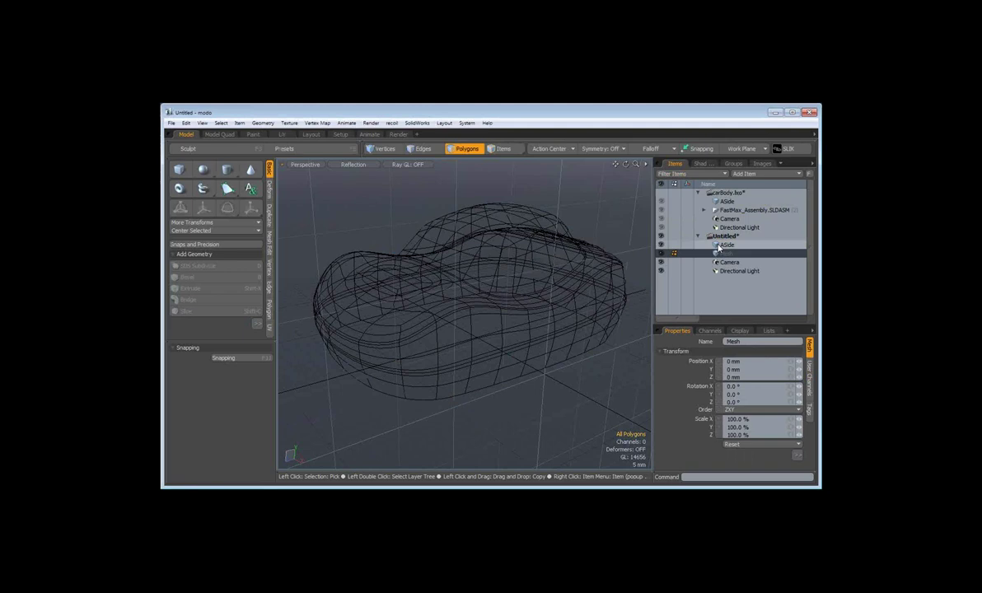
click(725, 245)
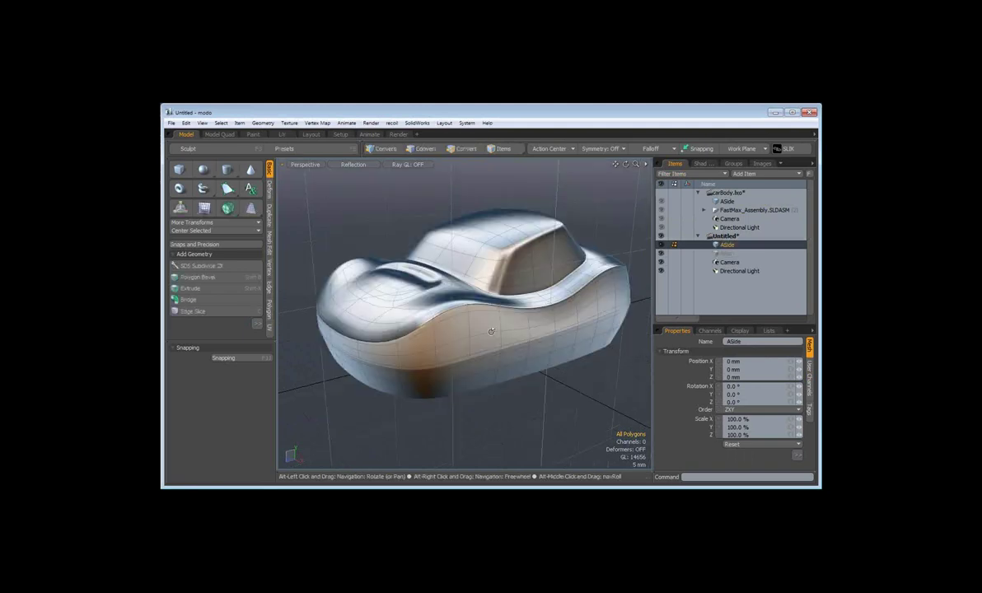
alt+drag(491, 331, 571, 319)
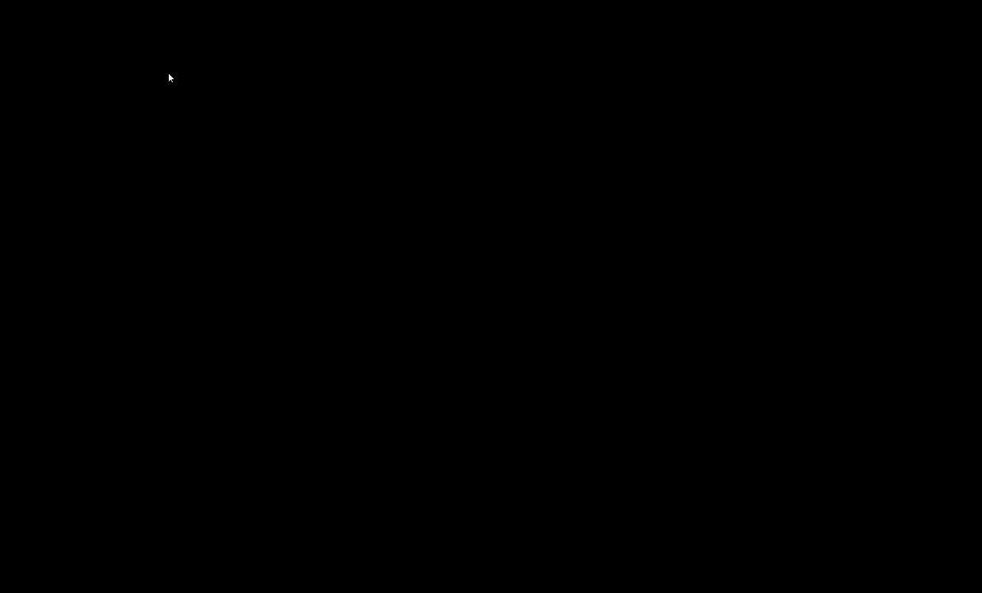
click(169, 78)
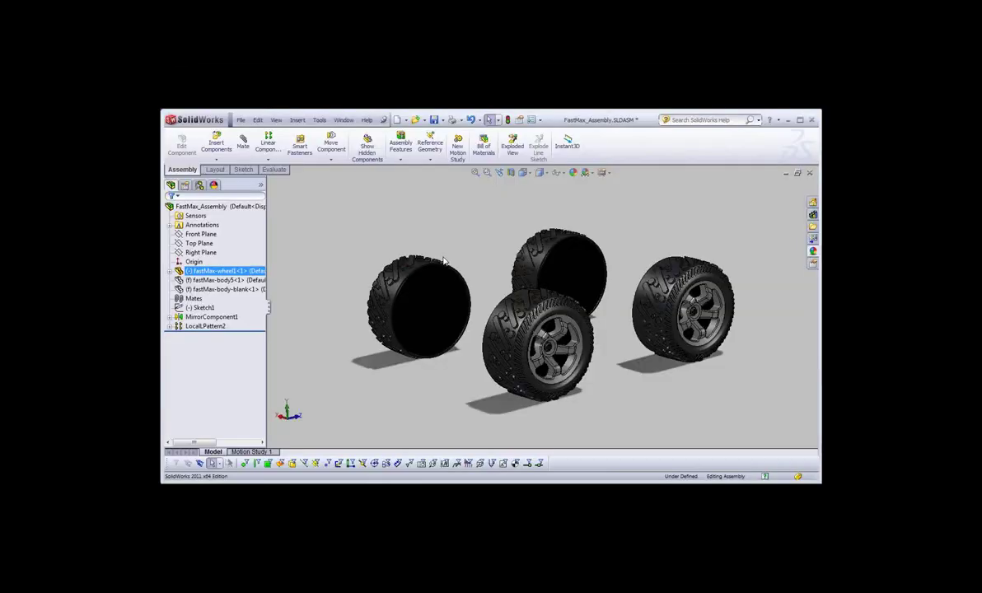
Select fastMax-body-blank in the FeatureManager tree and open it as a separate part
ctrl+click(221, 289)
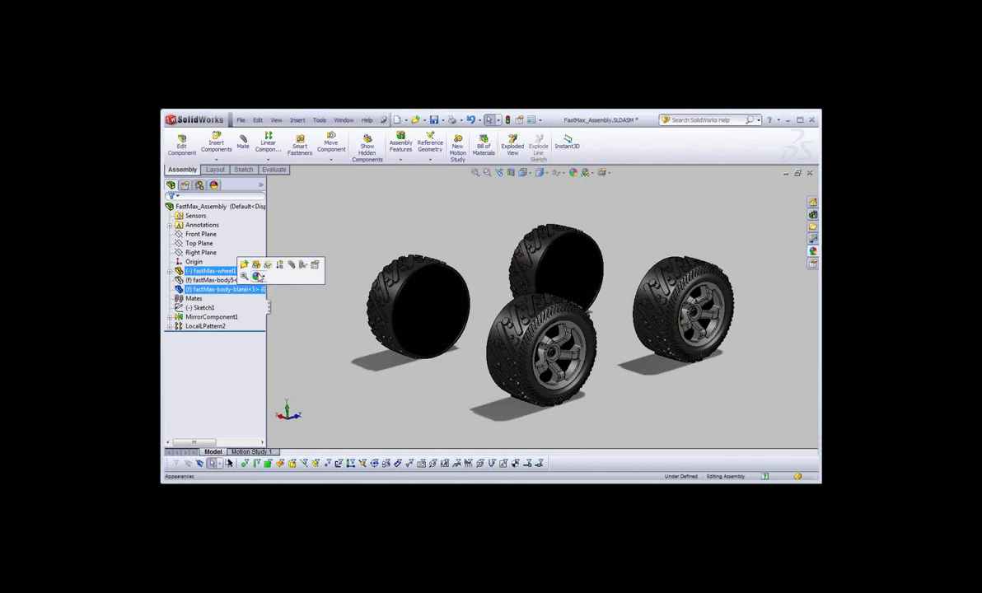
click(191, 288)
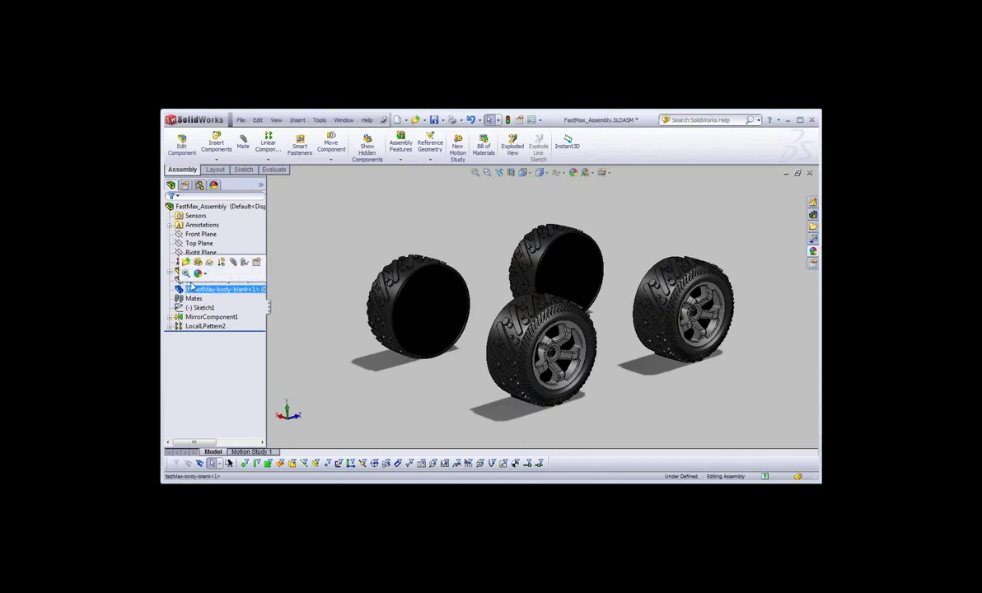
shift+click(221, 271)
middle_drag(362, 198, 384, 193)
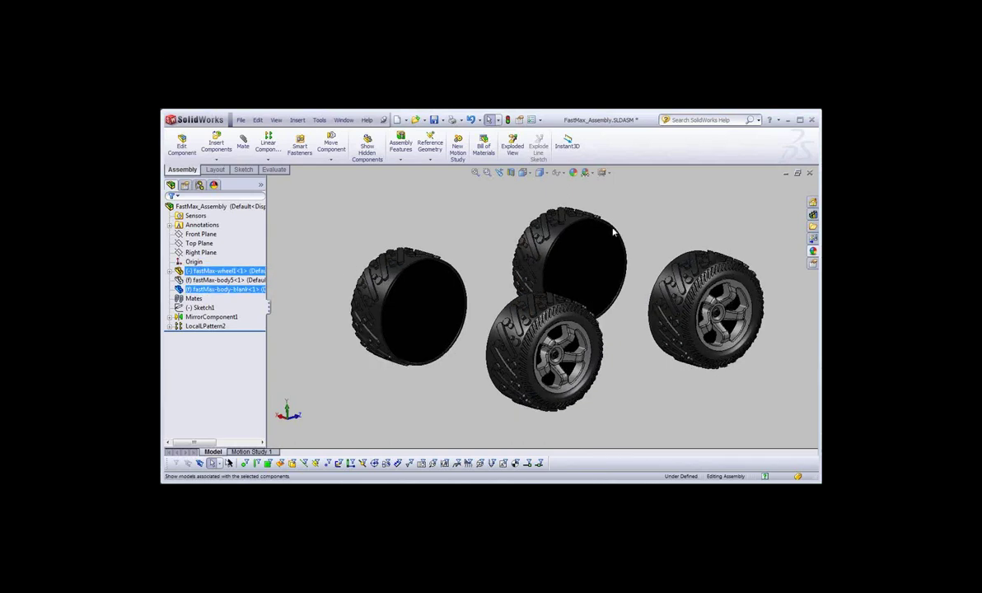
key(Escape)
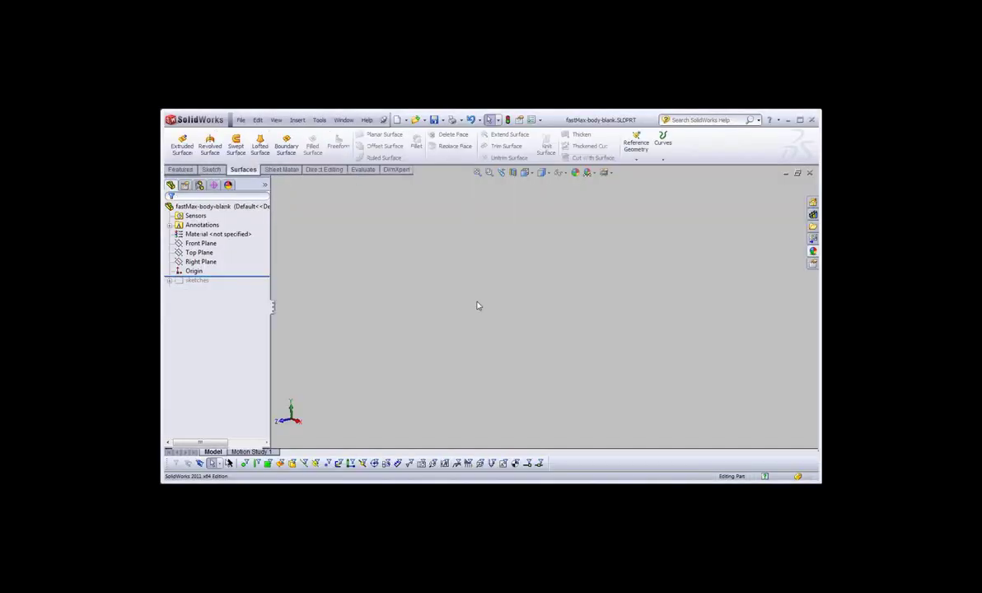
key(s)
click(500, 319)
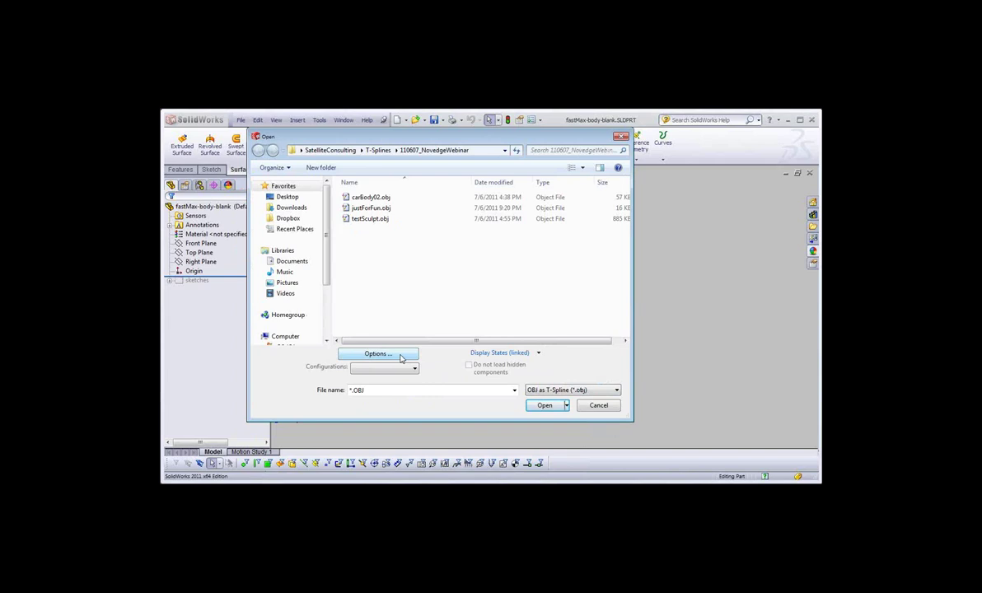
Set OBJ import to the current model in meters, then open carBody02.obj as a T-Spline
click(400, 356)
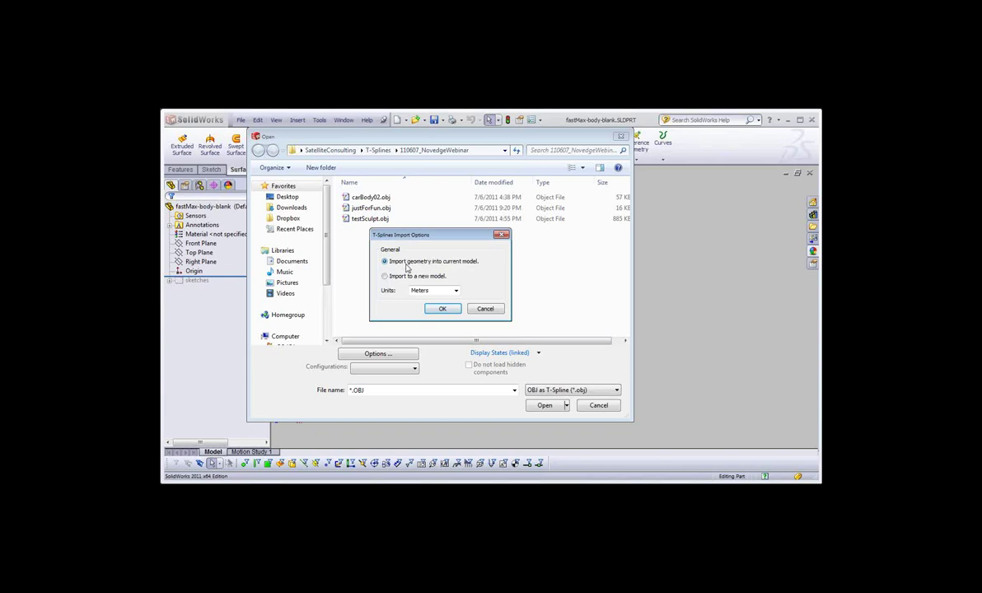
click(441, 309)
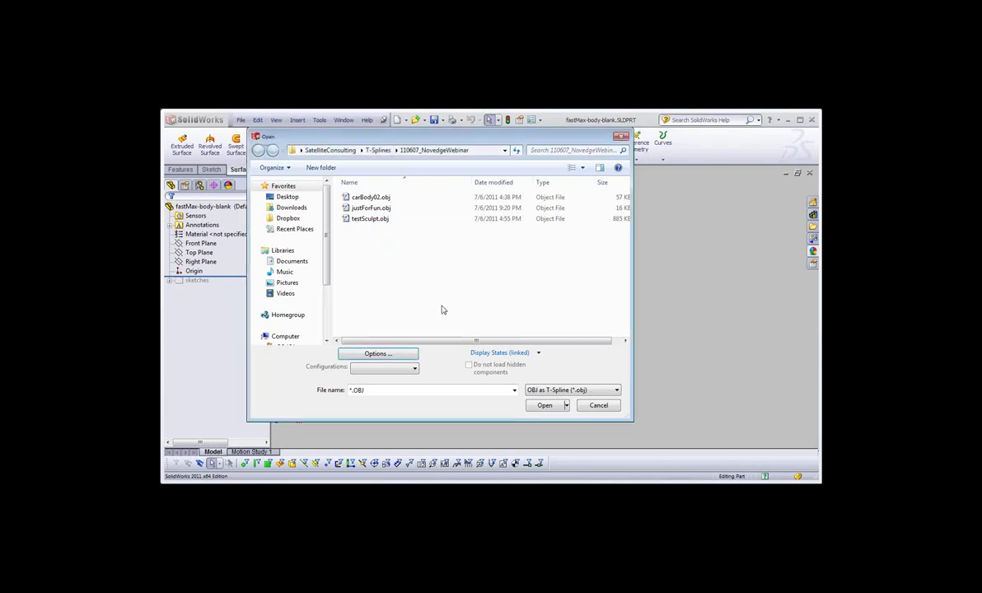
click(558, 406)
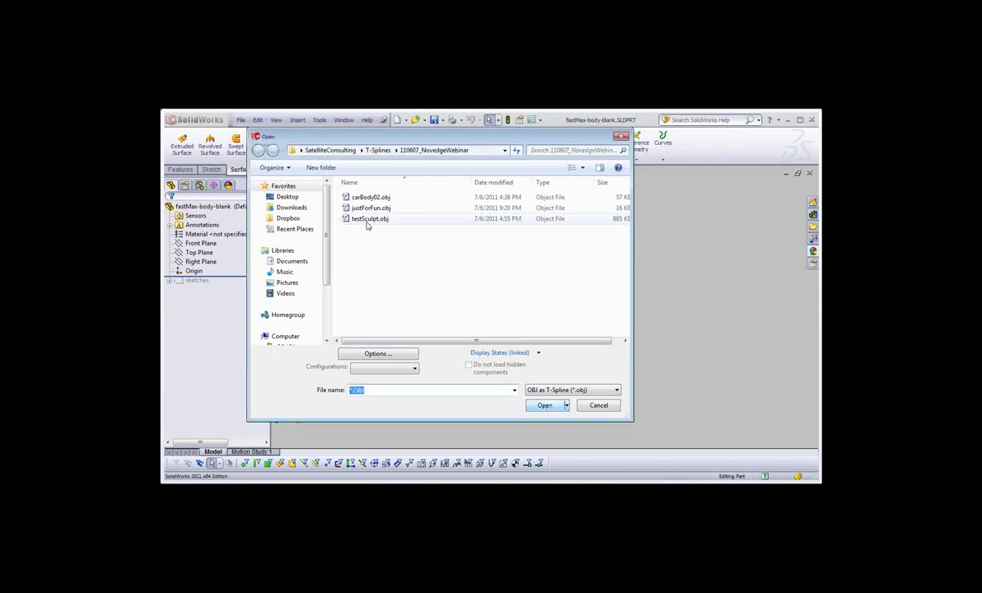
click(371, 198)
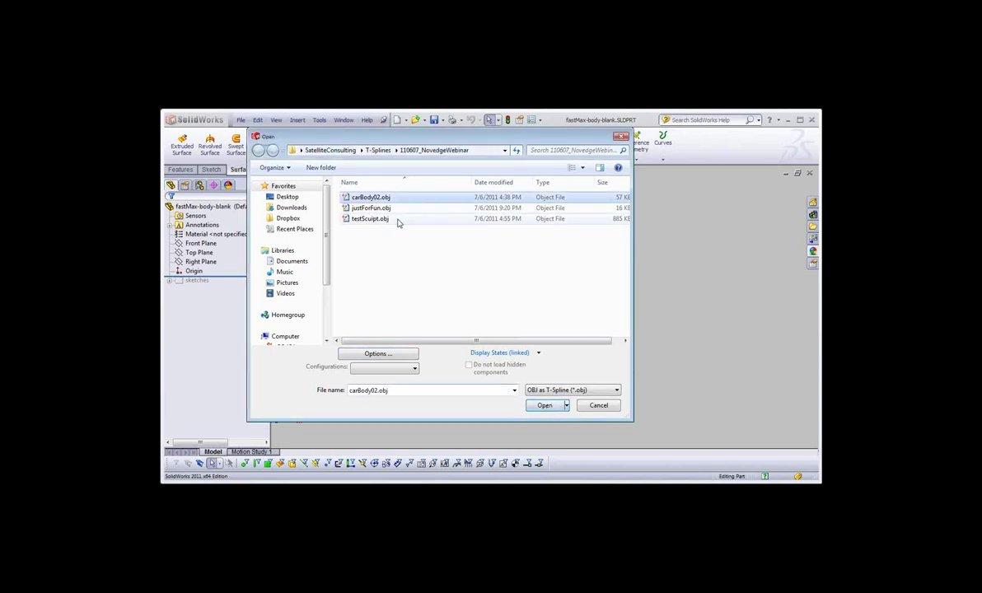
click(544, 406)
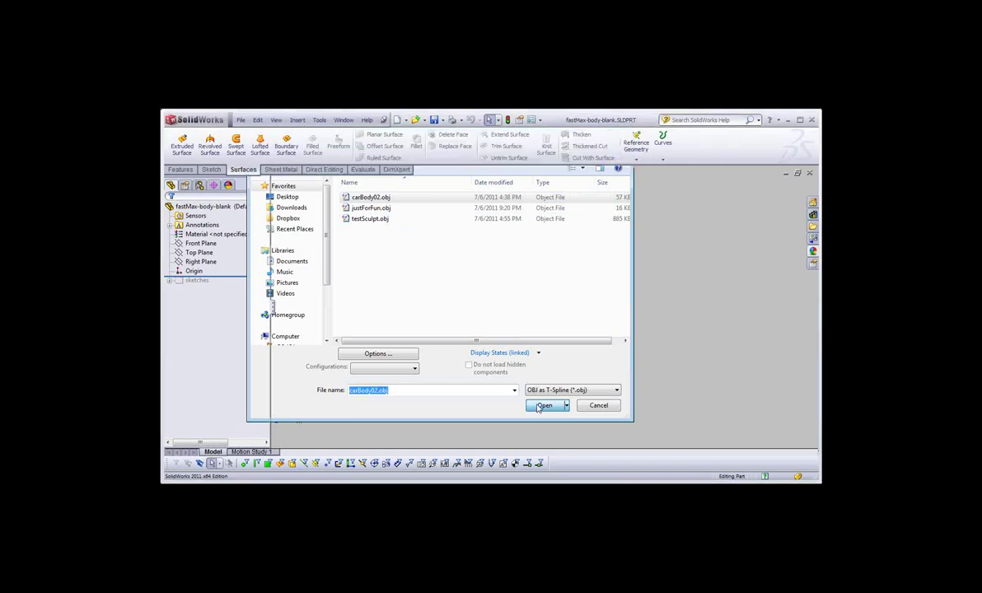
click(542, 406)
Inspect the Imported T-Spline7 car body from several angles, then bring up the Evaluate tools
middle_drag(503, 360, 492, 362)
middle_drag(481, 406, 603, 312)
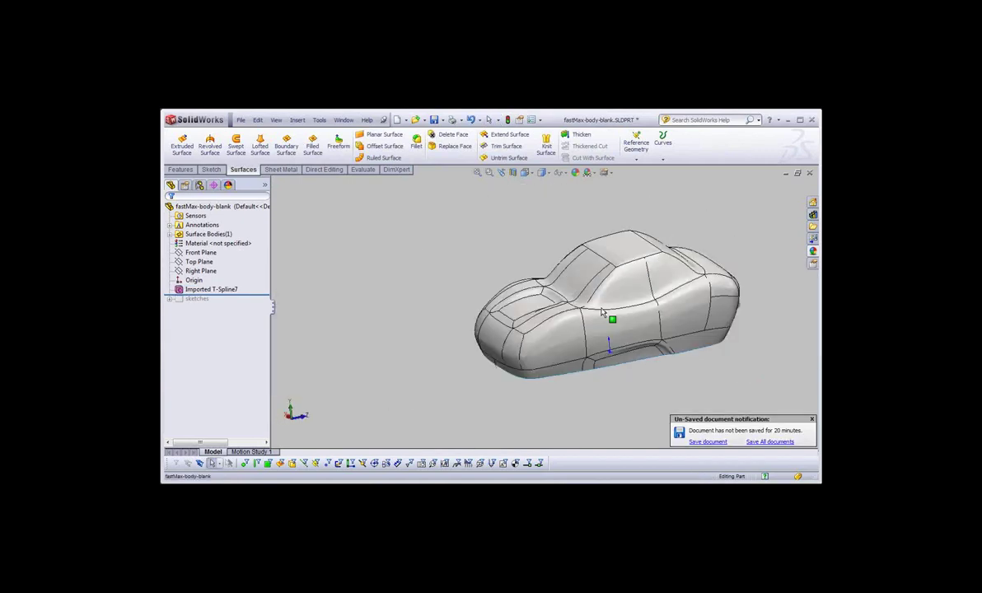
scroll(602, 312, down, 3)
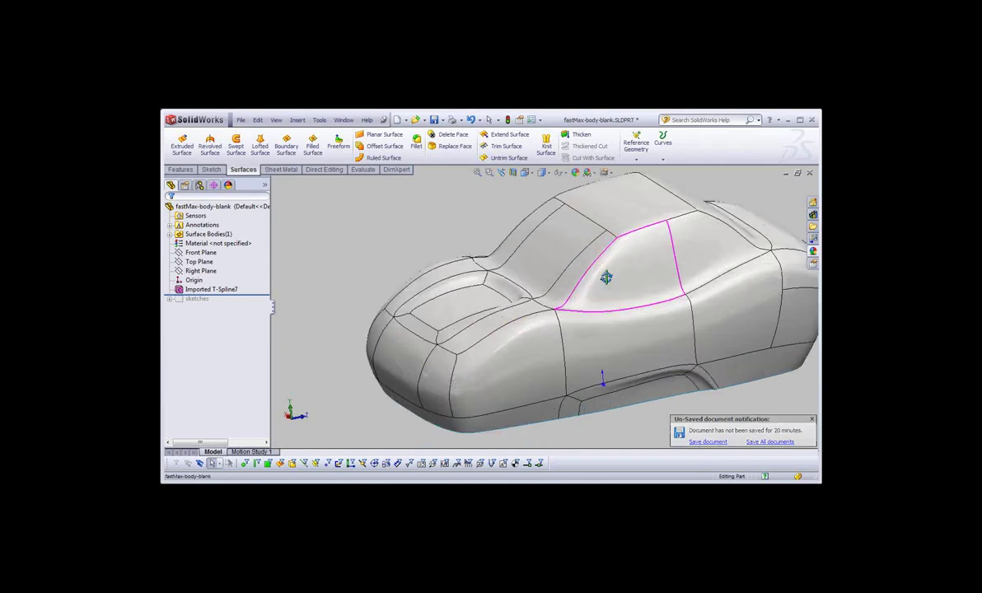
mouse_move(606, 278)
middle_down()
mouse_move(616, 315)
mouse_move(521, 319)
middle_up()
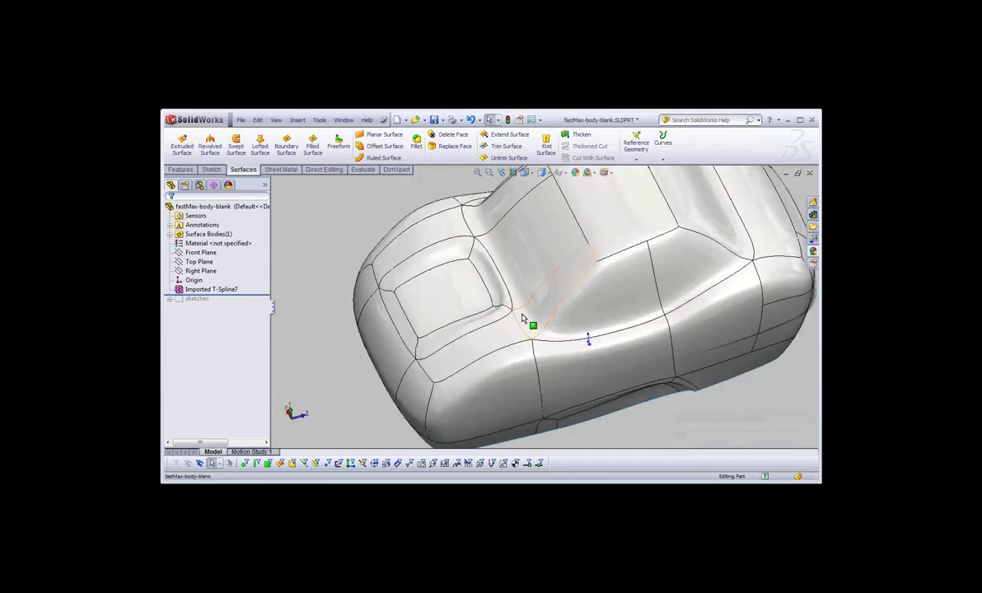
mouse_move(521, 318)
middle_down()
mouse_move(571, 310)
mouse_move(583, 325)
mouse_move(564, 353)
mouse_move(572, 300)
mouse_move(598, 312)
mouse_move(577, 317)
middle_up()
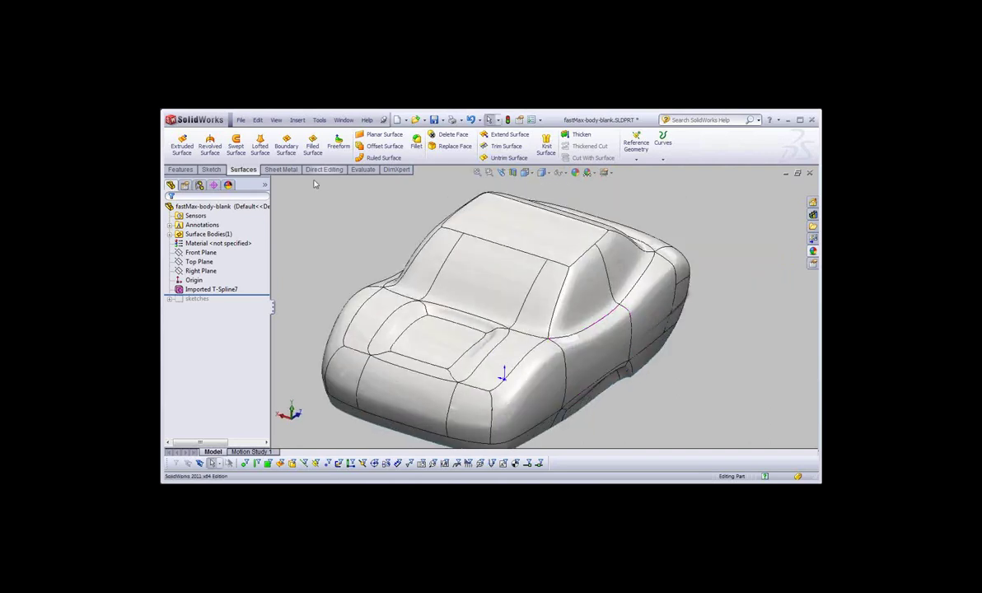
click(363, 169)
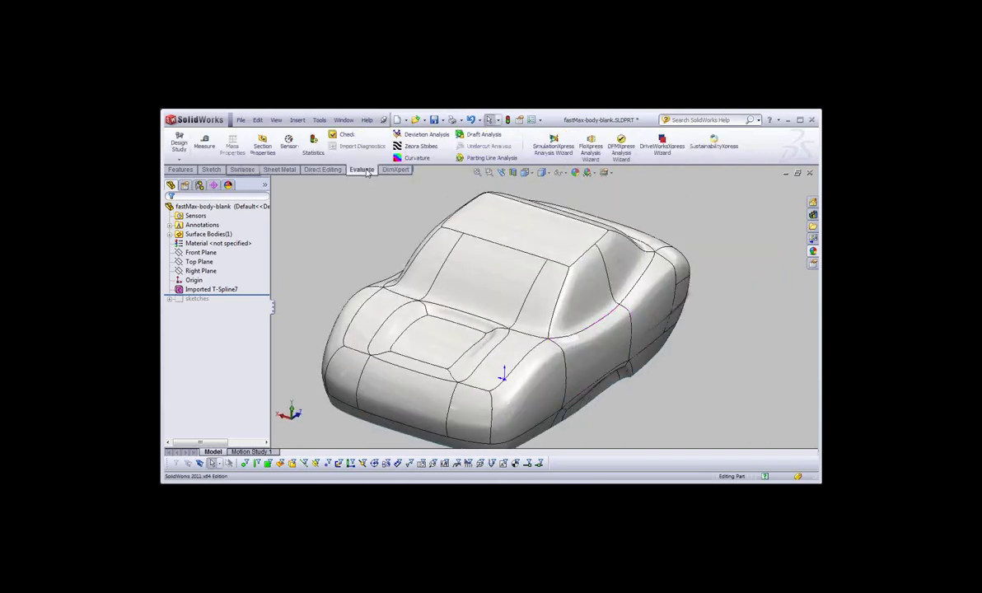
Apply Zebra Stripes and inspect the patch behind the side window close up, then fit the view
click(419, 146)
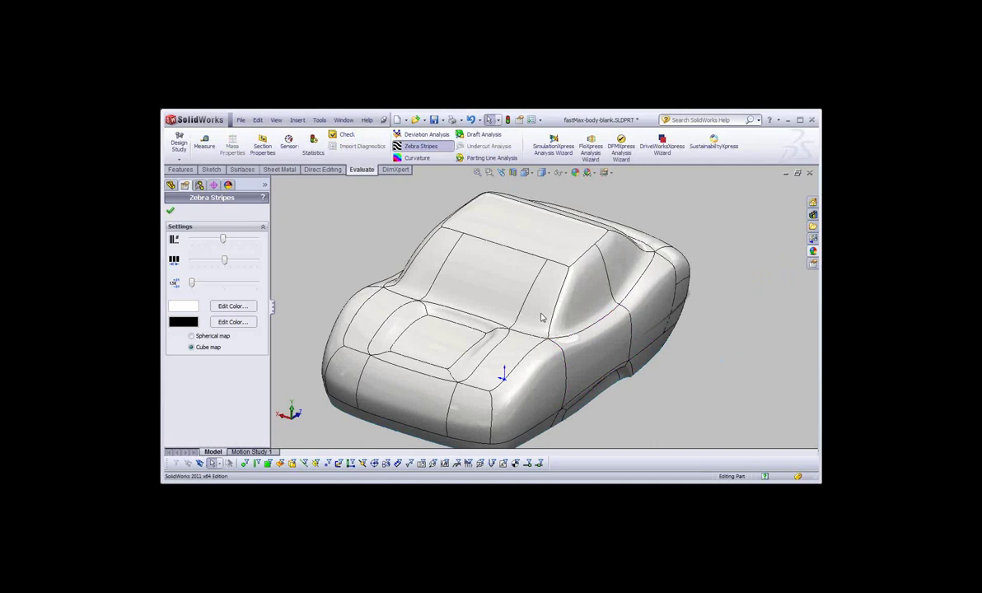
key(Return)
middle_drag(542, 317, 536, 312)
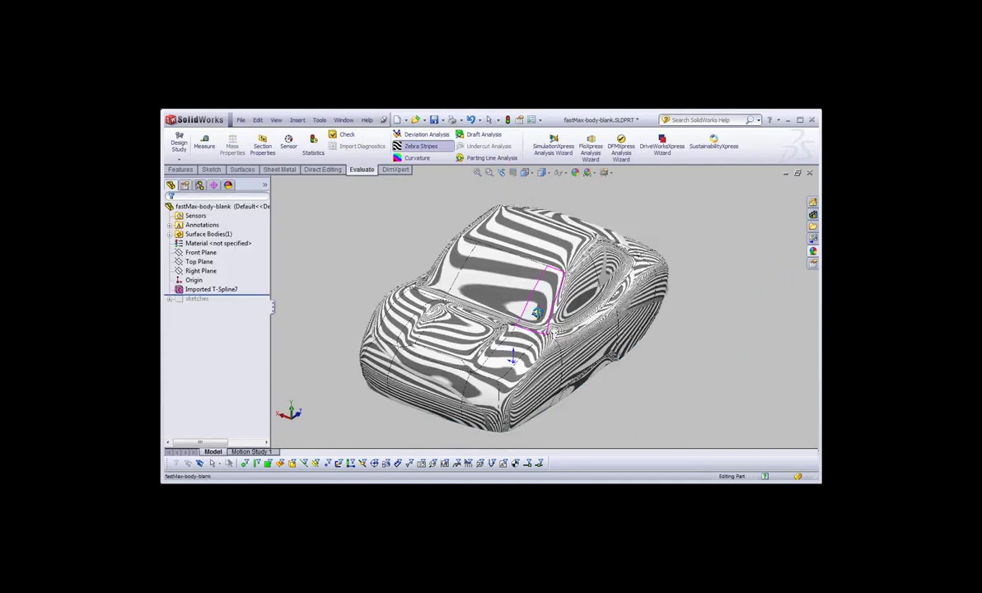
scroll(537, 312, down, 5)
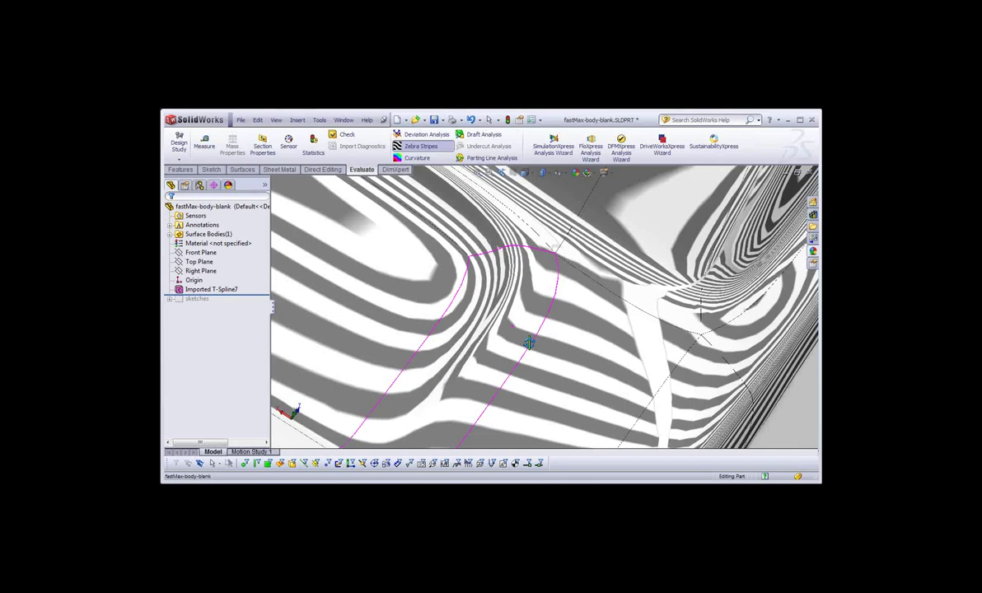
middle_drag(528, 342, 506, 323)
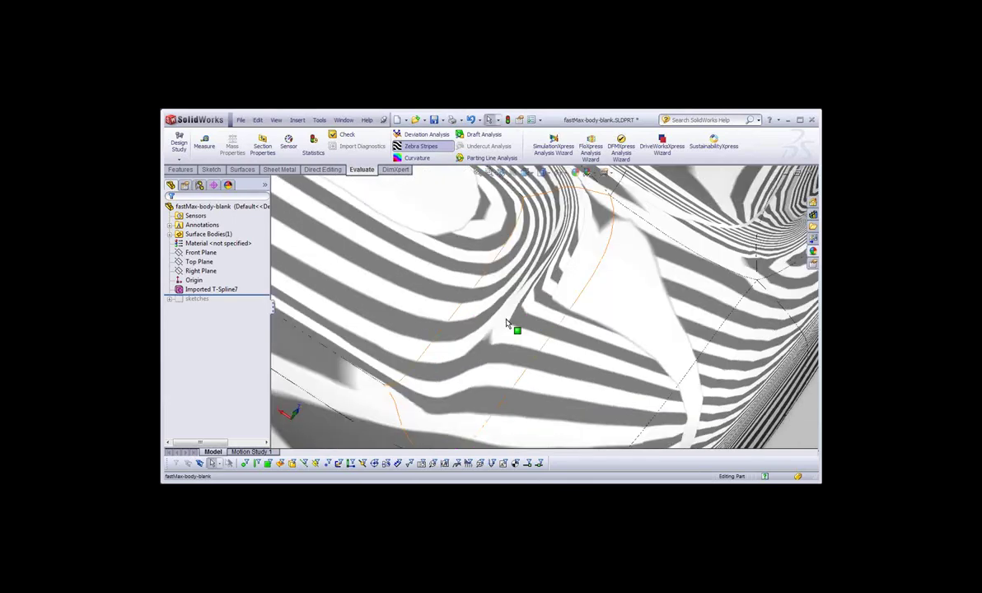
middle_drag(507, 323, 578, 321)
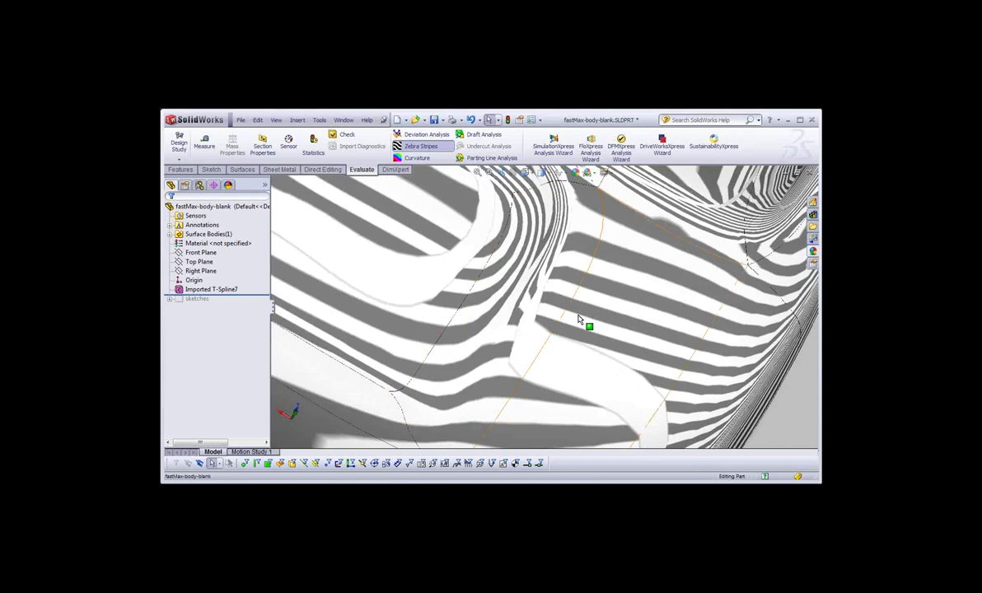
key(f)
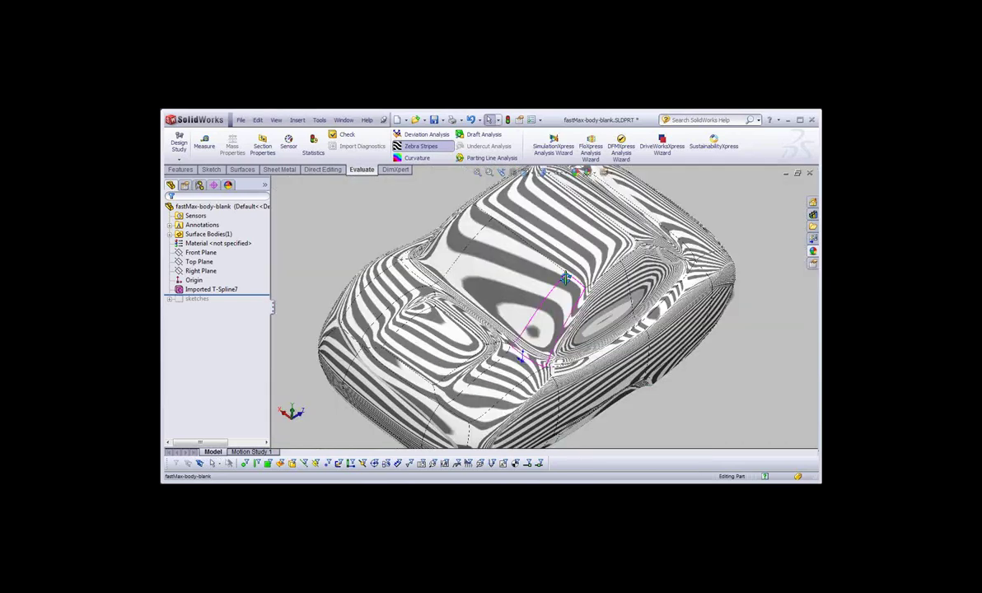
middle_drag(565, 278, 604, 356)
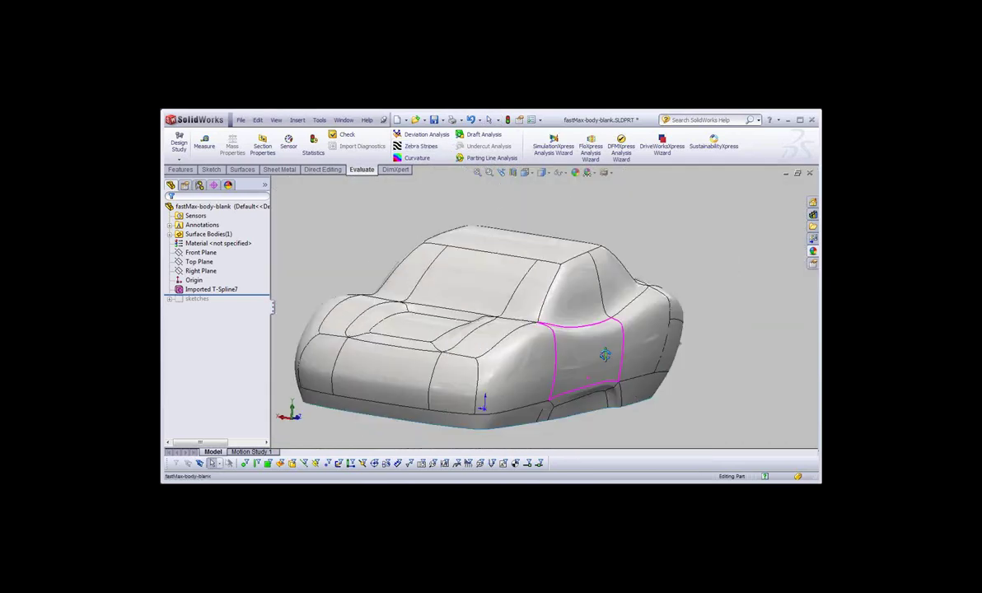
Drag the rollback bar below the sketches folder so the sketches and plane reappear
middle_drag(606, 356, 579, 331)
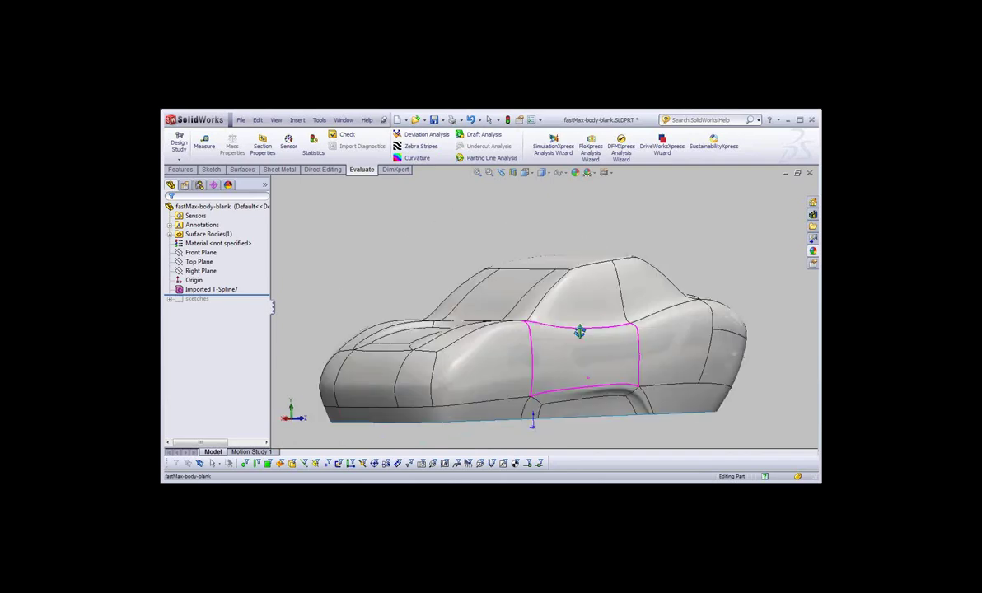
mouse_move(579, 331)
middle_down()
mouse_move(554, 328)
mouse_move(590, 340)
mouse_move(568, 340)
mouse_move(504, 387)
mouse_move(558, 377)
mouse_move(528, 355)
middle_up()
mouse_move(656, 356)
middle_down()
mouse_move(591, 283)
mouse_move(592, 306)
mouse_move(629, 297)
mouse_move(624, 306)
middle_up()
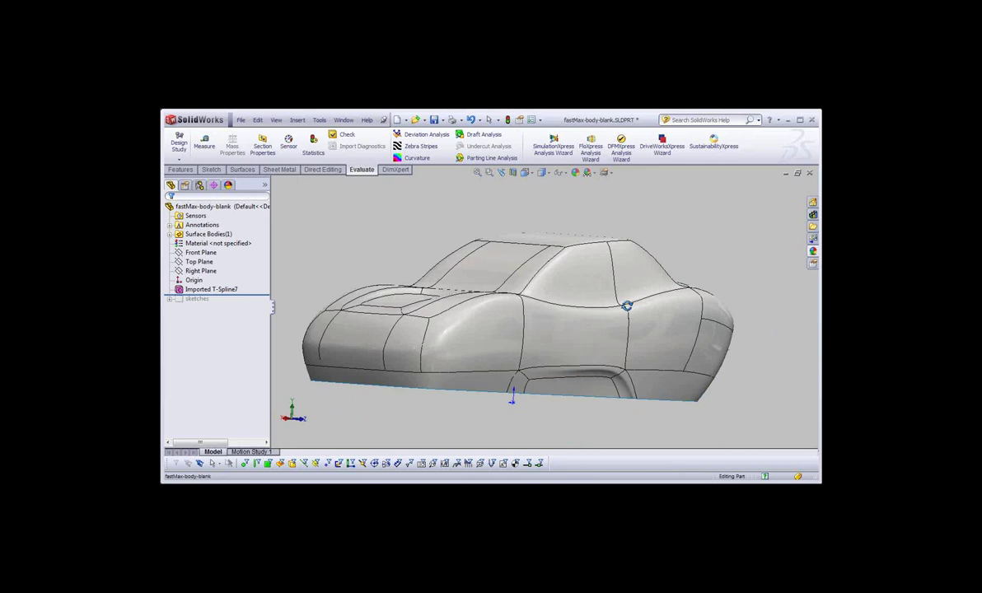
middle_drag(570, 323, 566, 333)
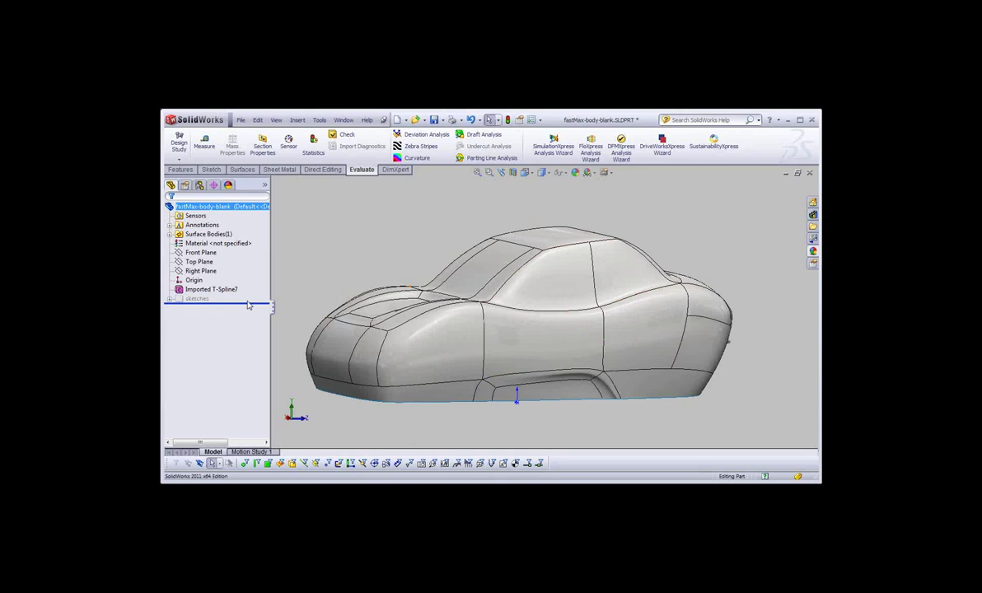
drag(248, 305, 247, 307)
mouse_move(452, 345)
middle_down()
mouse_move(438, 333)
mouse_move(478, 331)
mouse_move(508, 366)
mouse_move(522, 346)
middle_up()
Start a Trim Surface on the car body with Sketch2 as the trimming tool
click(243, 169)
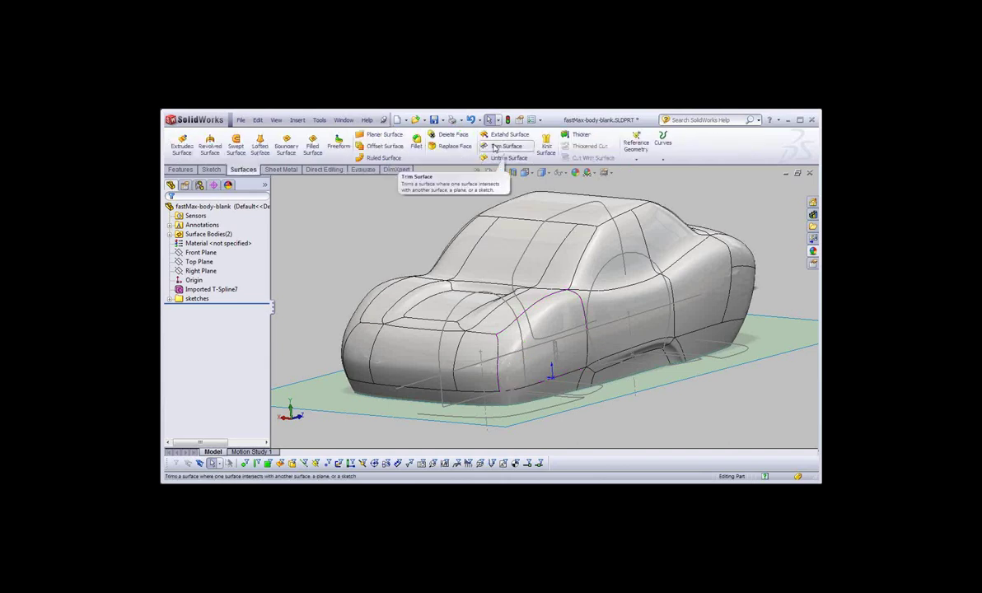
click(494, 147)
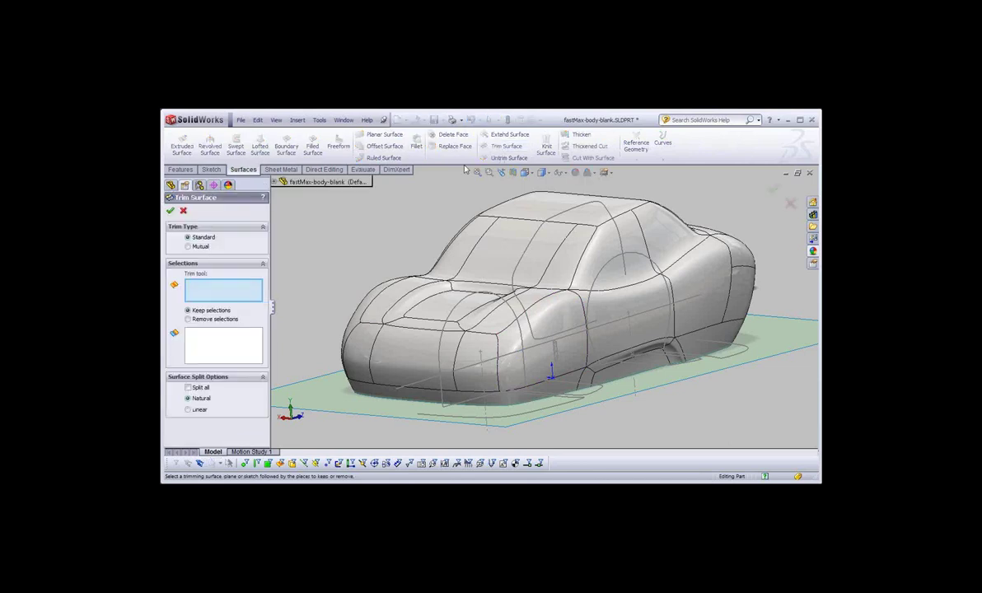
click(460, 306)
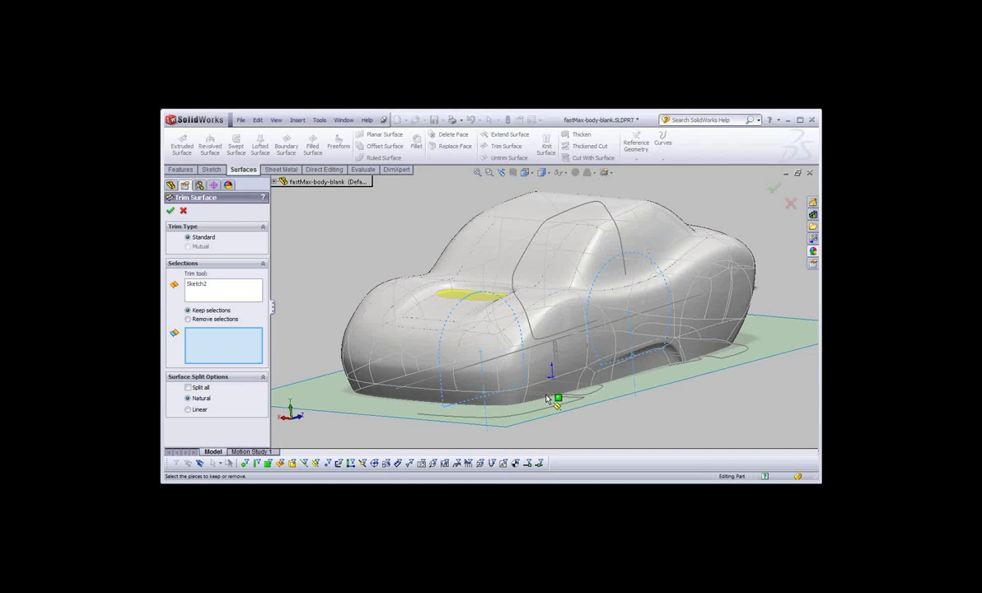
middle_drag(545, 399, 612, 218)
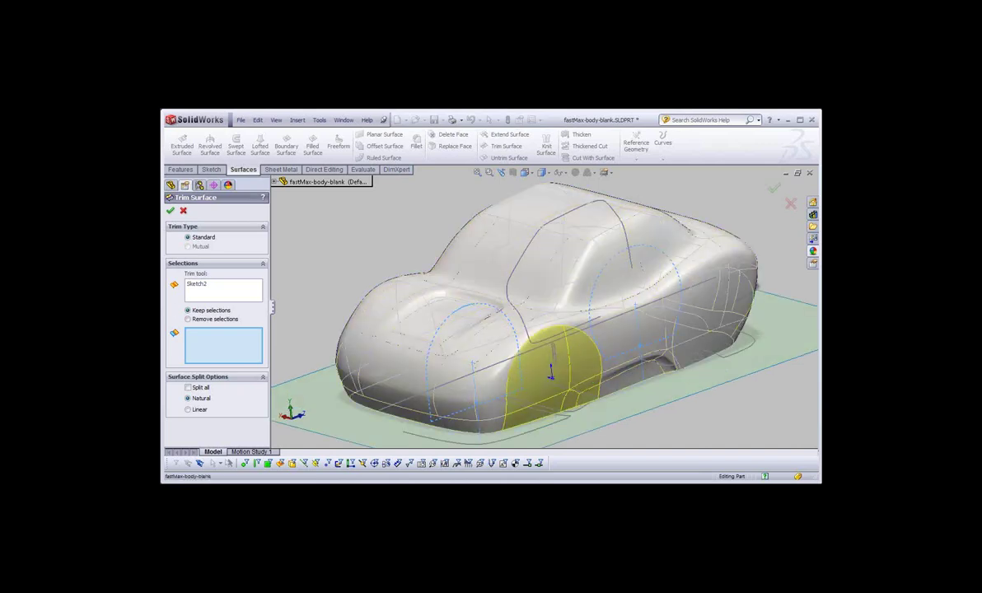
Remove the front and rear wheel-arch patches to create Surface-Trim4, then close the part
click(213, 320)
mouse_move(669, 336)
middle_down()
mouse_move(445, 354)
mouse_move(378, 310)
middle_up()
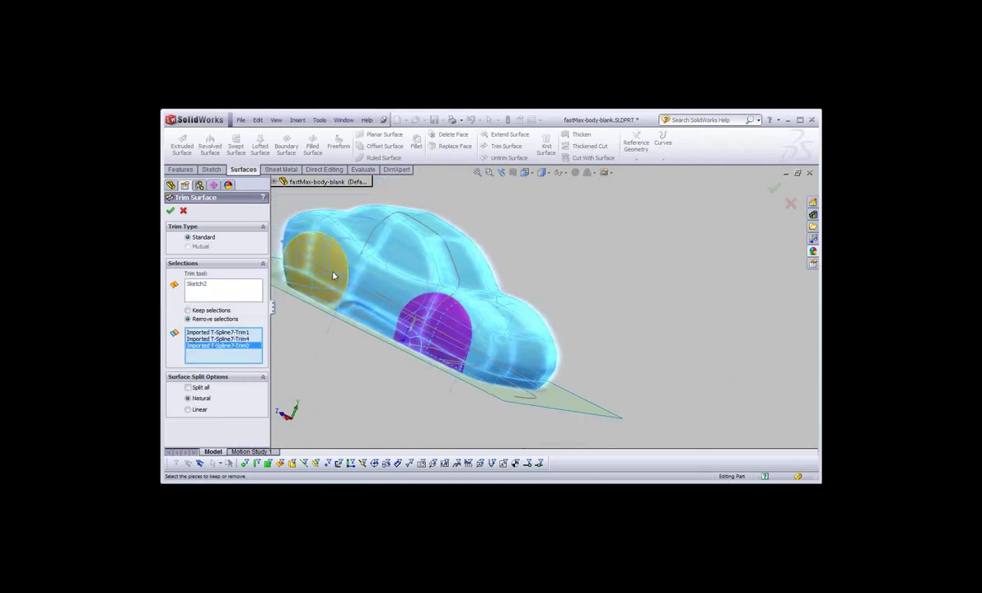
click(334, 275)
right_click(589, 308)
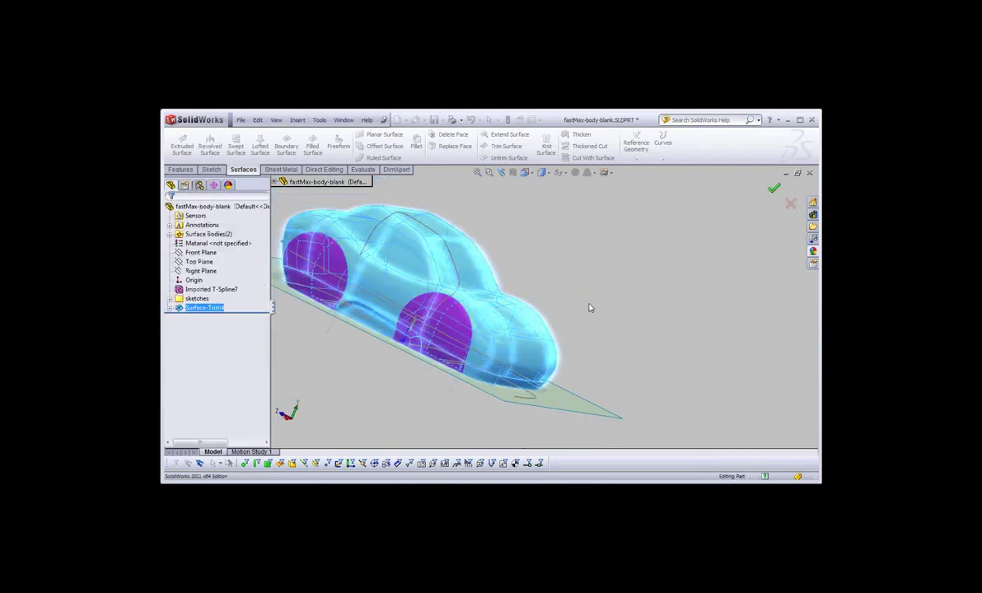
mouse_move(589, 309)
middle_down()
mouse_move(563, 285)
mouse_move(500, 280)
mouse_move(481, 316)
middle_up()
scroll(480, 316, down, 3)
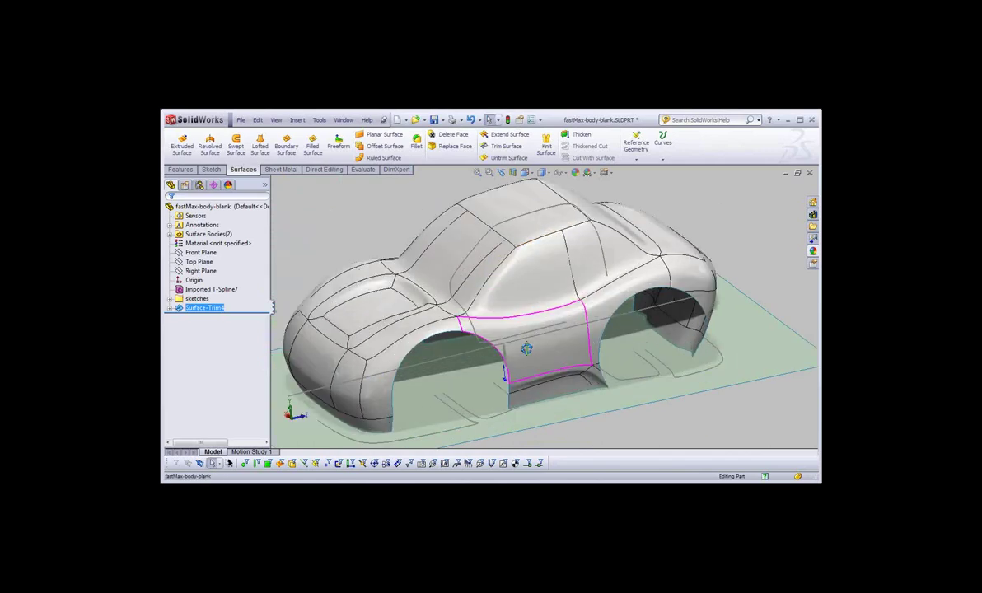
mouse_move(527, 349)
middle_down()
mouse_move(494, 319)
mouse_move(576, 352)
mouse_move(541, 356)
mouse_move(644, 346)
mouse_move(610, 351)
mouse_move(619, 344)
middle_up()
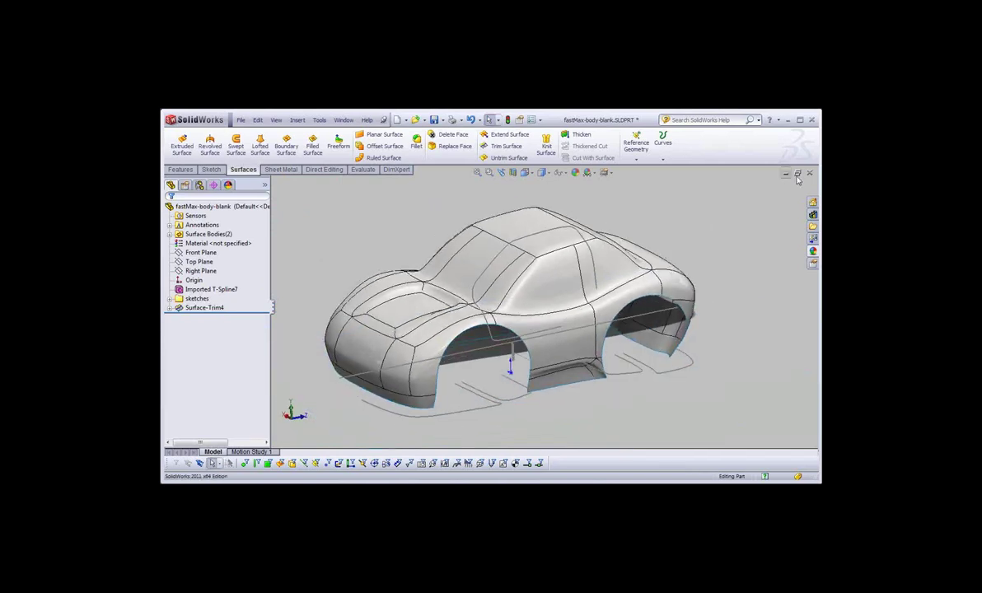
click(810, 173)
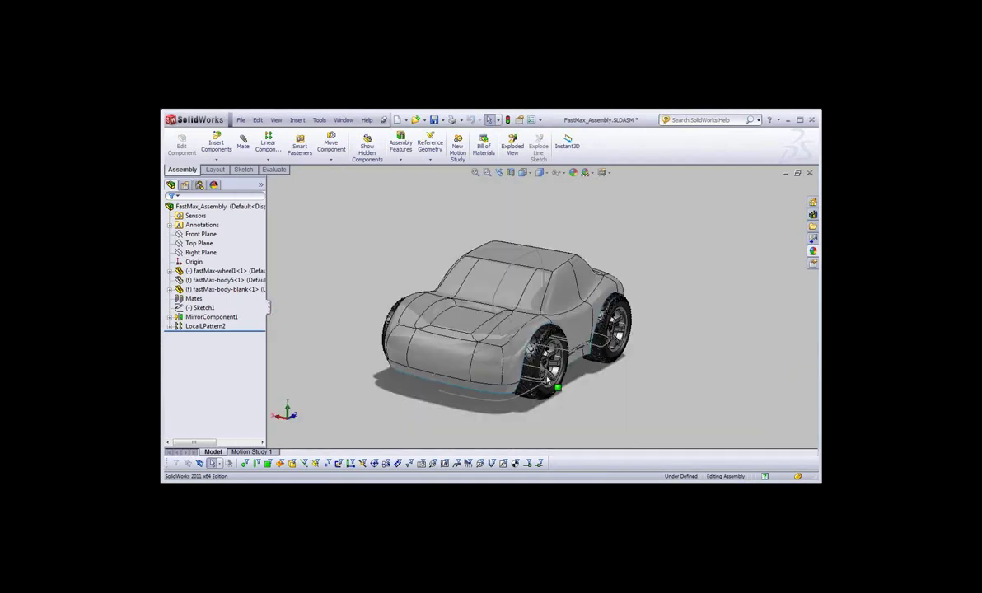
Inspect the trimmed body blank fitted over the wheels in FastMax_Assembly
scroll(544, 371, down, 3)
scroll(561, 300, down, 2)
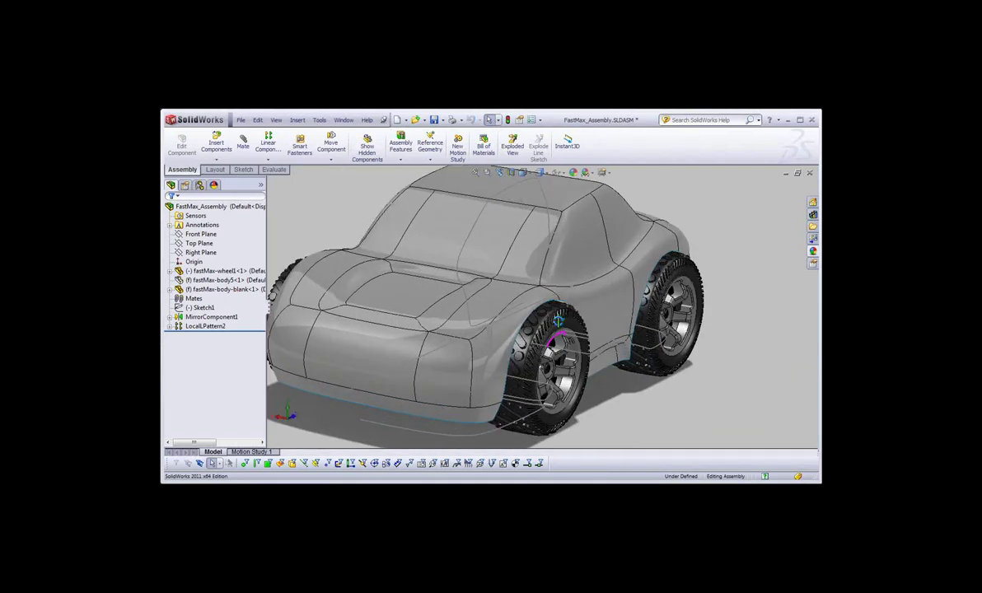
click(466, 350)
mouse_move(558, 321)
middle_down()
mouse_move(465, 350)
mouse_move(509, 327)
mouse_move(500, 375)
mouse_move(525, 356)
mouse_move(517, 299)
mouse_move(467, 362)
middle_up()
key(Escape)
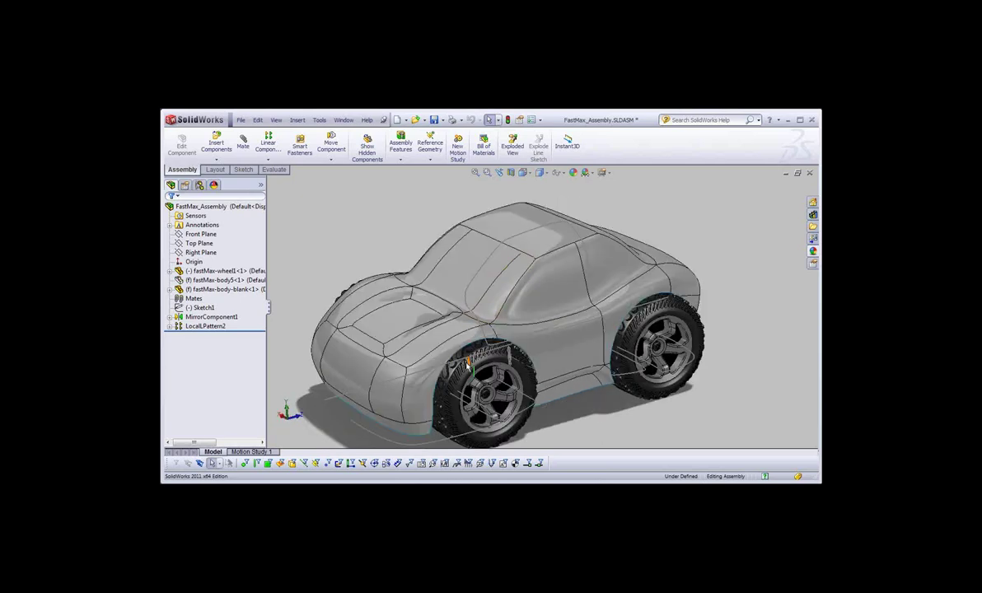
scroll(468, 362, up, 2)
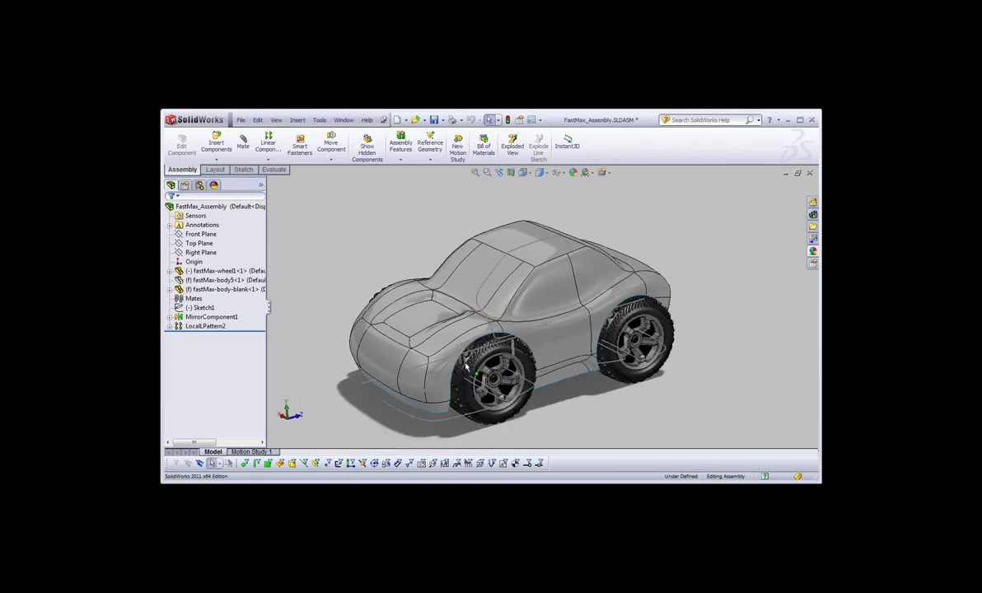
middle_drag(465, 364, 555, 305)
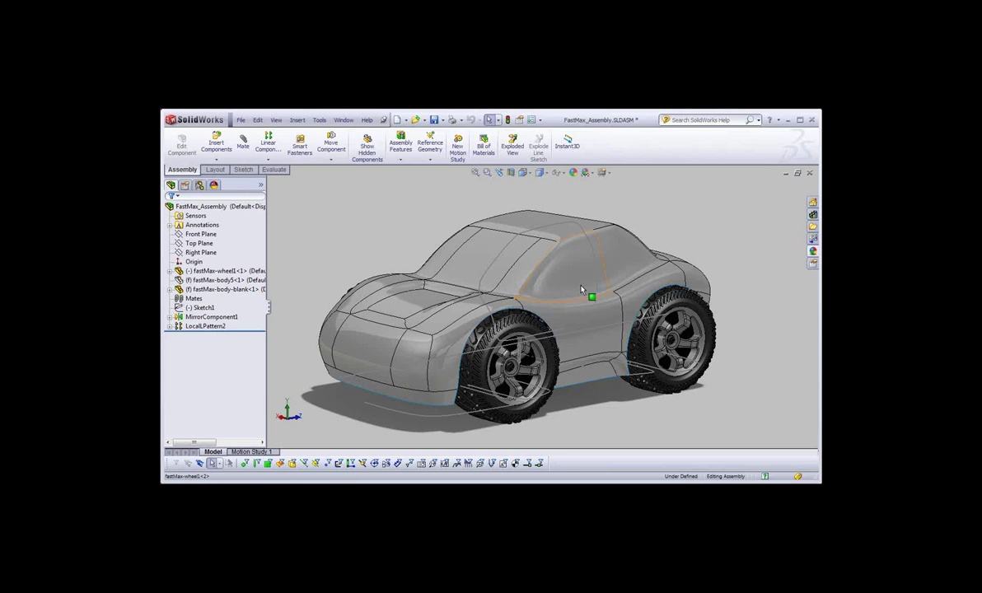
Open the body blank part on its own from its side window face
click(581, 284)
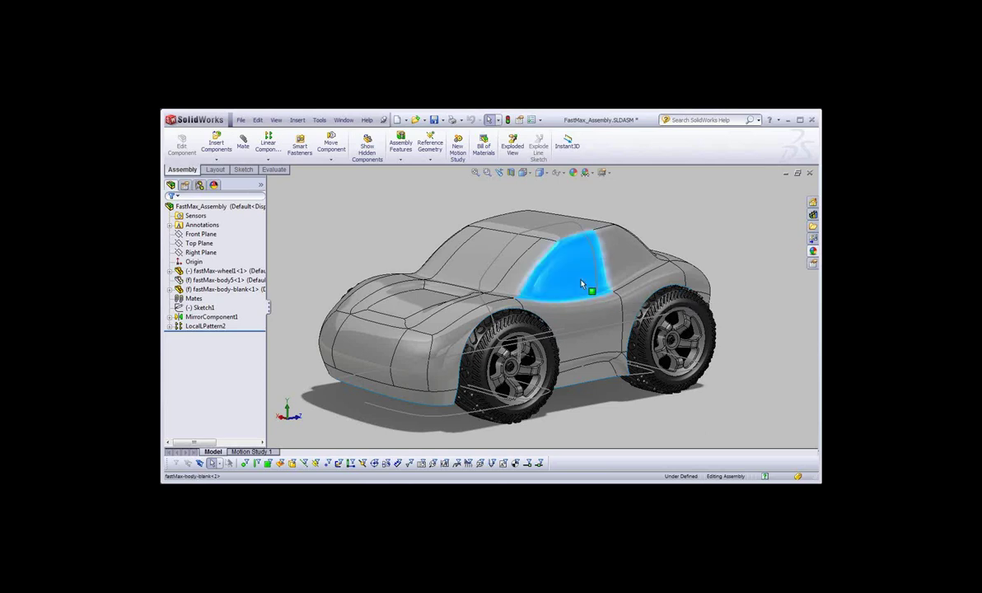
right_click(580, 284)
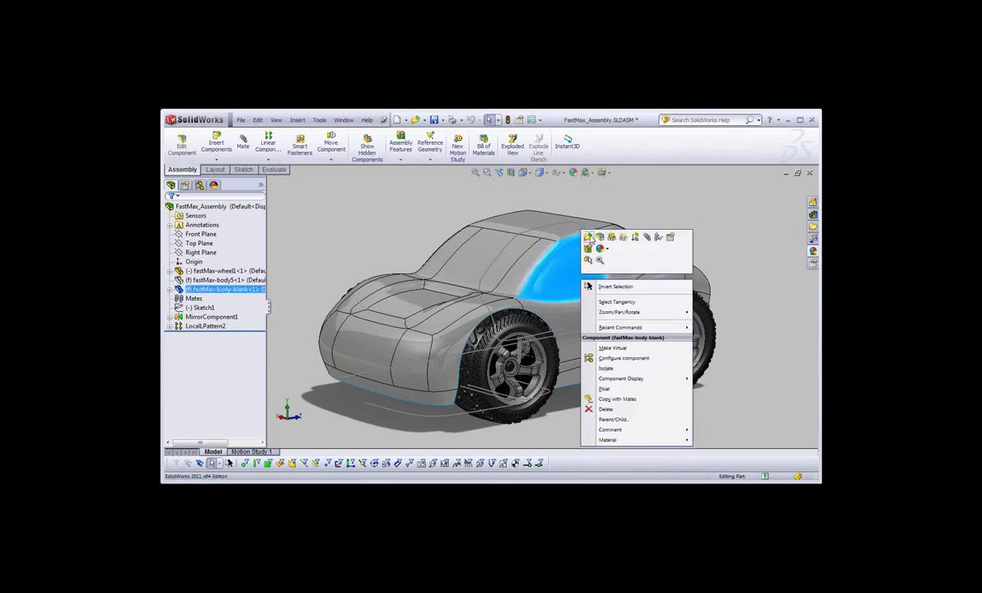
click(589, 238)
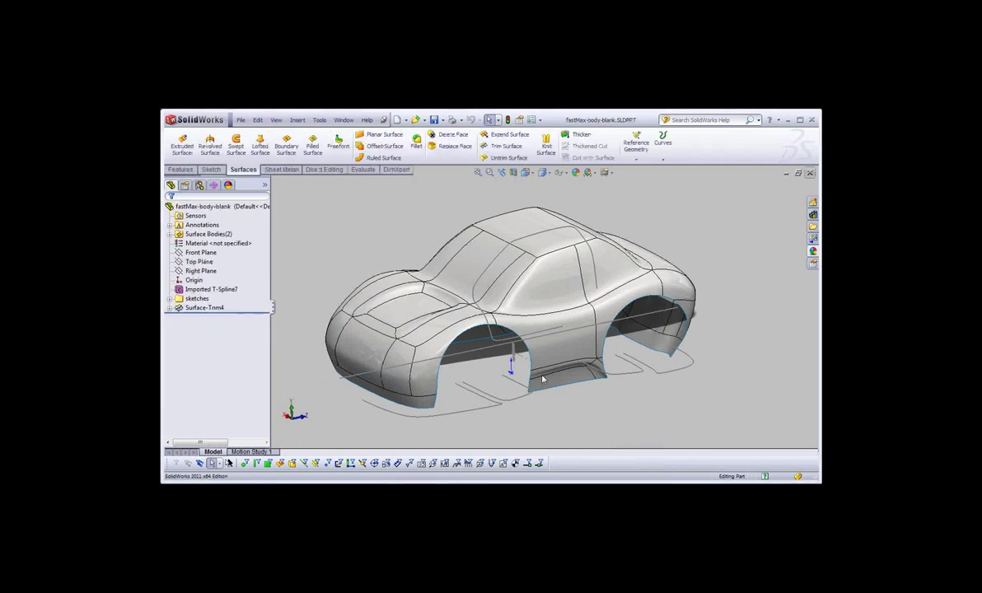
Offset the roof face by 10.00mm to create Surface-Offset1
scroll(542, 379, down, 3)
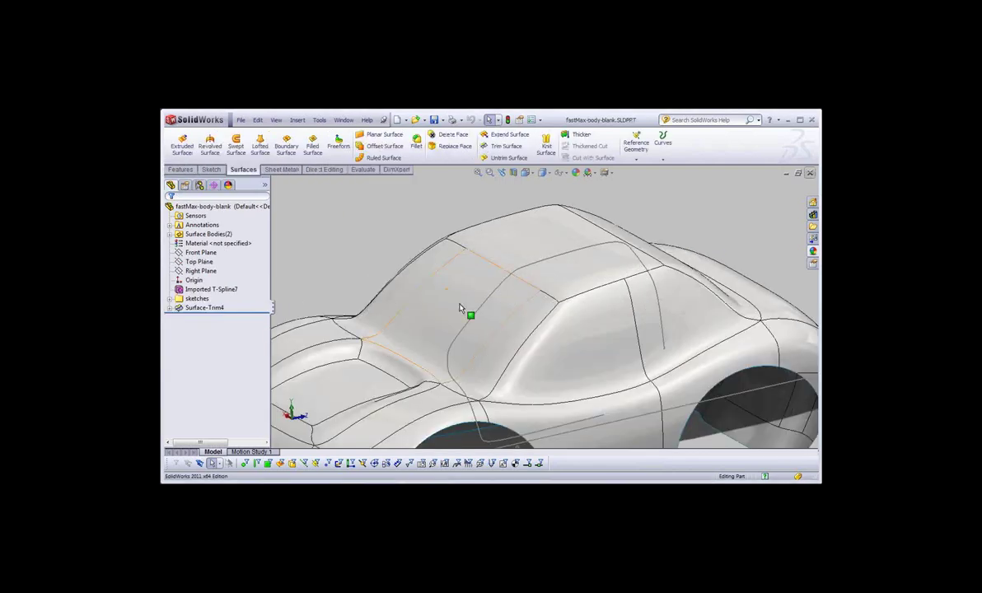
mouse_move(459, 308)
middle_down()
mouse_move(447, 272)
mouse_move(517, 317)
middle_up()
scroll(516, 317, up, 3)
click(384, 146)
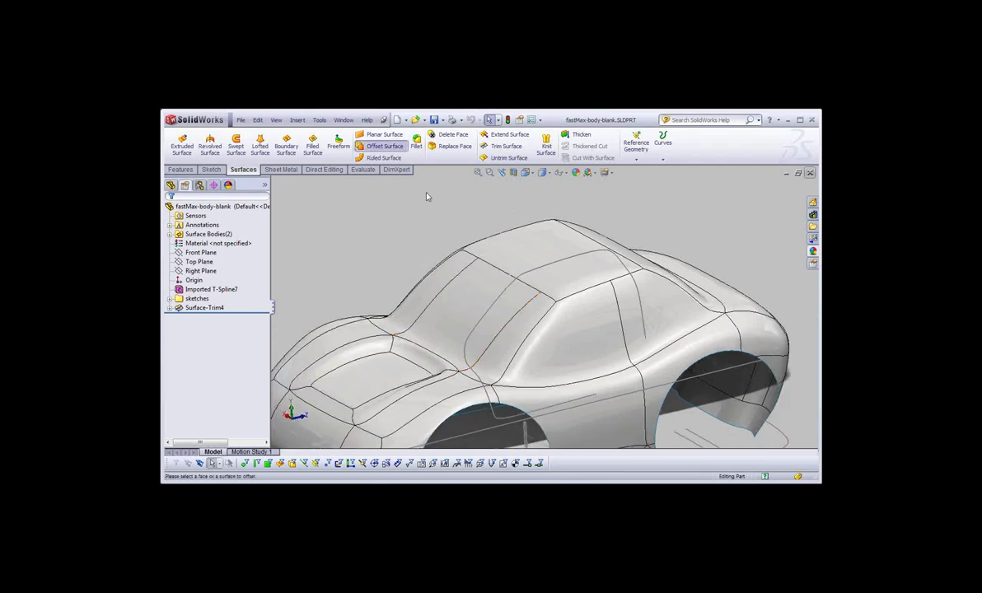
click(544, 247)
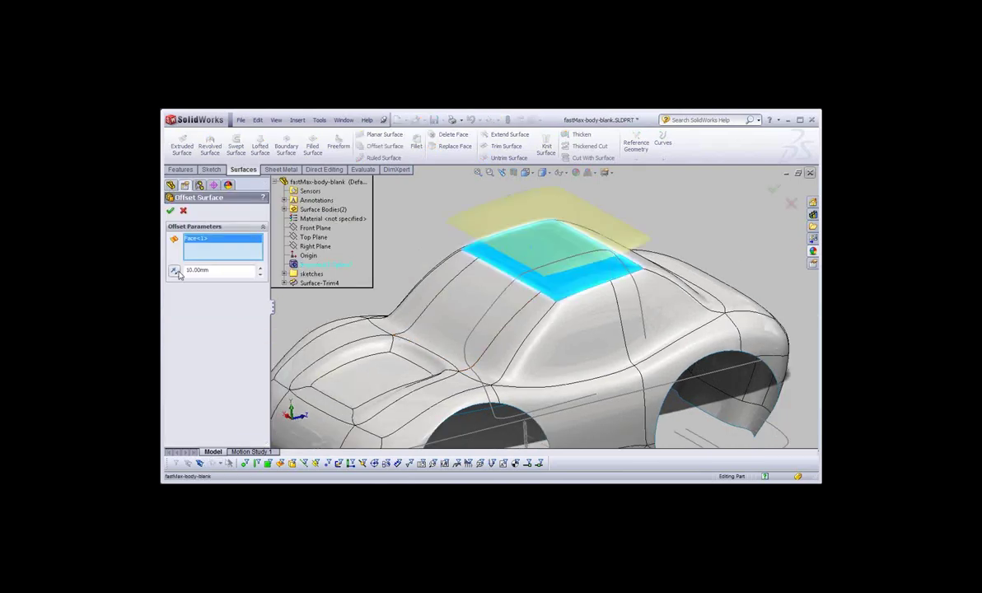
click(170, 211)
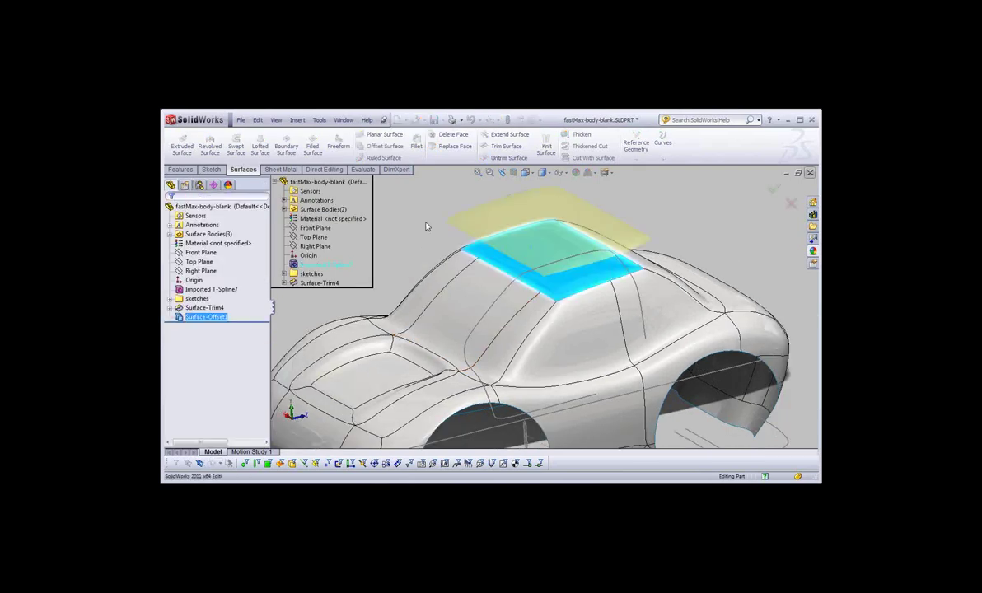
Draw Sketch10, a rectangle on Top Plane, then launch Extruded Boss/Base
mouse_move(424, 223)
middle_down()
mouse_move(507, 308)
mouse_move(537, 246)
middle_up()
click(199, 261)
click(212, 170)
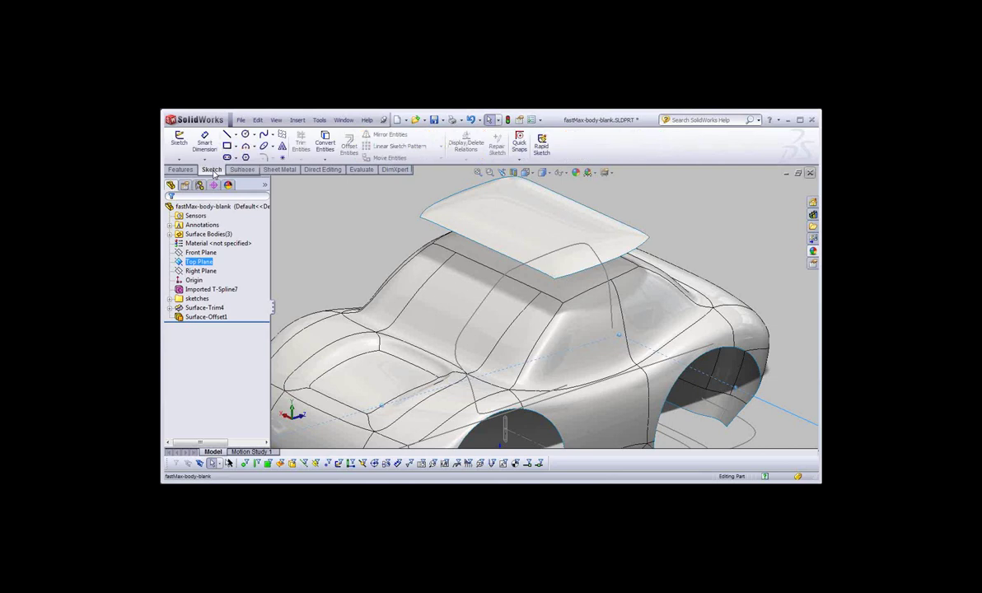
click(226, 145)
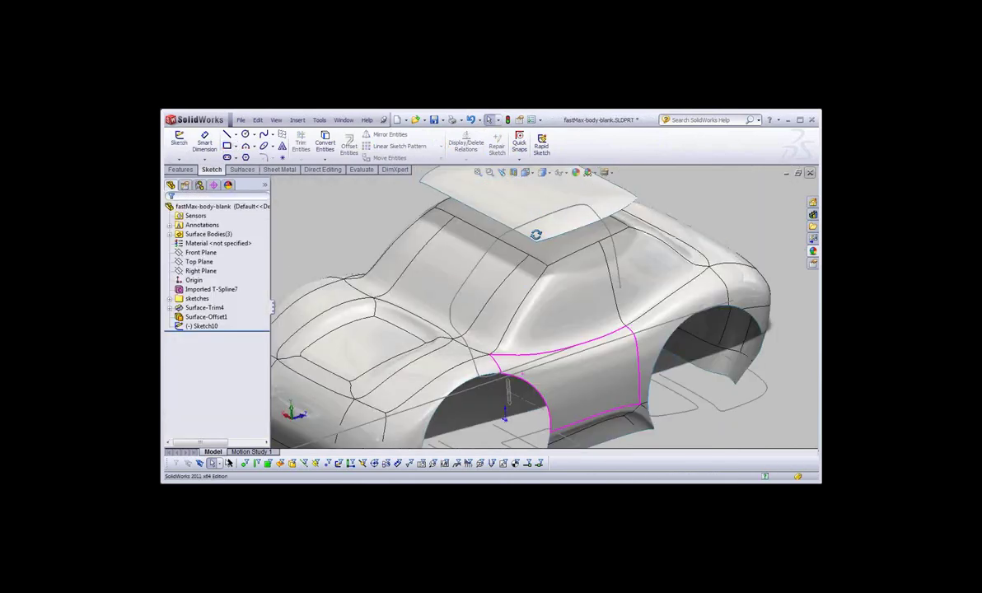
click(181, 169)
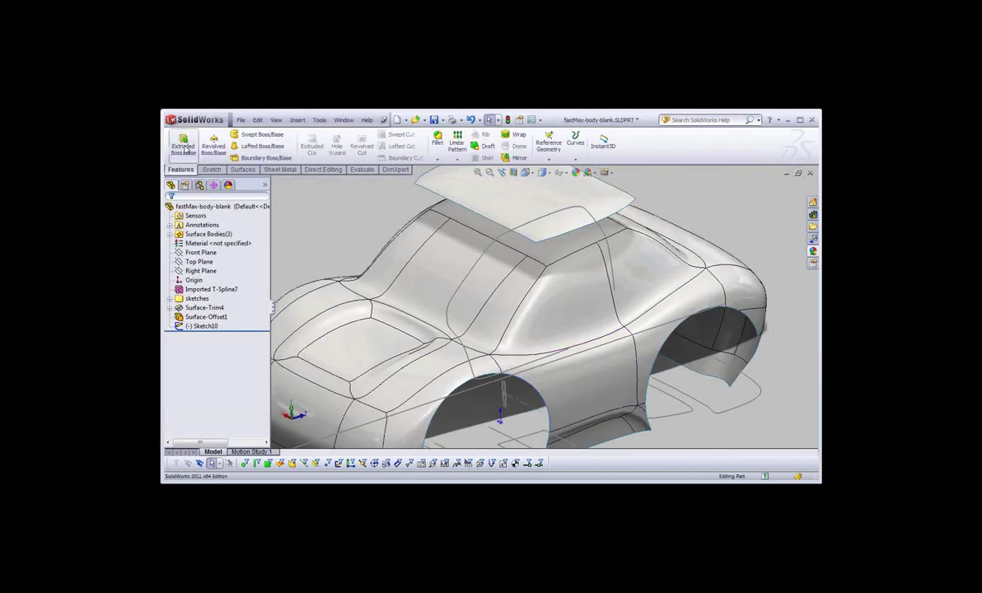
click(183, 147)
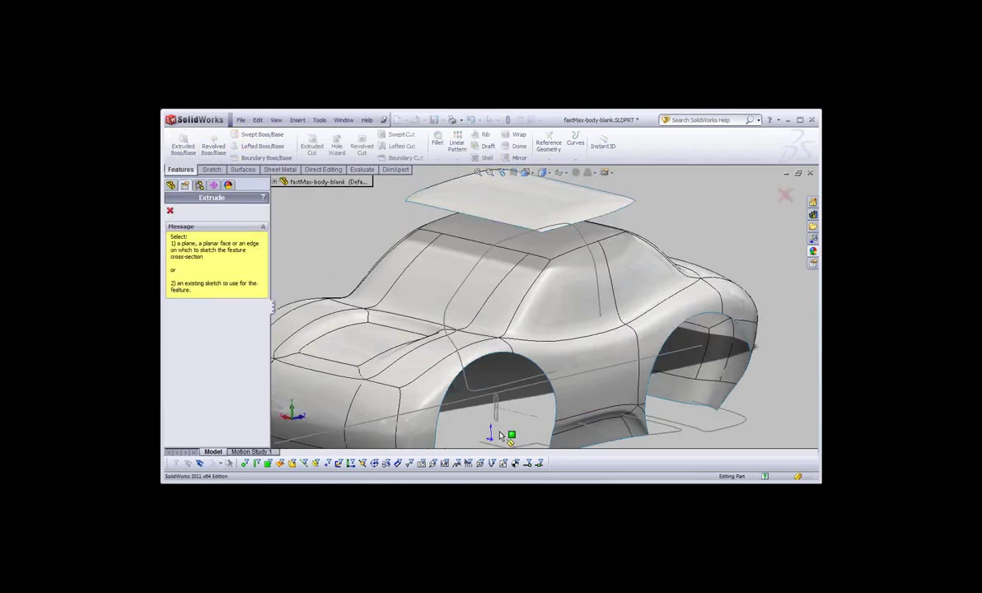
Extrude the Sketch10 rectangle 85.00mm upward into a block, then reopen Sketch10 for editing
mouse_move(523, 350)
mouse_down()
mouse_move(563, 196)
mouse_move(568, 233)
mouse_up()
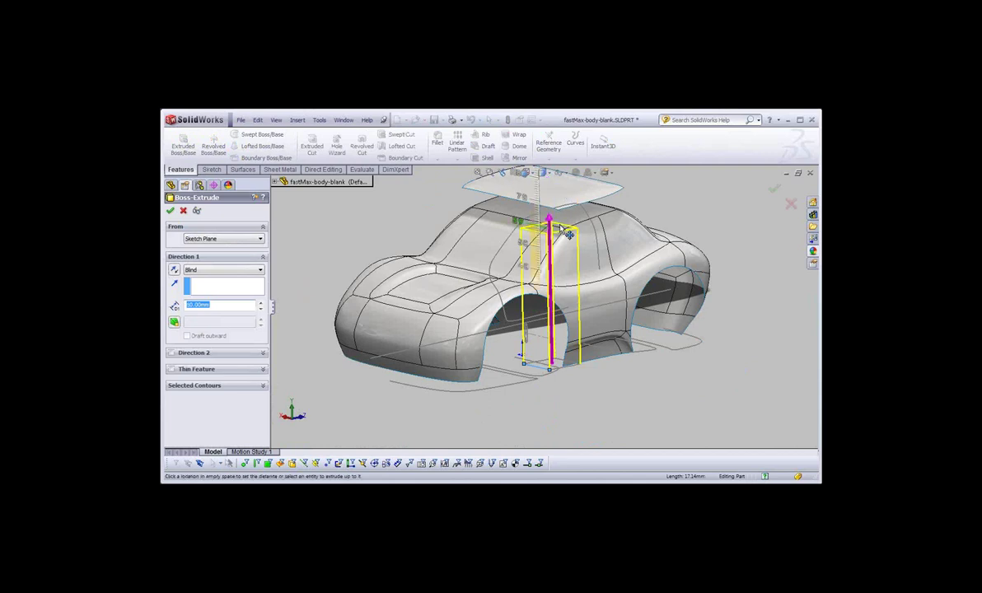
mouse_move(553, 217)
middle_down()
mouse_move(562, 319)
mouse_move(173, 215)
middle_up()
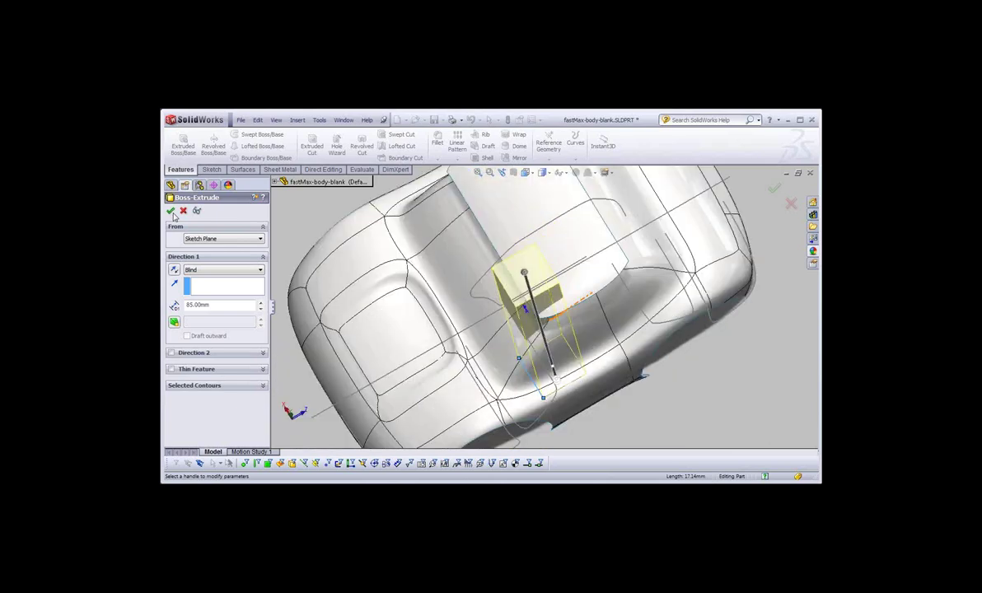
click(171, 211)
click(467, 306)
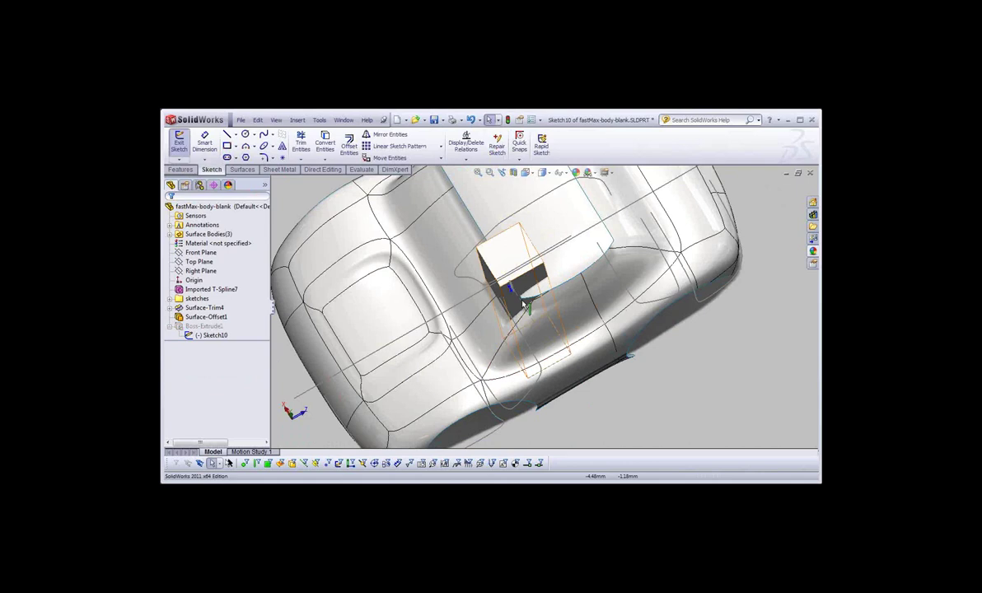
In Top view, move the rectangle's bottom-right and top-left corners, then rebuild Boss-Extrude1
middle_drag(522, 314, 523, 357)
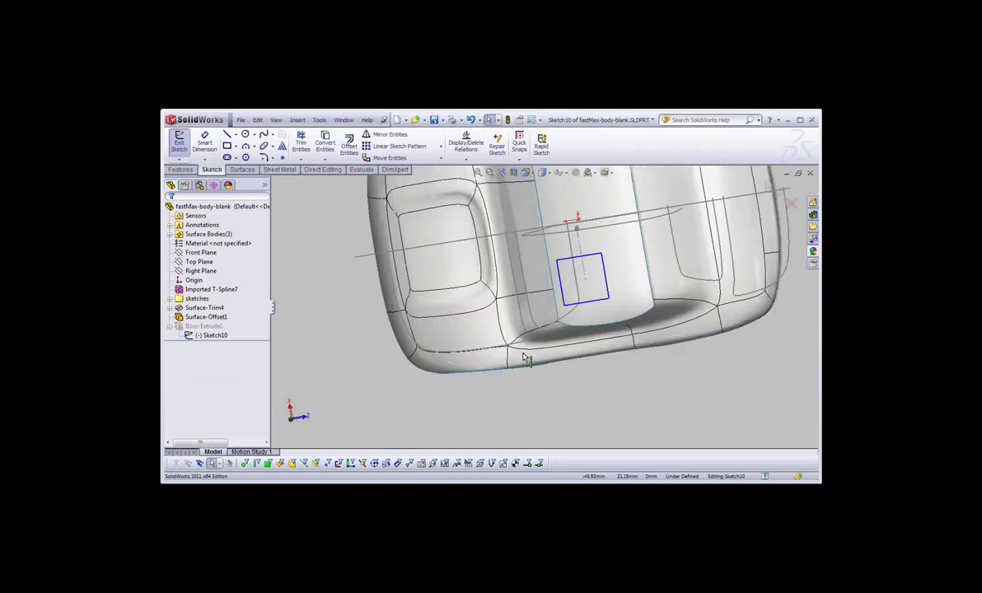
key(ctrl+5)
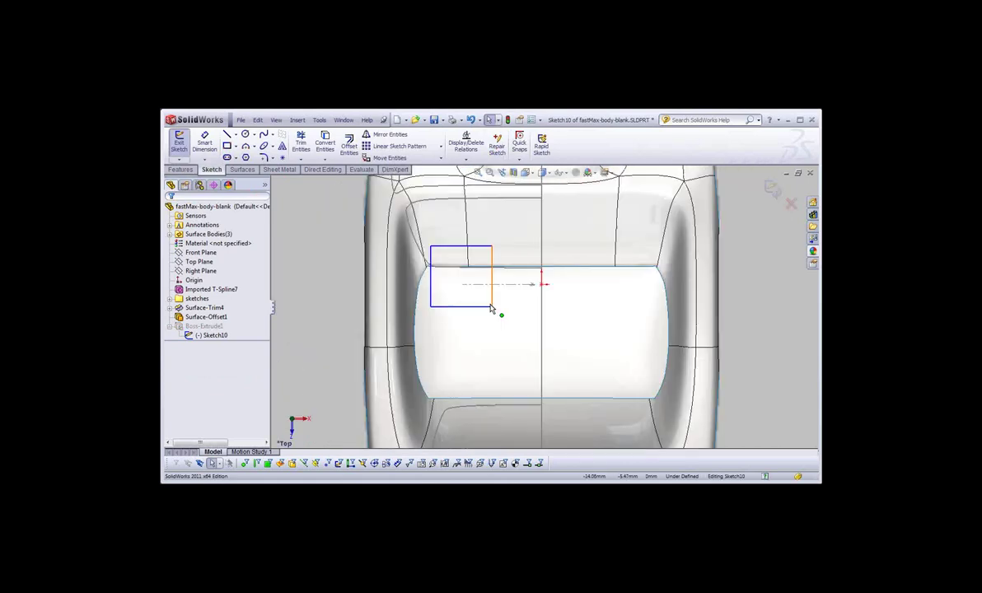
click(492, 306)
drag(536, 360, 527, 356)
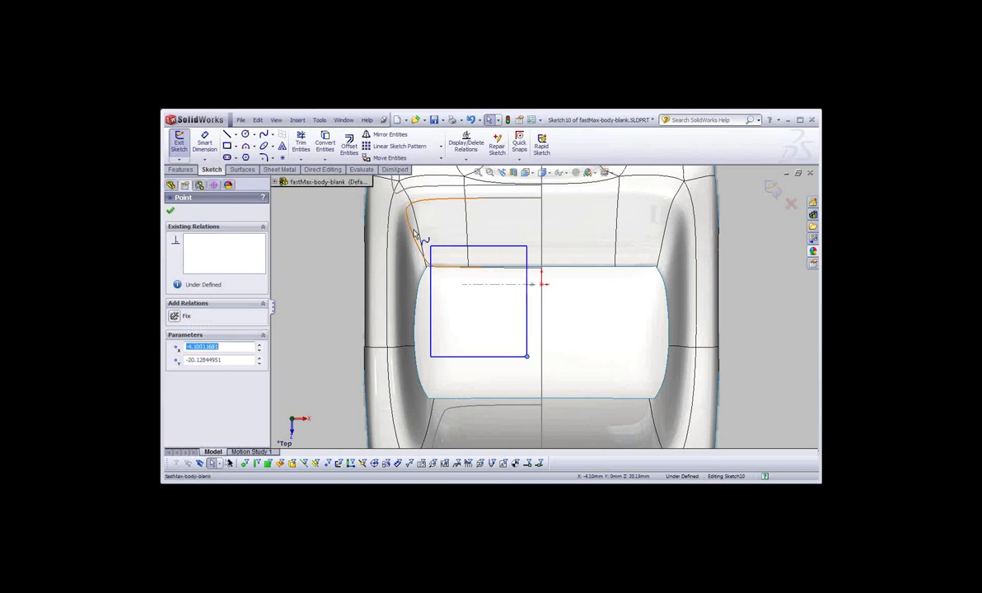
drag(428, 245, 447, 294)
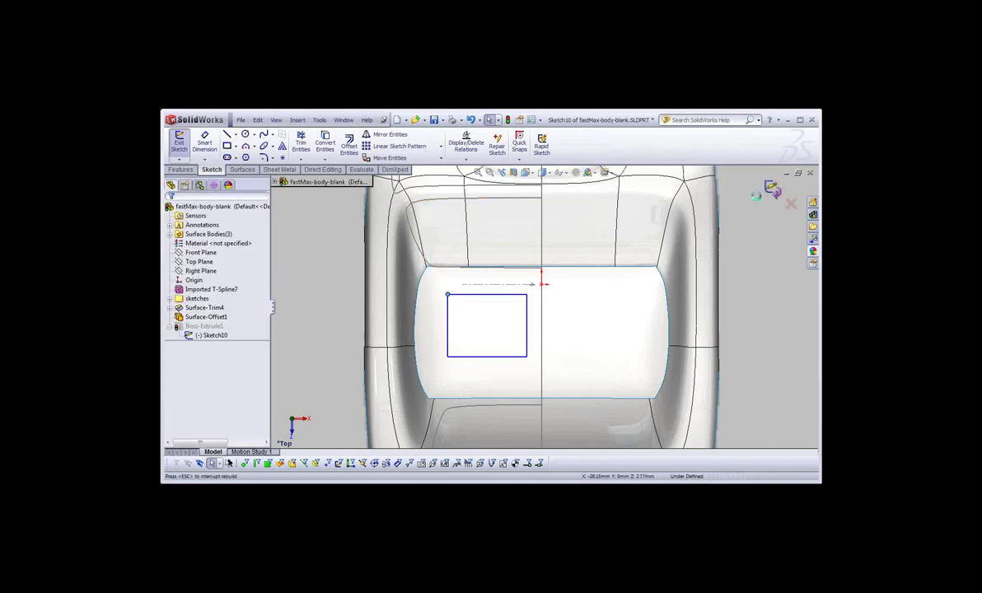
click(519, 315)
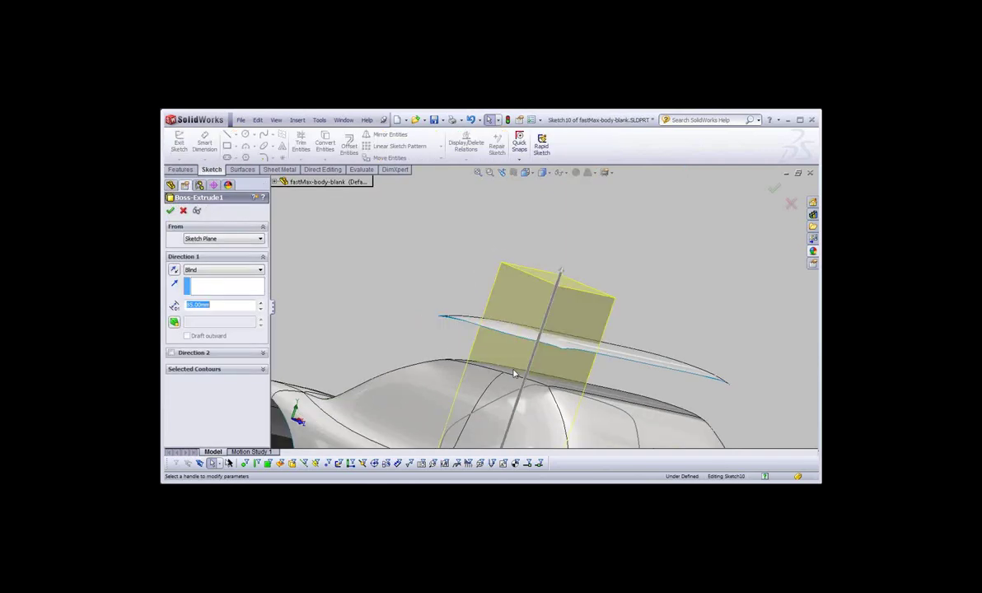
Change the block's end condition to Up To Surface, ending at the offset roof surface
click(206, 272)
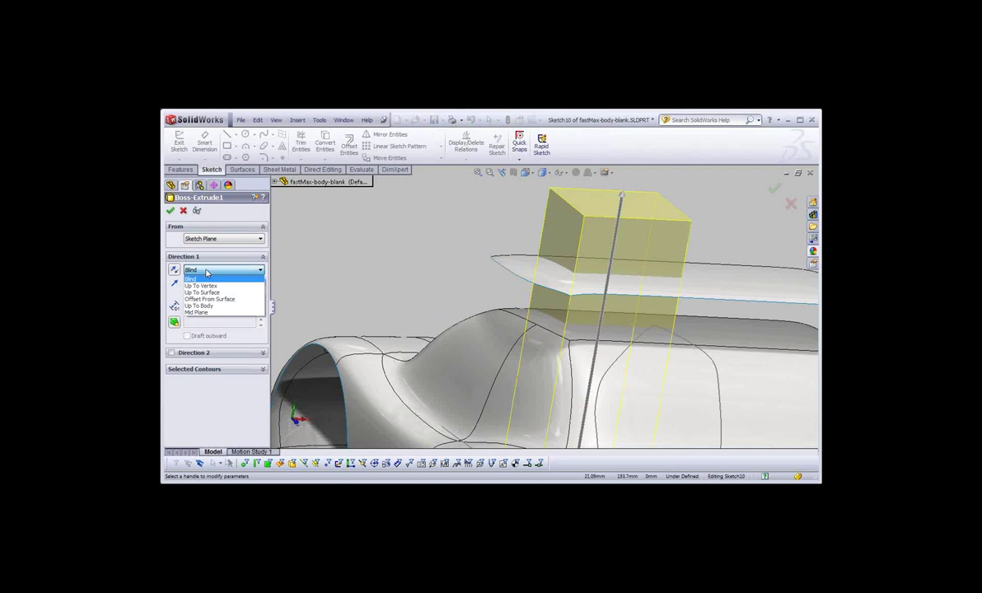
click(216, 293)
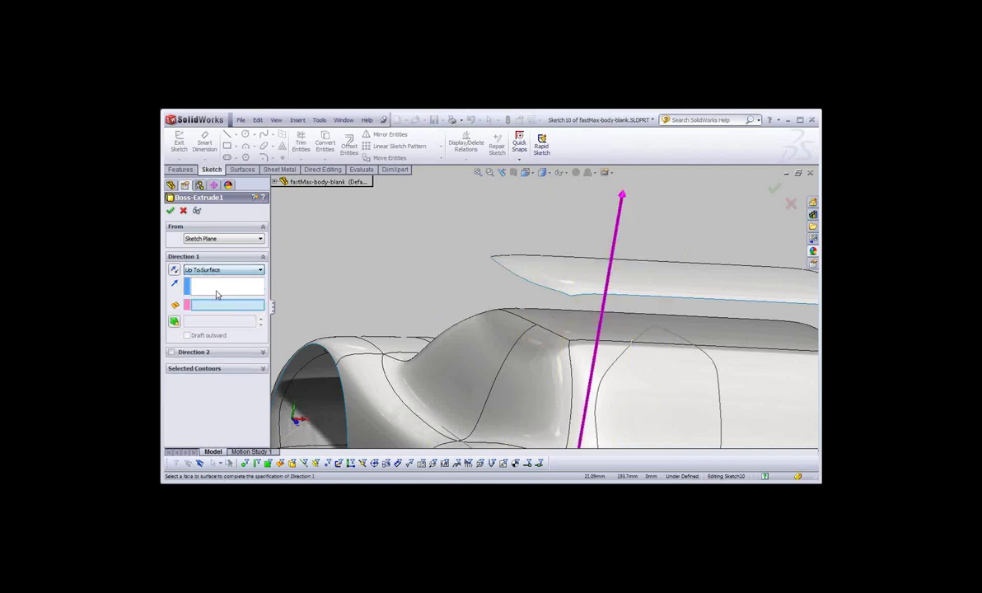
click(559, 274)
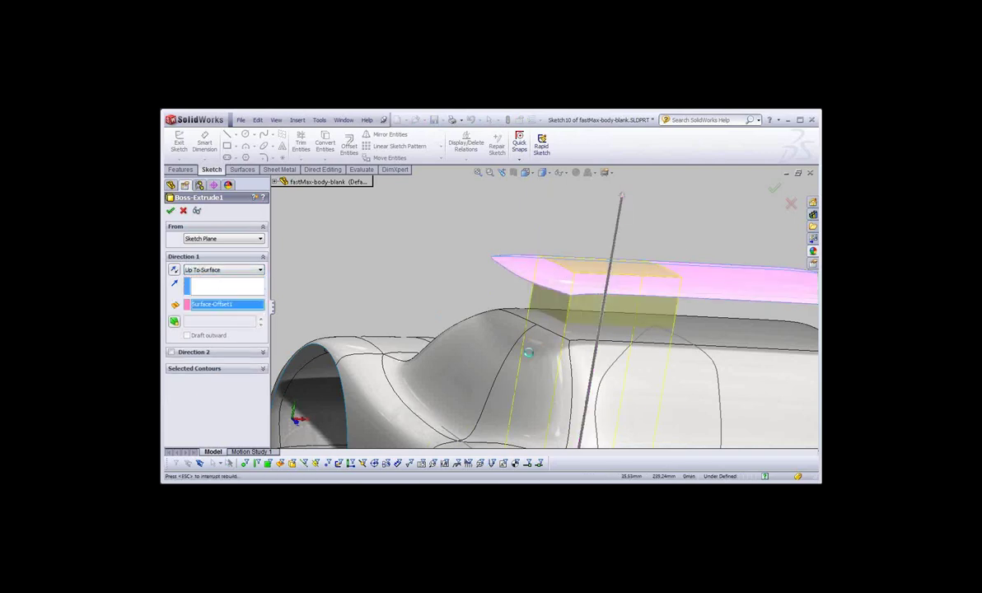
key(Return)
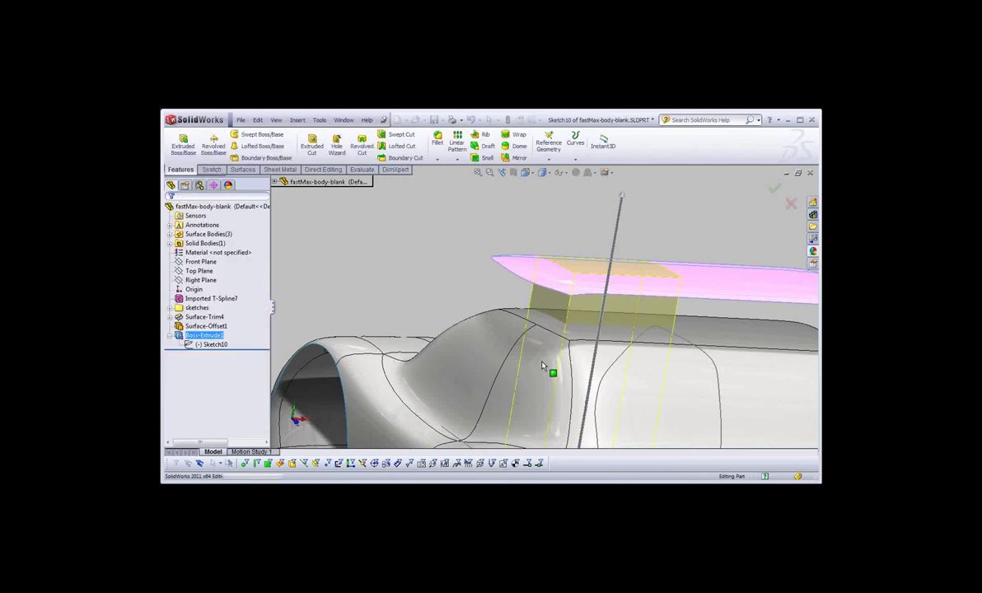
Hide the offset roof surface to view the block standing on the roof
mouse_move(542, 366)
middle_down()
mouse_move(485, 352)
mouse_move(449, 251)
middle_up()
click(449, 252)
click(440, 217)
mouse_move(458, 306)
middle_down()
mouse_move(491, 287)
mouse_move(461, 276)
middle_up()
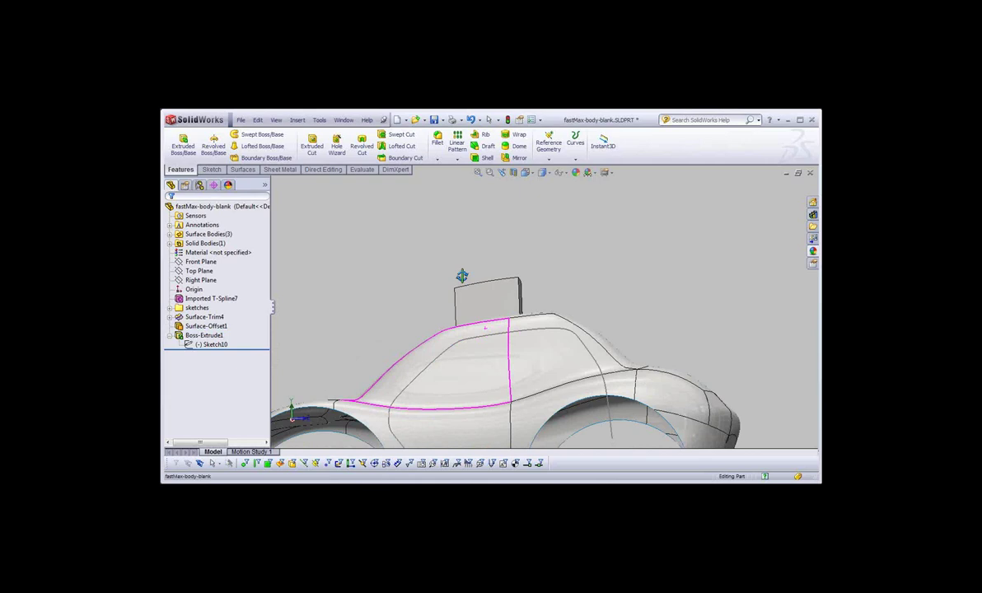
middle_drag(463, 276, 440, 275)
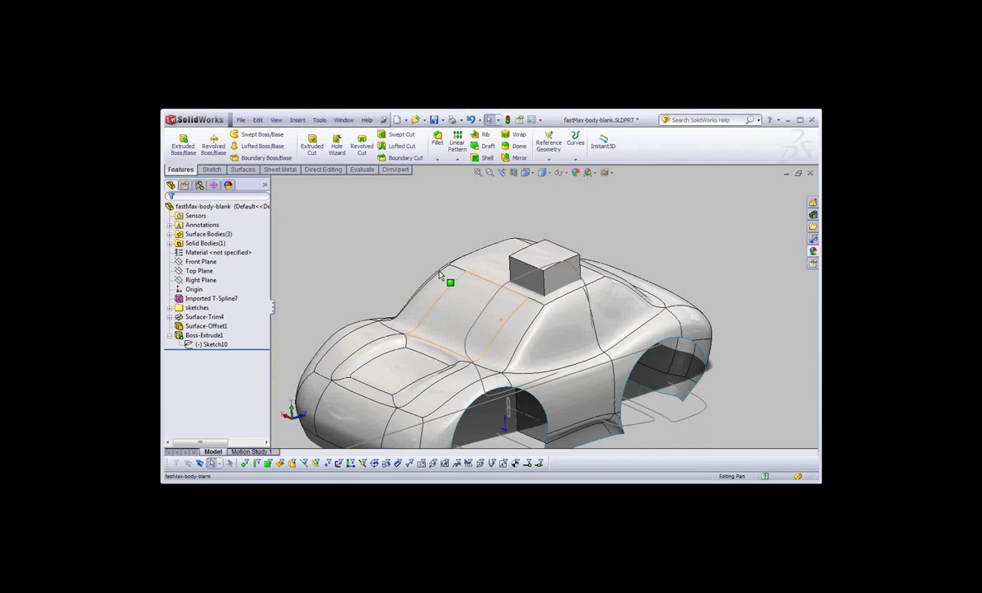
Delete Boss-Extrude1 and then the Surface-Offset1 feature from the tree
key(Delete)
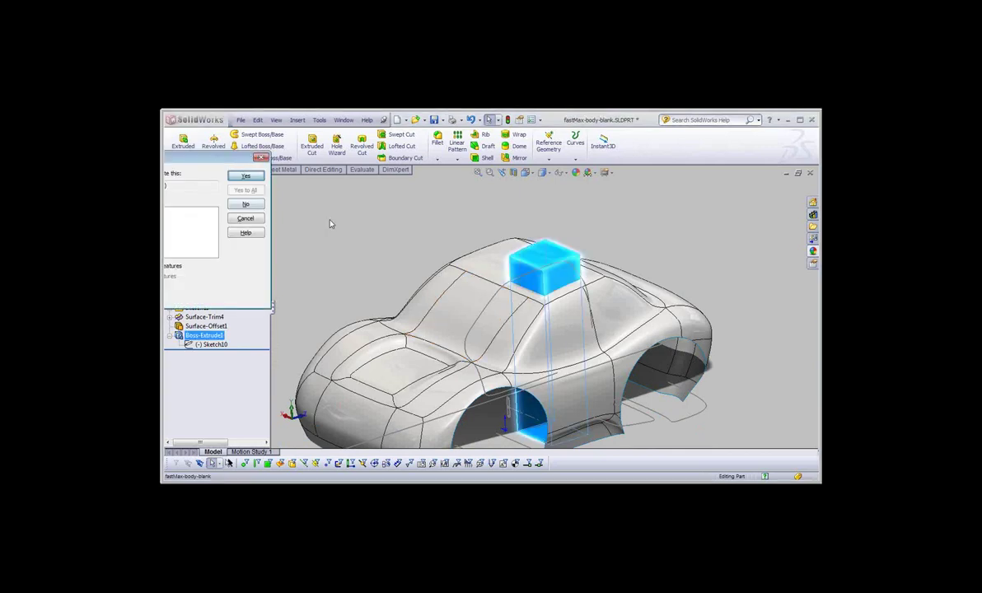
key(Return)
click(202, 316)
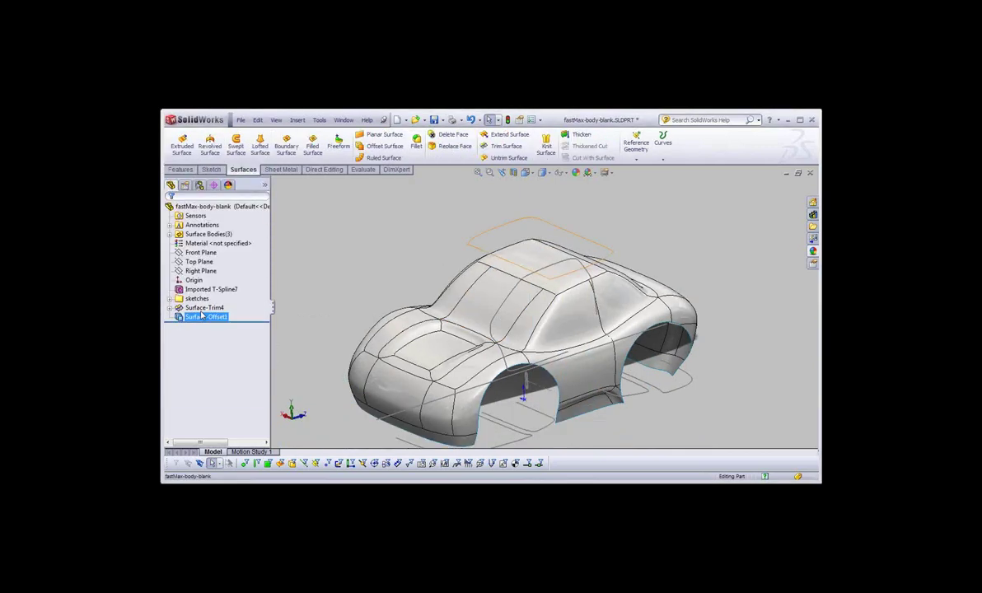
key(Delete)
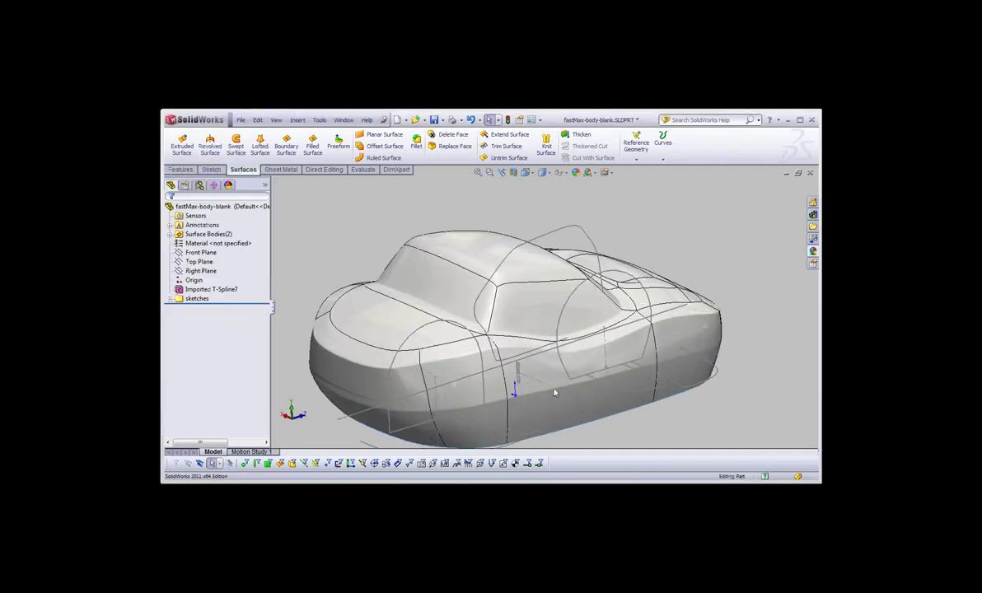
Roll the feature history back above the sketches folder
middle_drag(554, 393, 448, 304)
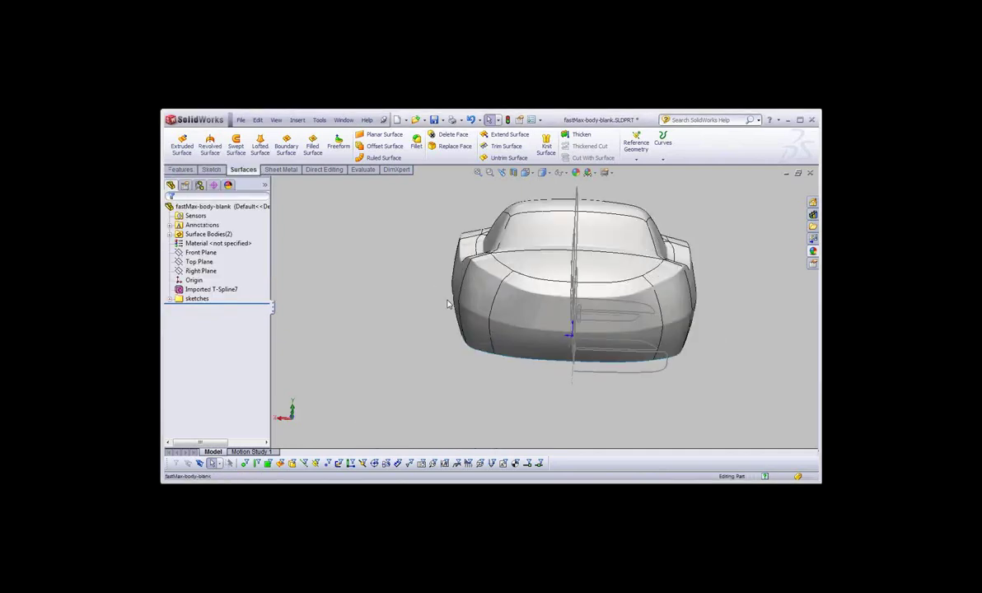
scroll(446, 305, down, 2)
mouse_move(445, 306)
middle_down()
mouse_move(520, 293)
mouse_move(505, 351)
mouse_move(478, 338)
middle_up()
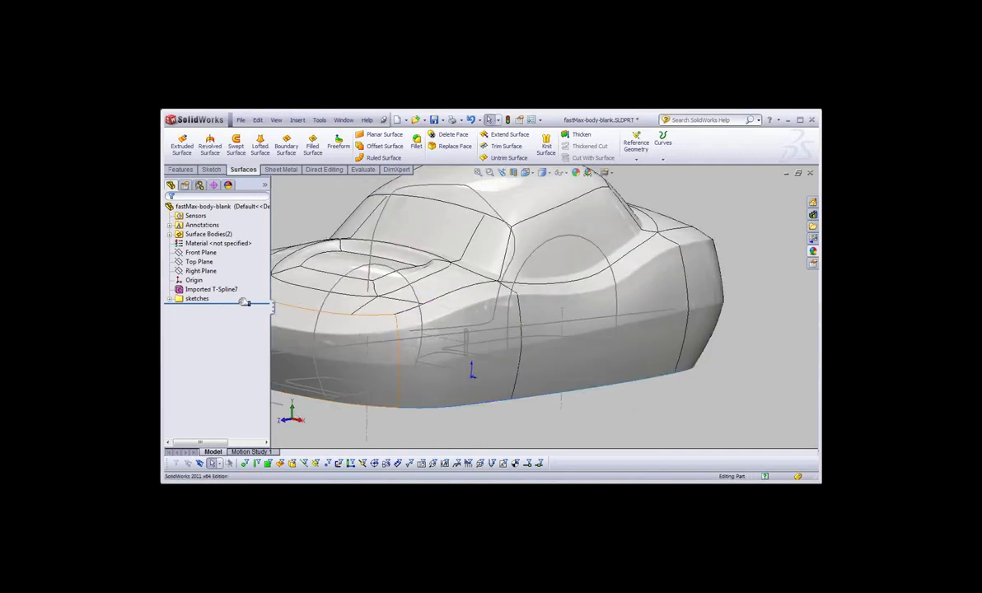
drag(218, 303, 238, 296)
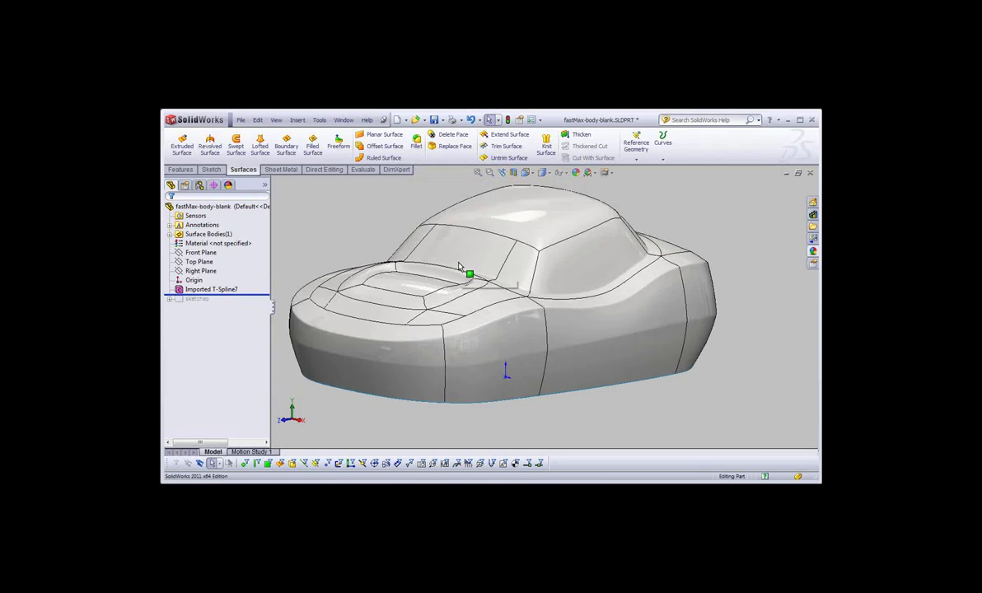
Select the roof face and side face of the car body
click(540, 202)
mouse_move(553, 262)
middle_down()
mouse_move(549, 275)
mouse_move(548, 267)
mouse_move(358, 329)
middle_up()
click(475, 391)
scroll(482, 363, down, 5)
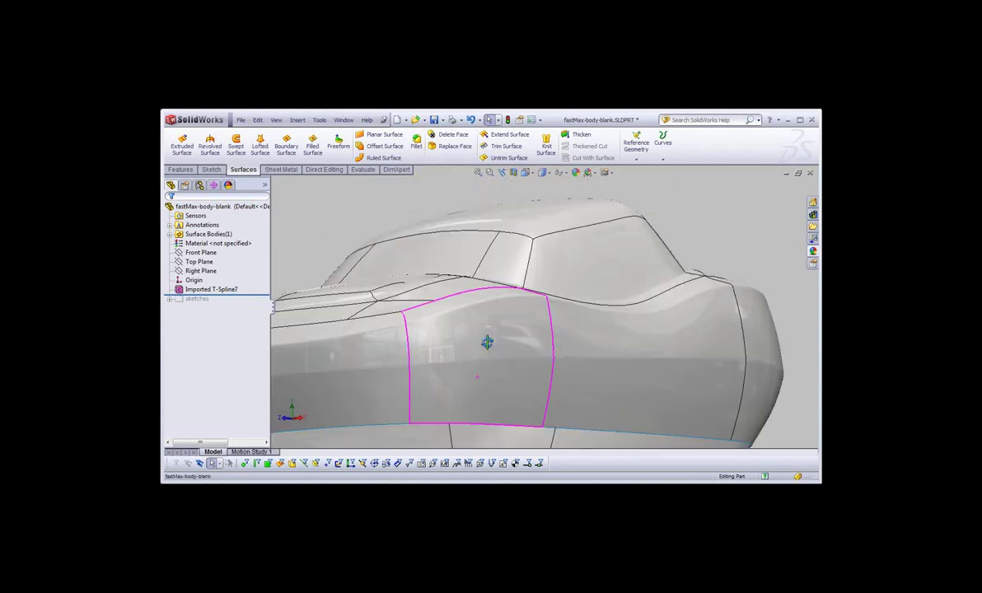
middle_drag(487, 342, 448, 247)
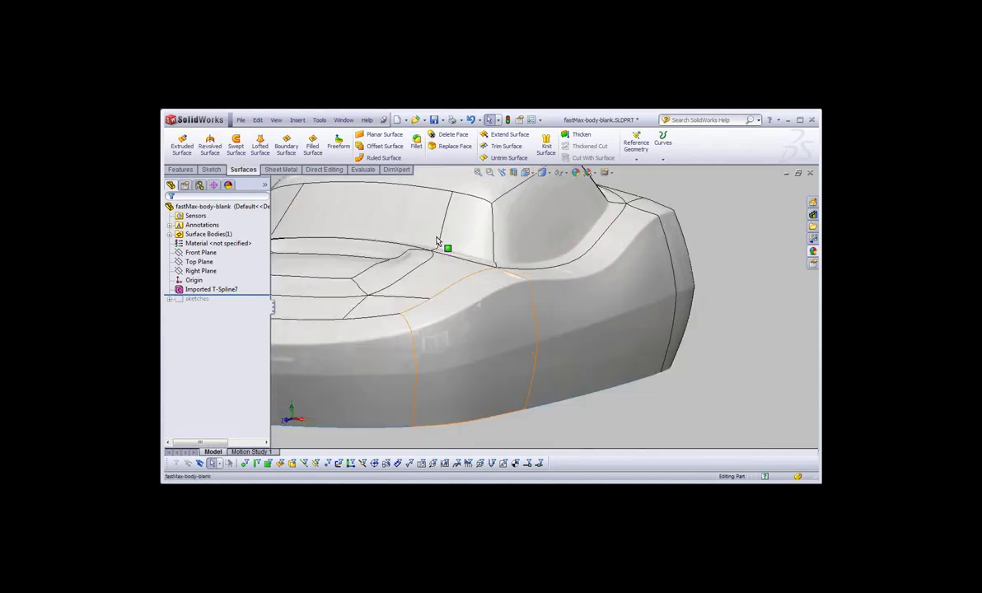
Offset the selected body face 3.00mm in the reversed, inward direction and accept it
click(495, 350)
text(3.00mm)
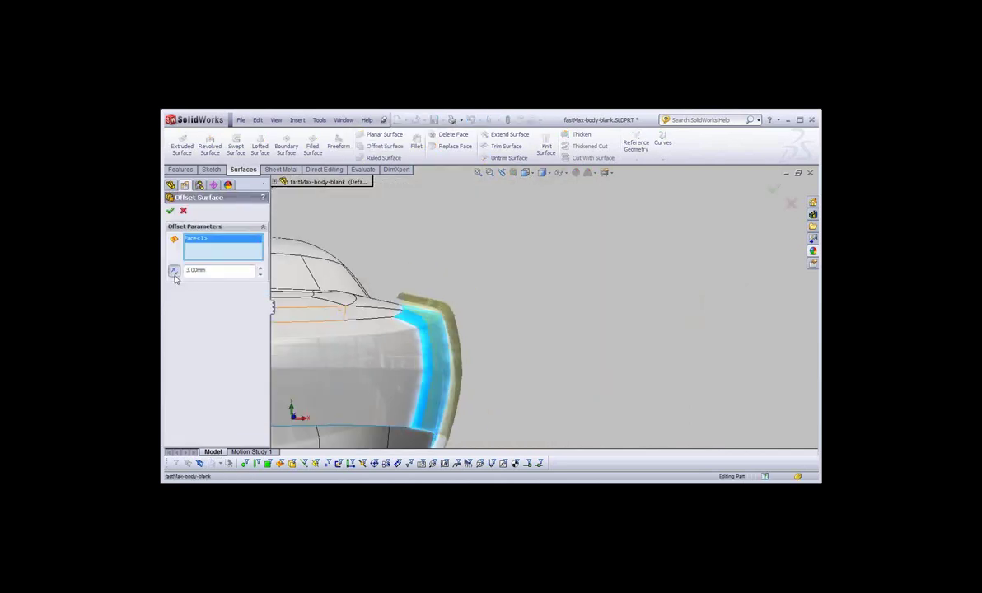
click(174, 270)
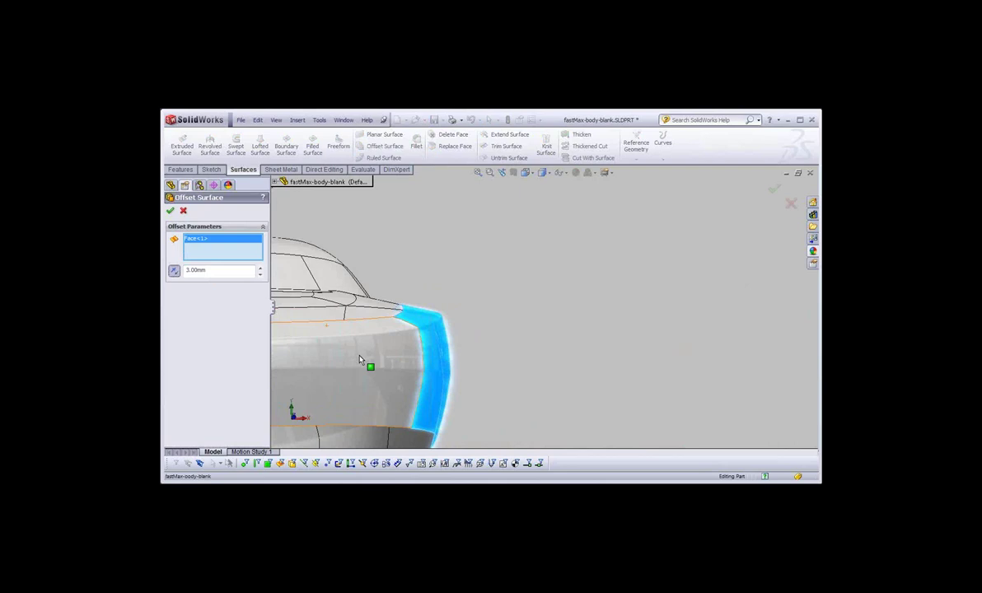
middle_drag(359, 360, 607, 262)
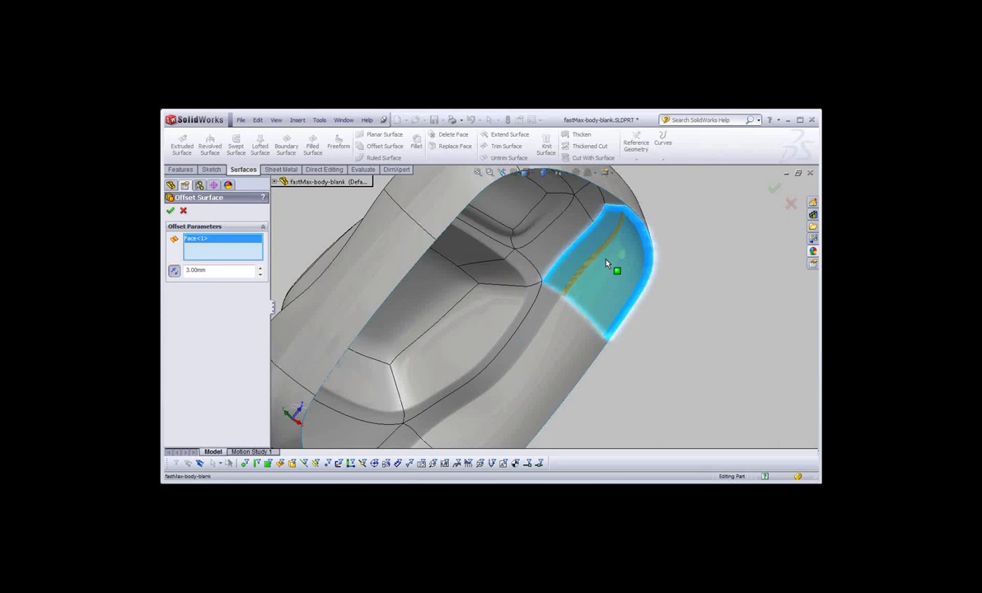
scroll(606, 264, down, 5)
scroll(456, 346, down, 5)
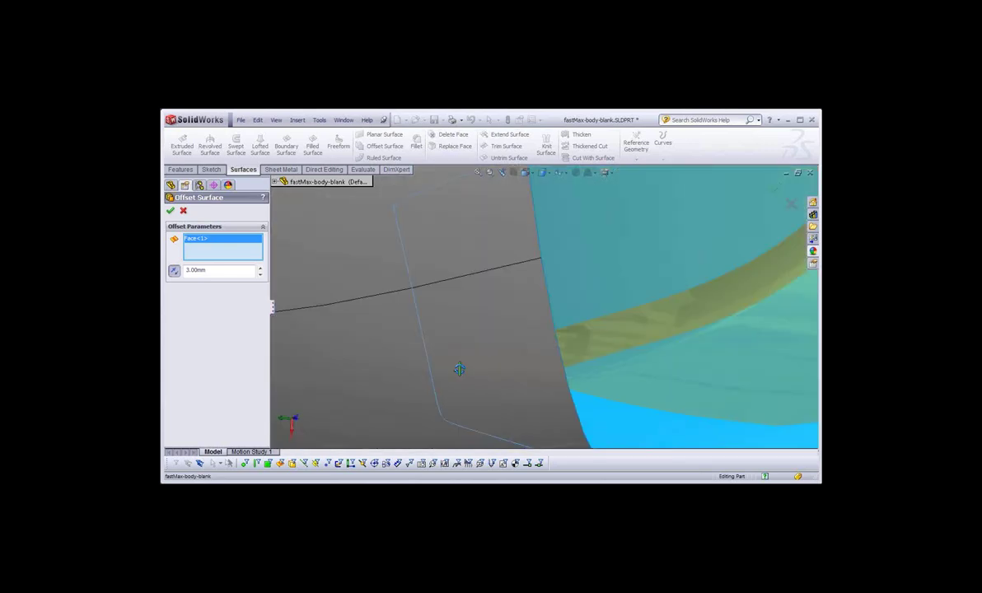
middle_drag(459, 369, 467, 376)
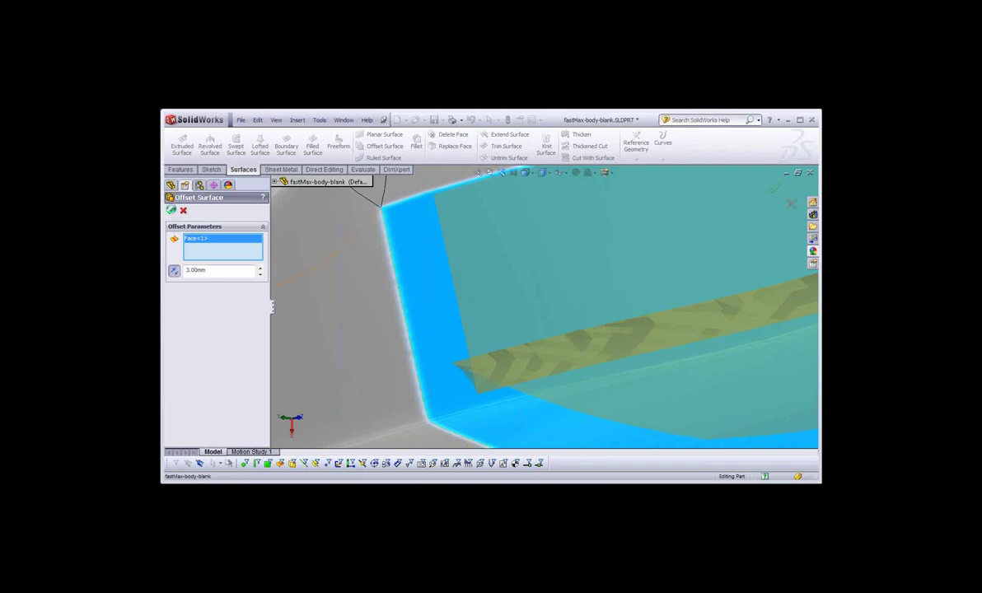
click(172, 211)
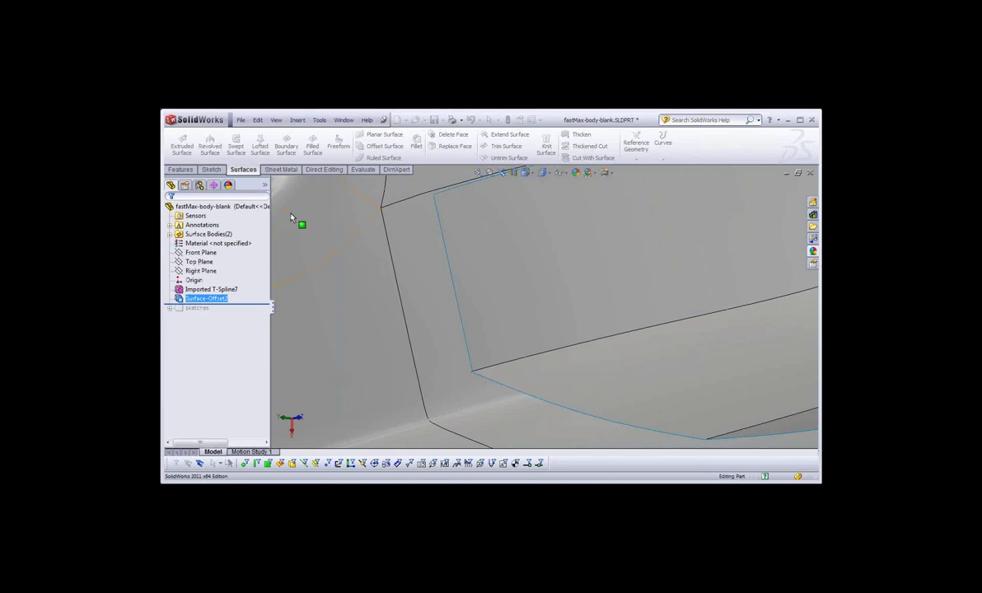
Orbit around the car body to inspect the Surface-Offset2 face
middle_drag(604, 334, 525, 354)
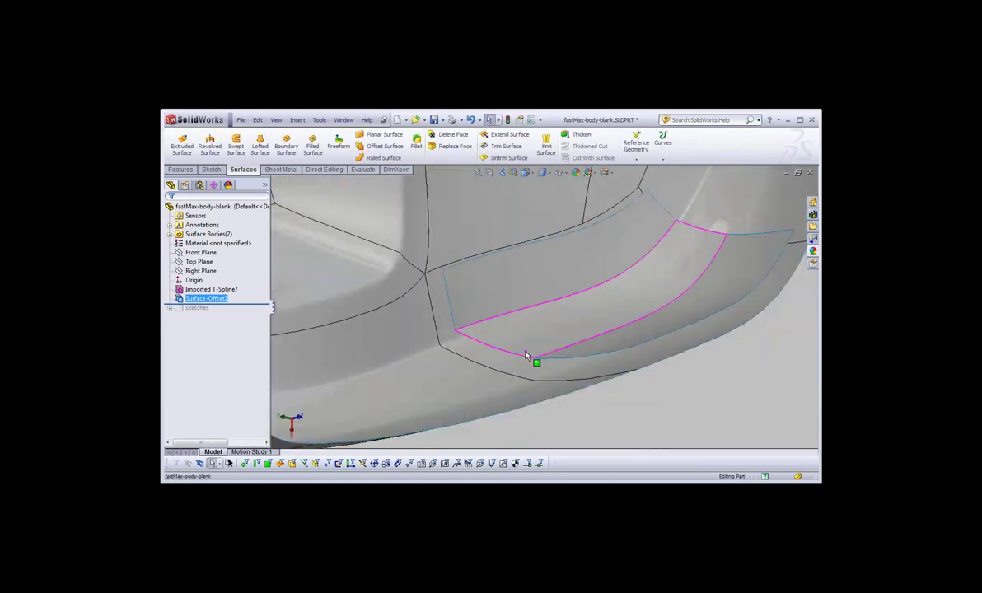
middle_drag(526, 354, 509, 360)
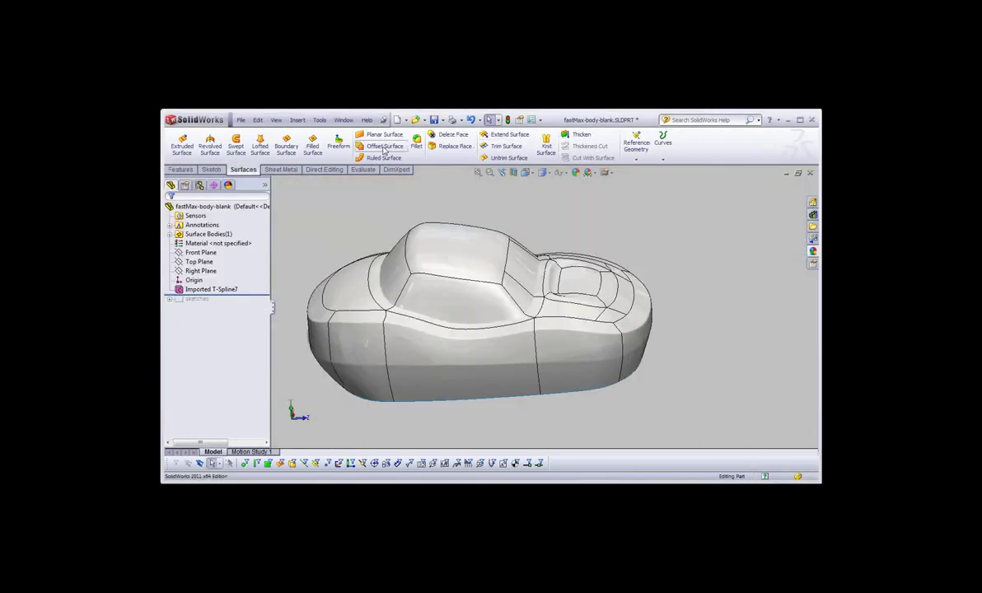
Start a new Offset Surface and select the whole Imported T-Spline7 body from Surface Bodies
click(393, 150)
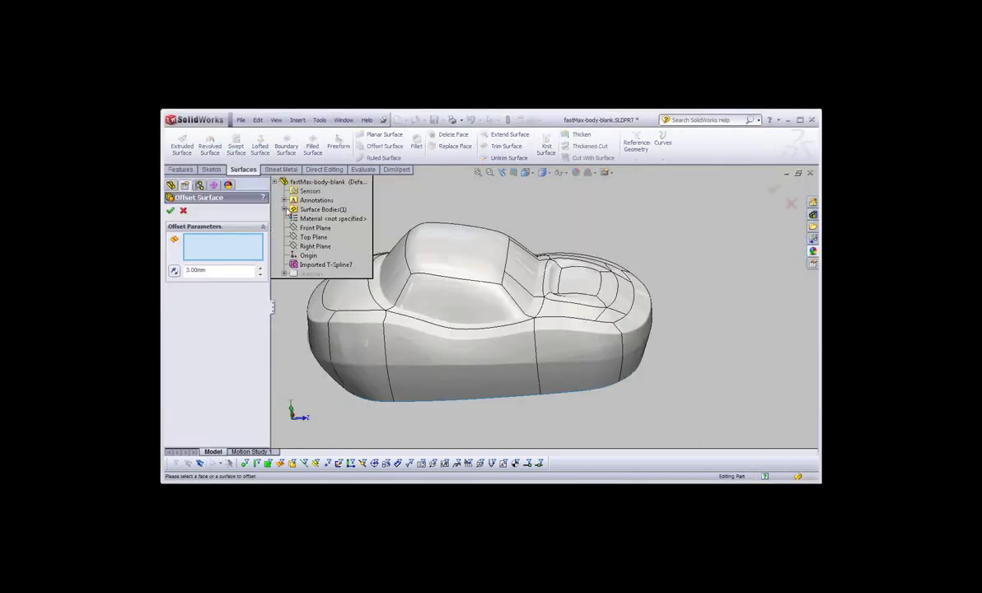
click(284, 209)
click(303, 218)
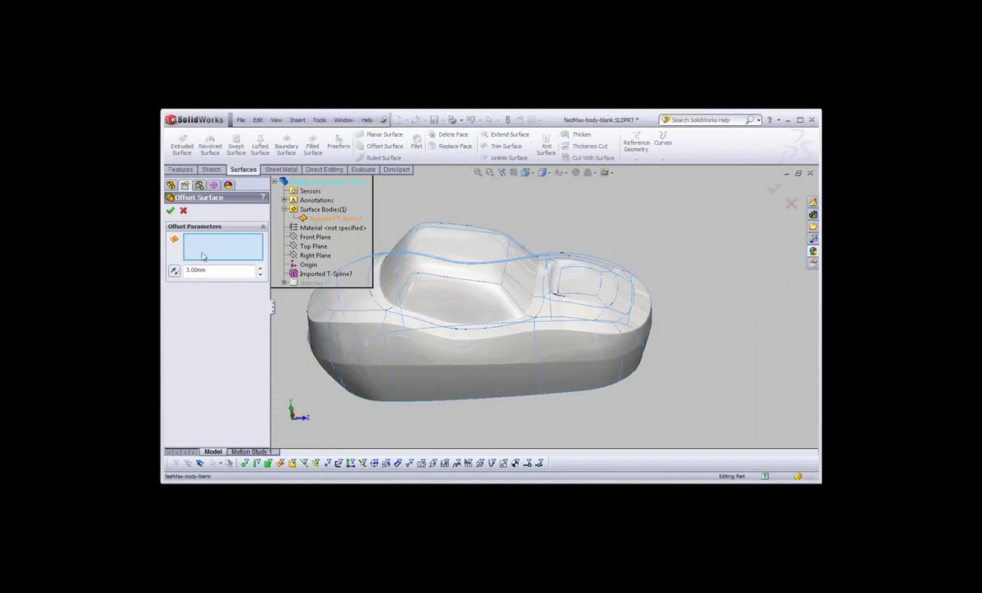
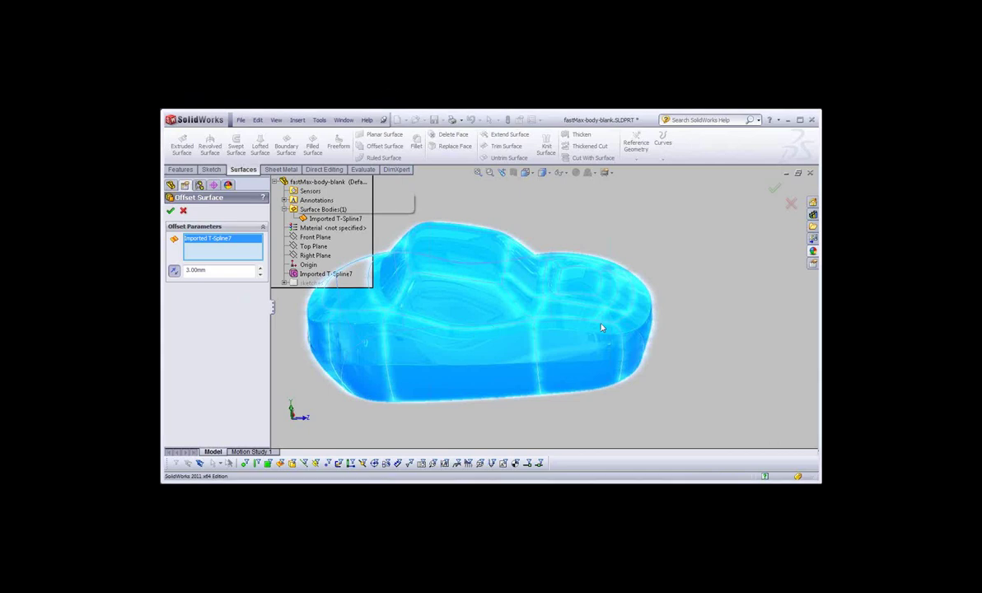
Cancel the 3 mm offset surface and orbit around the T-Spline car body to inspect its sides and front
key(Escape)
mouse_move(478, 325)
middle_down()
mouse_move(454, 328)
mouse_move(462, 272)
mouse_move(491, 201)
mouse_move(423, 280)
mouse_move(404, 289)
mouse_move(407, 280)
middle_up()
scroll(441, 320, down, 2)
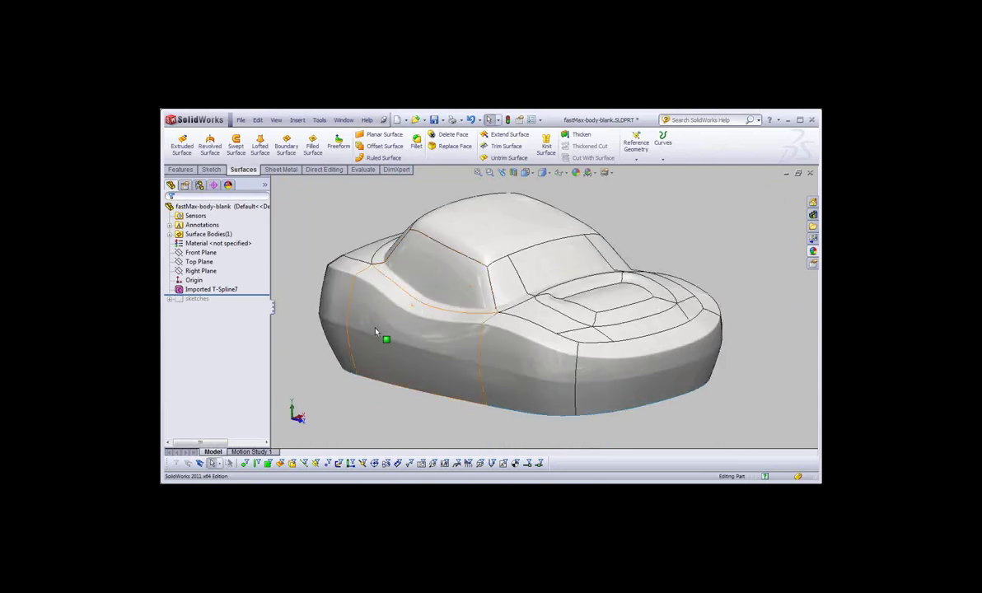
mouse_move(403, 346)
middle_down()
mouse_move(443, 322)
mouse_move(406, 327)
middle_up()
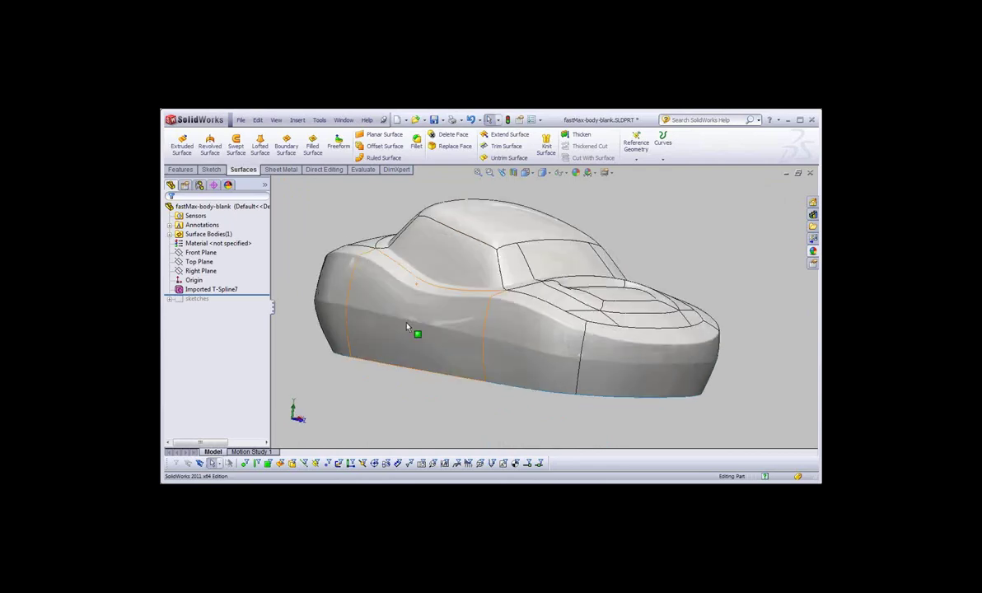
middle_drag(413, 327, 505, 330)
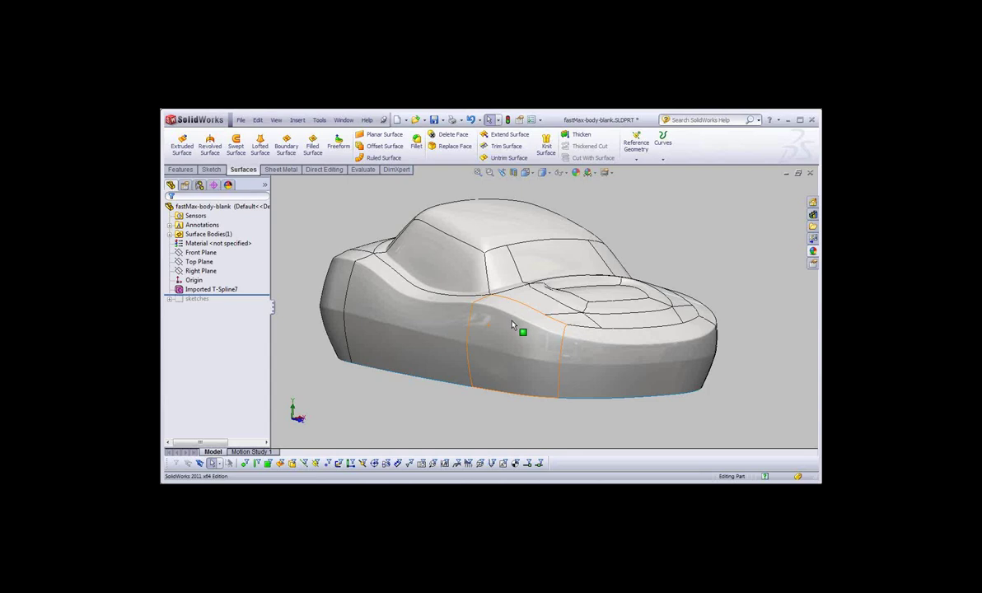
middle_drag(513, 325, 528, 316)
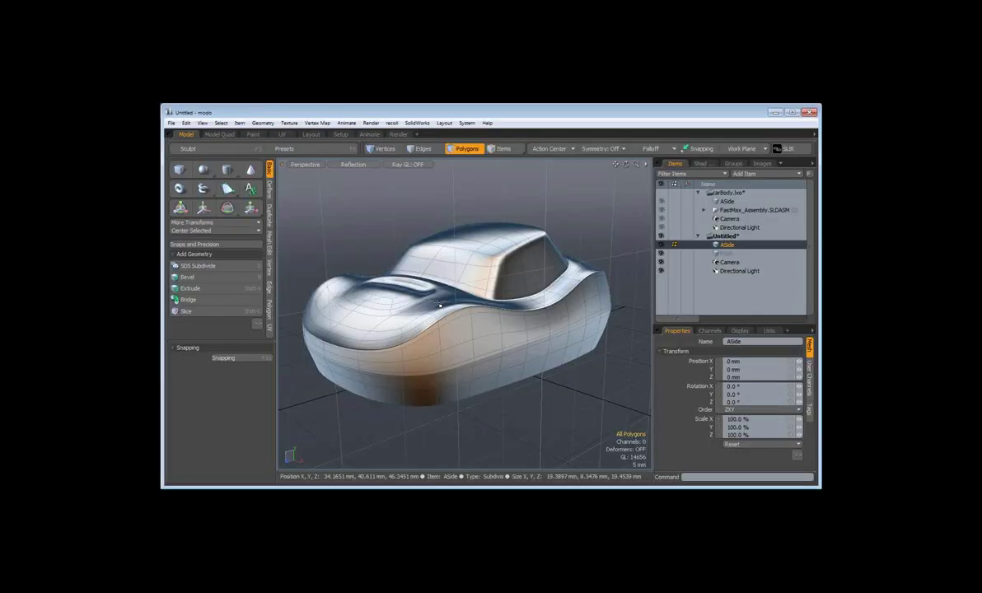
Orbit the modo car body mesh down to a low, side-on view
mouse_move(439, 305)
alt+mouse_down()
mouse_move(481, 351)
mouse_move(500, 301)
alt+mouse_up()
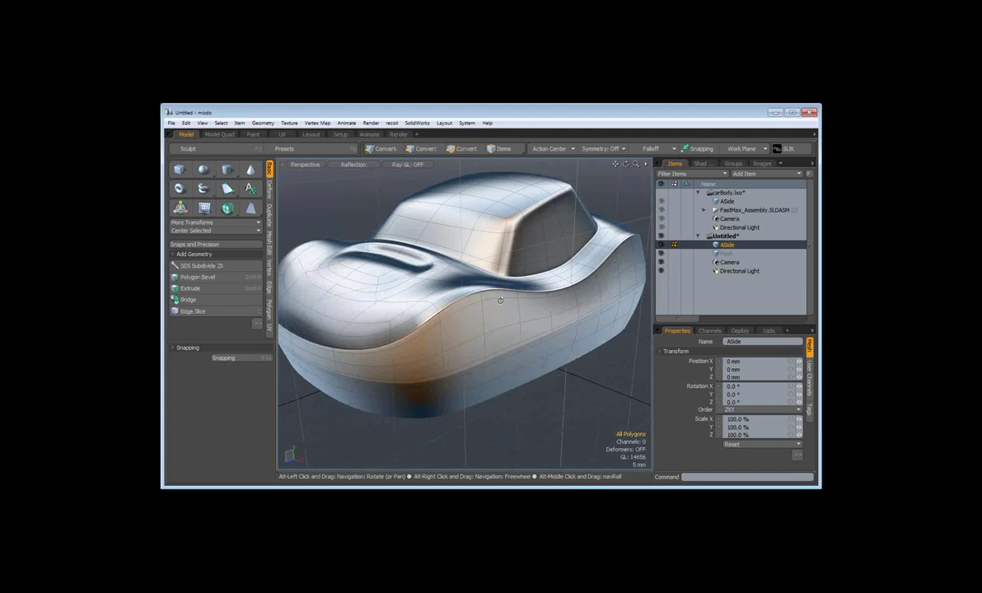
mouse_move(500, 301)
alt+mouse_down()
mouse_move(497, 340)
mouse_move(359, 328)
mouse_move(418, 343)
mouse_move(534, 341)
mouse_move(549, 306)
mouse_move(480, 325)
alt+mouse_up()
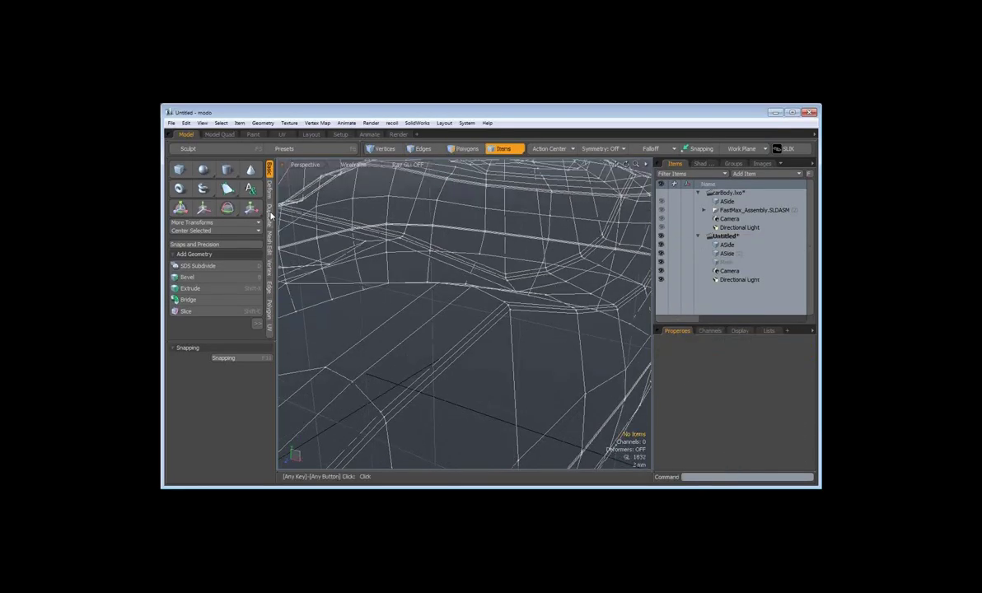
Apply a -3 mm Push deformation to the copied car body, then orbit and zoom to check the rear
click(269, 188)
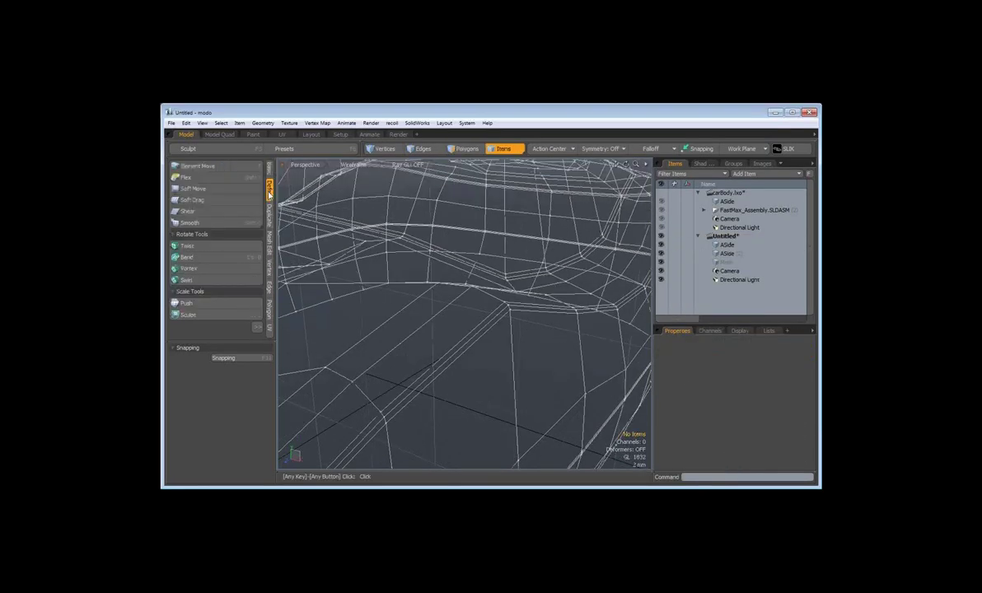
click(214, 304)
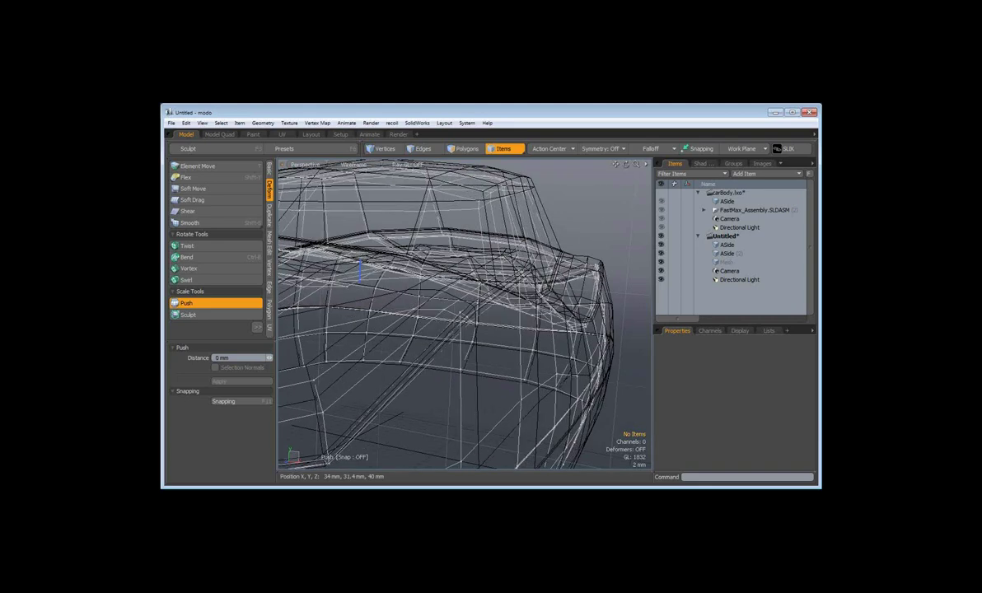
alt+drag(540, 285, 614, 266)
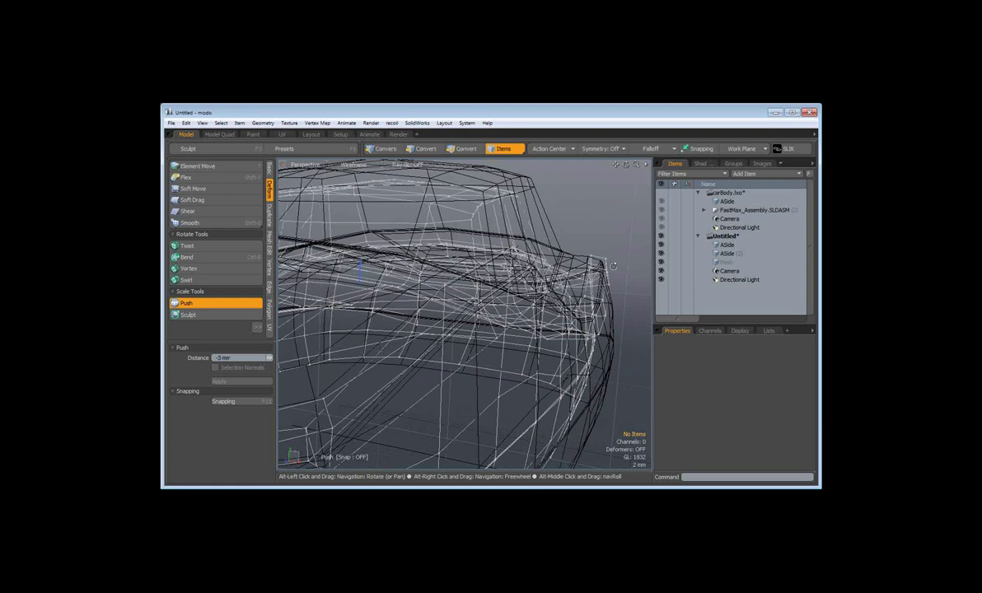
alt+drag(614, 266, 647, 262)
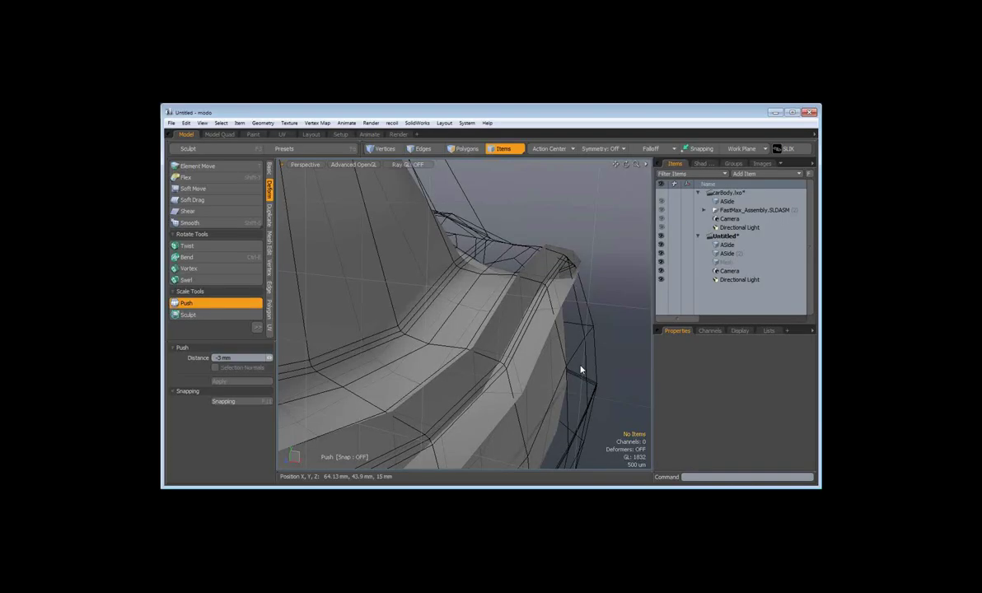
ctrl+alt+drag(580, 370, 356, 429)
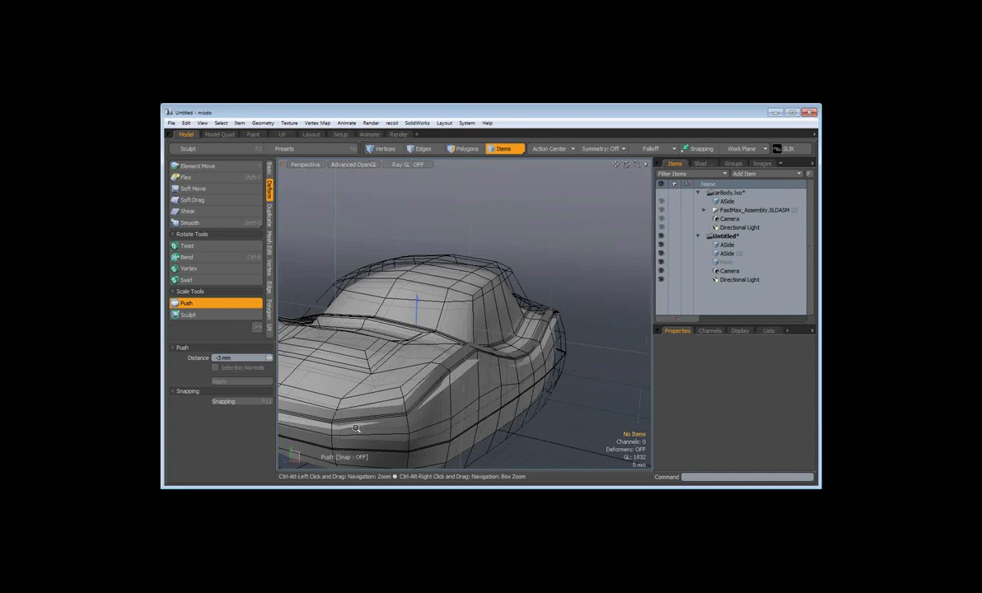
alt+drag(355, 429, 438, 372)
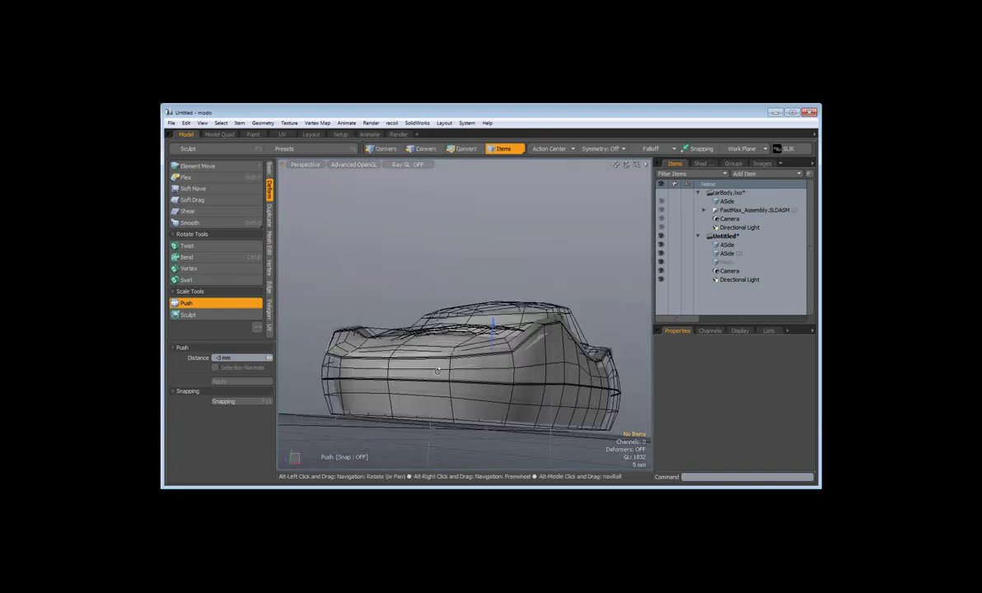
mouse_move(438, 372)
alt+mouse_down()
mouse_move(472, 347)
mouse_move(512, 201)
mouse_move(491, 312)
mouse_move(370, 333)
mouse_move(388, 332)
alt+mouse_up()
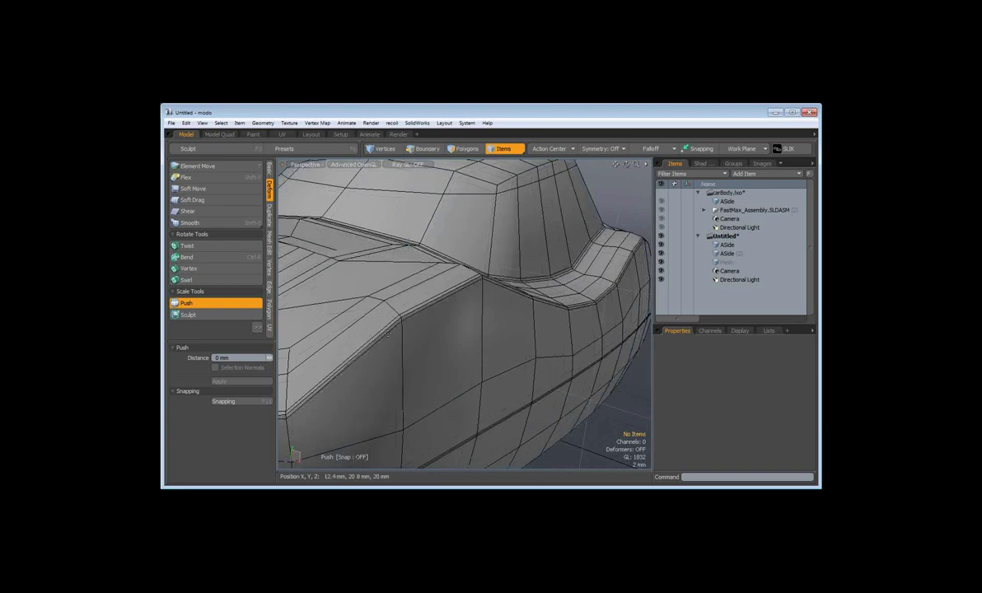
Bevel the 28 edges along the car body's shoulder line into doubled, tighter edges
key(q)
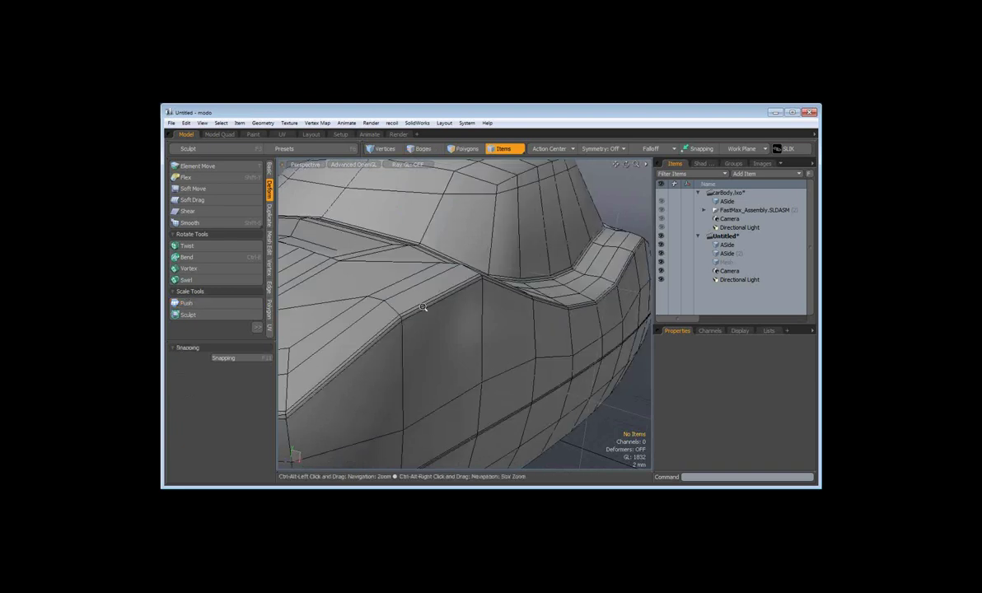
ctrl+alt+drag(422, 307, 453, 302)
key(2)
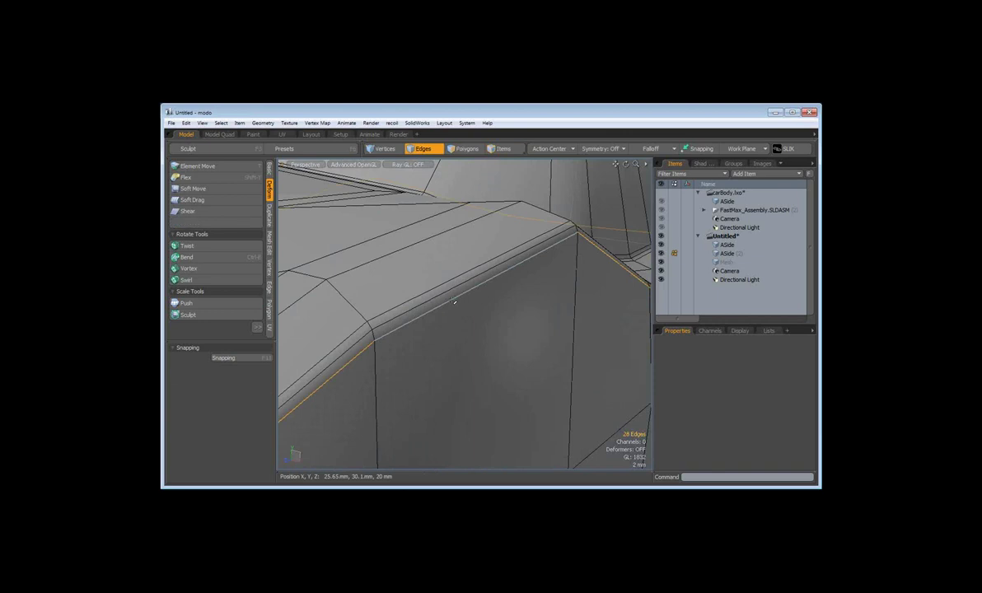
key(b)
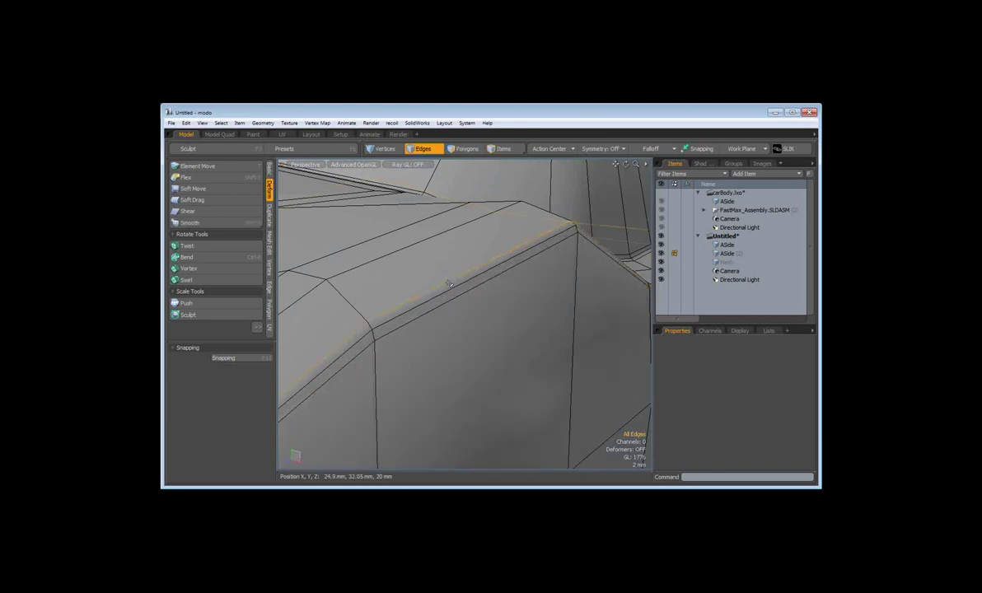
key(q)
mouse_move(491, 274)
ctrl+alt+mouse_down()
mouse_move(405, 301)
mouse_move(525, 300)
mouse_move(507, 313)
ctrl+alt+mouse_up()
double_click(508, 314)
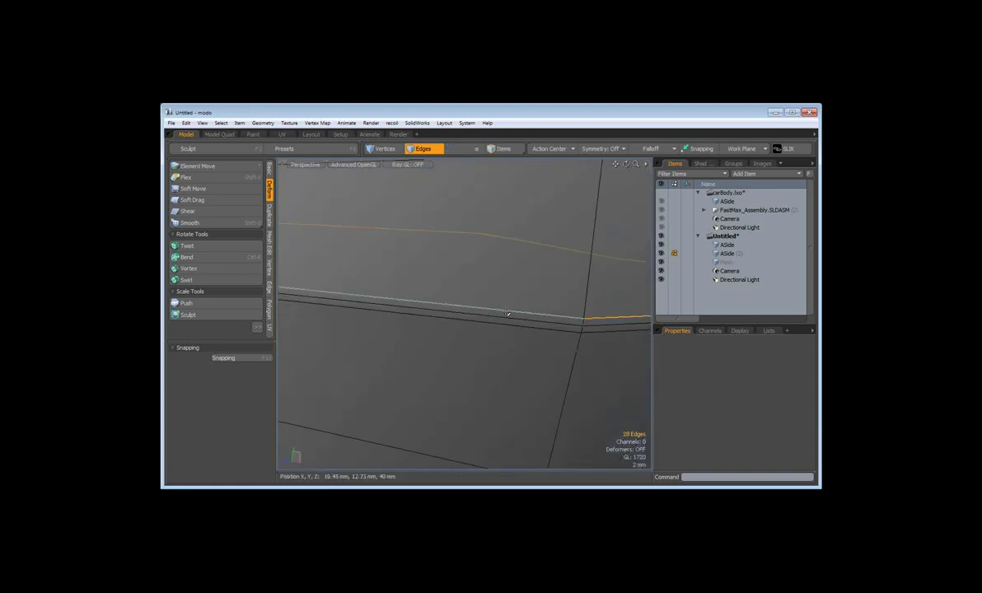
click(547, 249)
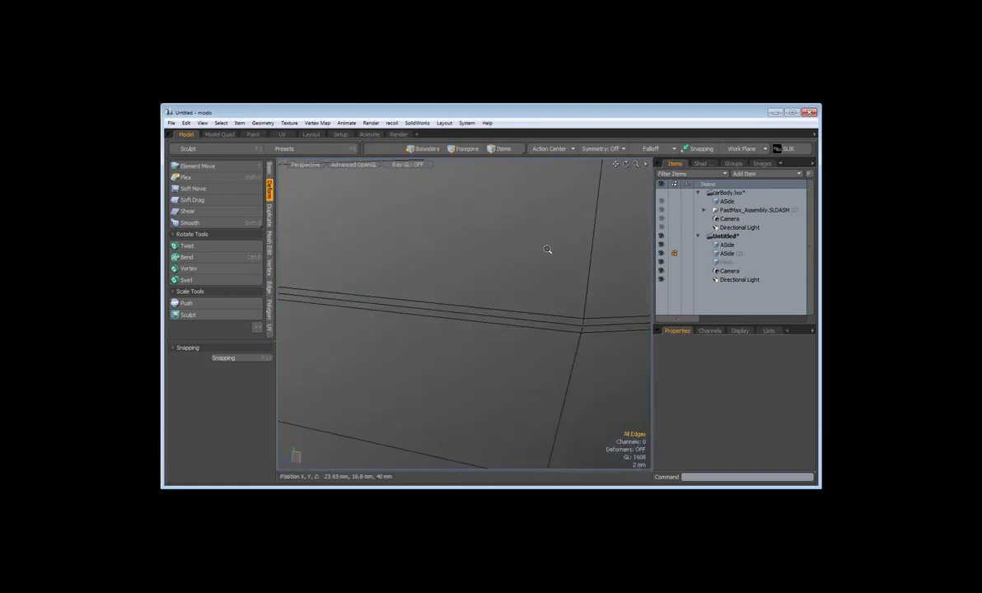
mouse_move(547, 249)
ctrl+alt+mouse_down()
mouse_move(515, 251)
mouse_move(453, 337)
mouse_move(506, 297)
ctrl+alt+mouse_up()
Push the mesh -3 mm again, then select ASide in the Untitled scene
click(186, 303)
click(505, 297)
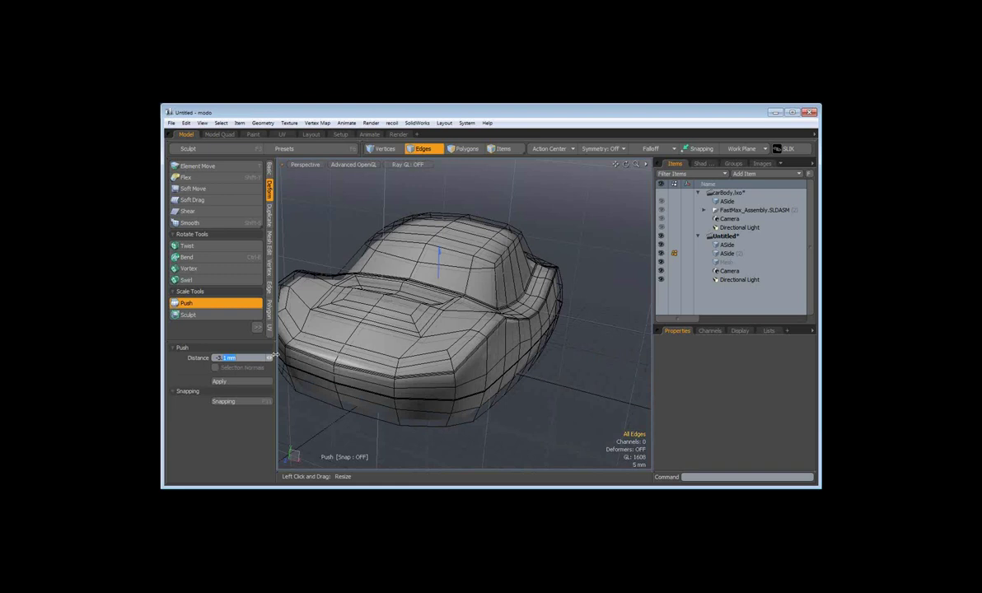
click(243, 357)
key(space)
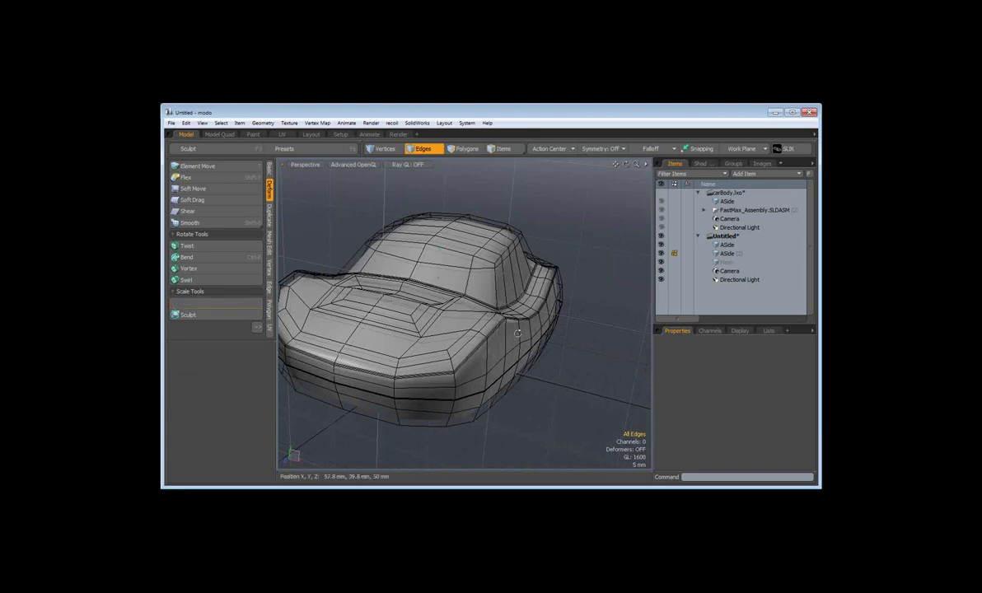
key(alt)
mouse_move(488, 340)
ctrl+alt+mouse_down()
mouse_move(519, 297)
mouse_move(418, 341)
mouse_move(511, 301)
mouse_move(502, 316)
mouse_move(386, 373)
mouse_move(393, 326)
mouse_move(447, 321)
mouse_move(418, 336)
mouse_move(402, 242)
ctrl+alt+mouse_up()
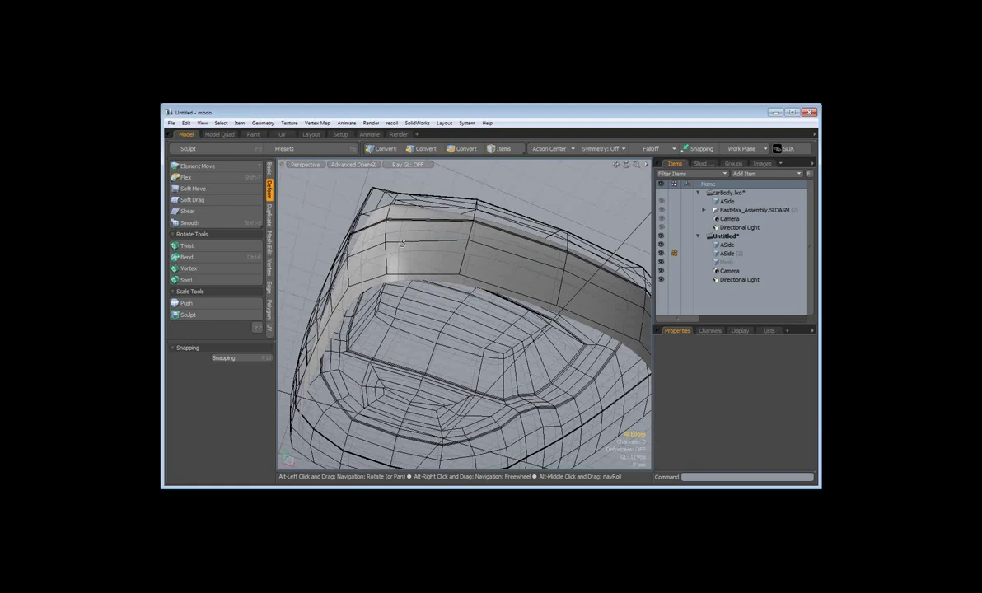
mouse_move(402, 243)
alt+mouse_down()
mouse_move(490, 225)
mouse_move(433, 231)
alt+mouse_up()
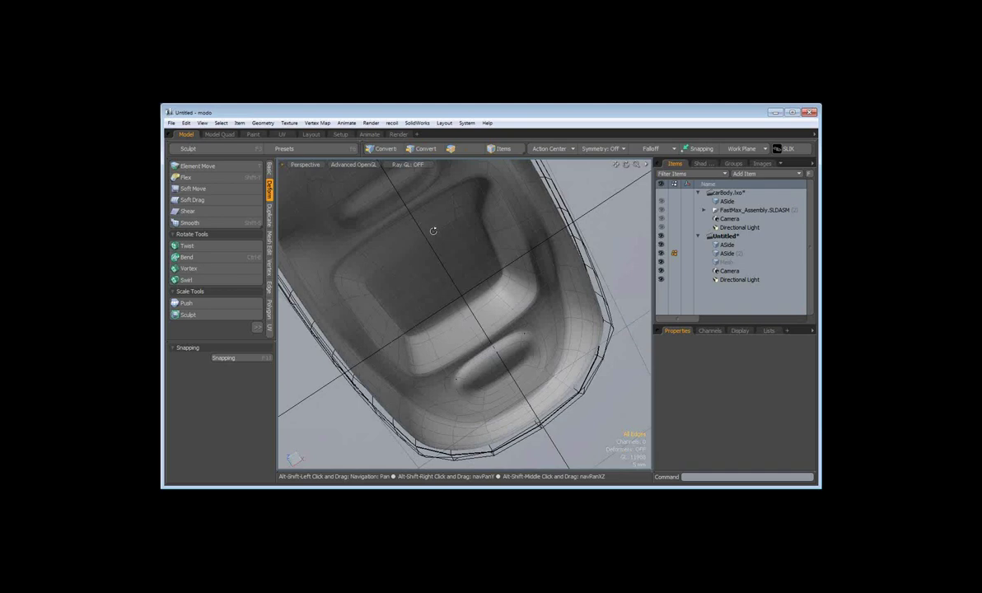
click(733, 237)
click(727, 244)
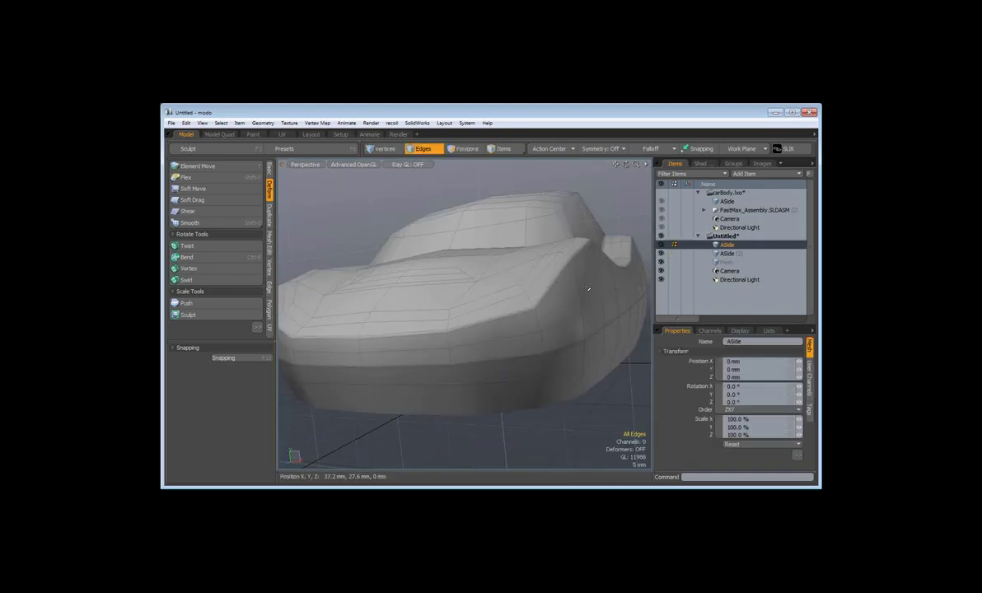
In Polygons mode, select both ASide meshes and orbit underneath to check the double-walled shell
key(3)
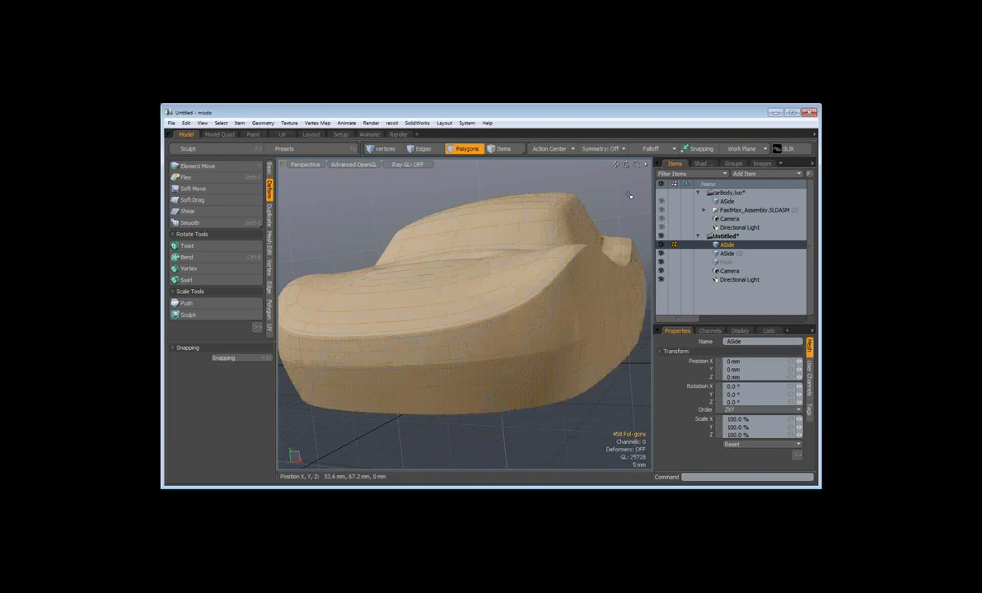
click(682, 231)
ctrl+click(727, 253)
mouse_move(626, 271)
alt+mouse_down()
mouse_move(583, 287)
mouse_move(399, 295)
alt+mouse_up()
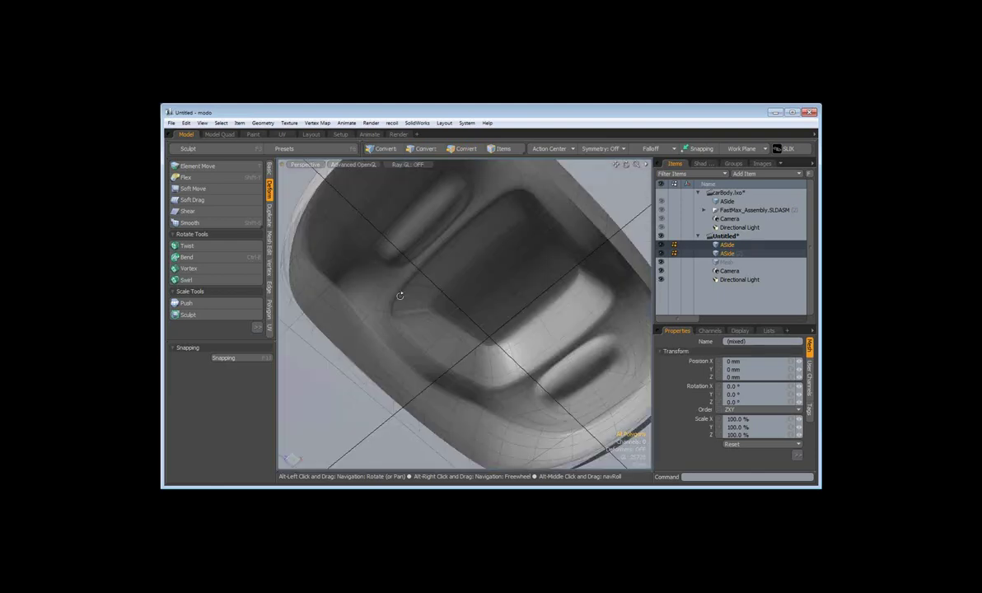
mouse_move(399, 295)
alt+mouse_down()
mouse_move(607, 456)
mouse_move(521, 302)
alt+mouse_up()
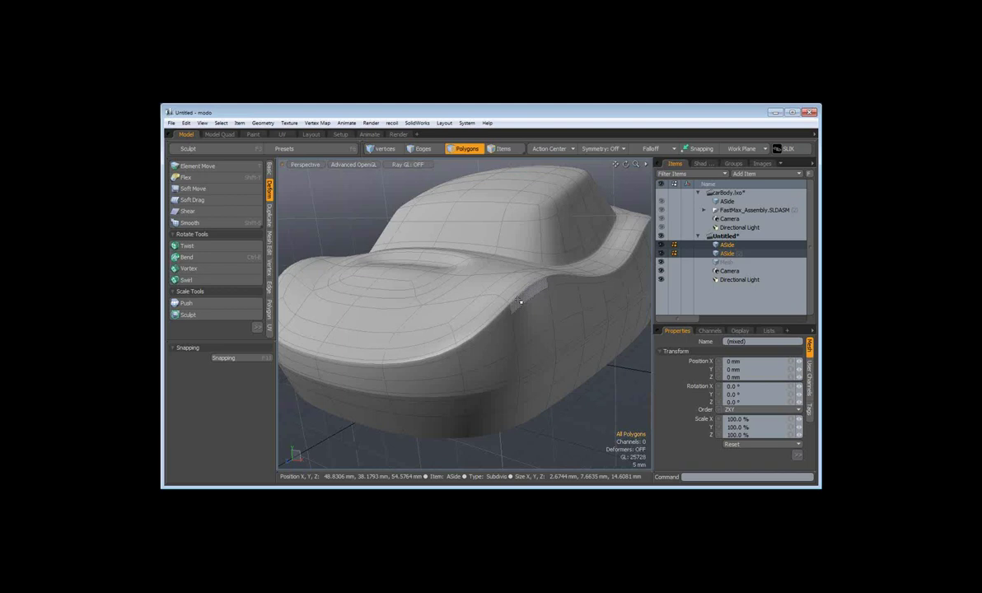
alt+drag(521, 303, 468, 277)
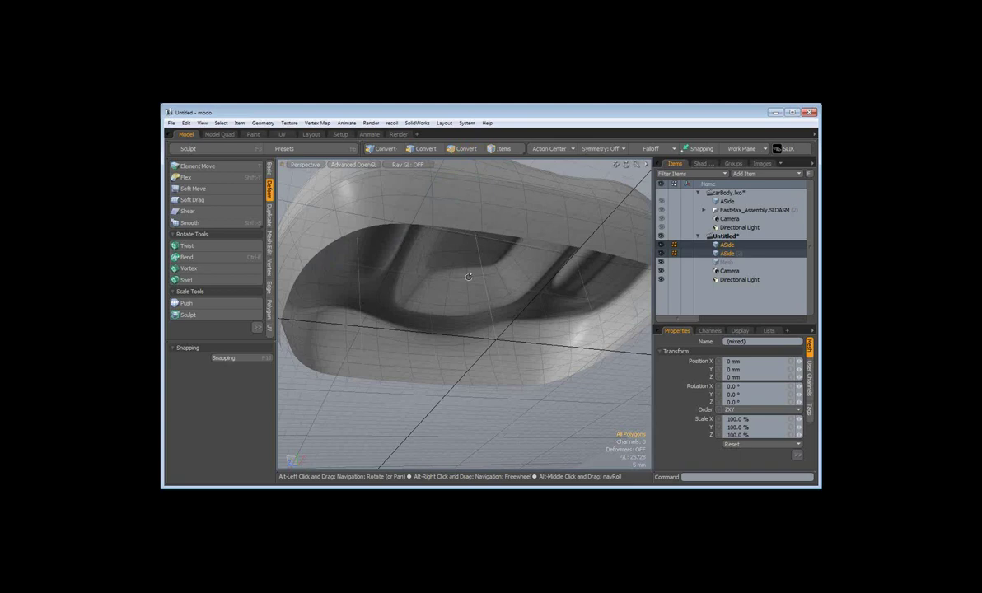
alt+drag(468, 276, 377, 384)
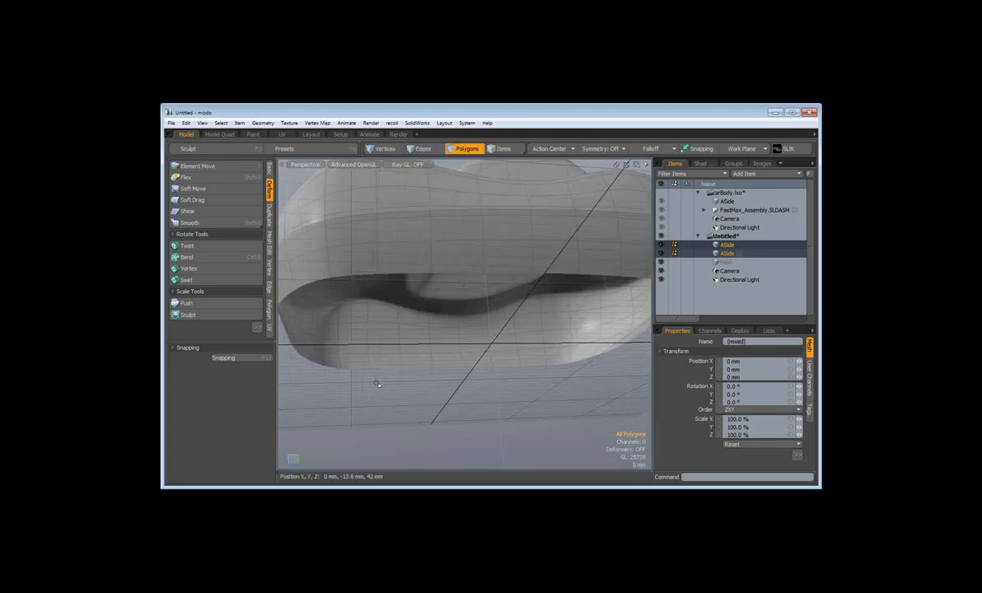
alt+drag(378, 385, 715, 262)
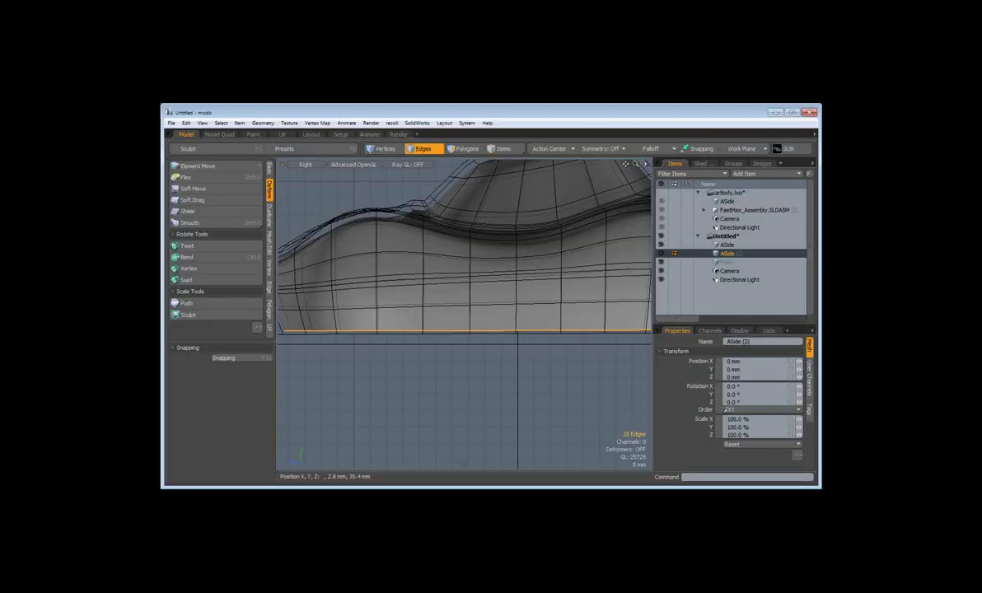
Move the selected bottom edge down by about 1.3 mm
scroll(487, 329, up, 5)
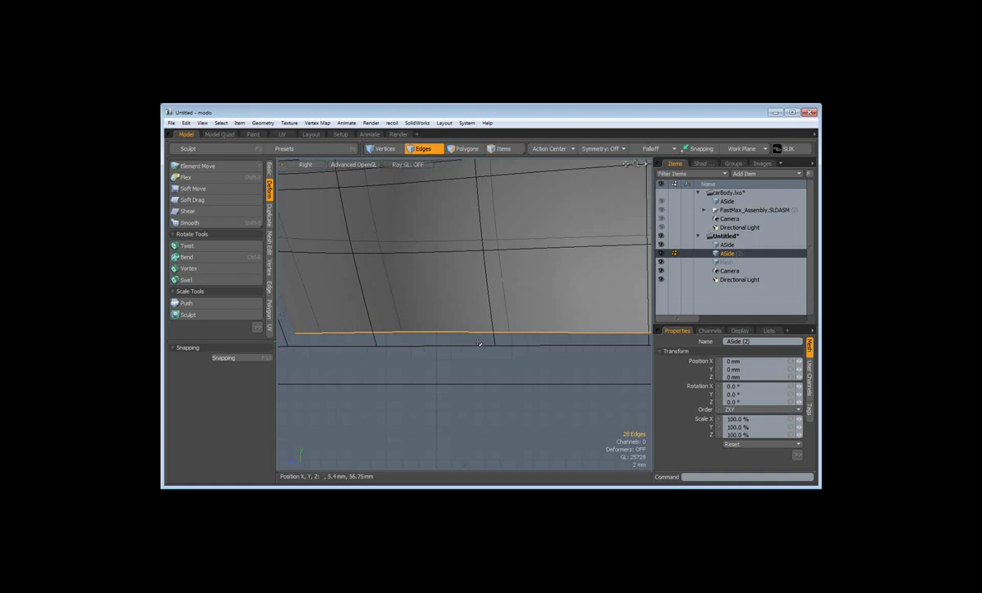
key(y)
scroll(487, 330, down, 5)
drag(522, 306, 522, 310)
scroll(522, 311, up, 3)
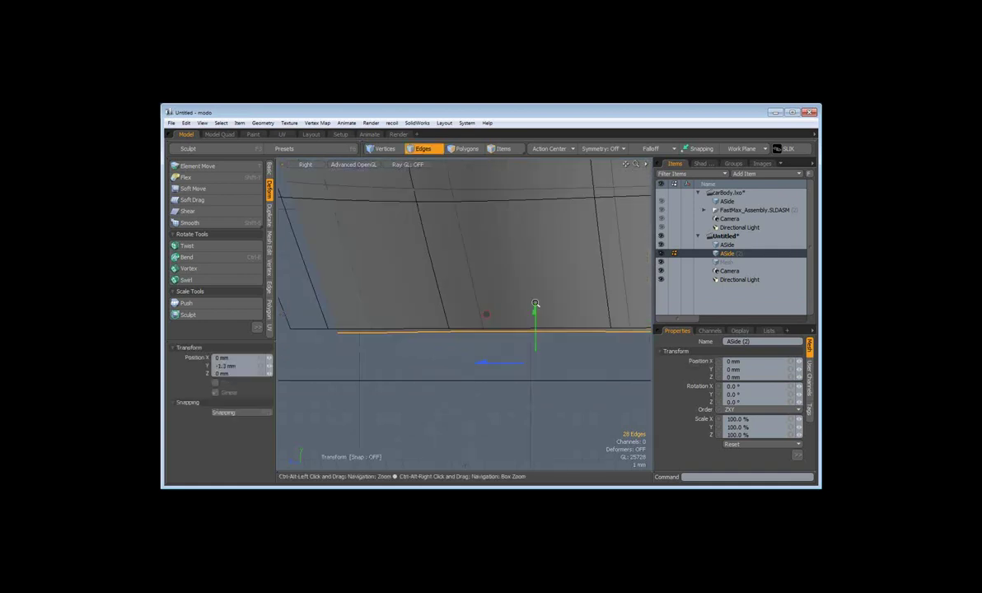
scroll(538, 311, up, 1)
key(space)
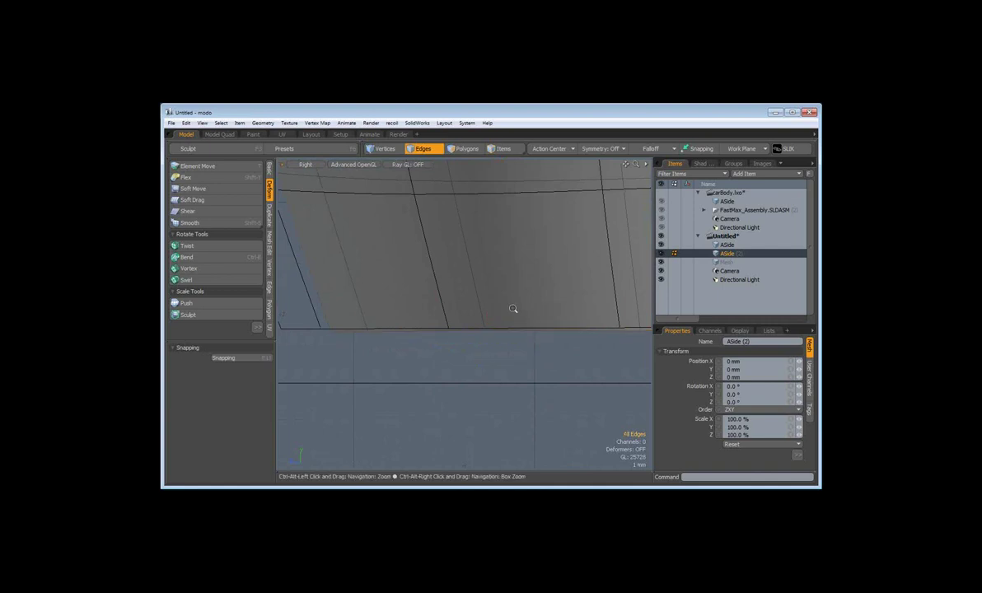
ctrl+alt+drag(513, 309, 338, 363)
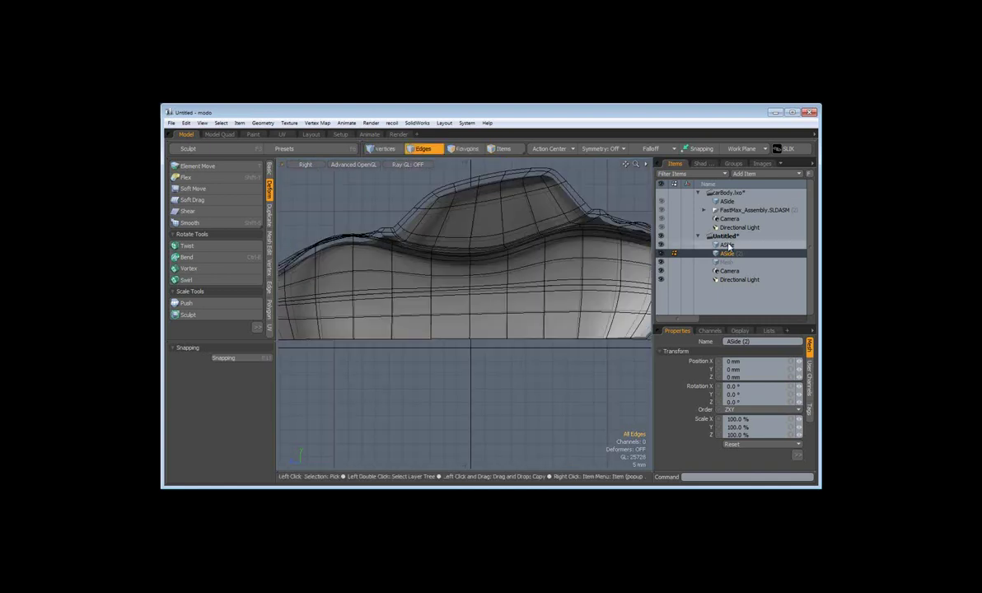
Delete the ASide (2) mesh so only ASide remains
right_click(678, 223)
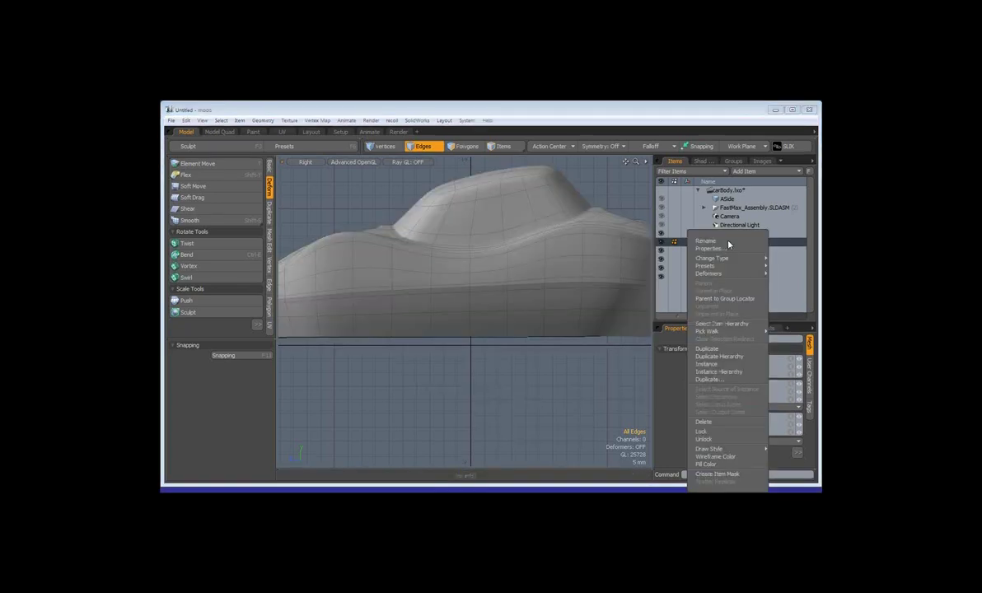
click(709, 240)
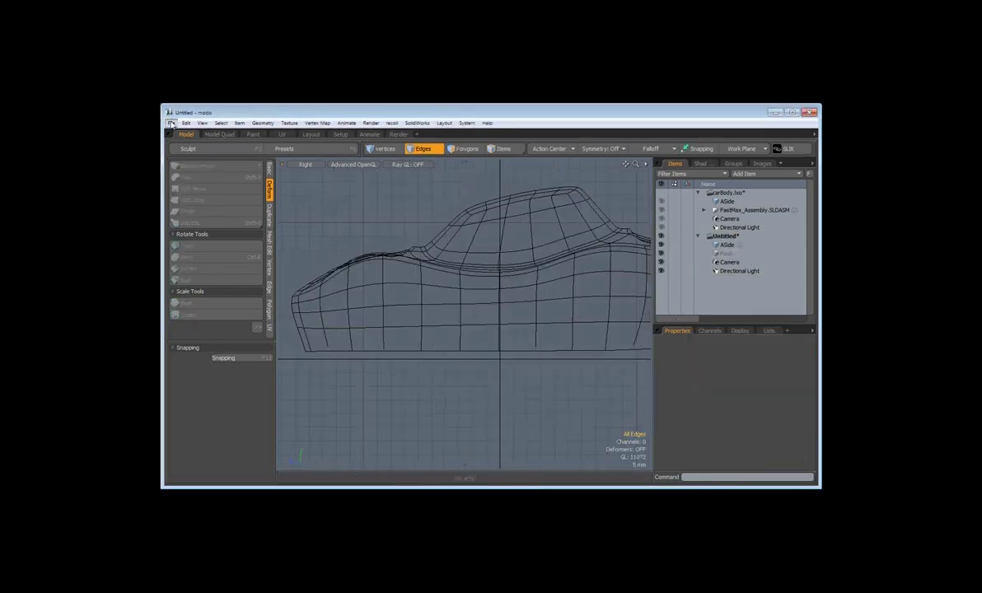
click(170, 123)
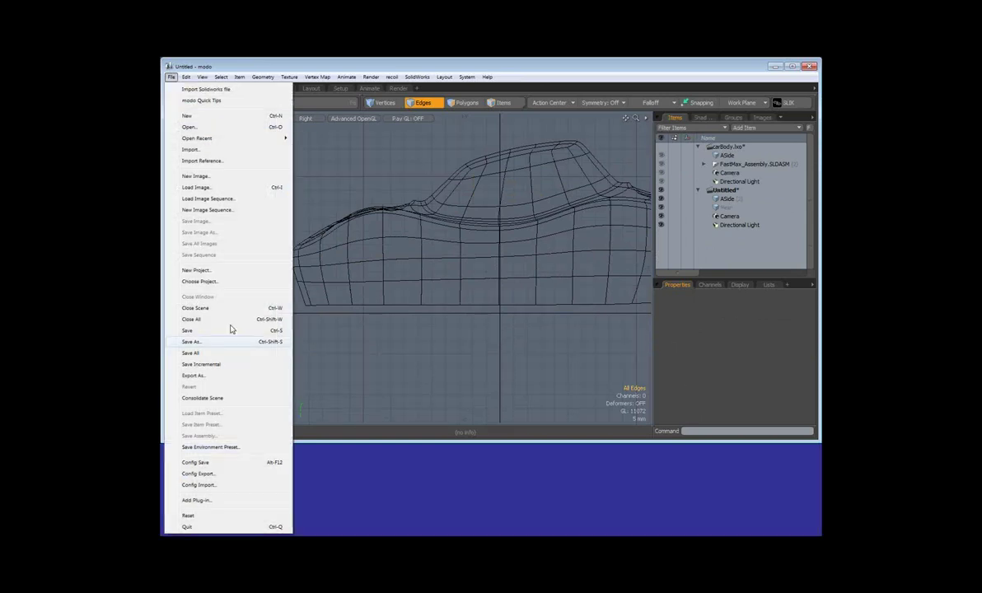
Save the scene as carBody02-BSides.obj in Wavefront OBJ format
click(231, 329)
text(-BSides)
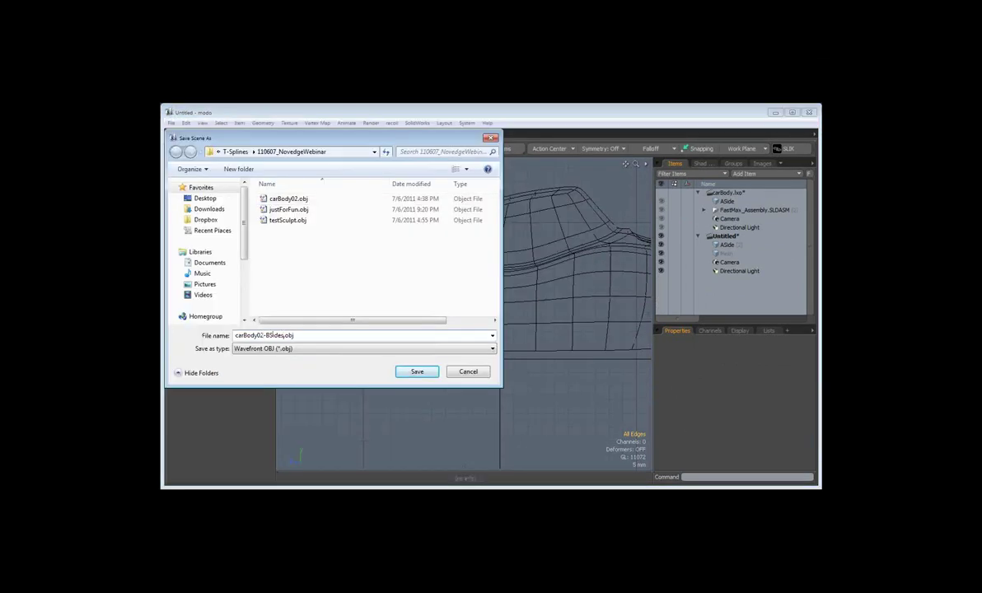
key(Return)
key(Return)
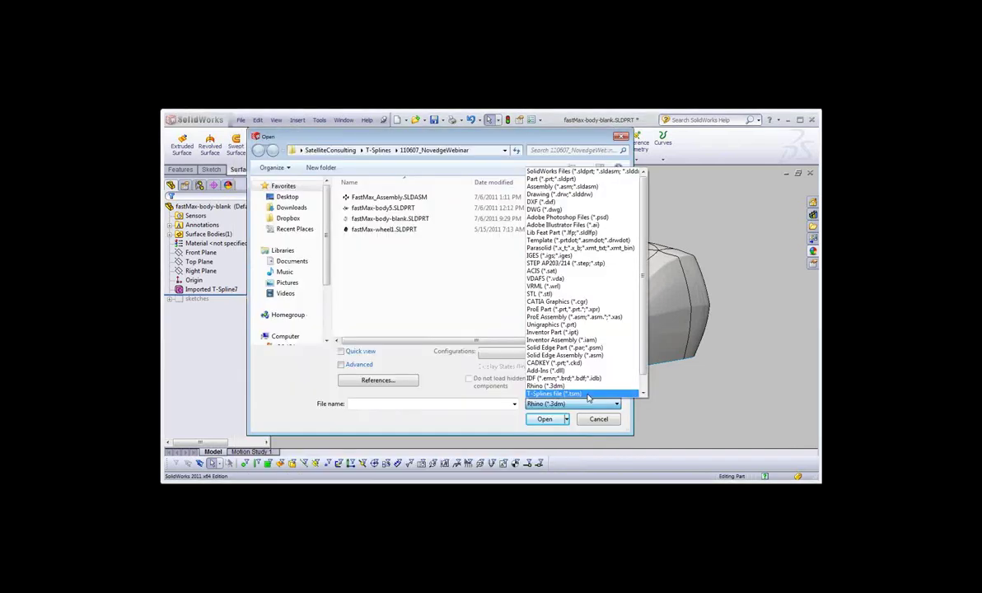
Import carBody02-BSides.obj as a T-Spline and orbit to inspect the result
click(588, 398)
click(387, 208)
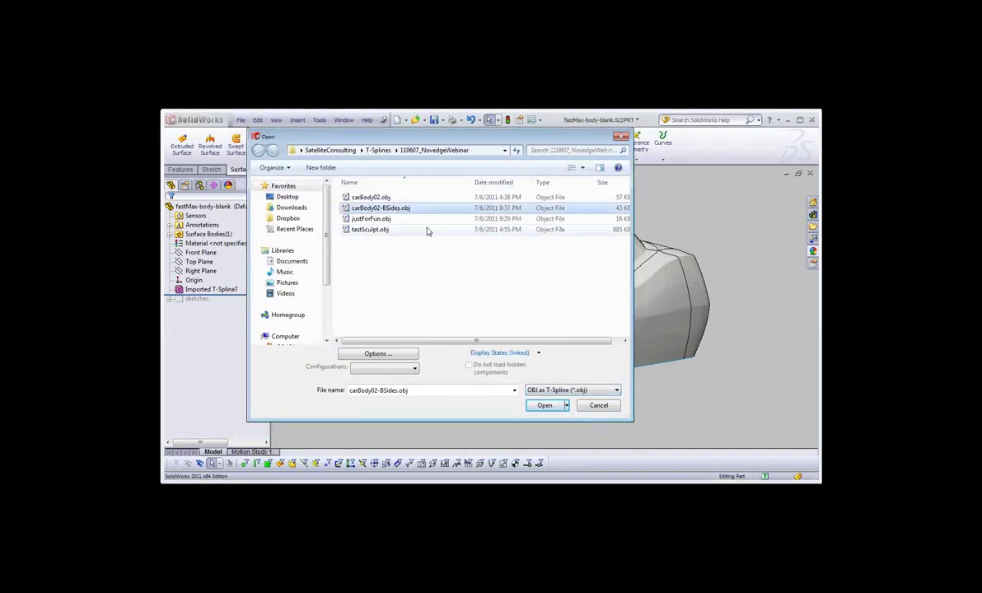
click(381, 354)
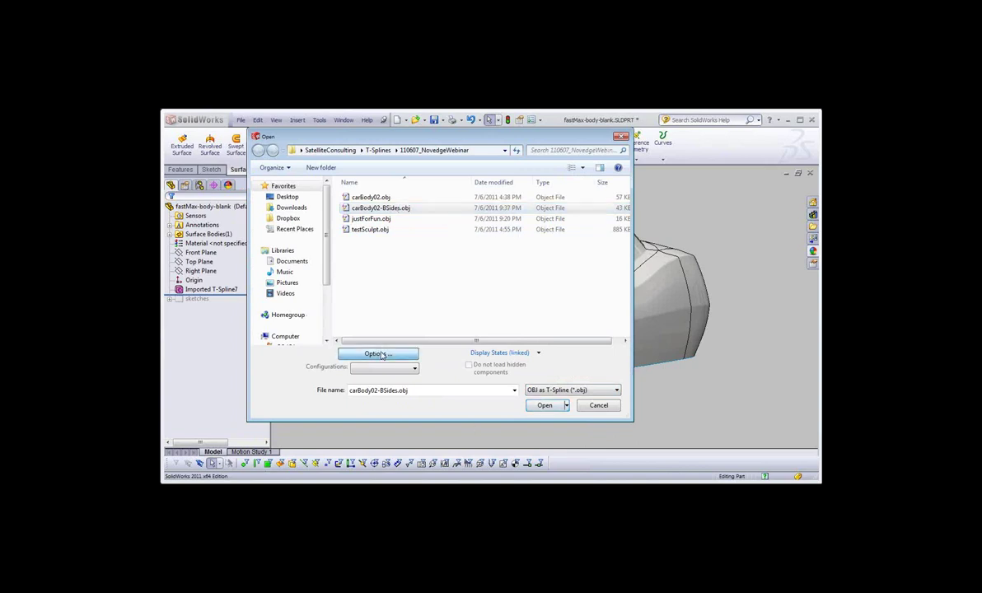
click(414, 295)
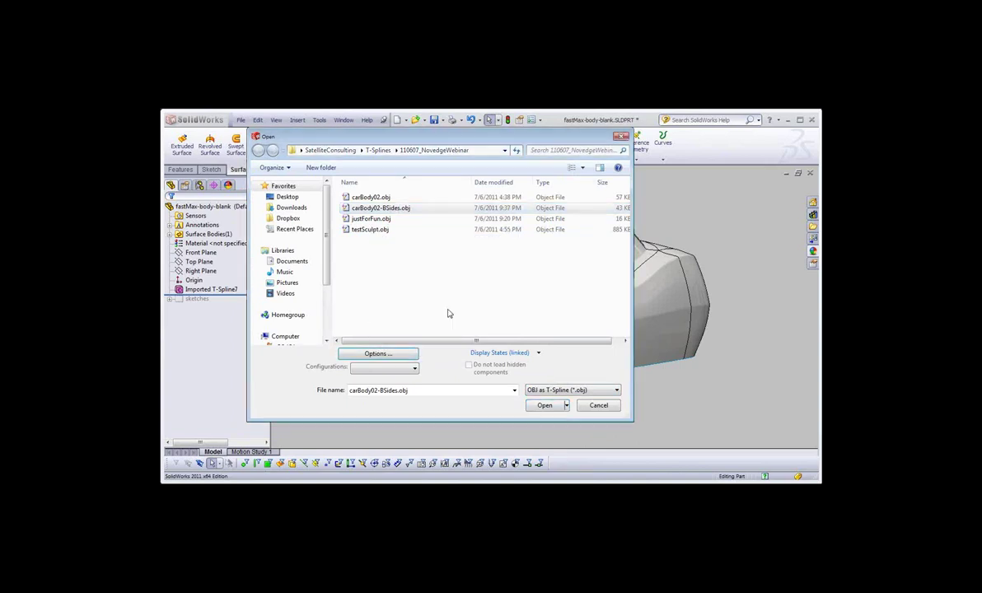
click(547, 406)
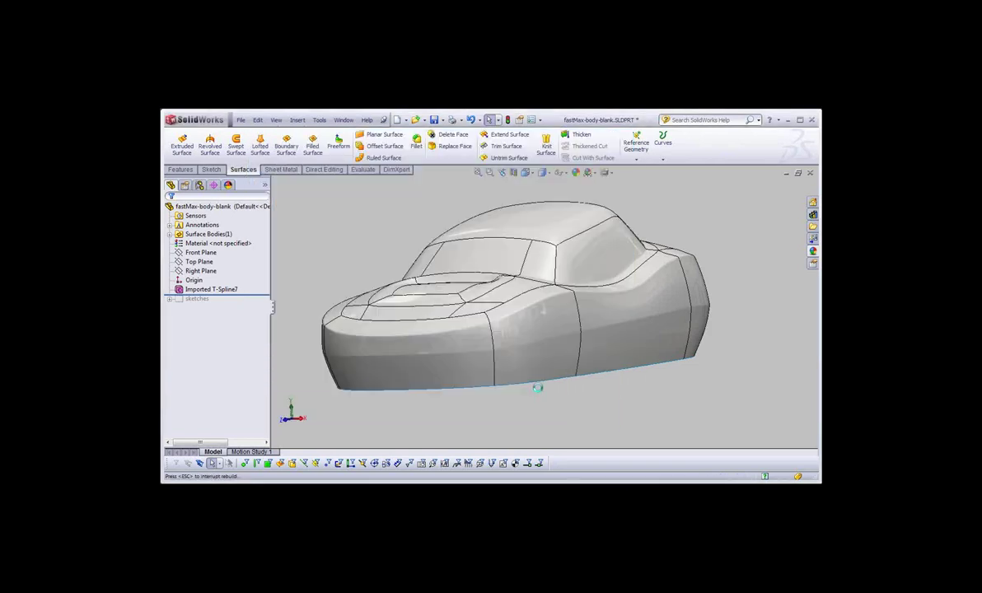
mouse_move(526, 390)
middle_down()
mouse_move(541, 353)
mouse_move(530, 331)
mouse_move(539, 314)
middle_up()
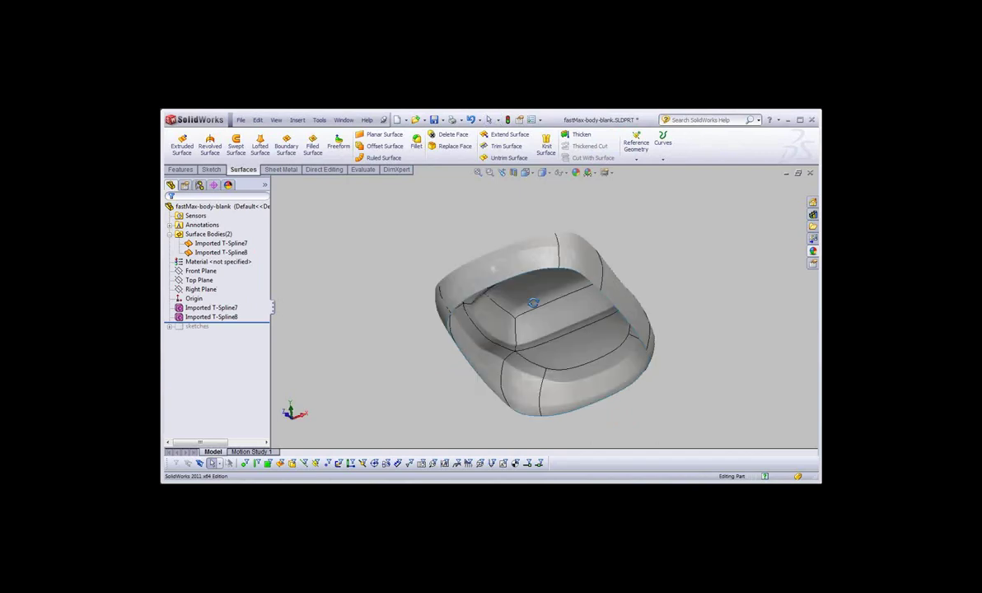
scroll(540, 314, down, 3)
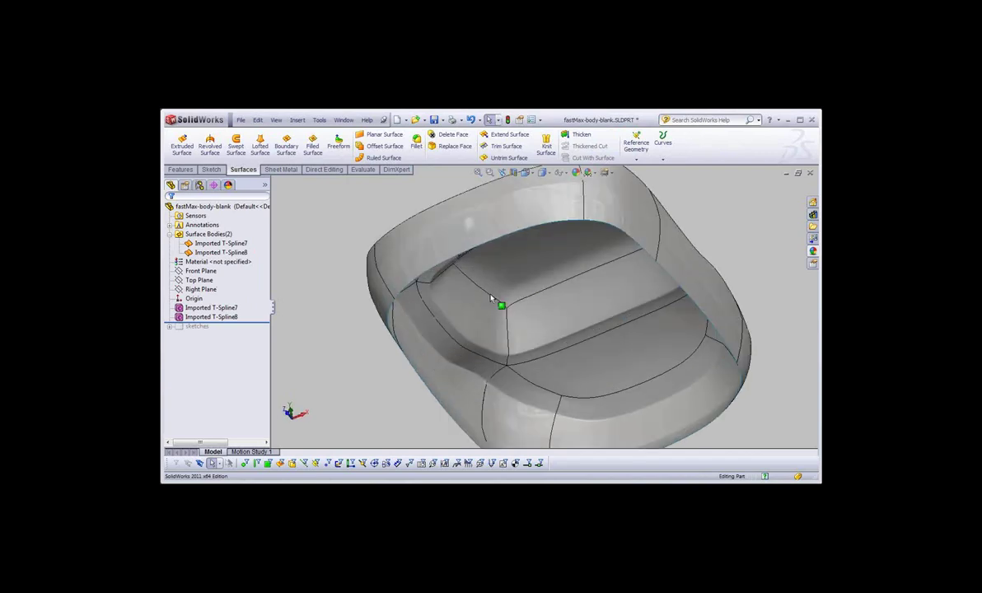
scroll(491, 299, down, 3)
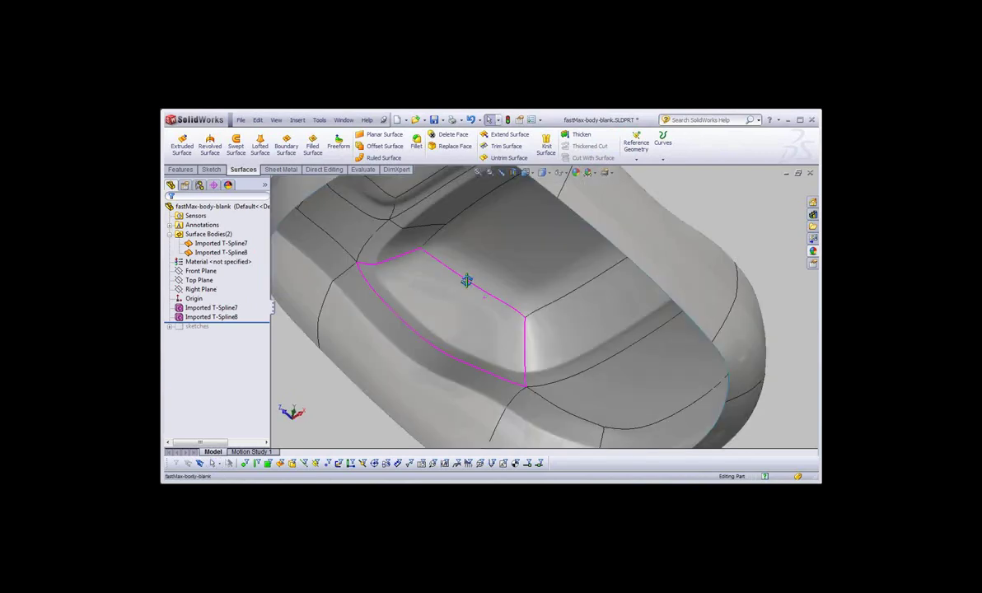
mouse_move(466, 281)
middle_down()
mouse_move(458, 356)
mouse_move(387, 330)
middle_up()
Delete the Imported T-Spline8 feature, keeping Imported T-Spline7
click(210, 316)
mouse_move(494, 297)
middle_down()
mouse_move(535, 241)
mouse_move(555, 264)
mouse_move(450, 282)
mouse_move(558, 381)
middle_up()
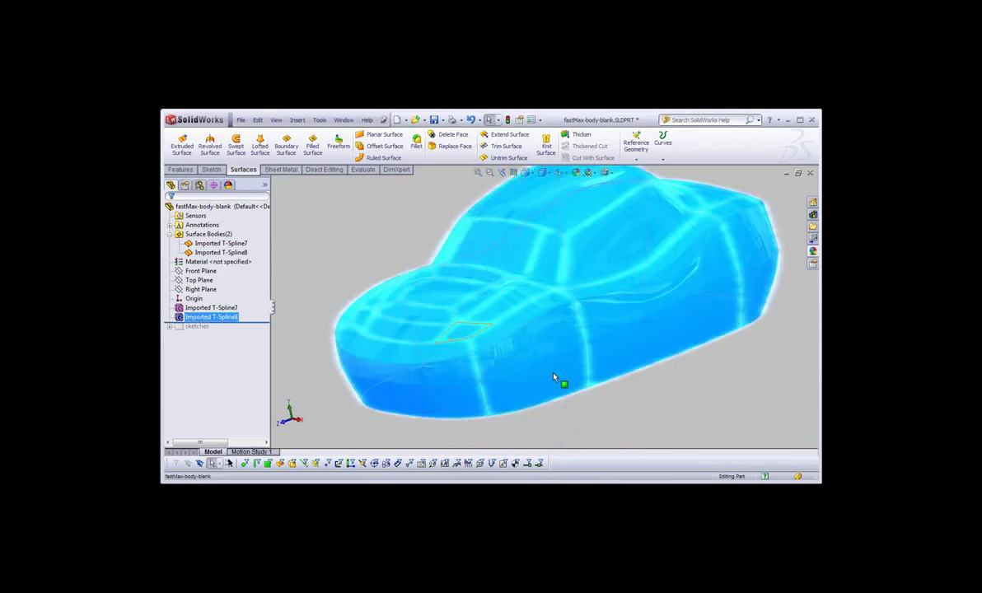
scroll(565, 375, up, 3)
scroll(568, 371, down, 3)
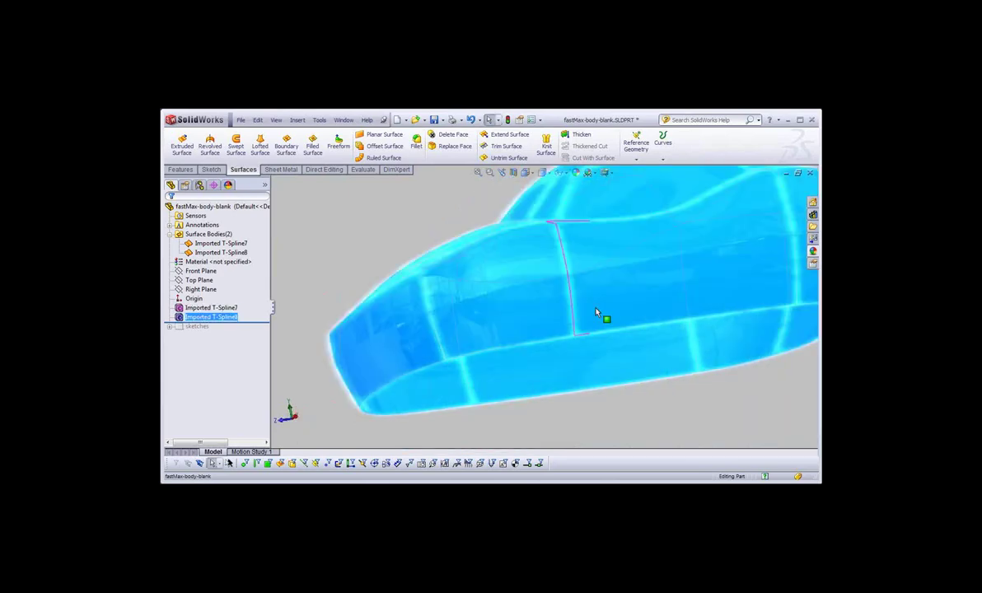
middle_drag(603, 314, 574, 244)
scroll(575, 245, down, 2)
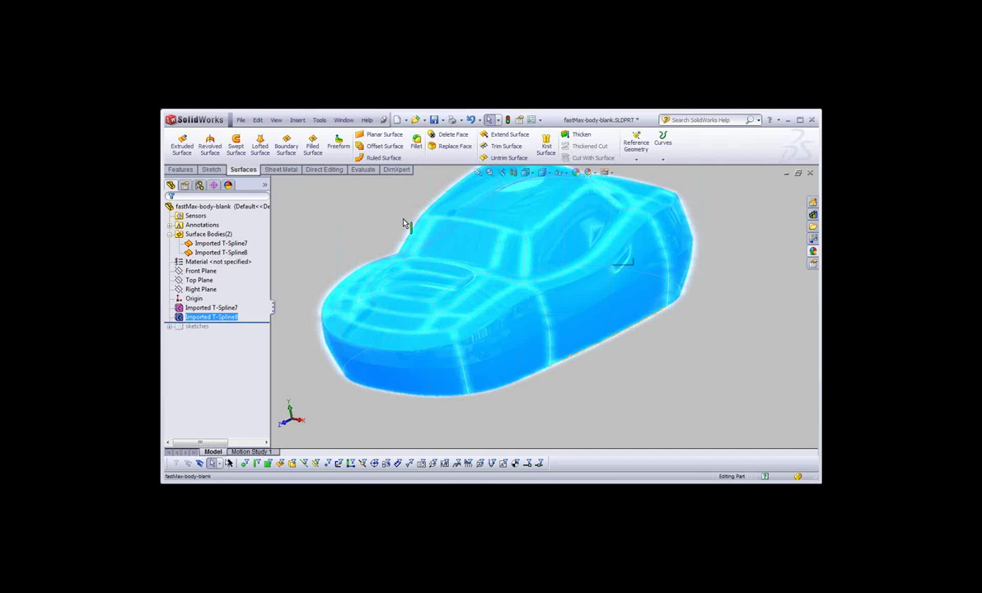
click(185, 318)
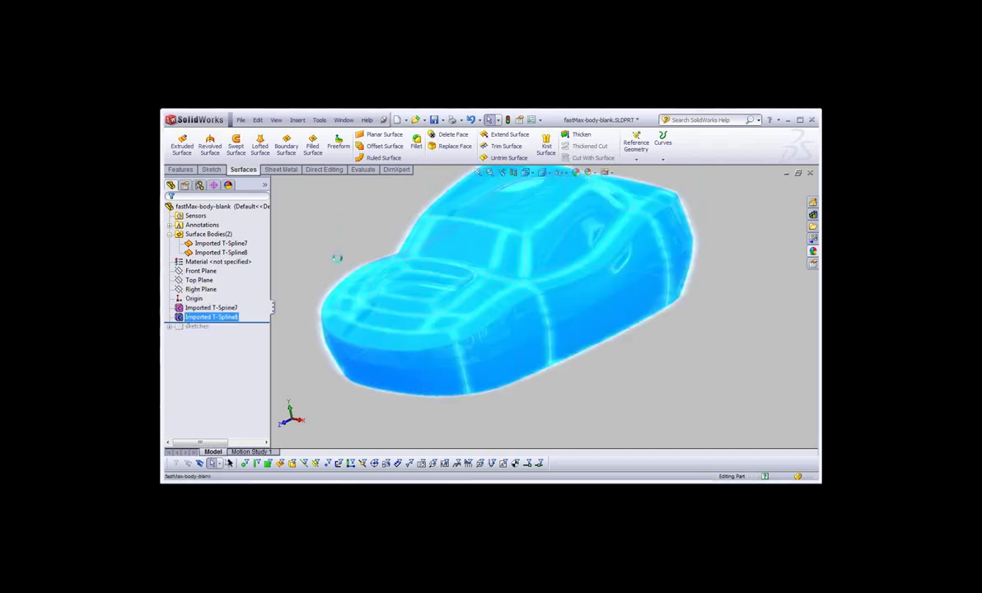
key(Delete)
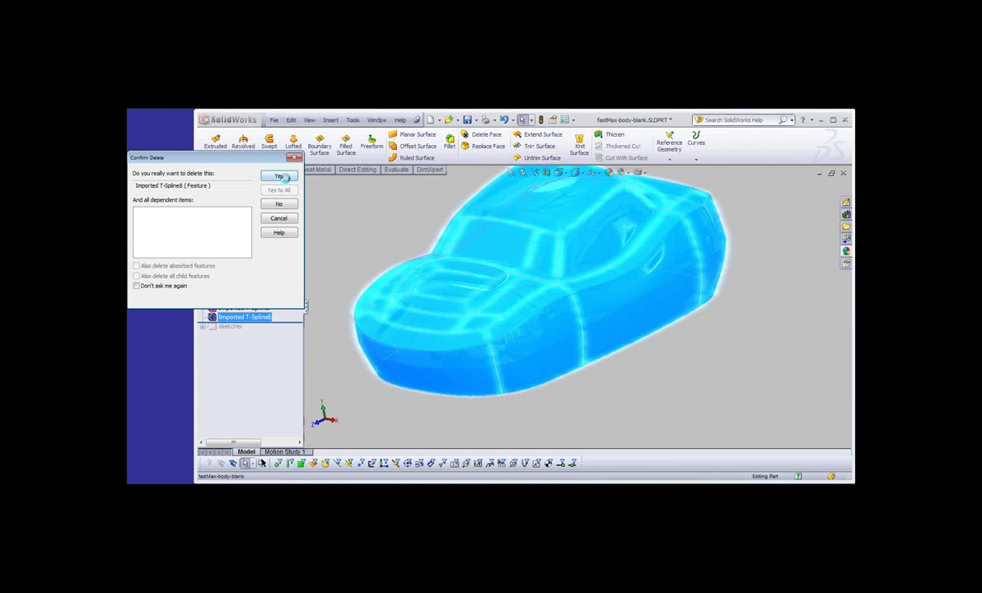
click(279, 177)
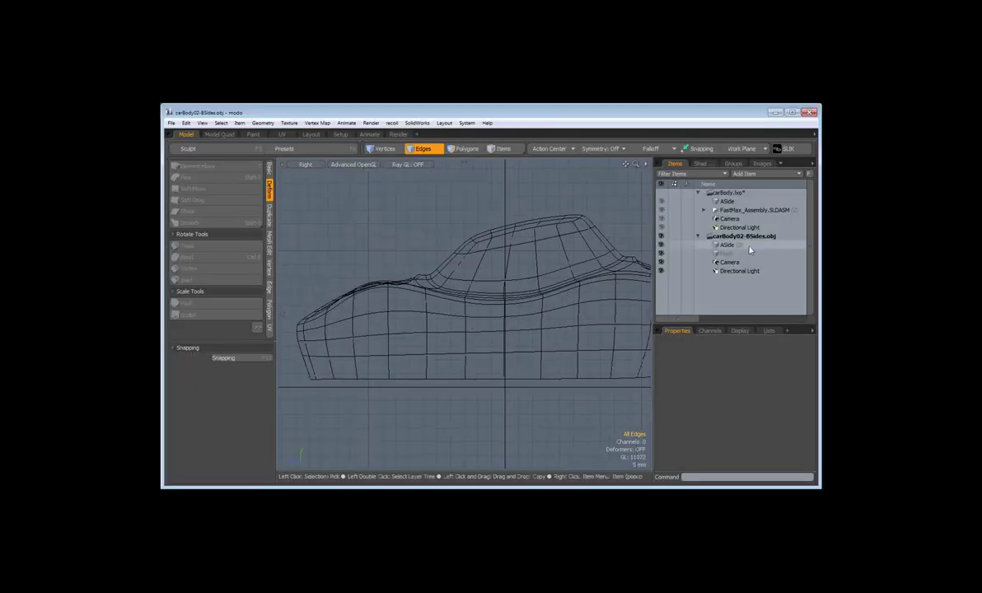
Select the ASide mesh and close the modified carBody02-BSides scene
click(749, 245)
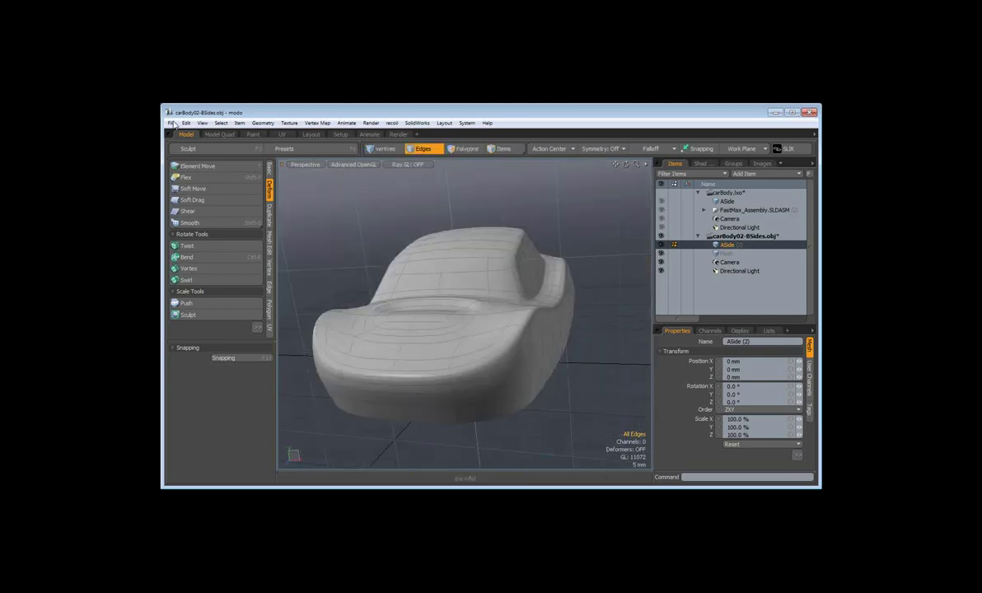
click(173, 124)
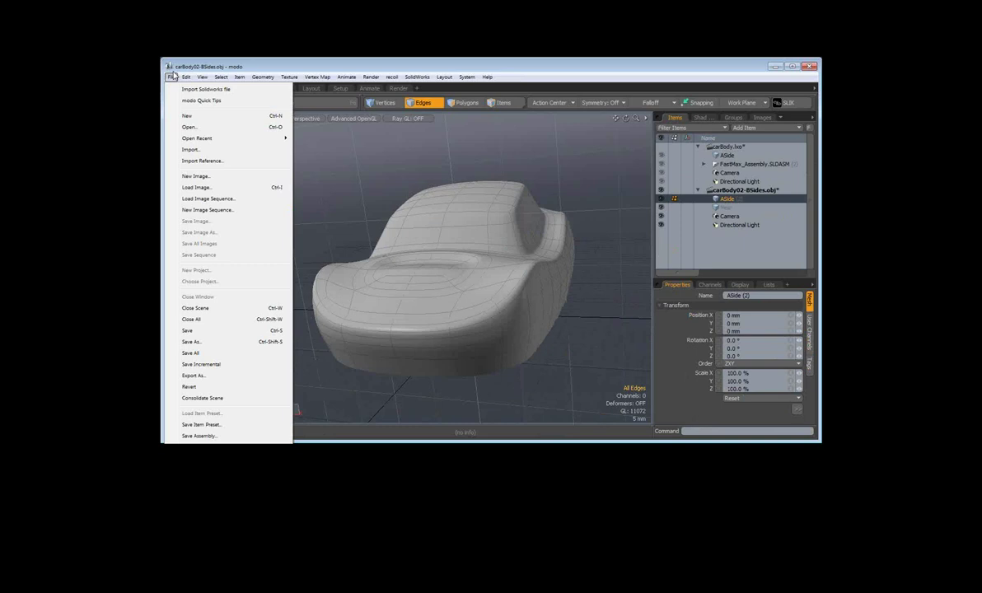
click(198, 329)
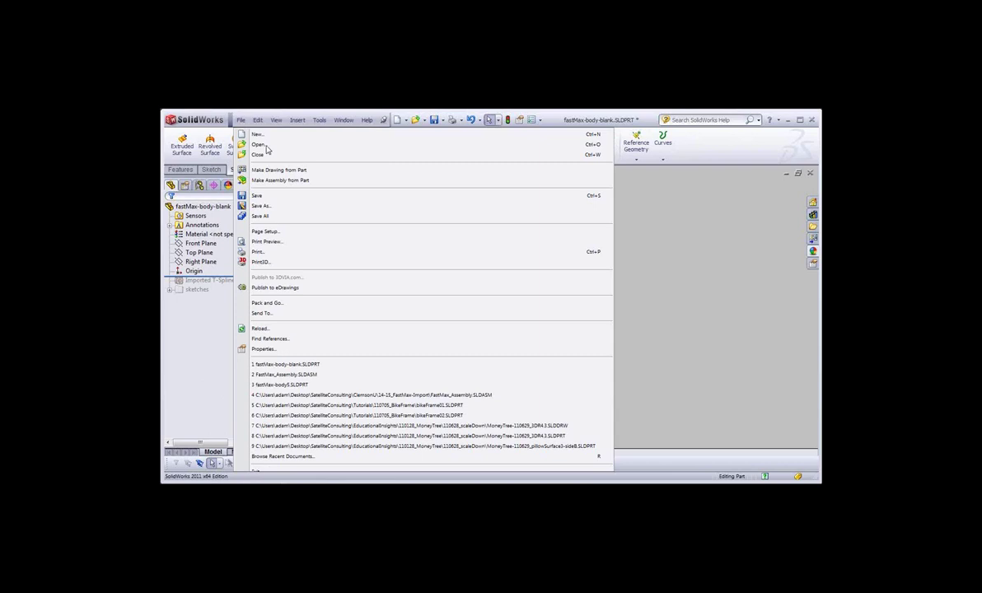
Import carBody02-BSides.obj again as a T-Spline, creating Imported T-Spline9
click(265, 146)
click(576, 403)
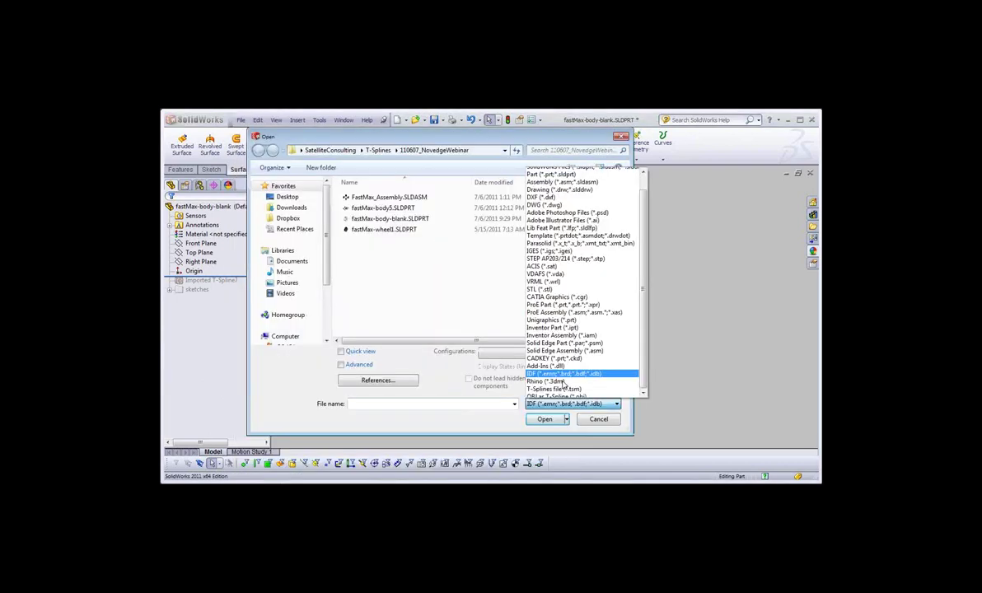
click(554, 386)
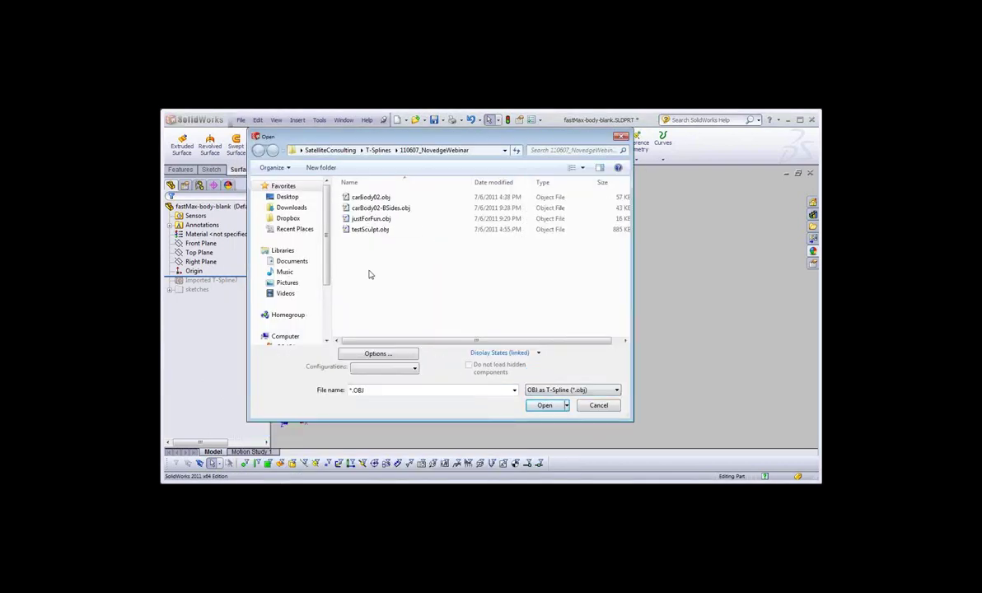
click(381, 208)
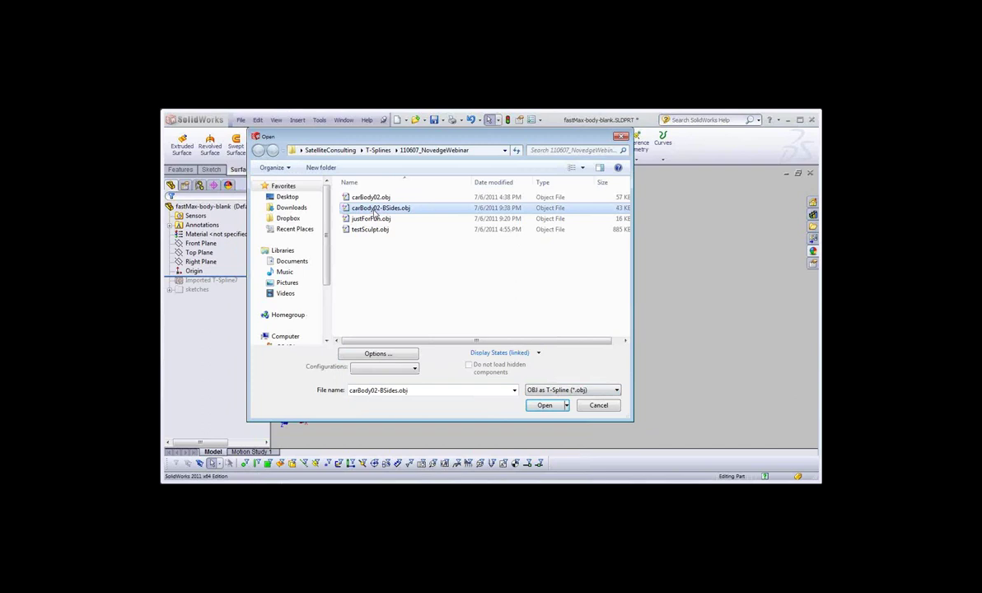
click(416, 356)
click(443, 308)
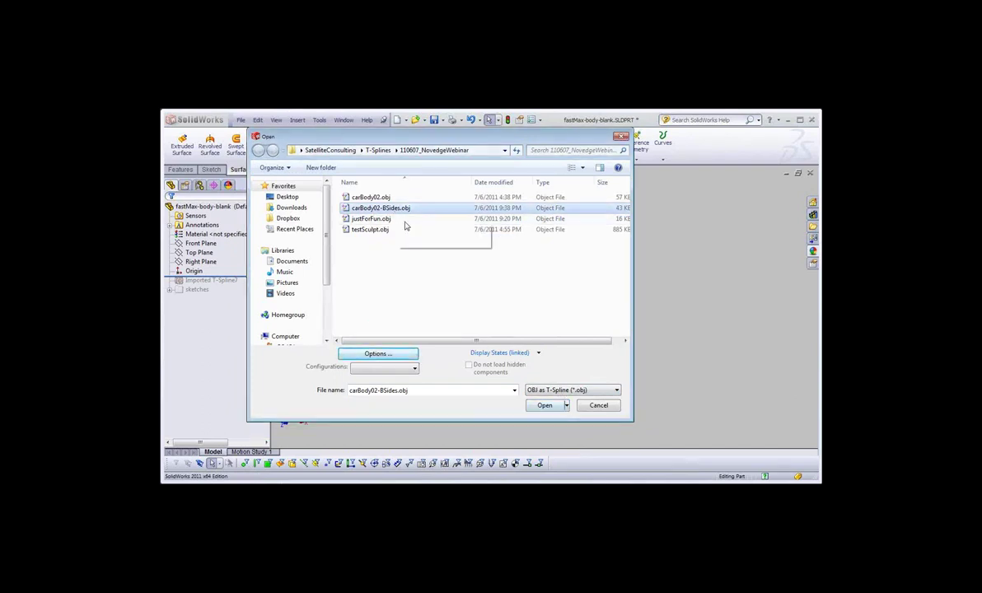
click(544, 405)
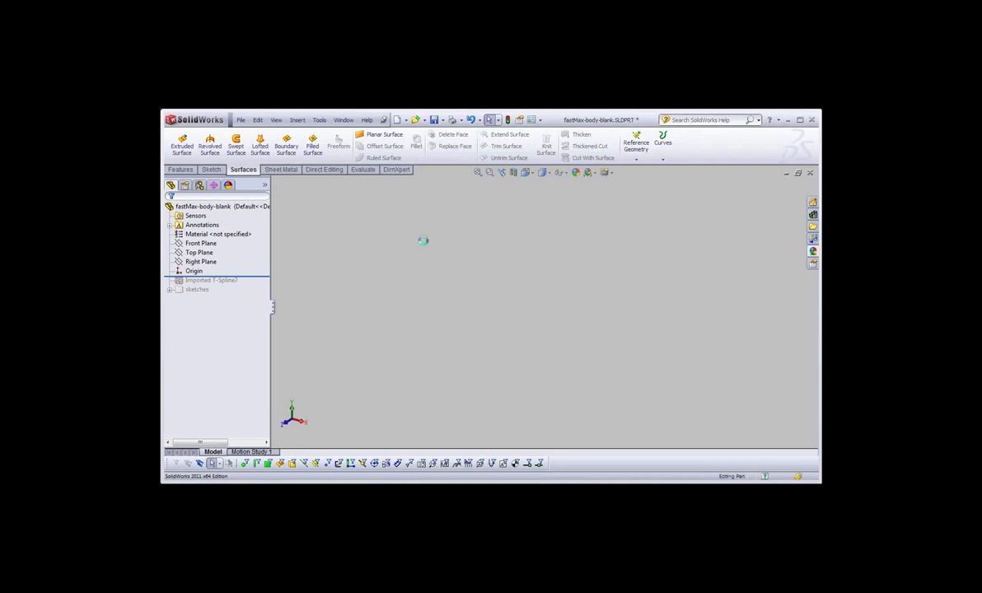
middle_drag(425, 245, 535, 321)
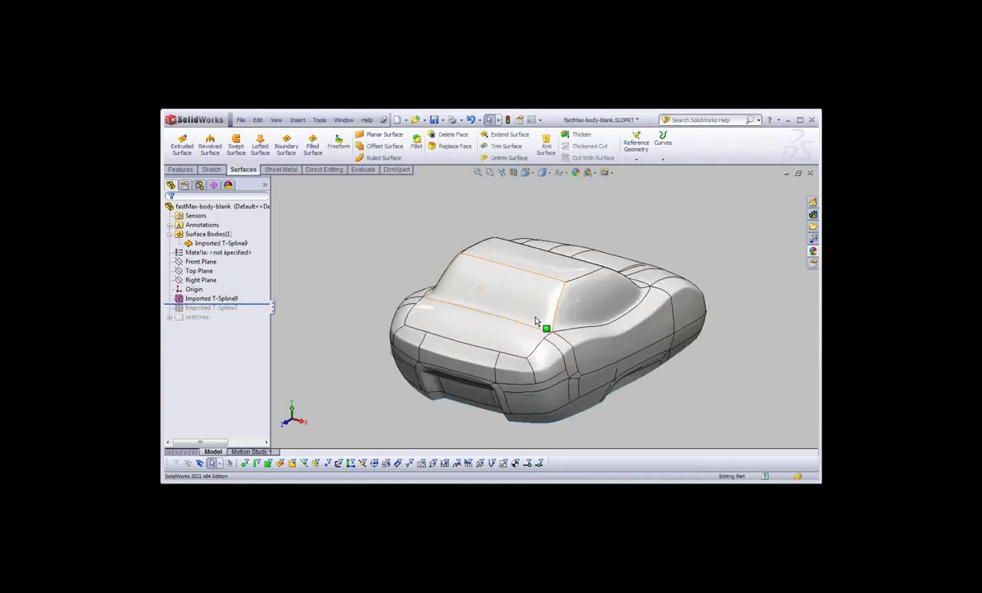
scroll(536, 322, down, 2)
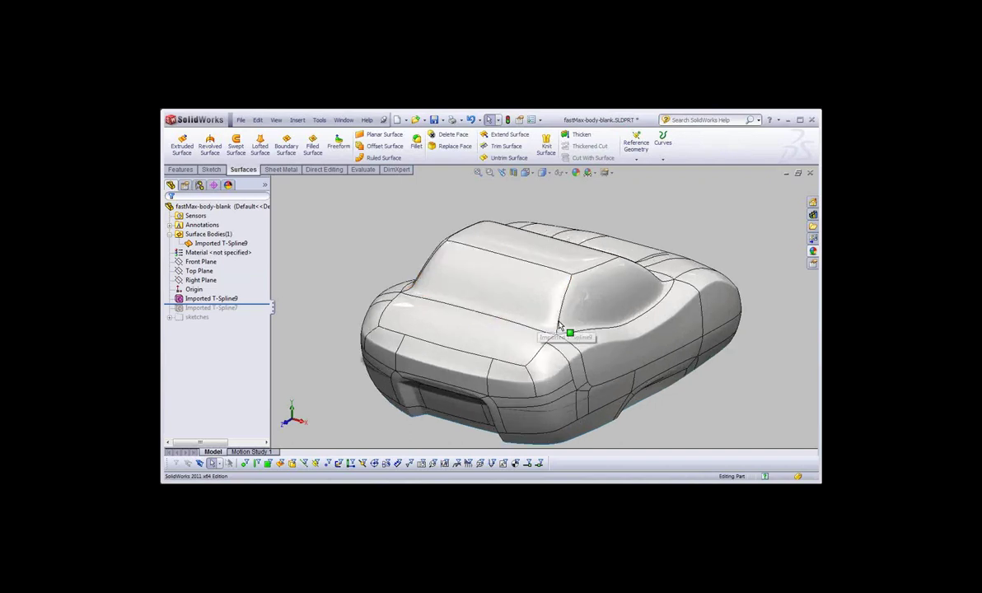
Roll the part forward past Imported T-Spline7 and orbit to compare it with Imported T-Spline9
click(237, 307)
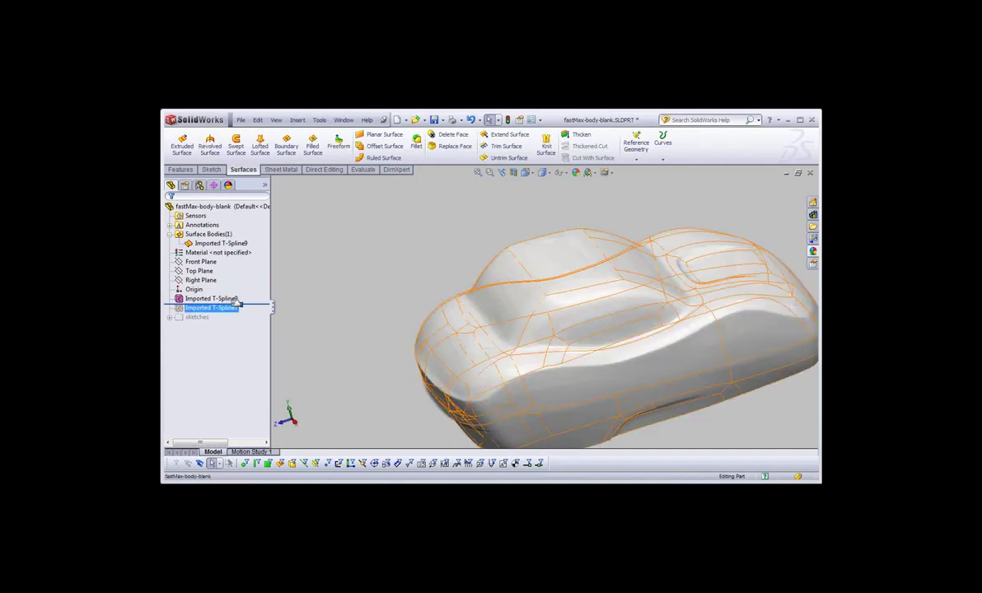
drag(236, 304, 237, 321)
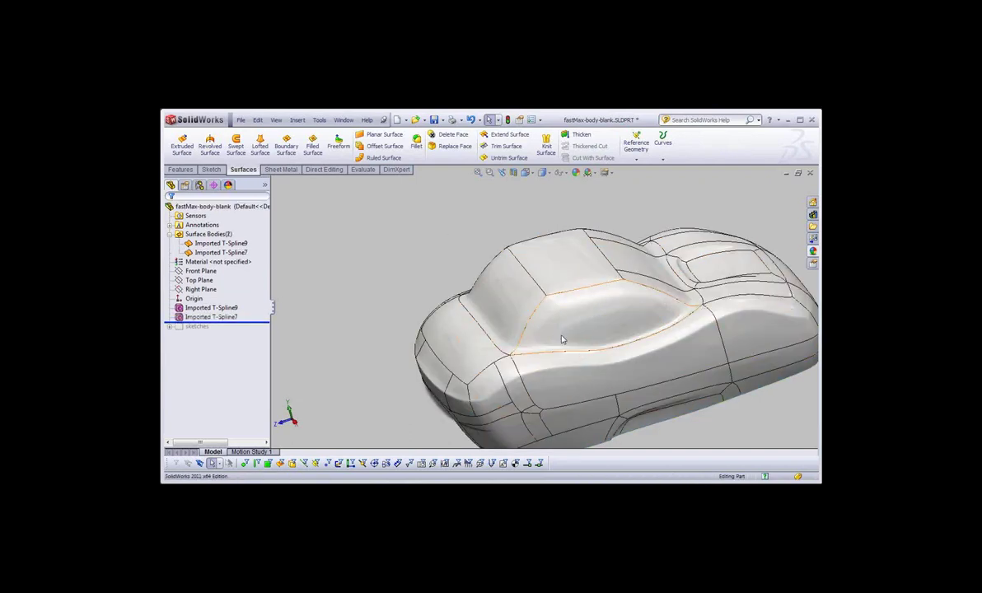
mouse_move(561, 339)
middle_down()
mouse_move(568, 328)
mouse_move(551, 304)
mouse_move(510, 311)
middle_up()
click(212, 318)
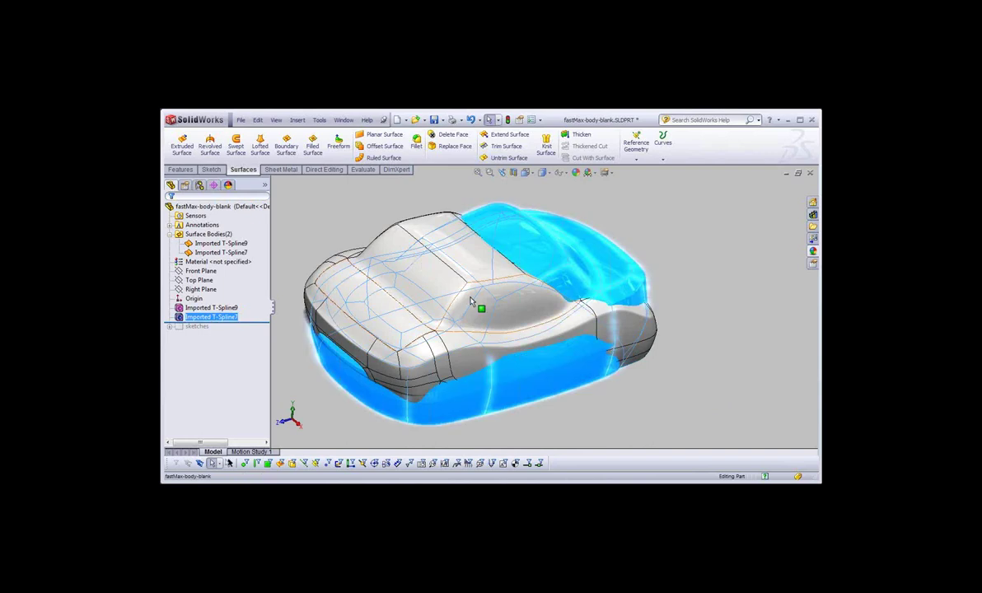
middle_drag(470, 302, 259, 321)
click(212, 308)
mouse_move(395, 297)
middle_down()
mouse_move(483, 269)
mouse_move(548, 266)
mouse_move(494, 297)
middle_up()
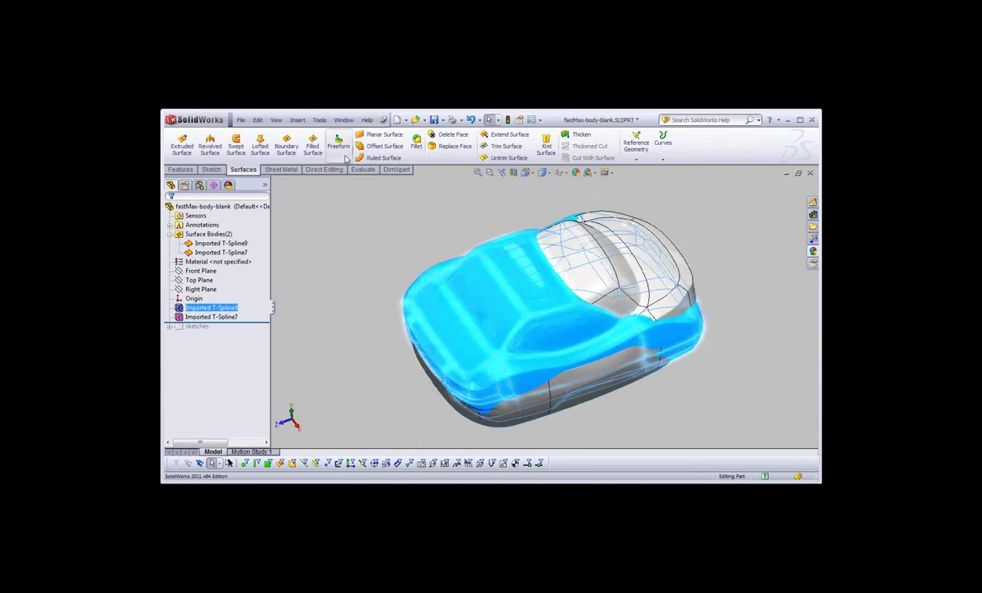
Create reference axis Axis1 where the Front Plane and Right Plane intersect
click(297, 120)
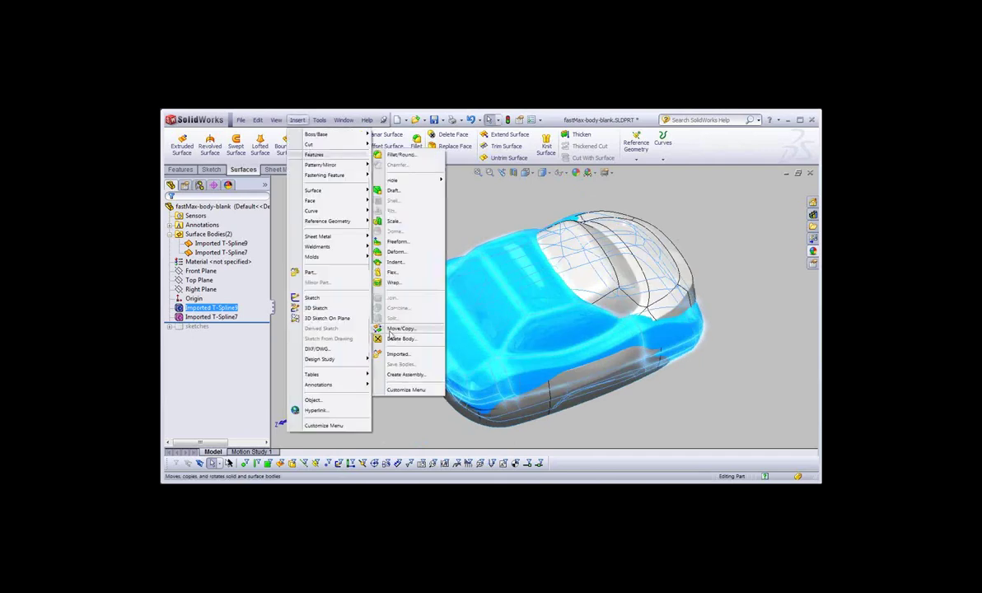
click(392, 330)
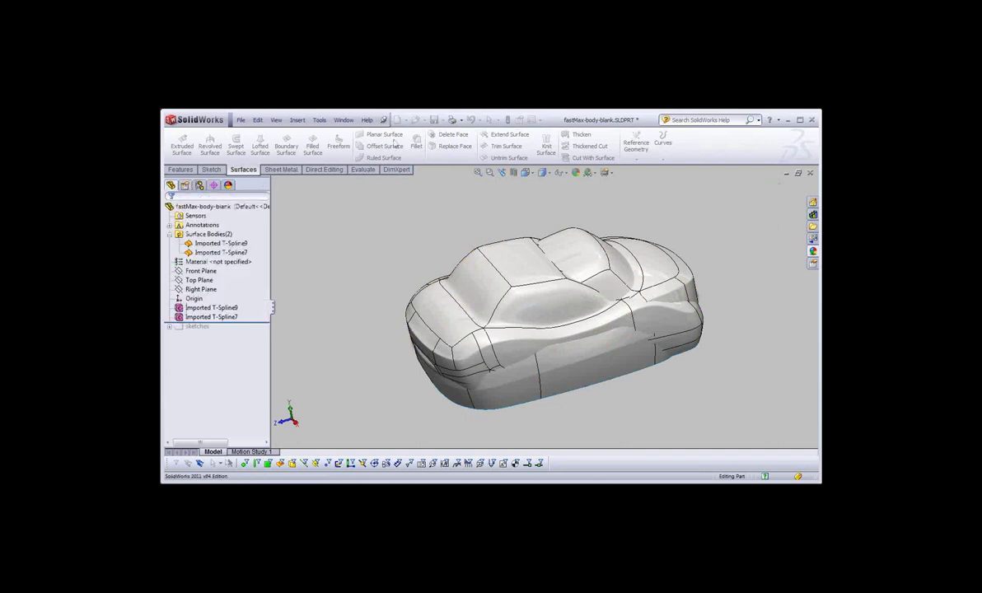
click(636, 144)
click(641, 177)
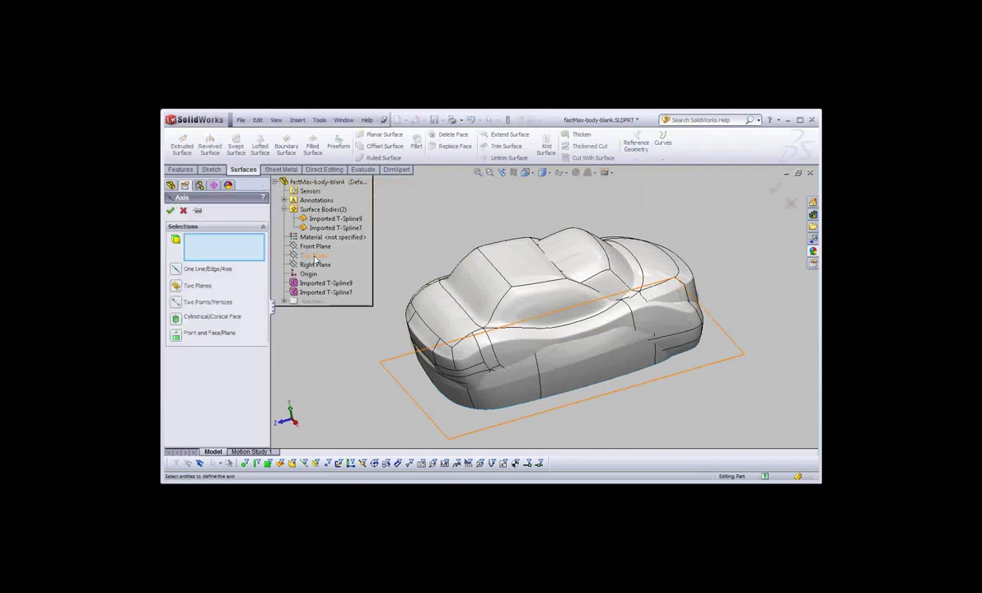
click(315, 245)
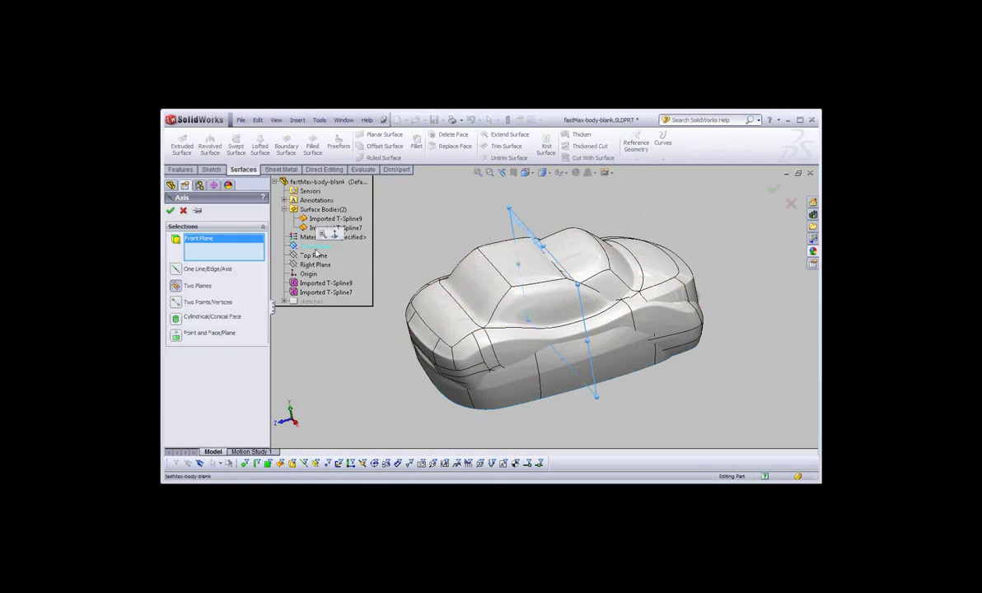
click(315, 264)
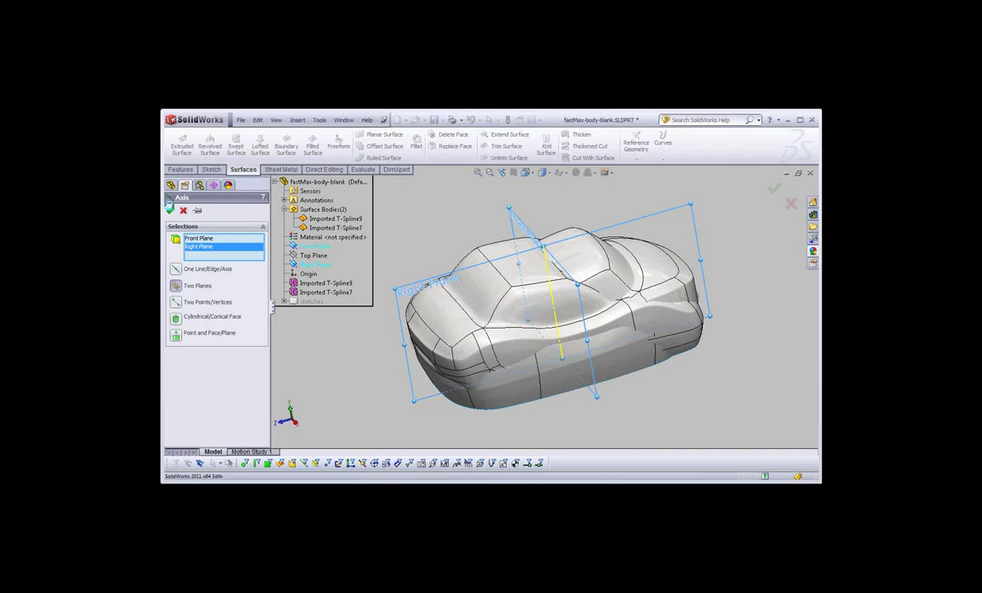
key(Return)
click(295, 121)
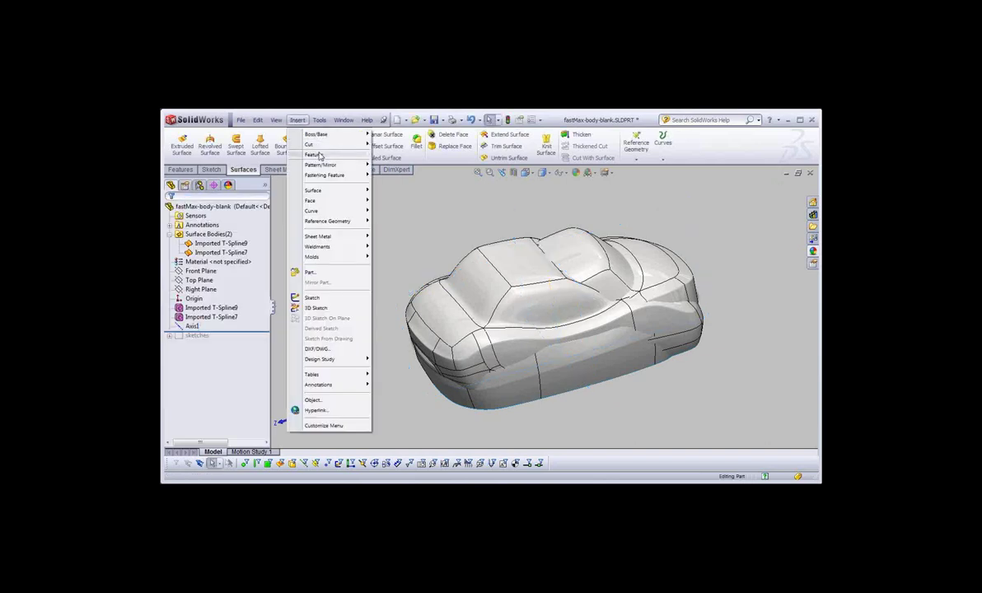
mouse_move(315, 154)
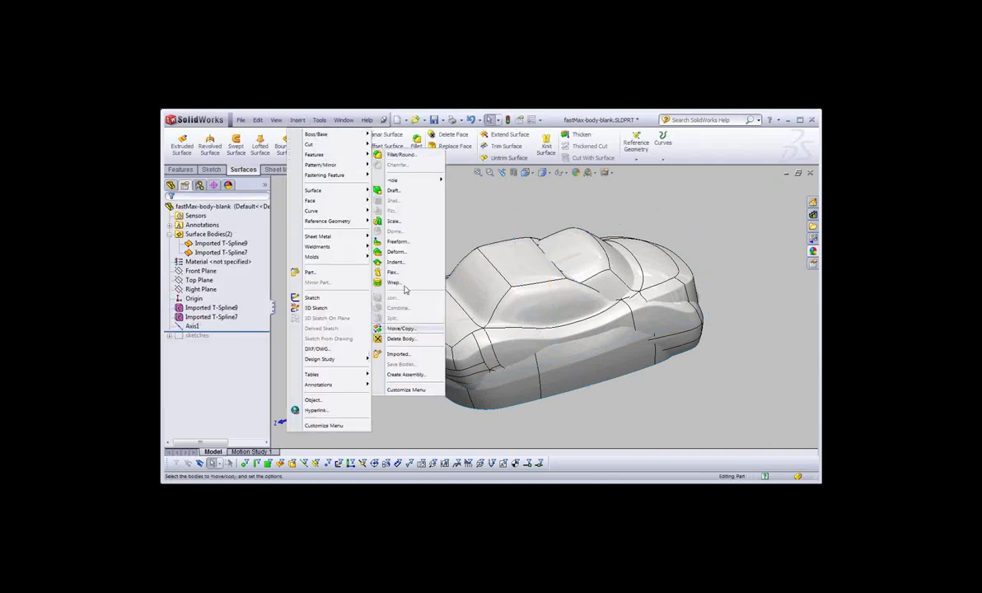
Rotate the Imported T-Spline9 body 180° about Axis1 with a Move/Copy feature
click(416, 329)
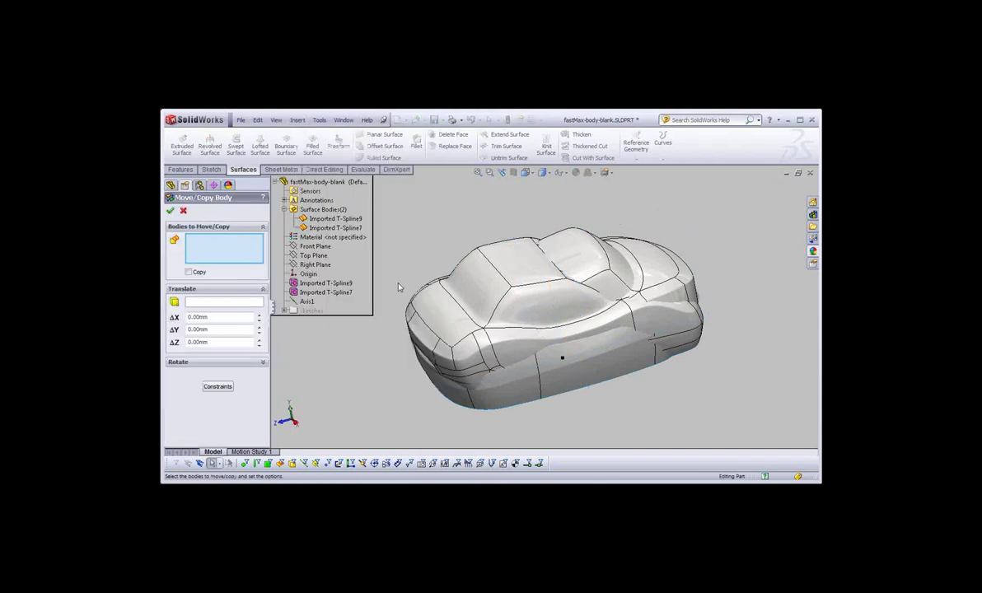
click(312, 284)
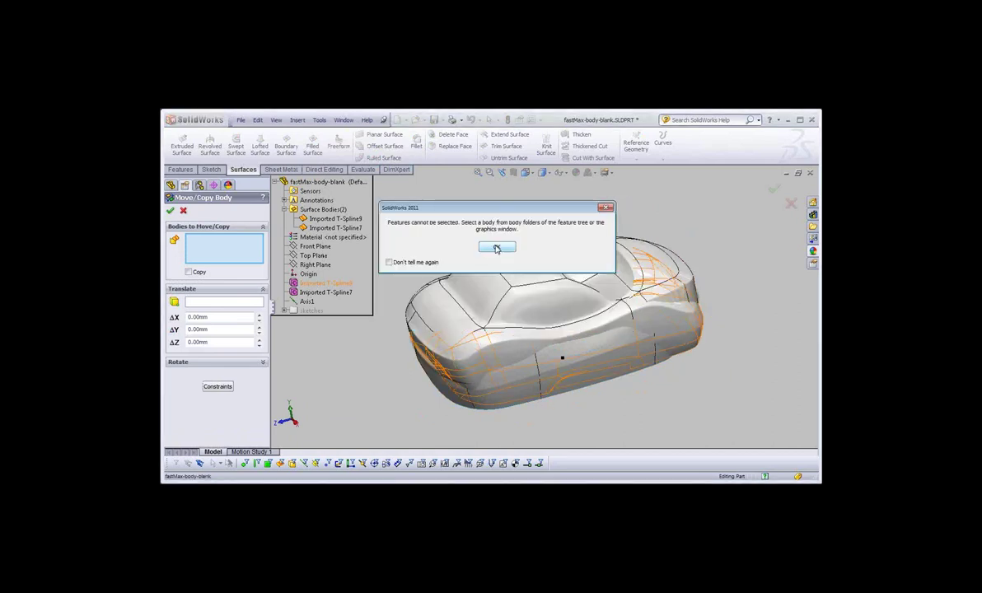
click(495, 247)
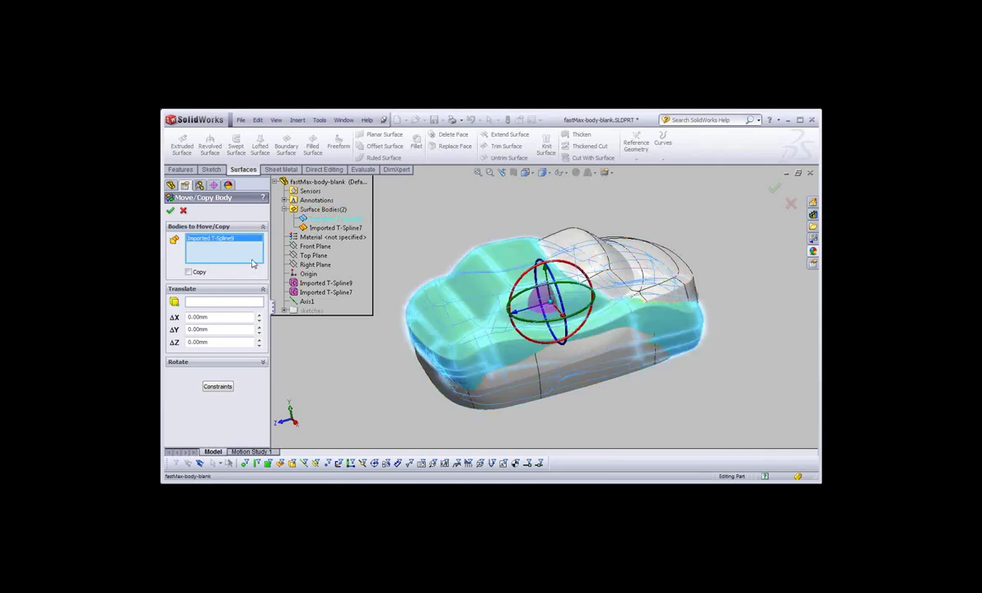
click(216, 361)
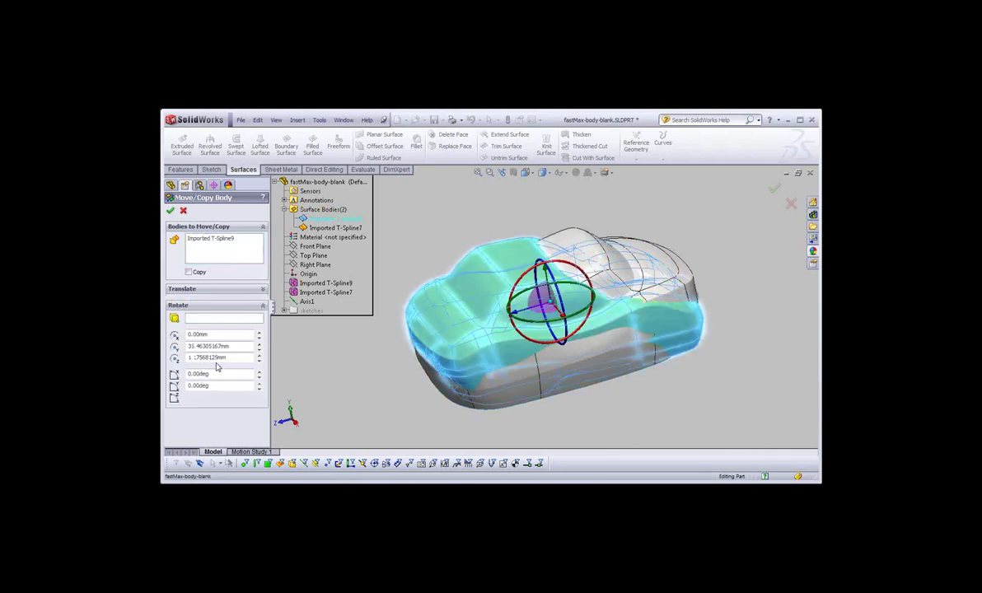
click(308, 301)
double_click(212, 333)
text(180)
key(Return)
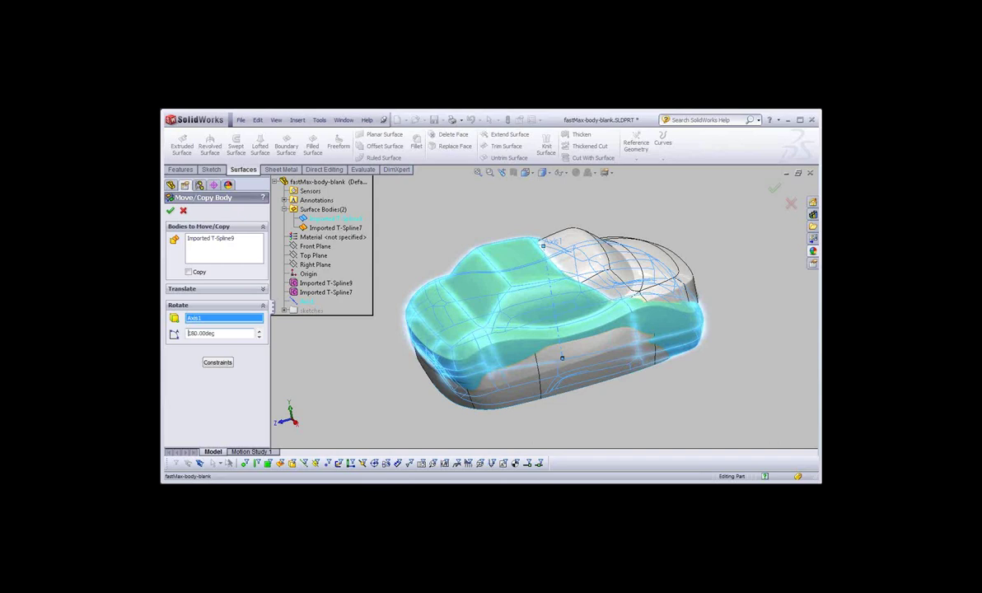
click(171, 211)
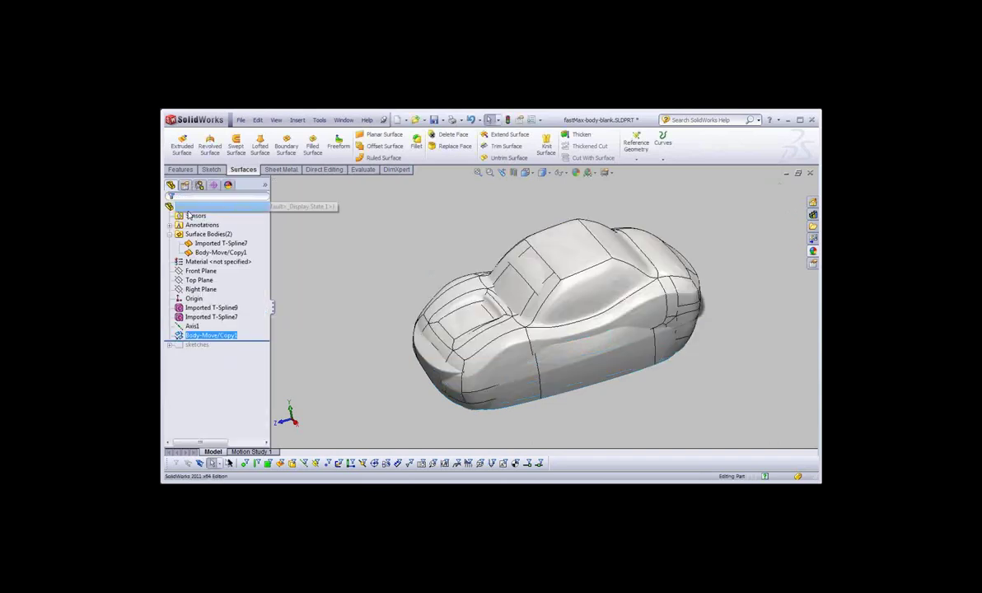
mouse_move(623, 360)
middle_down()
mouse_move(600, 320)
mouse_move(576, 320)
mouse_move(591, 342)
mouse_move(628, 346)
mouse_move(569, 322)
middle_up()
Compare Imported T-Spline7 and T-Spline9, then delete the Body-Move/Copy1 feature
ctrl+click(208, 320)
click(206, 309)
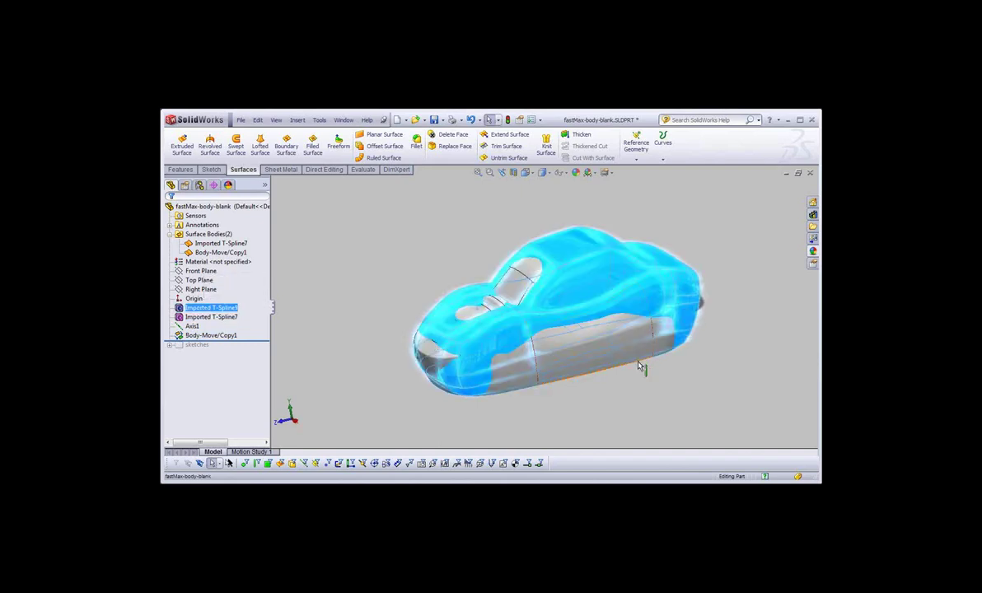
middle_drag(639, 366, 658, 364)
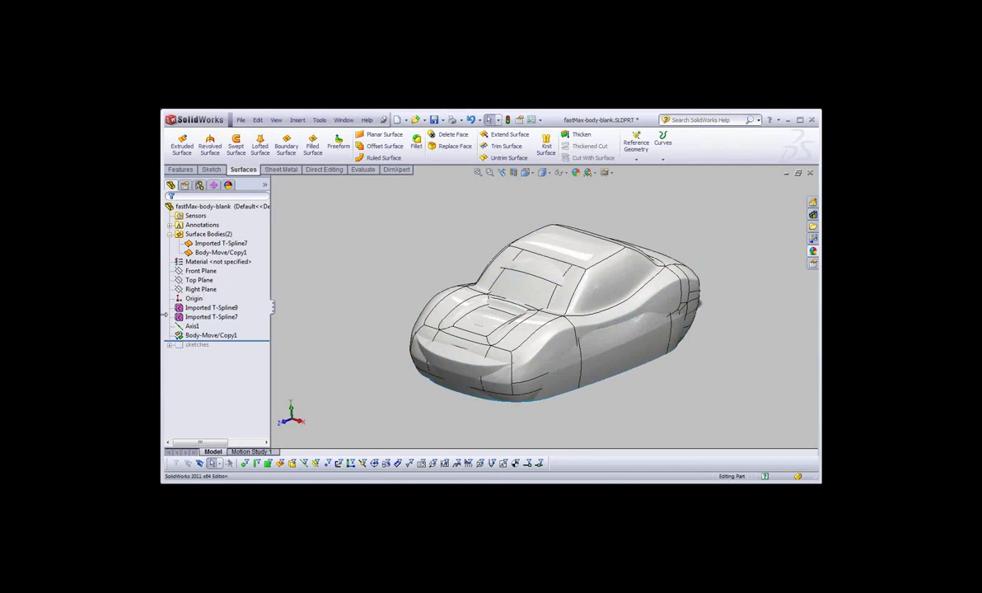
click(215, 335)
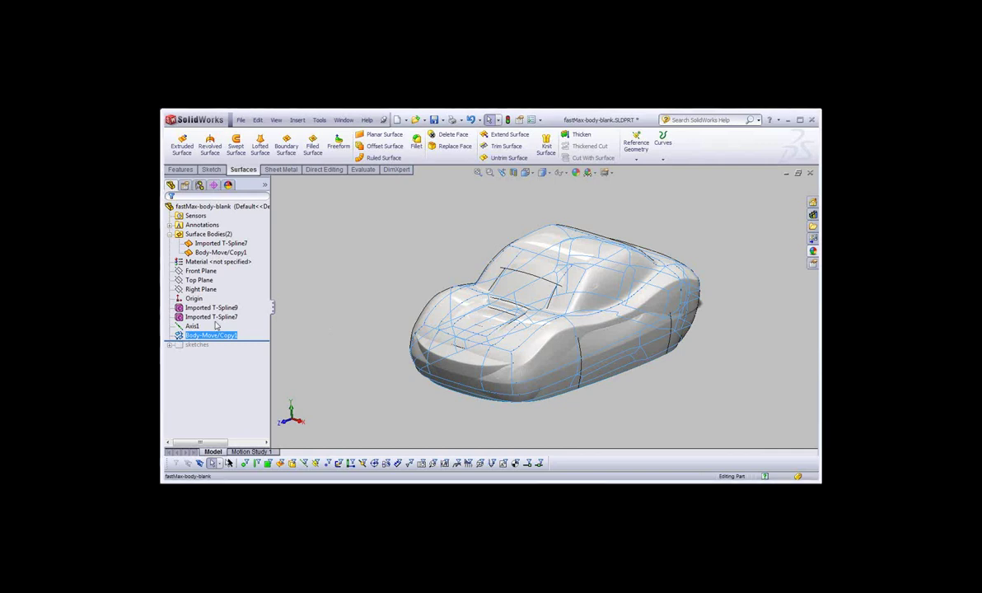
key(Delete)
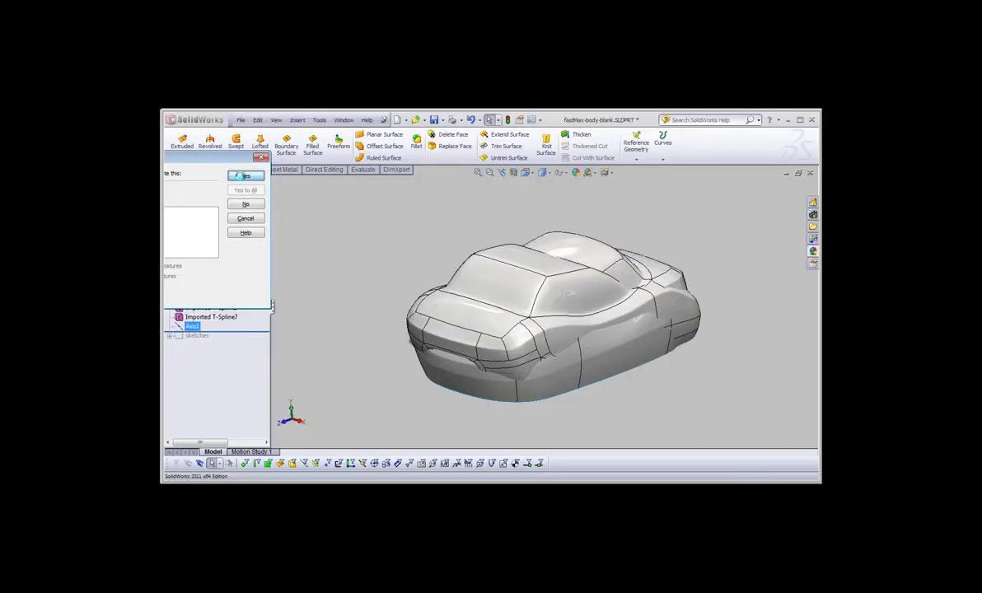
Confirm deleting the rotation, Axis1 and T-Spline9, then roll forward to restore bottomPlane
click(241, 176)
click(216, 317)
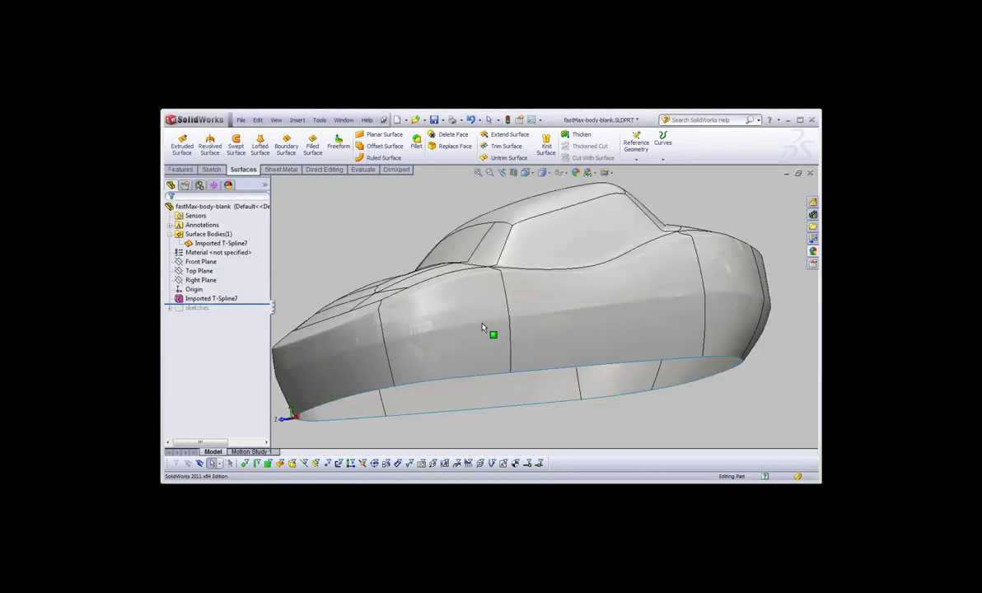
mouse_move(482, 327)
middle_down()
mouse_move(613, 263)
mouse_move(501, 337)
mouse_move(490, 360)
mouse_move(639, 316)
mouse_move(613, 336)
middle_up()
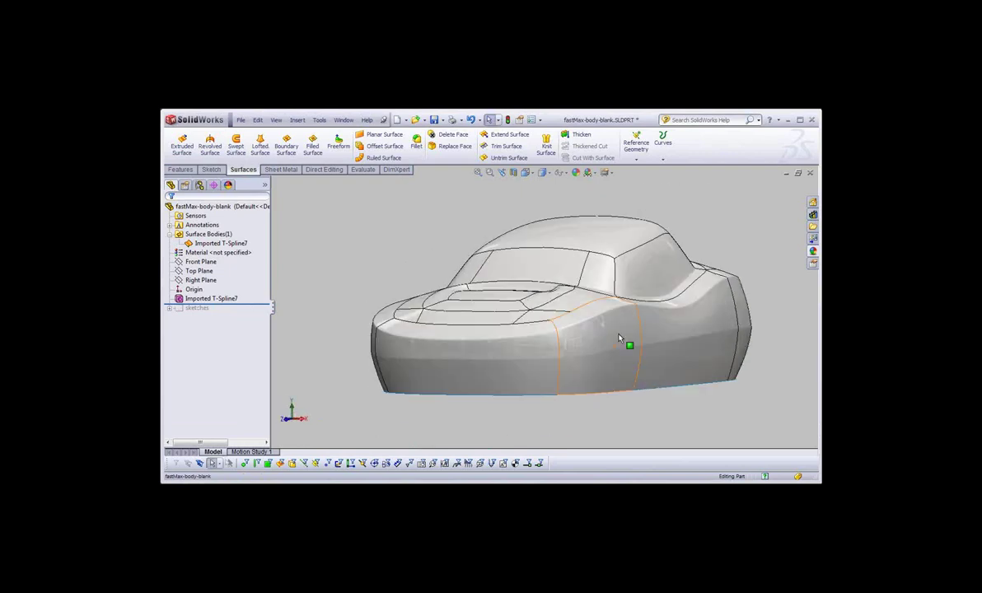
mouse_move(620, 338)
middle_down()
mouse_move(598, 351)
mouse_move(616, 353)
middle_up()
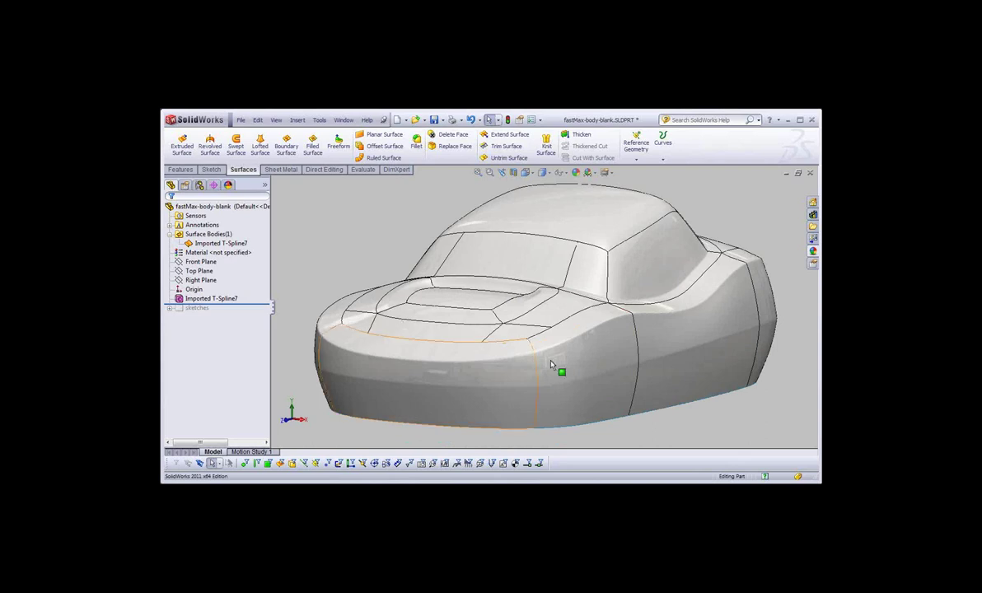
scroll(551, 363, up, 2)
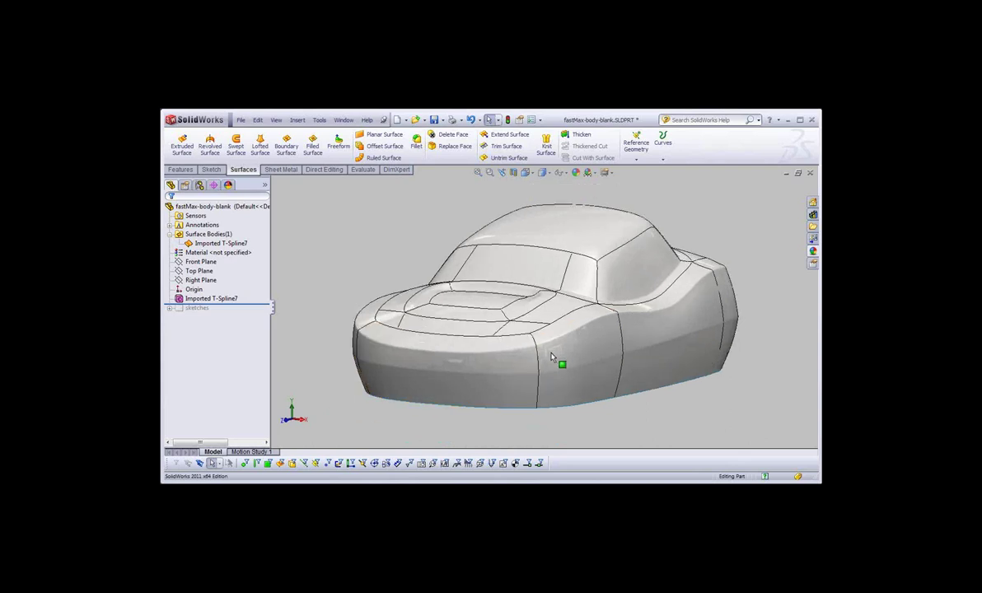
mouse_move(551, 356)
middle_down()
mouse_move(546, 302)
mouse_move(499, 356)
mouse_move(508, 217)
middle_up()
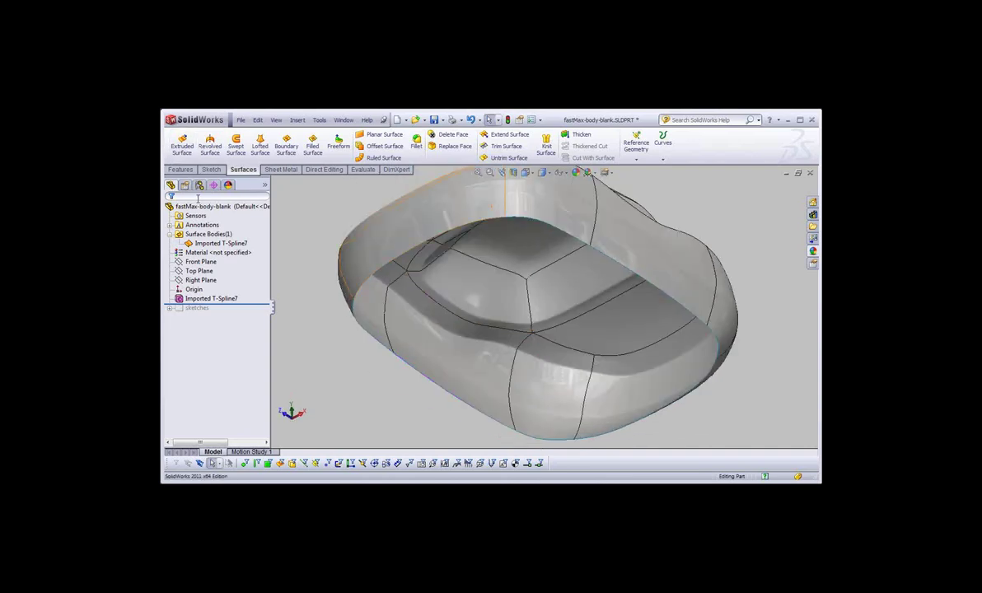
drag(247, 305, 237, 311)
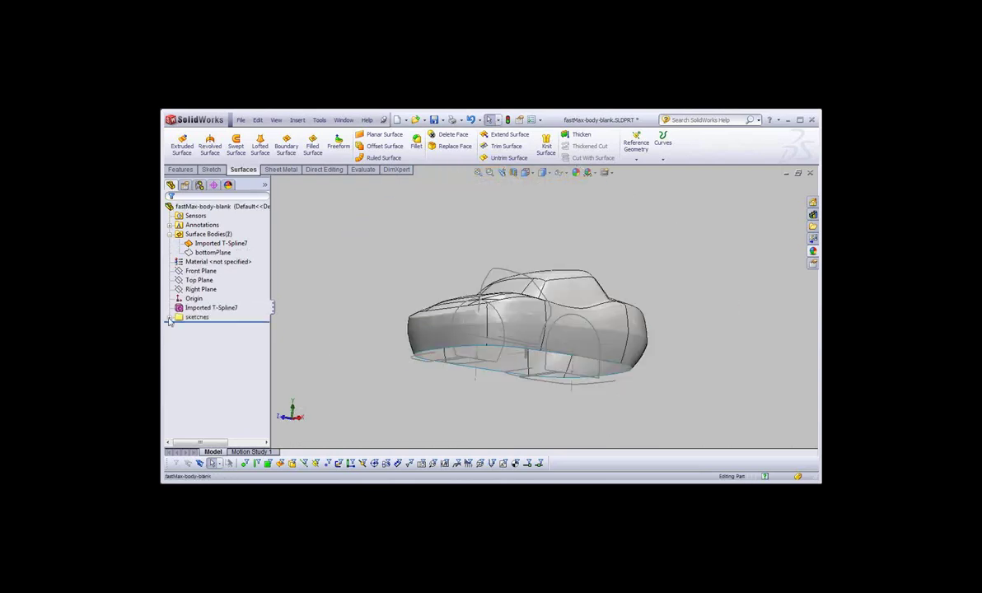
click(198, 408)
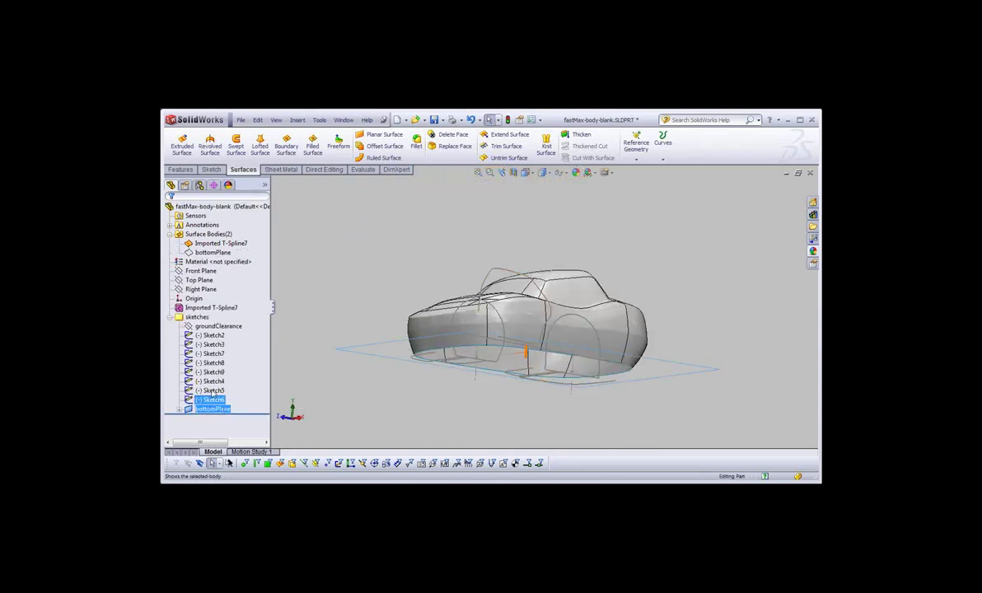
Mutually trim Imported T-Spline7 with bottomPlane, keeping the body above the plane
middle_drag(502, 354, 528, 386)
key(Escape)
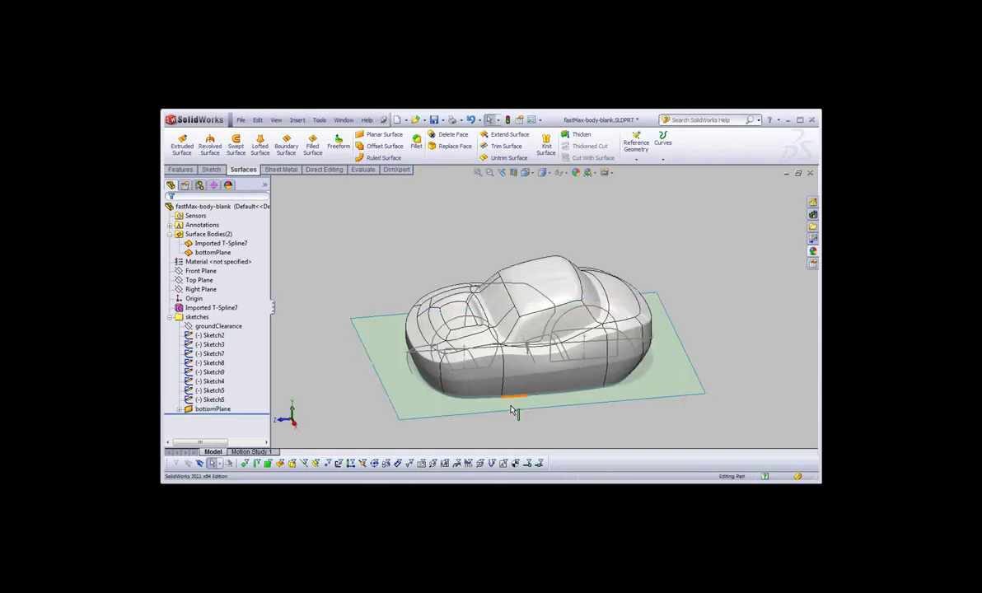
scroll(512, 407, down, 2)
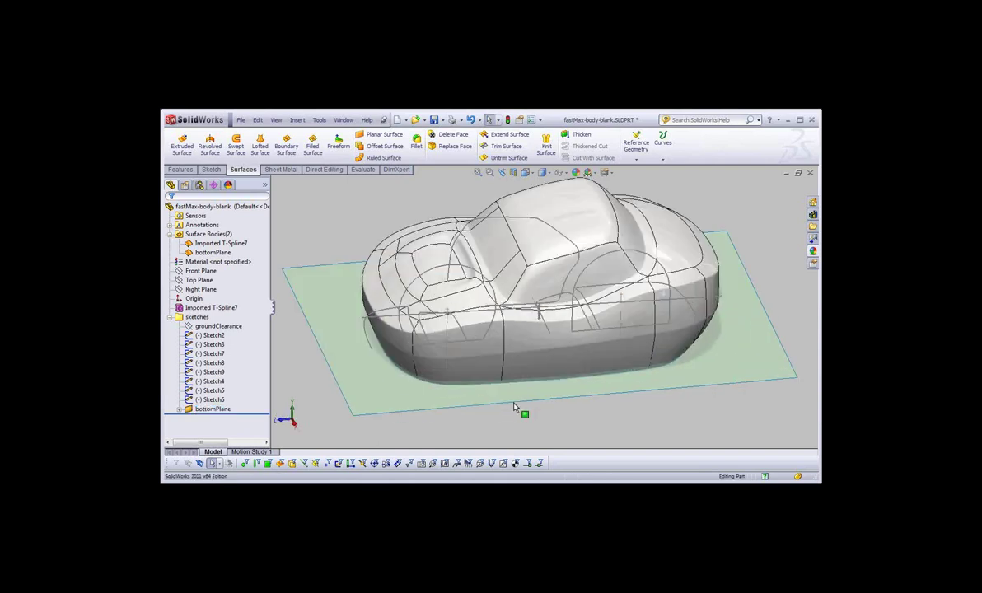
middle_drag(516, 407, 557, 358)
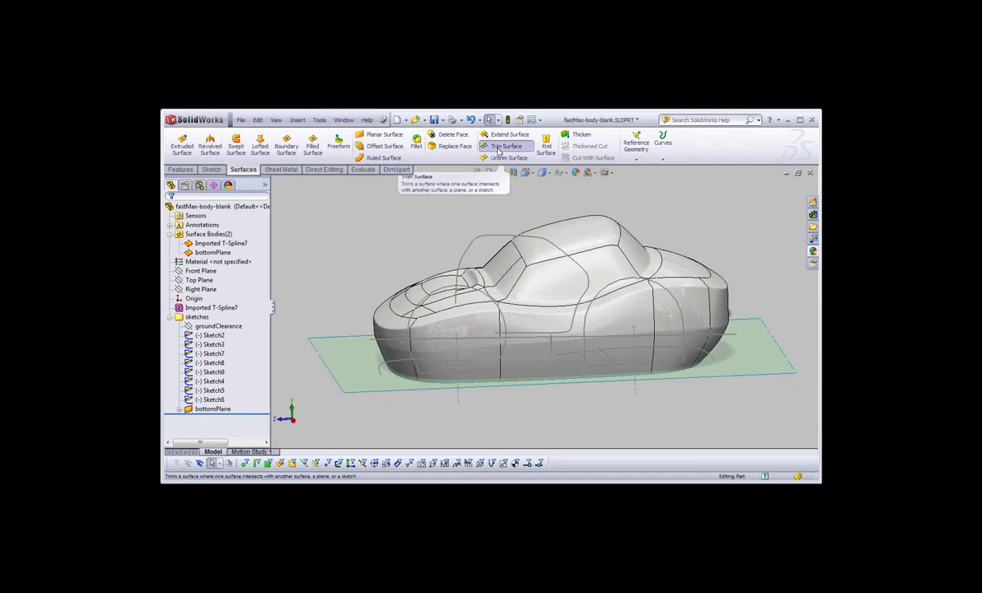
click(497, 148)
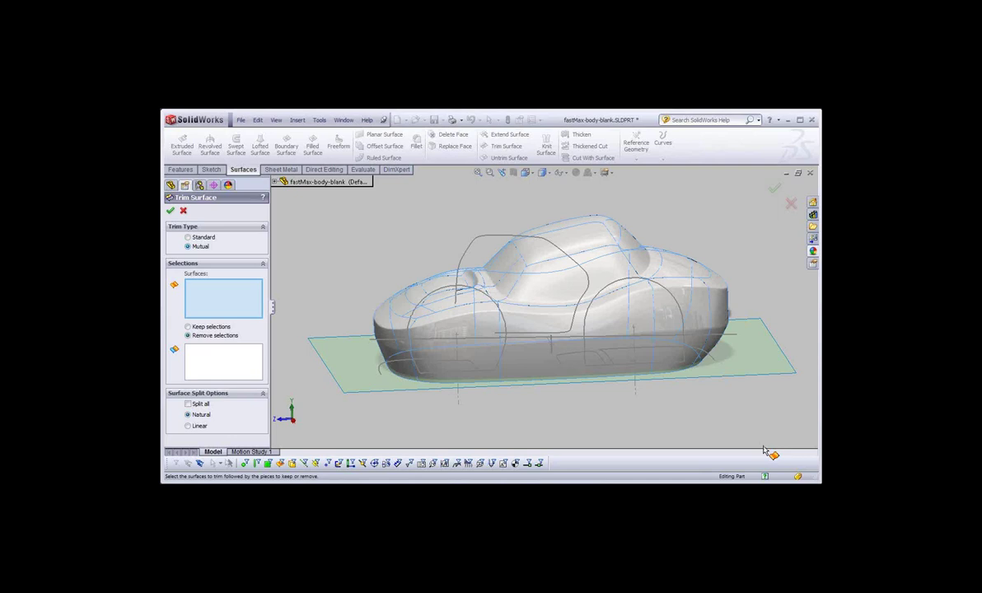
click(716, 350)
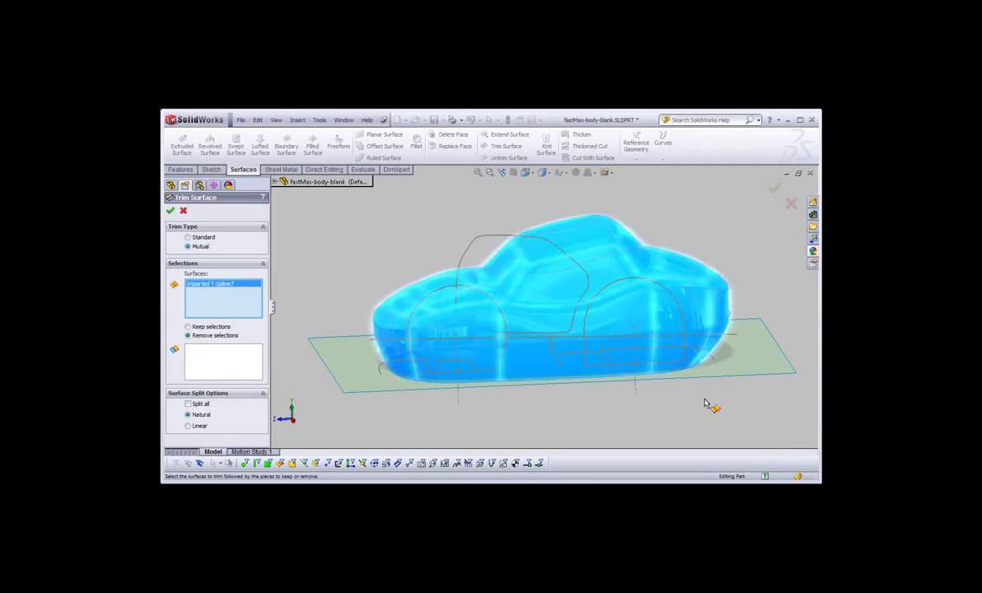
click(348, 371)
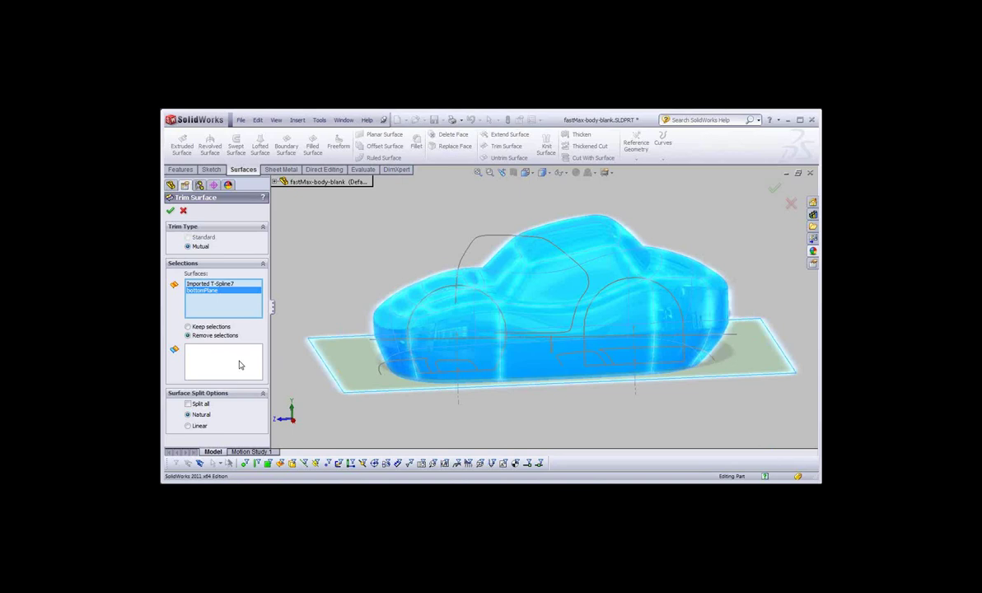
click(240, 365)
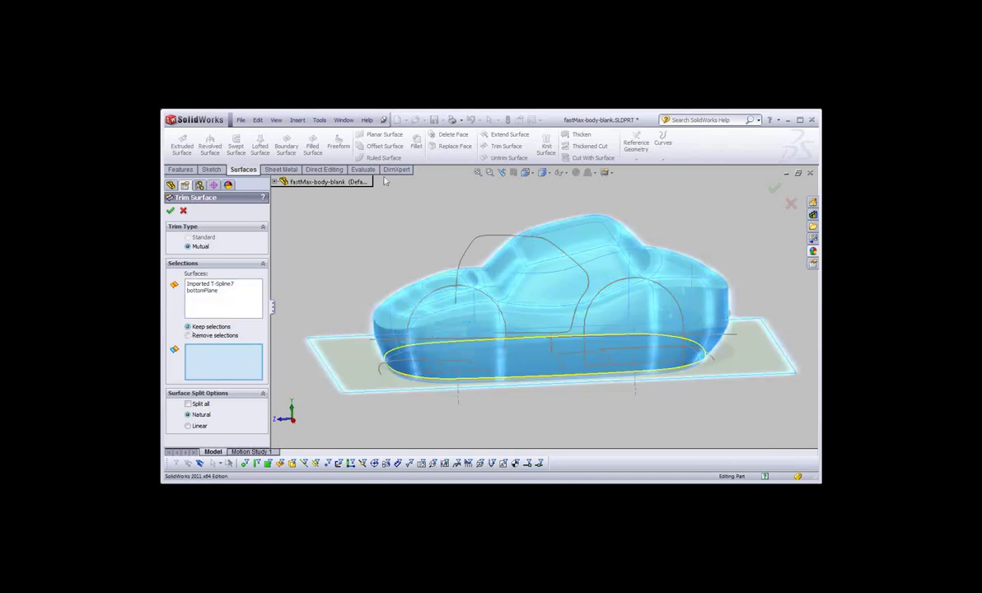
click(556, 224)
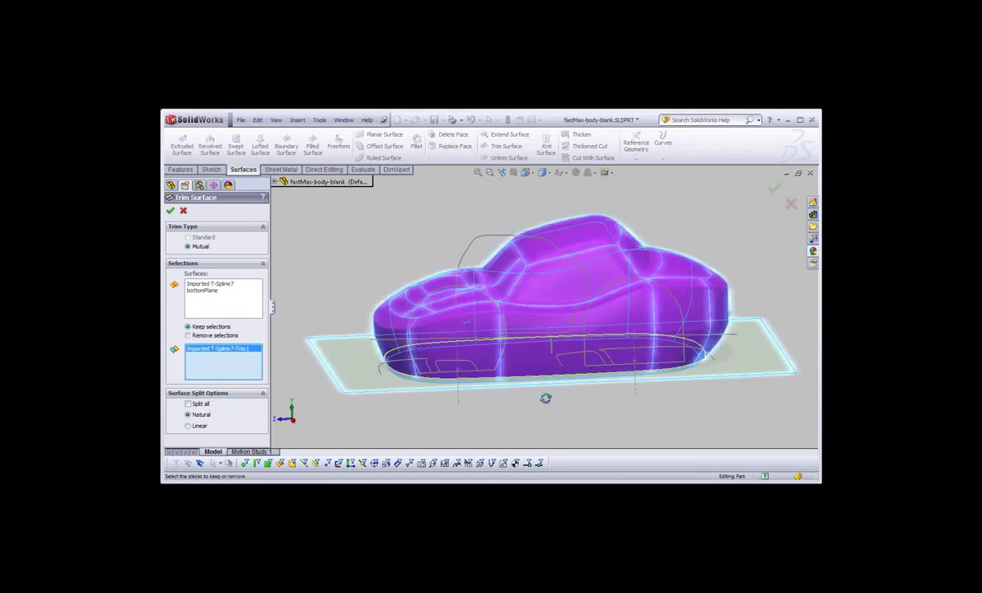
middle_drag(546, 398, 554, 281)
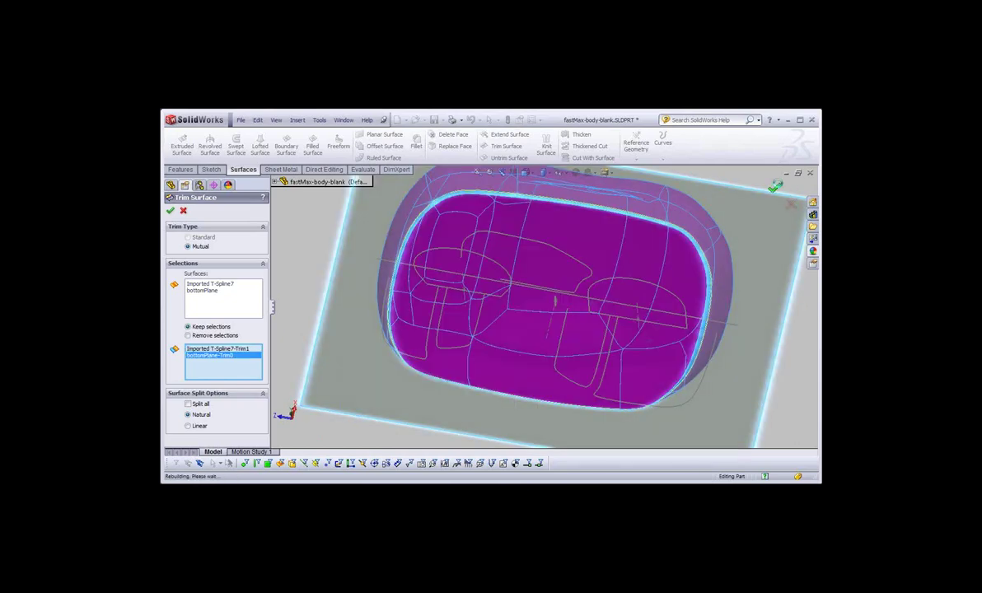
click(773, 189)
mouse_move(775, 189)
middle_down()
mouse_move(546, 221)
mouse_move(505, 359)
middle_up()
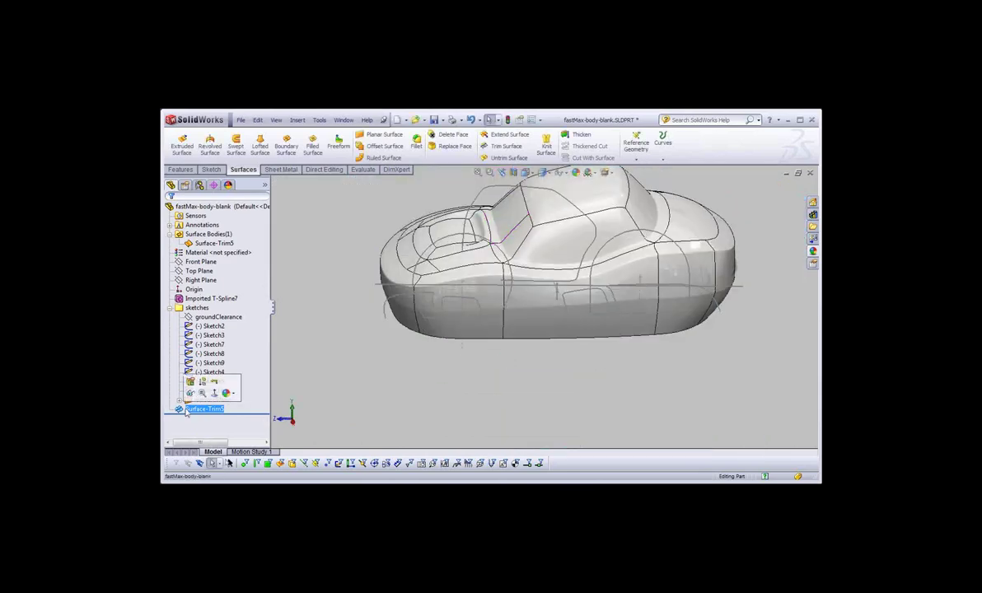
Thicken Surface-Trim5 into a solid from its enclosed volume
click(577, 135)
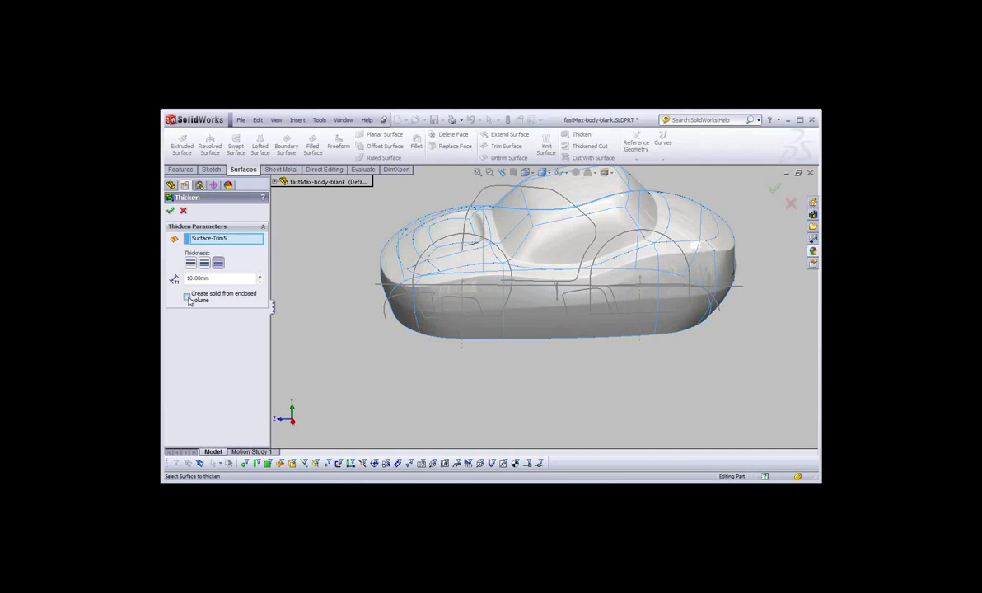
click(187, 297)
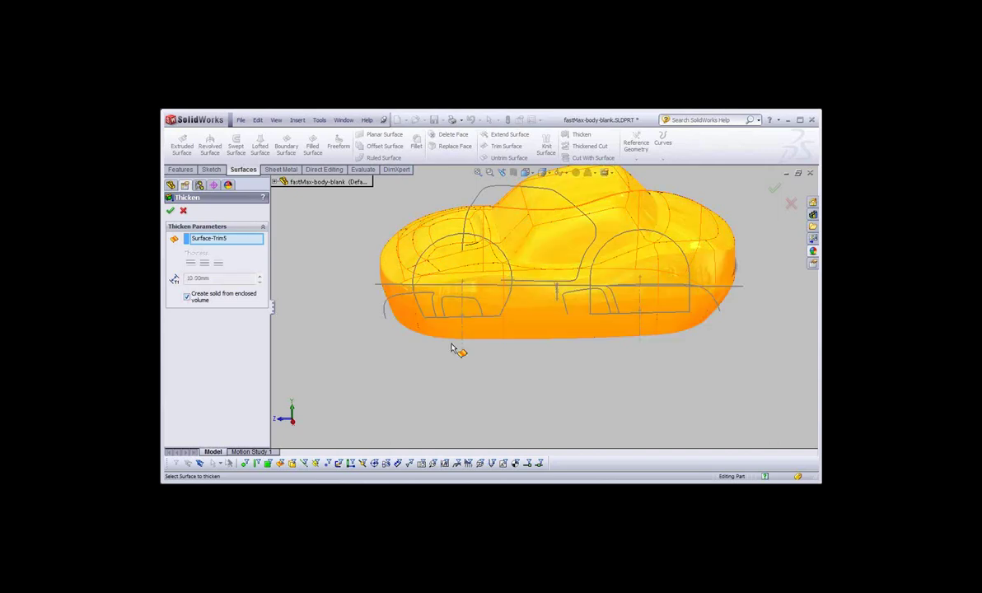
middle_drag(456, 346, 268, 384)
click(169, 210)
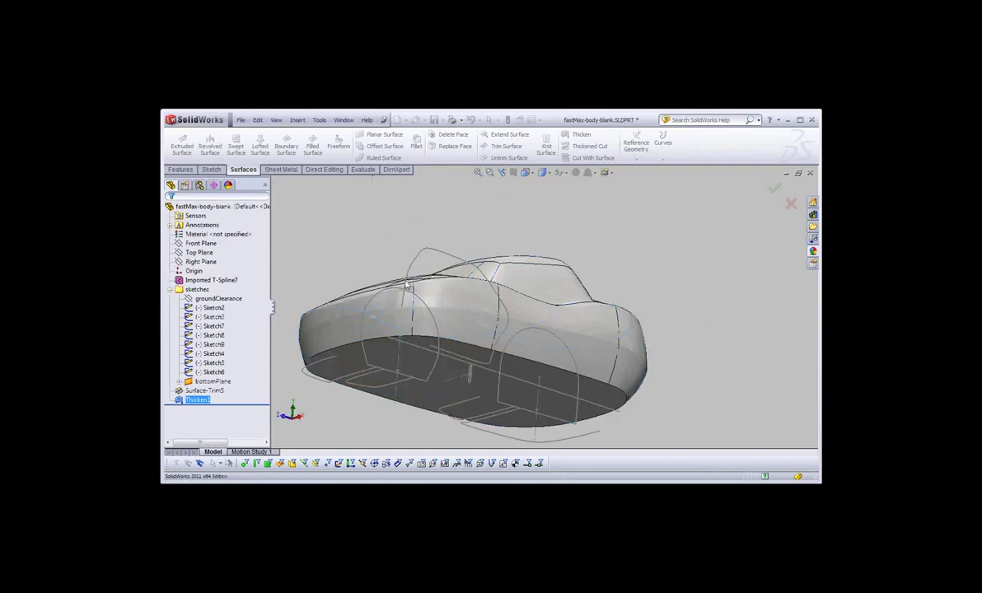
mouse_move(461, 285)
middle_down()
mouse_move(457, 332)
mouse_move(507, 265)
middle_up()
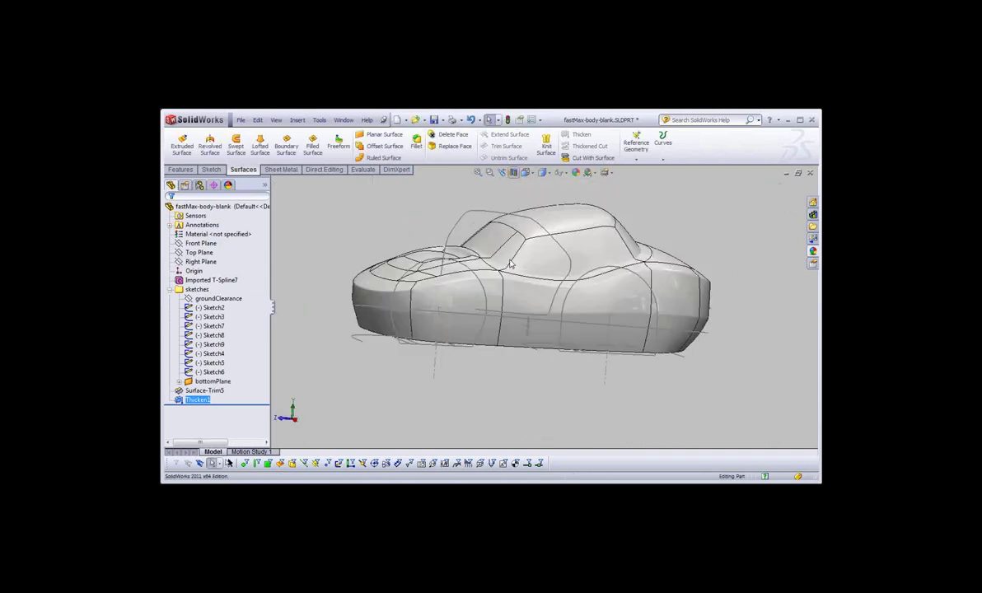
Check the solid with a section view on the Front Plane, then cancel it
click(501, 172)
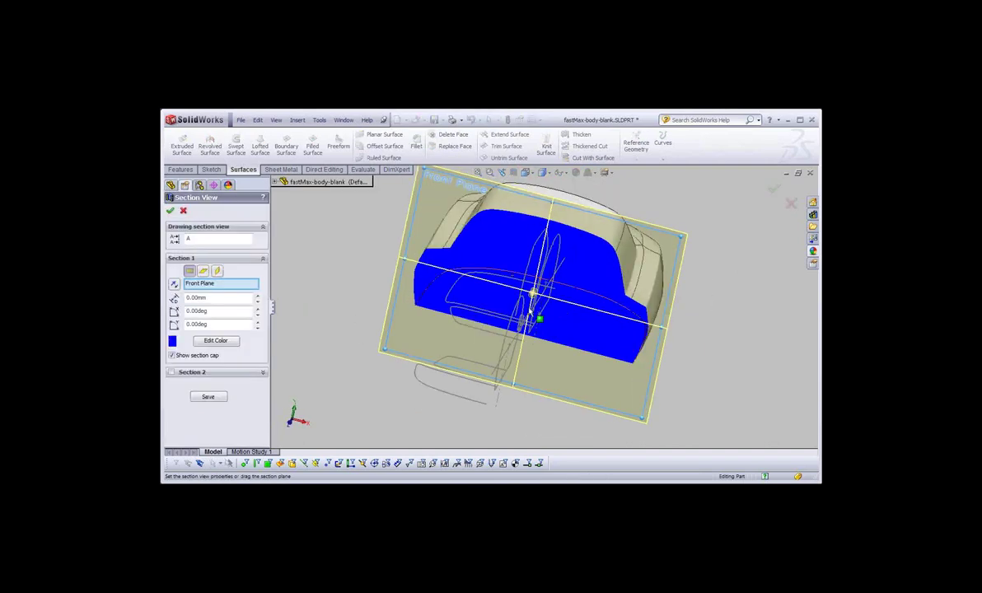
middle_drag(525, 286, 791, 205)
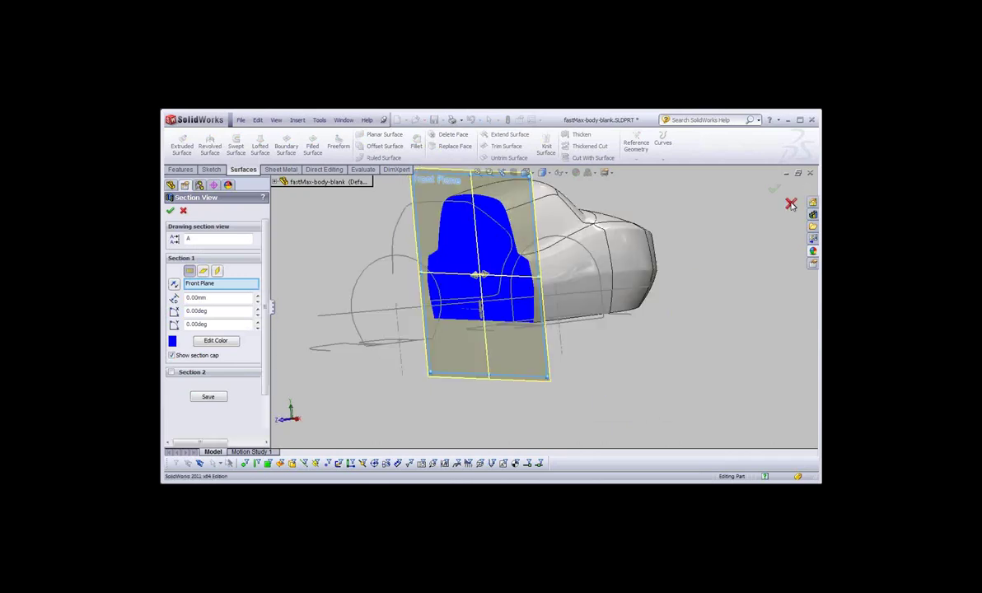
click(790, 205)
mouse_move(462, 292)
middle_down()
mouse_move(487, 281)
mouse_move(502, 316)
middle_up()
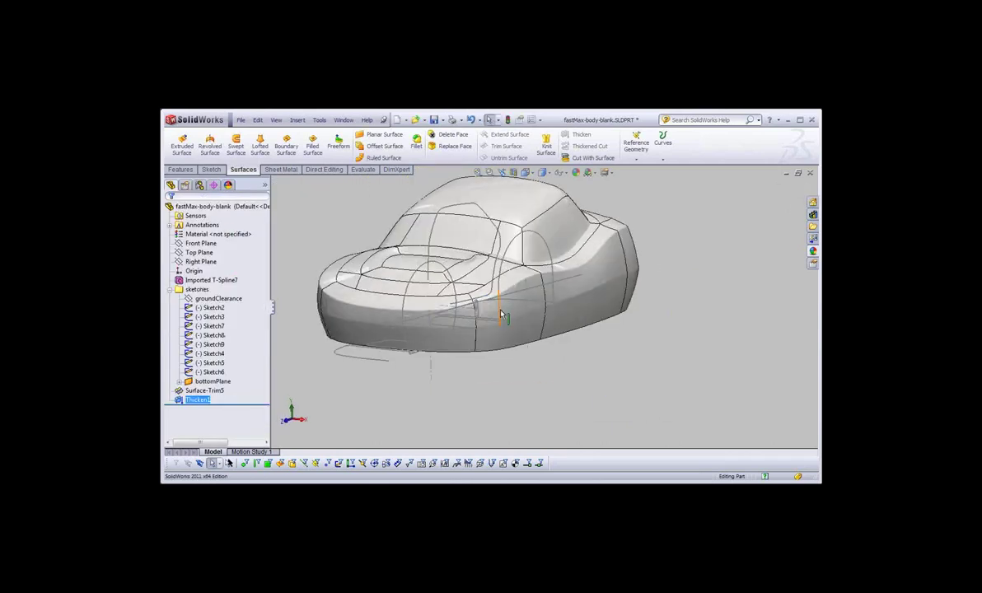
scroll(501, 314, down, 3)
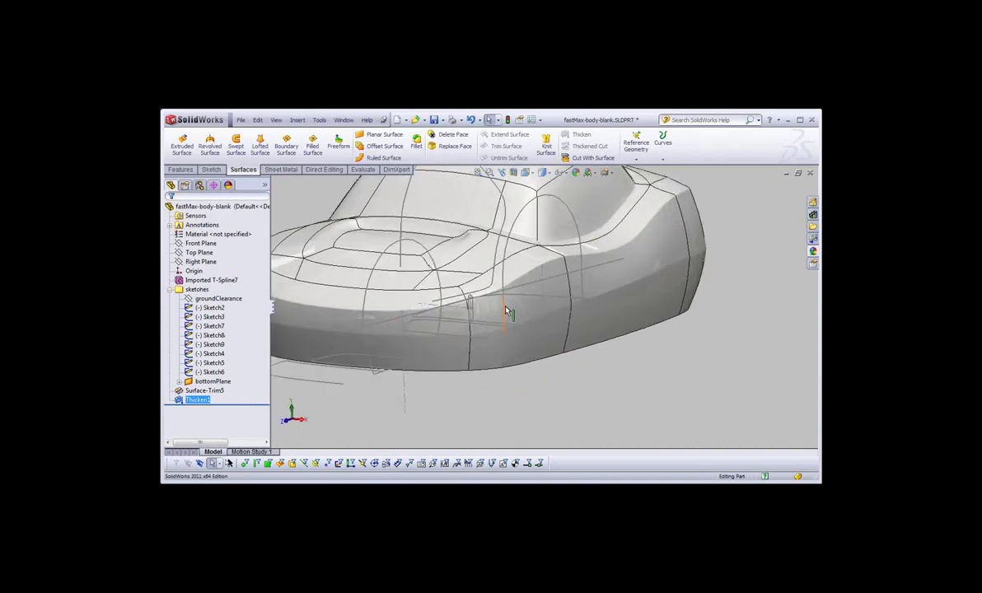
scroll(505, 311, up, 3)
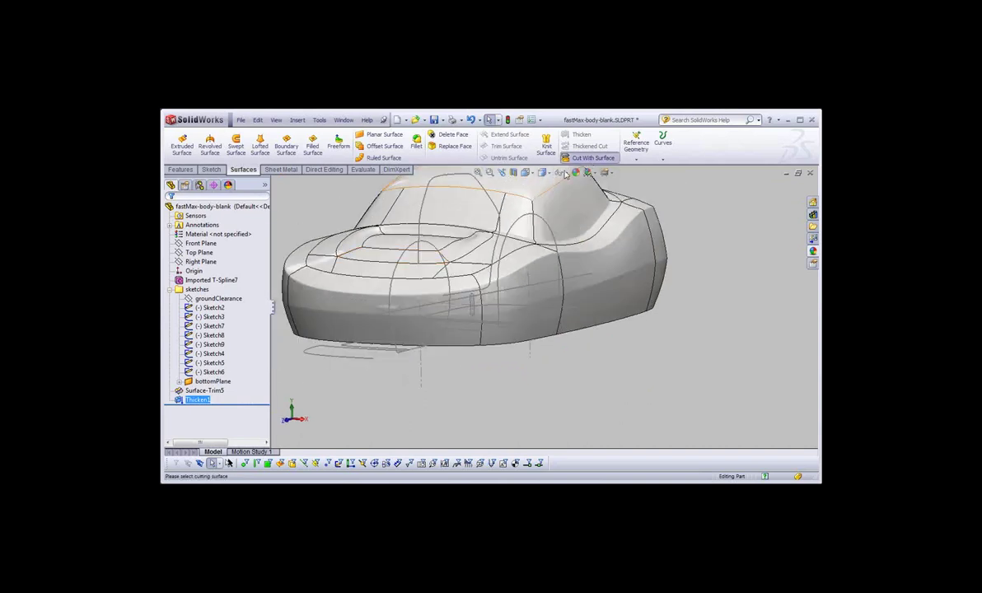
Cut the solid body with the Right Plane as the cutting surface
click(591, 158)
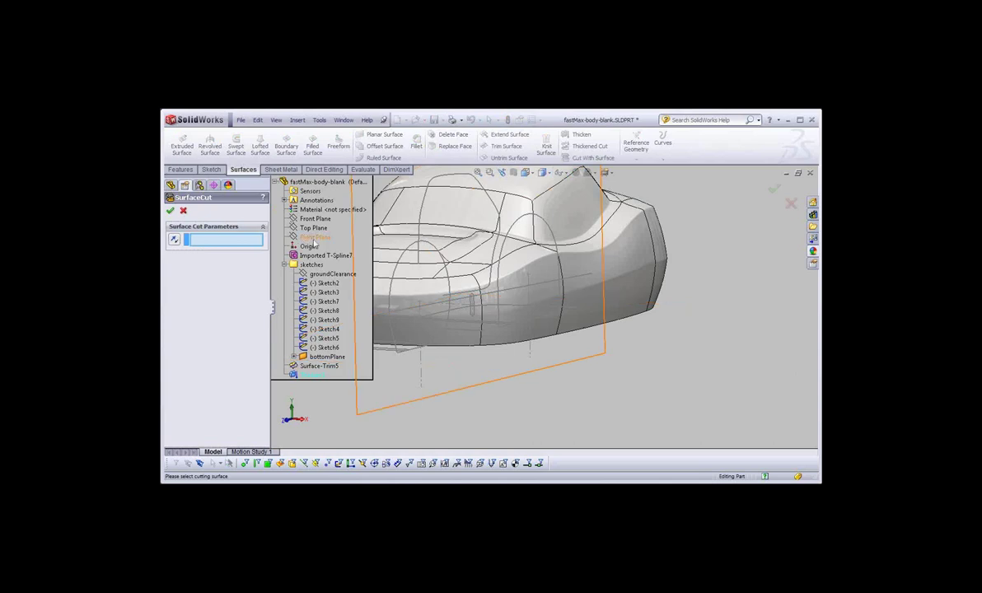
click(317, 237)
key(Return)
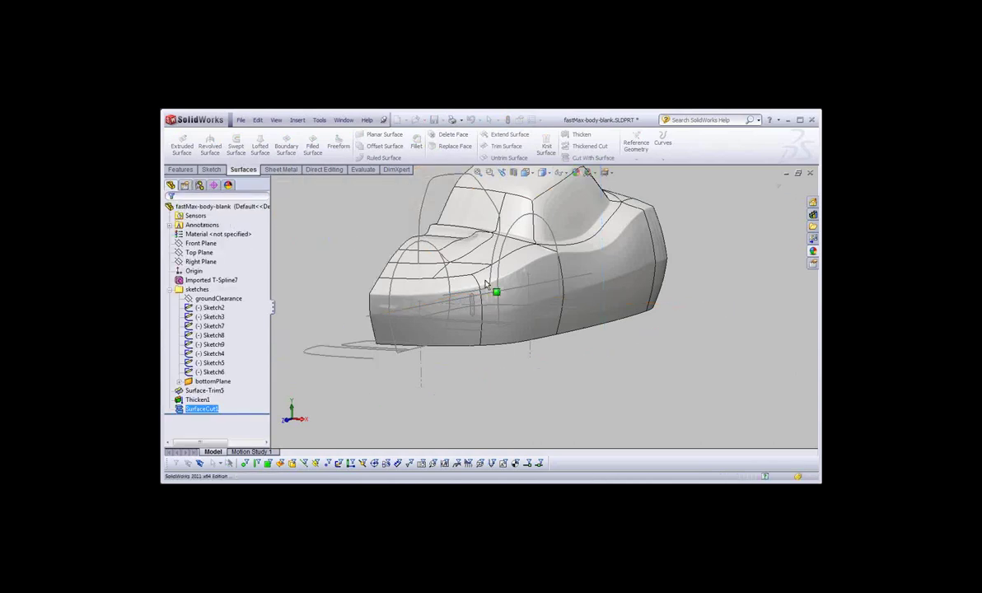
Start an Extruded Cut and discard the empty sketch it created
click(179, 170)
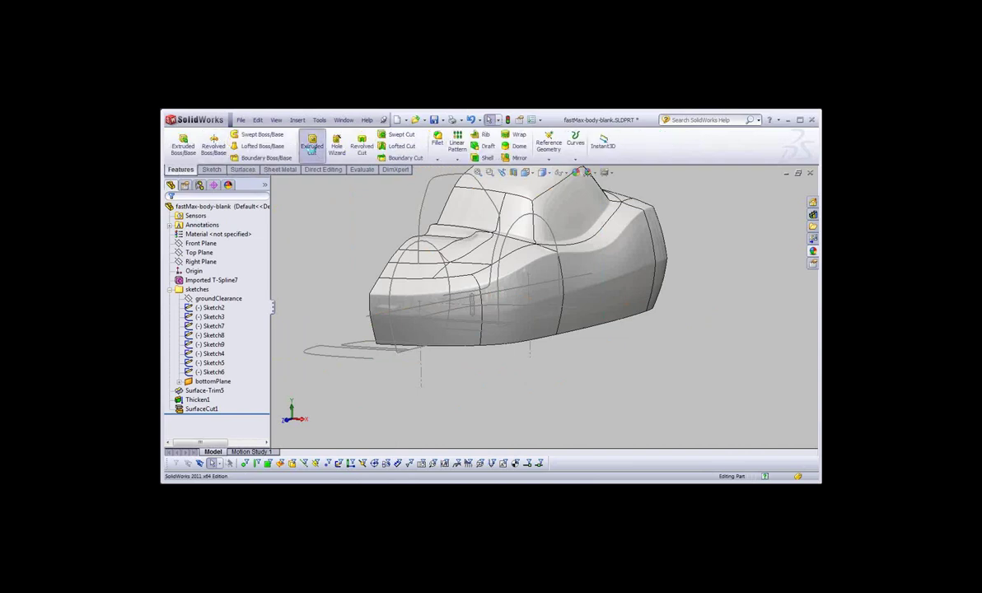
click(311, 146)
click(399, 272)
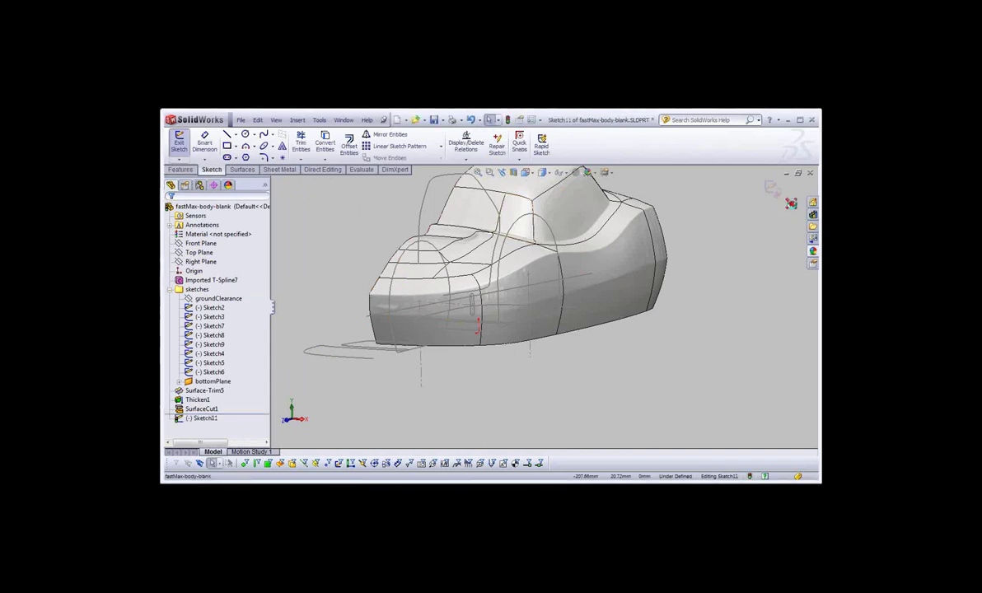
click(791, 204)
click(362, 333)
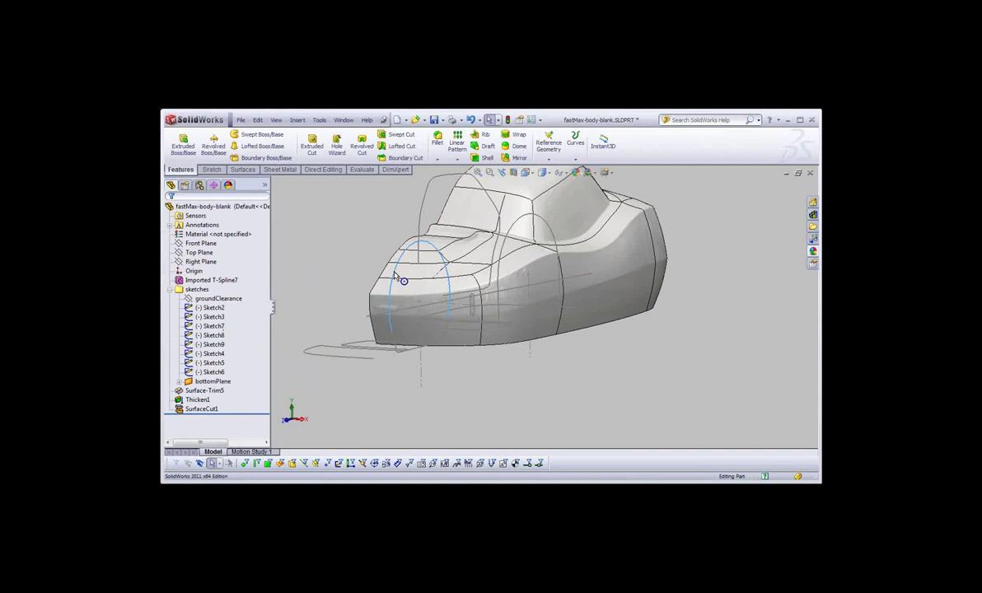
Extrude-cut Sketch2 starting from an offset of 100.00mm
click(209, 307)
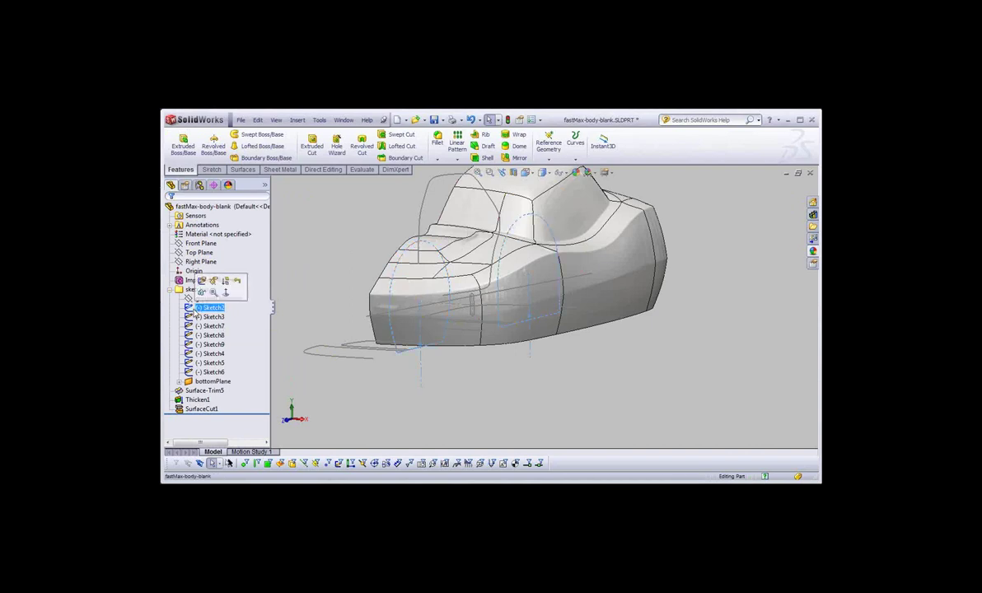
click(310, 147)
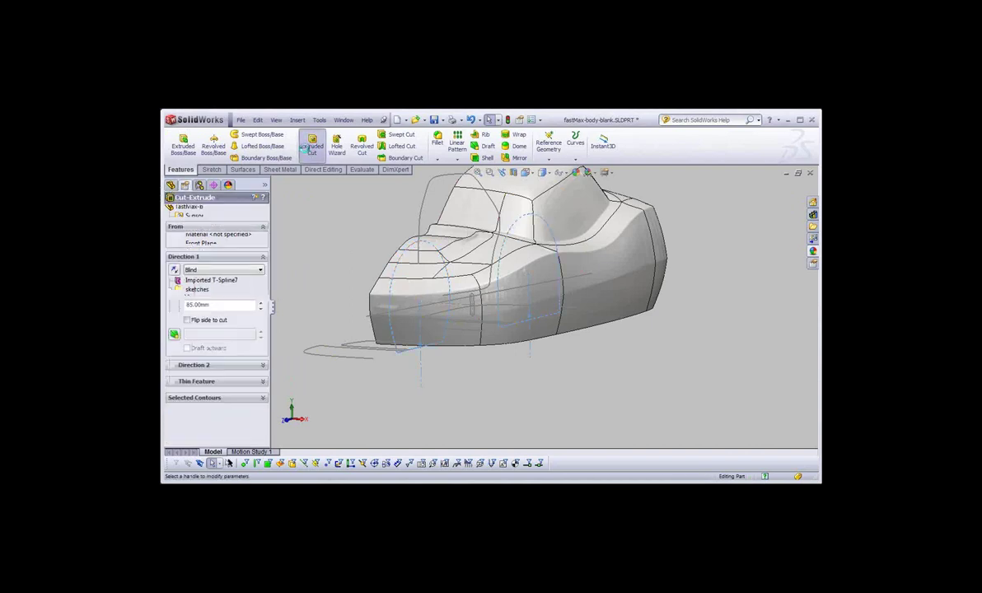
click(239, 238)
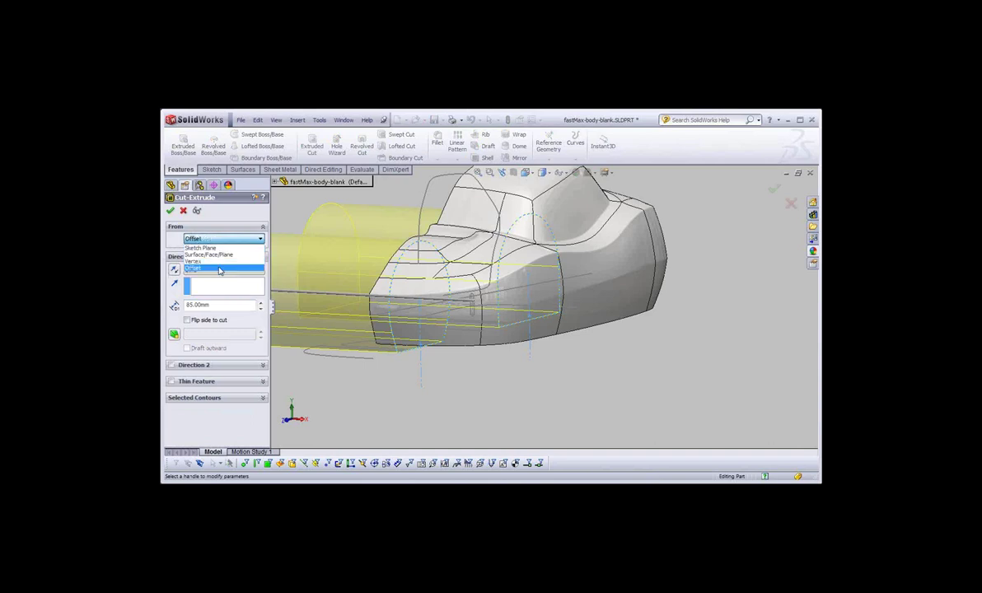
click(220, 269)
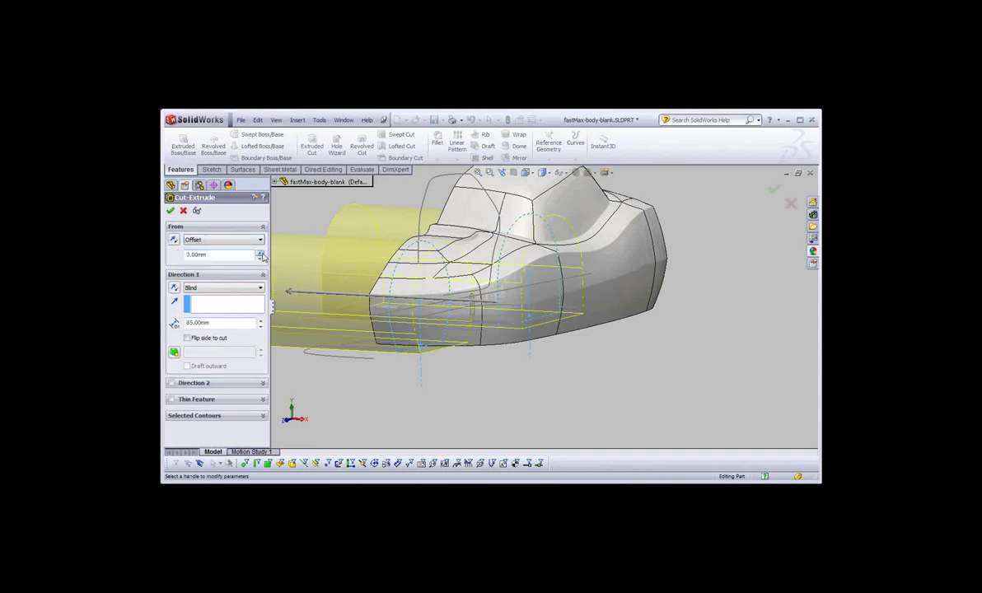
click(262, 254)
click(261, 255)
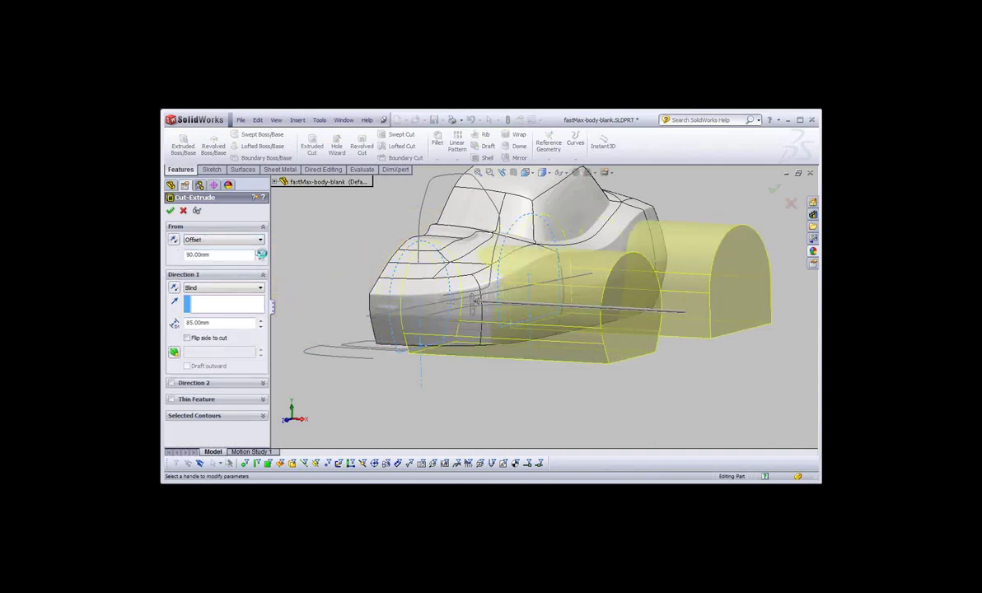
click(261, 253)
Set the cut direction along the line and commit Cut-Extrude1
mouse_move(552, 291)
middle_down()
mouse_move(508, 280)
mouse_move(510, 297)
mouse_move(541, 300)
mouse_move(581, 280)
mouse_move(552, 334)
mouse_move(536, 327)
mouse_move(536, 358)
middle_up()
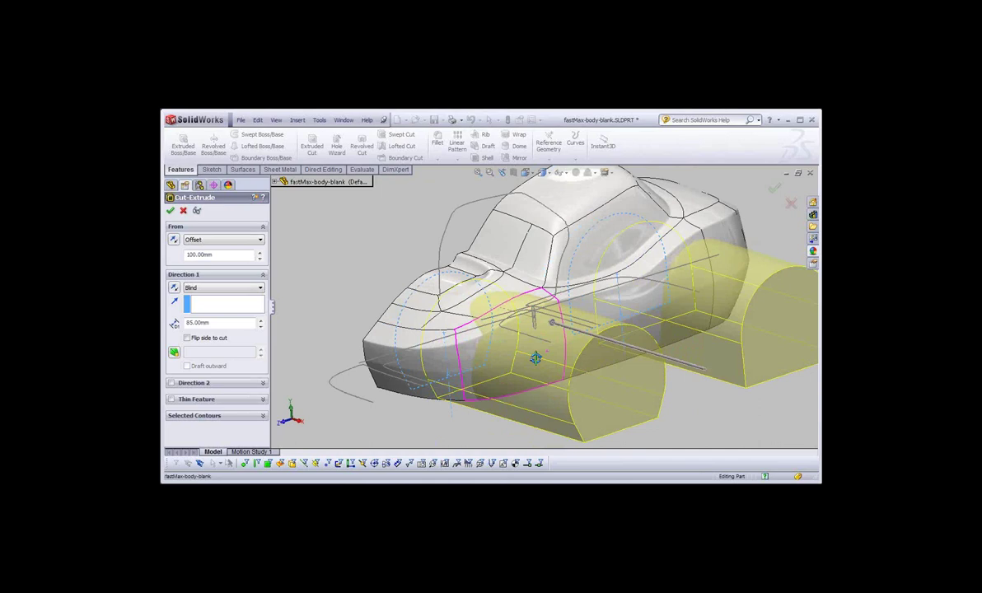
middle_drag(536, 357, 504, 318)
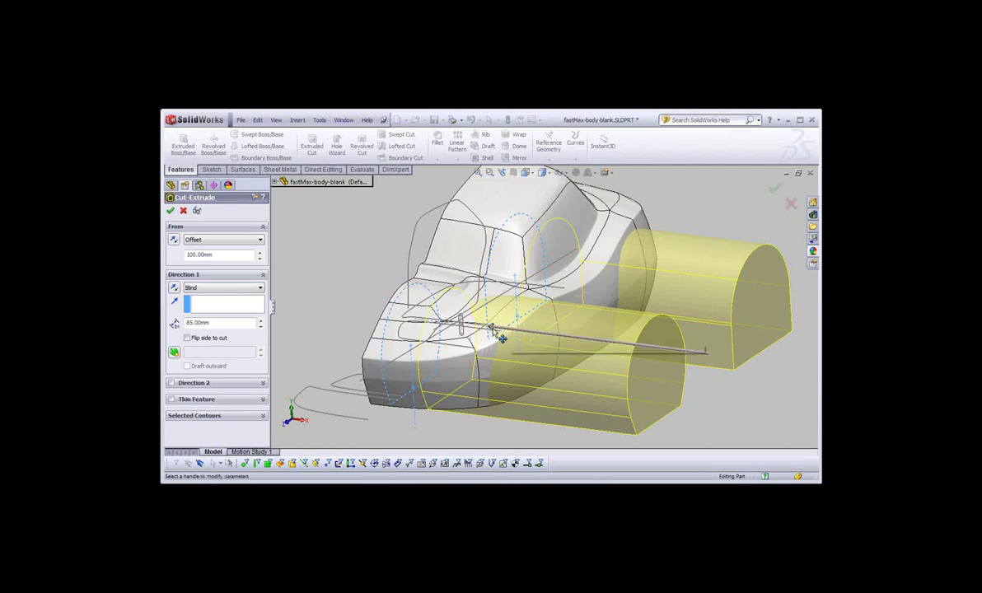
click(501, 338)
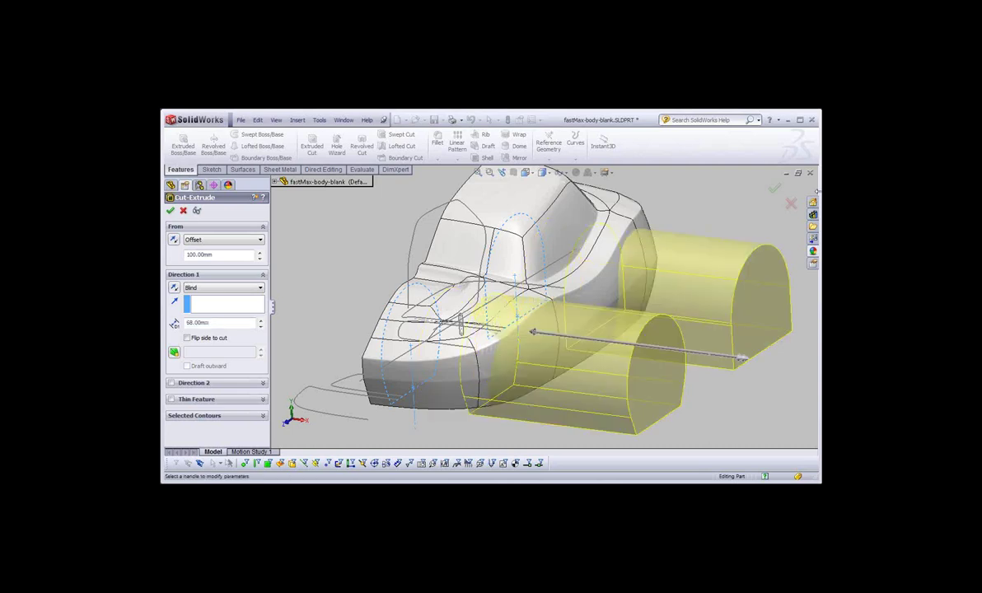
key(Return)
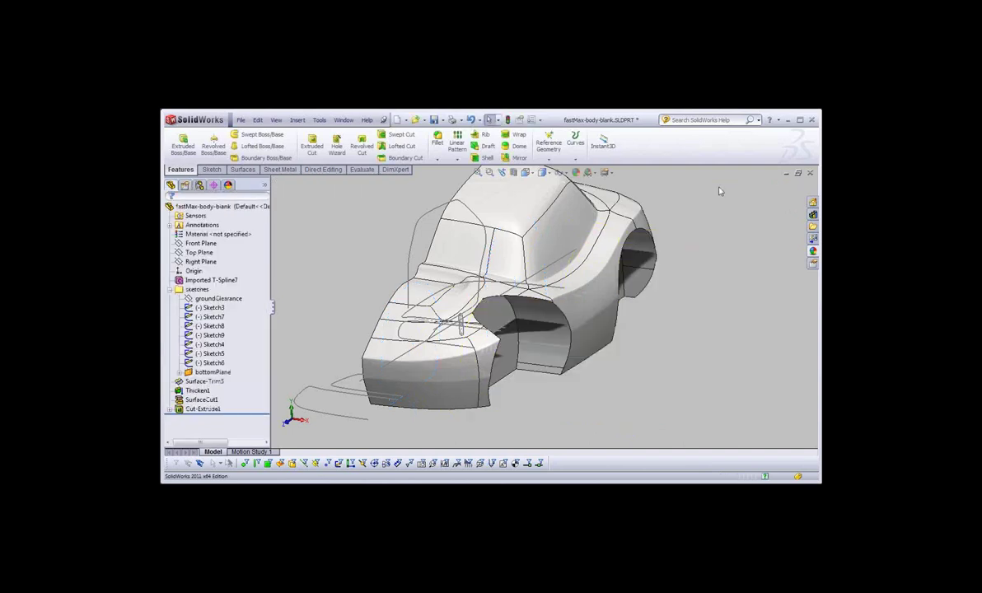
Switch the car body view to perspective display
mouse_move(718, 191)
middle_down()
mouse_move(531, 318)
mouse_move(579, 328)
mouse_move(607, 174)
middle_up()
click(607, 173)
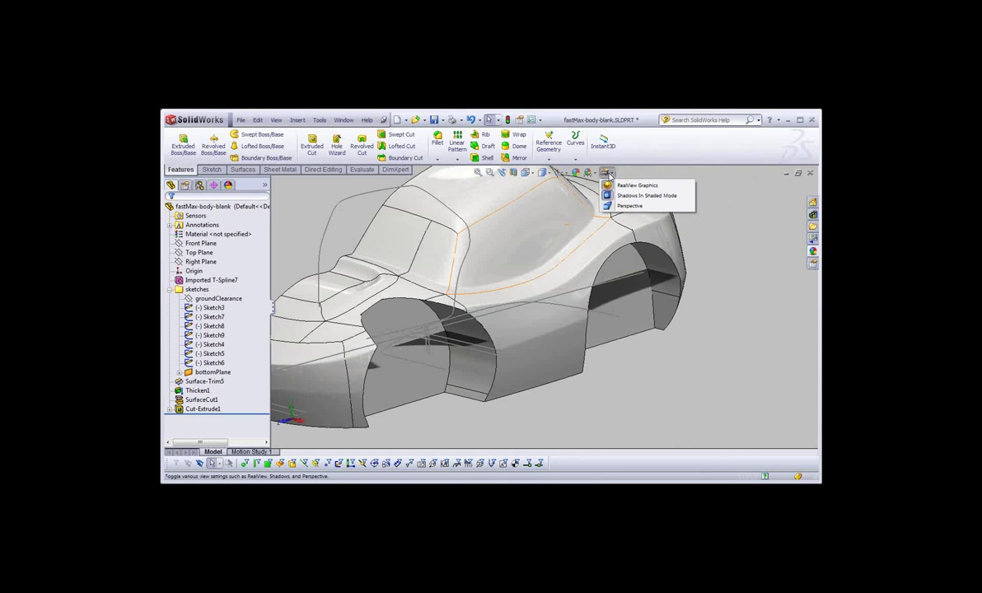
click(629, 205)
Collapse the sketches folder and orbit around the car to inspect the wheel arches
middle_drag(499, 329, 458, 351)
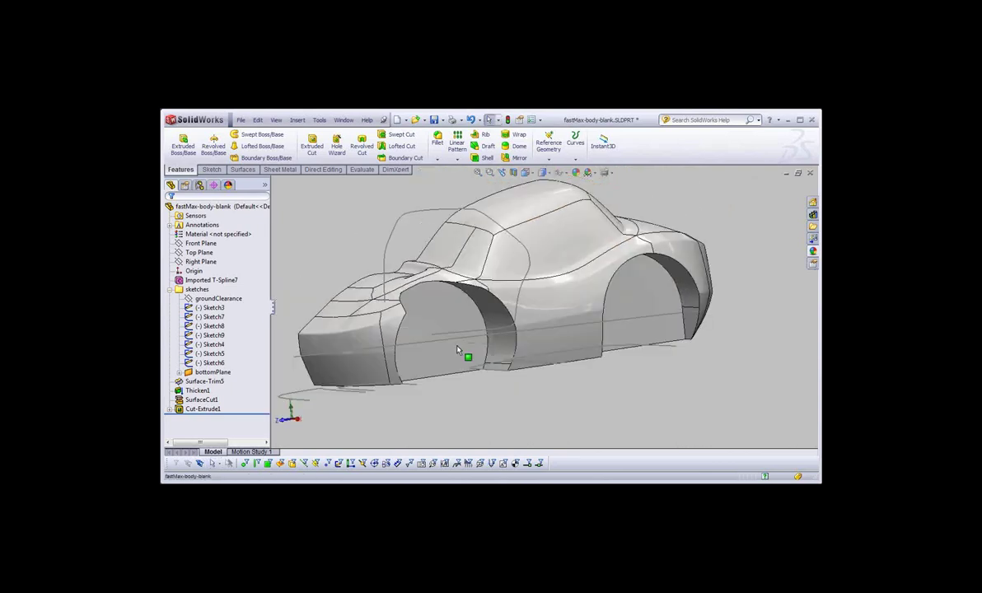
middle_drag(458, 351, 446, 347)
scroll(598, 327, up, 3)
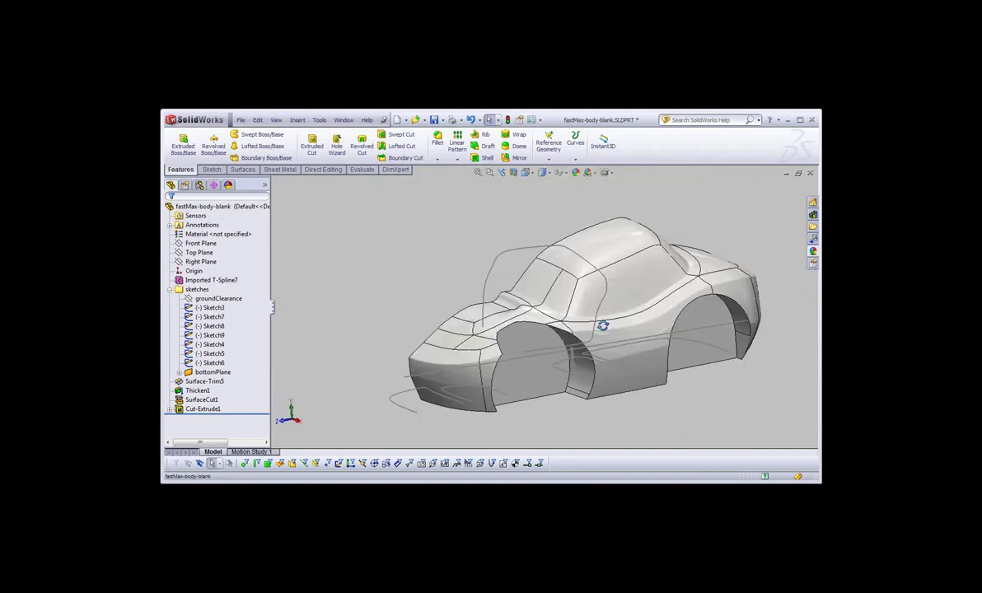
mouse_move(623, 344)
middle_down()
mouse_move(604, 354)
mouse_move(474, 298)
middle_up()
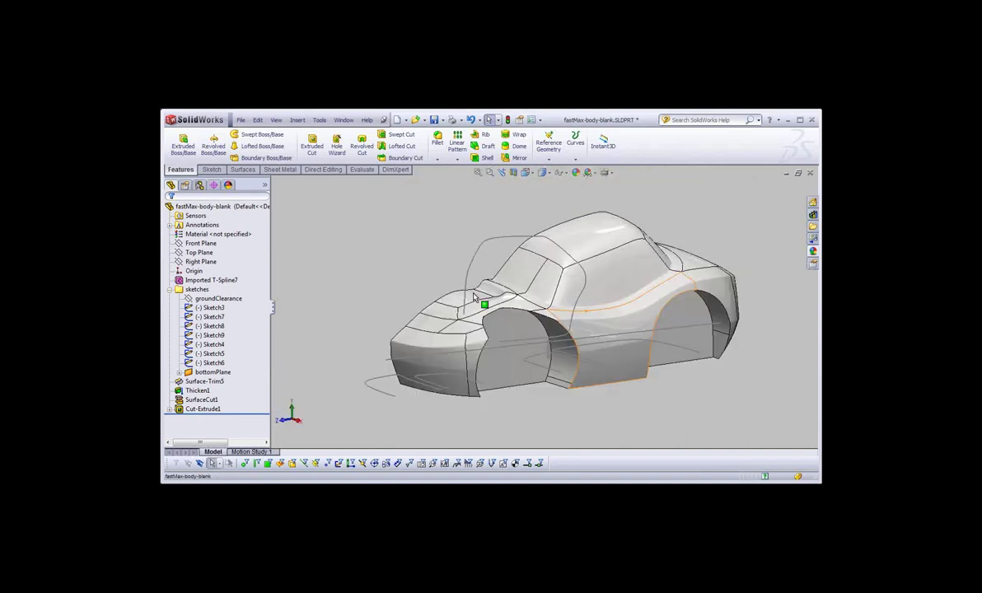
click(170, 289)
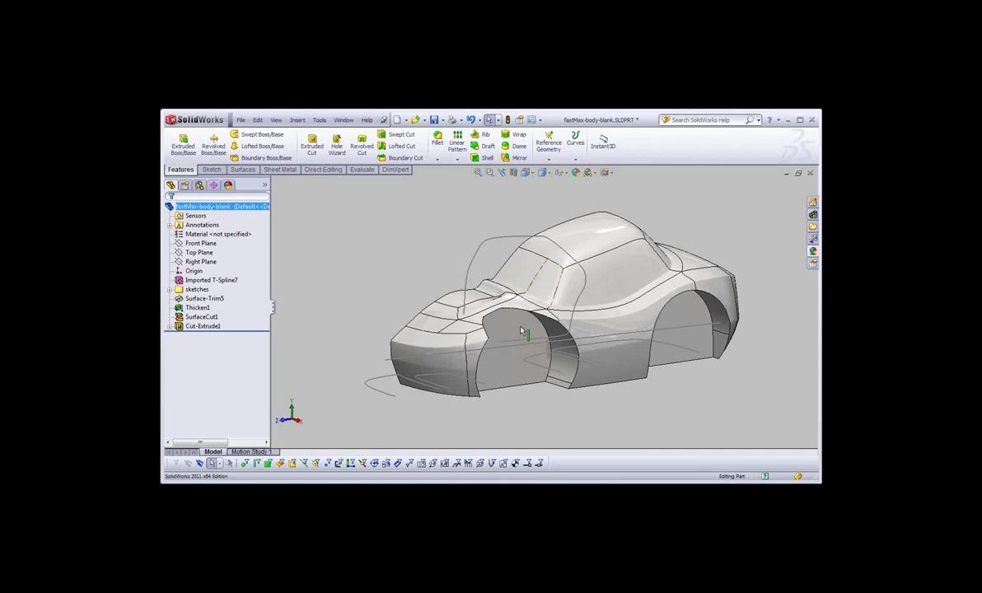
mouse_move(619, 363)
middle_down()
mouse_move(599, 335)
mouse_move(628, 370)
middle_up()
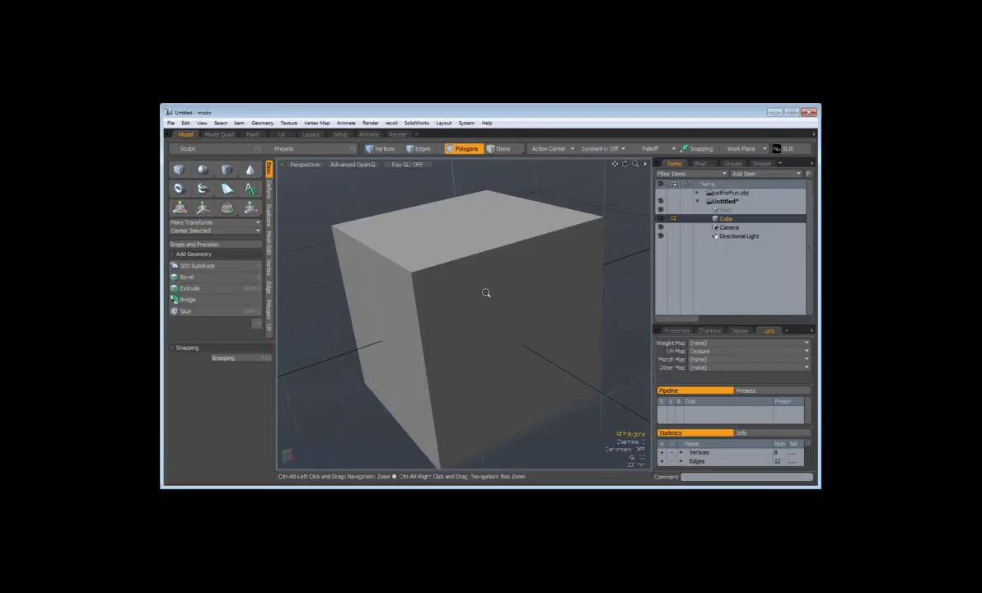
Enlarge the viewport and toggle subdivision so the cube becomes a smooth 3072-polygon sphere
mouse_move(486, 292)
alt+mouse_down()
mouse_move(458, 388)
mouse_move(464, 335)
alt+mouse_up()
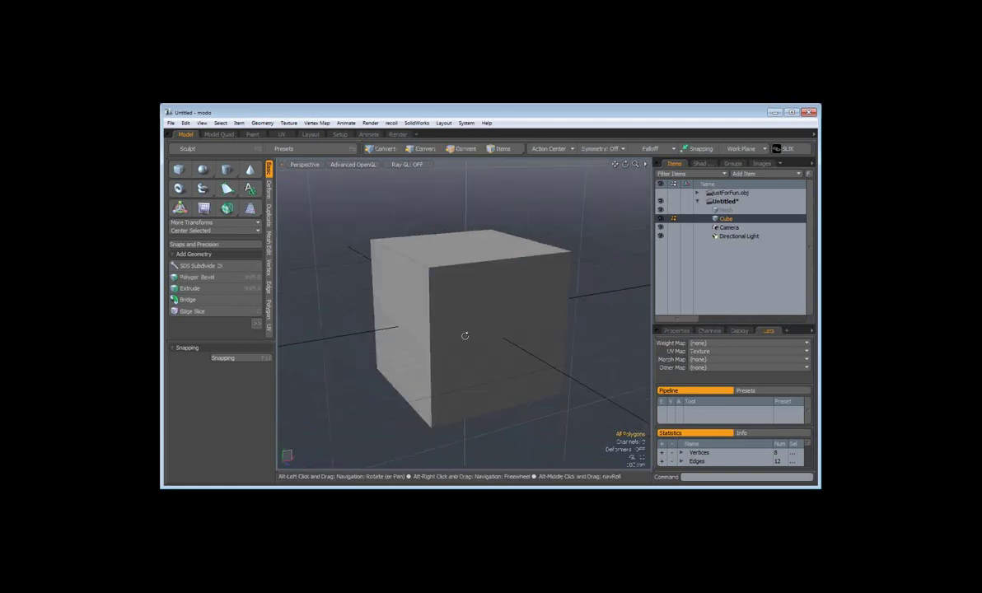
key(ctrl+Tab)
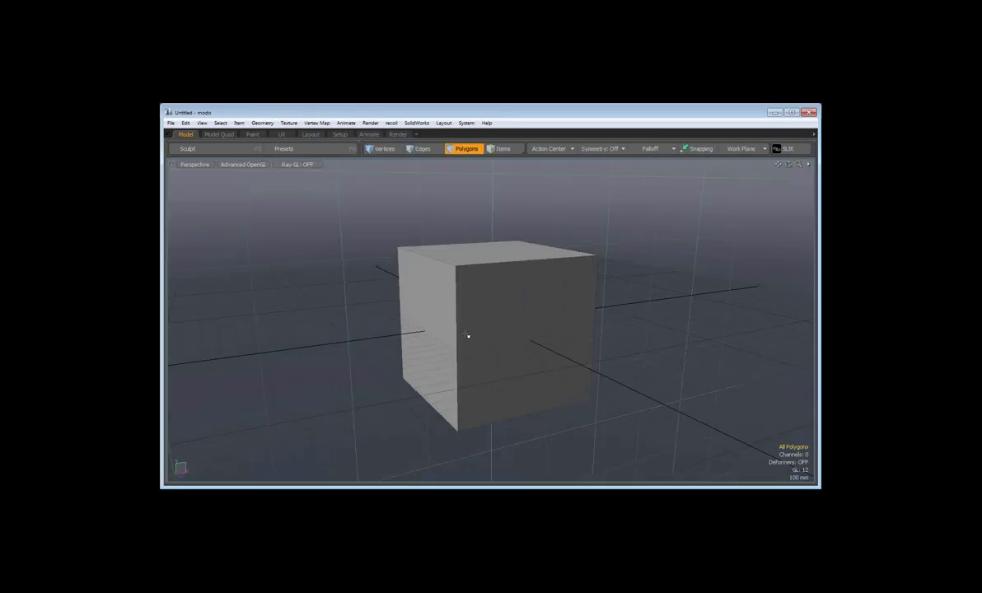
mouse_move(467, 336)
alt+mouse_down()
mouse_move(433, 431)
mouse_move(460, 432)
alt+mouse_up()
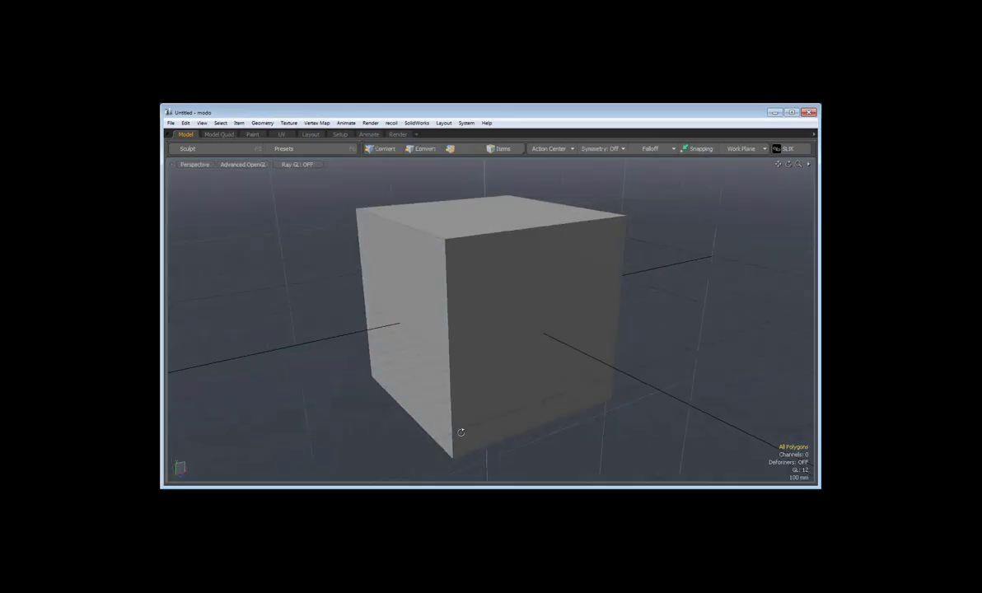
alt+drag(460, 432, 491, 398)
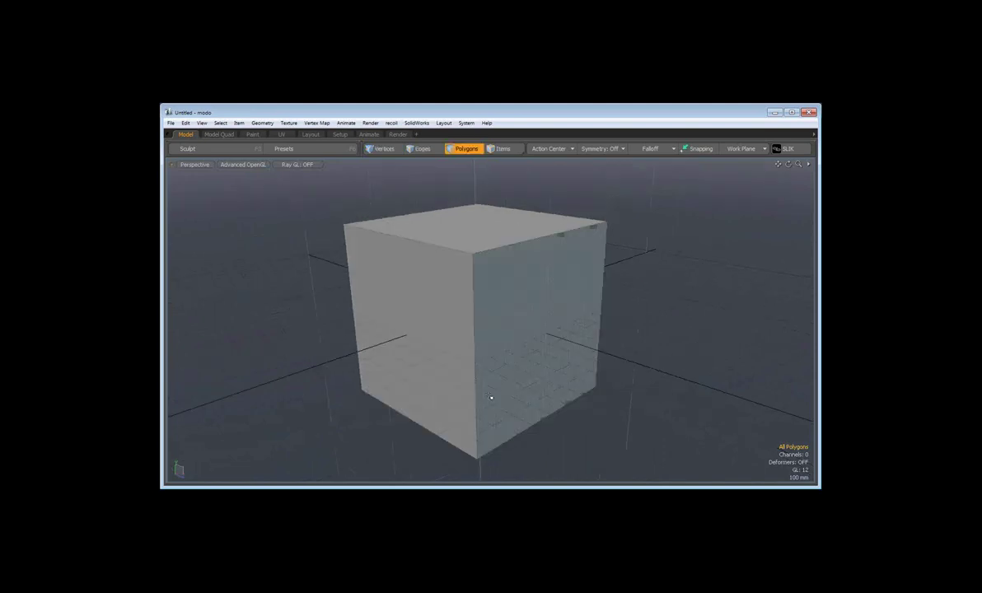
key(Tab)
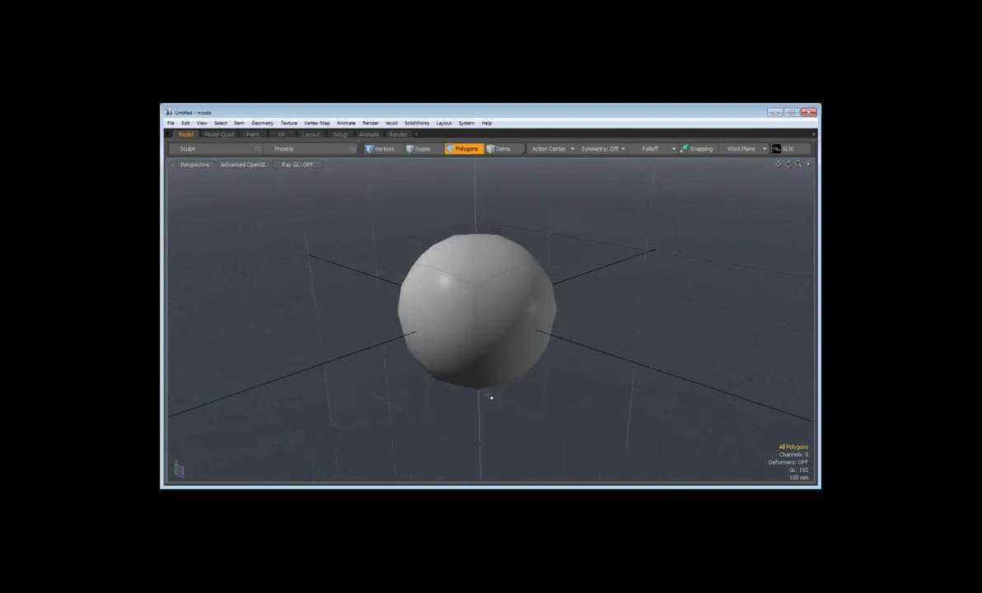
mouse_move(489, 397)
alt+mouse_down()
mouse_move(410, 288)
mouse_move(405, 314)
alt+mouse_up()
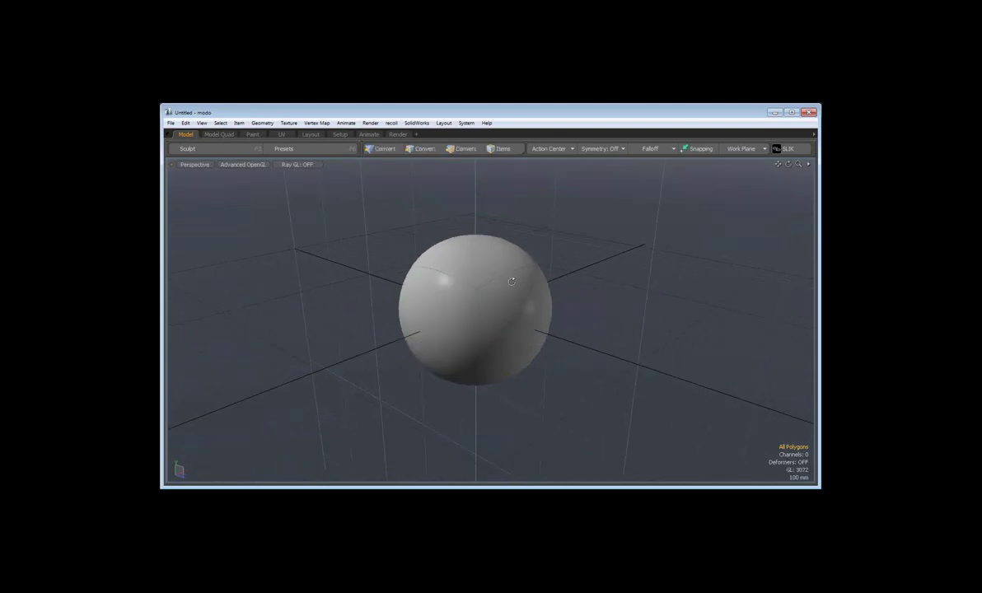
middle_drag(512, 280, 479, 304)
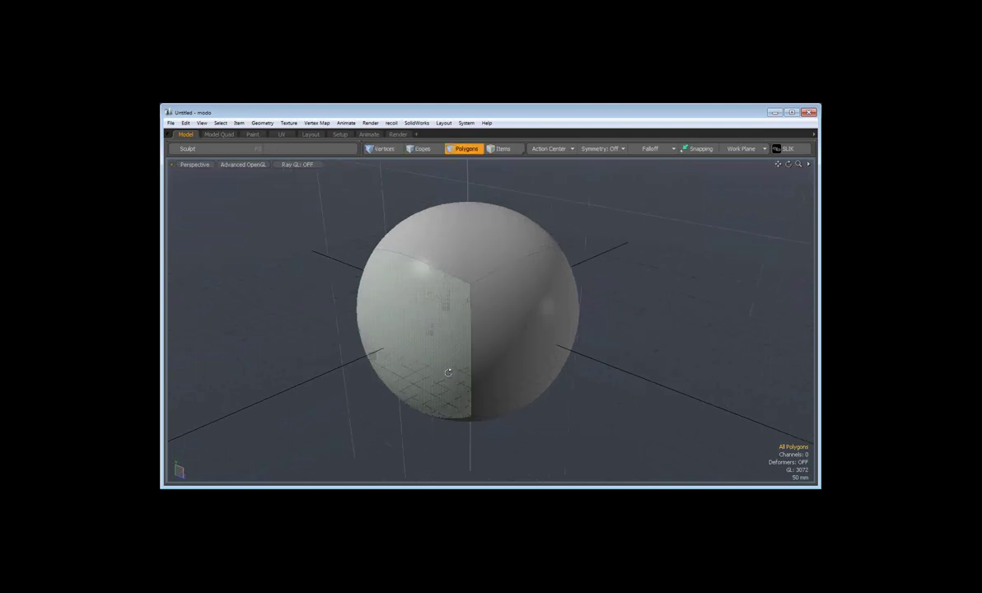
alt+drag(448, 372, 549, 342)
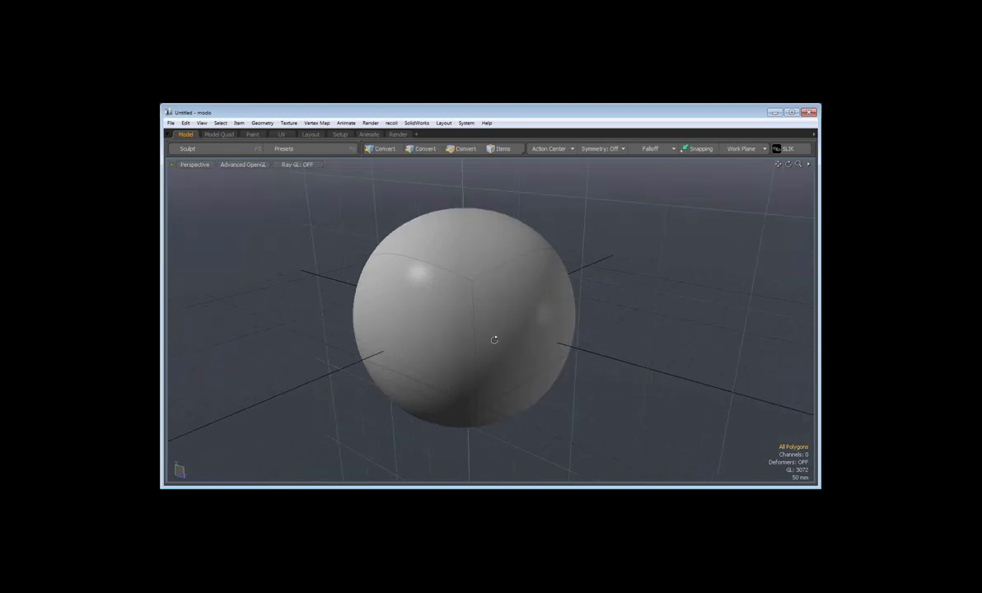
alt+drag(495, 339, 523, 371)
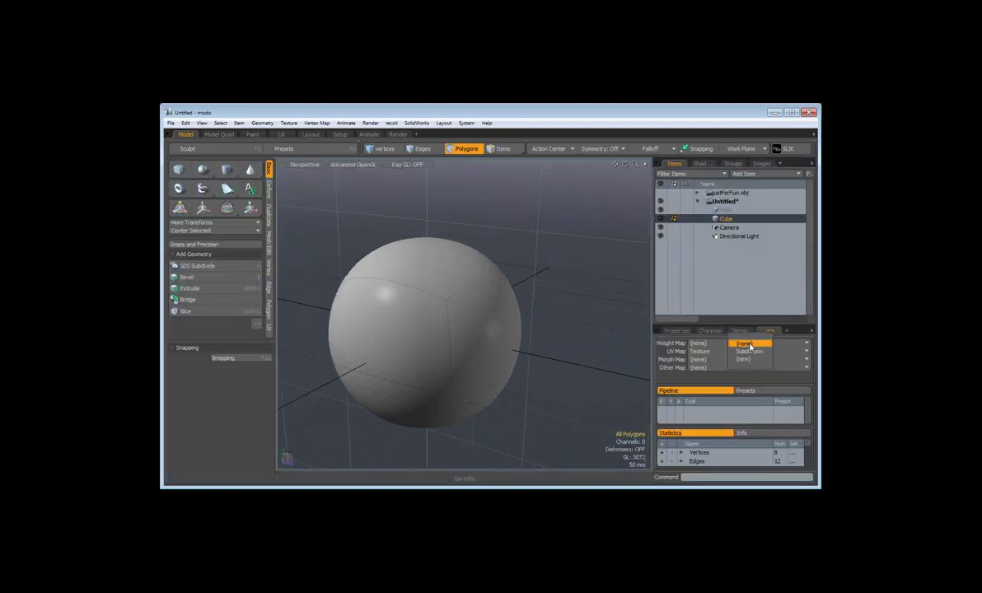
Drag one edge's subdivision weight to about 38.5% to crease the sphere into a point, then select all polygons
drag(461, 272, 499, 248)
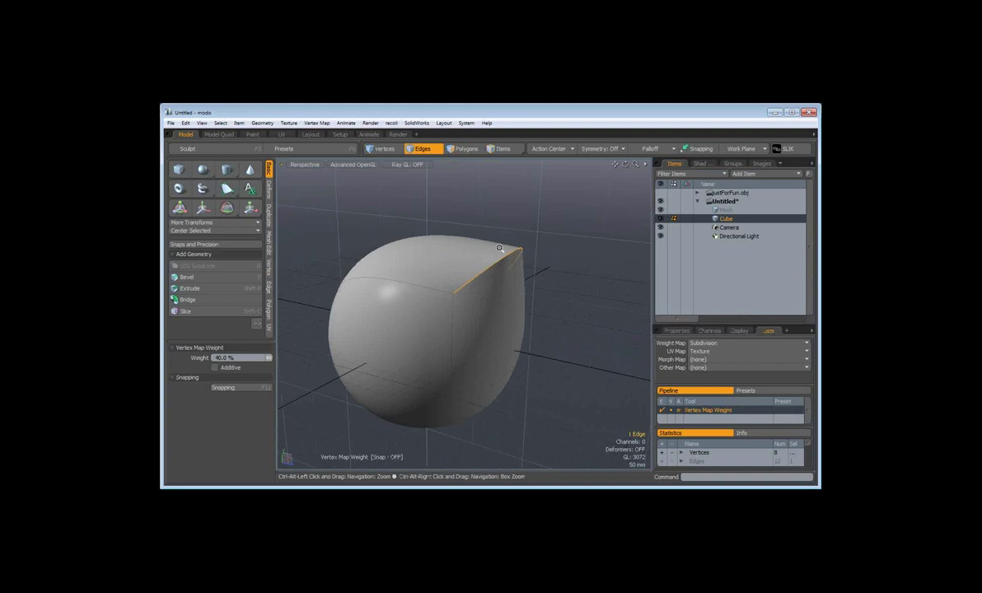
drag(499, 248, 566, 258)
scroll(523, 246, up, 3)
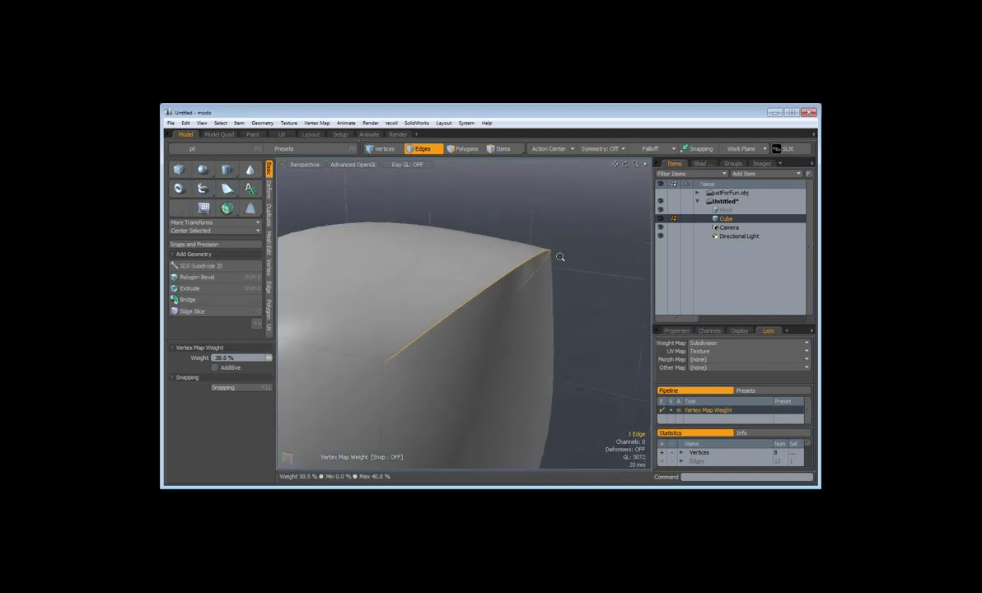
mouse_move(559, 257)
ctrl+alt+mouse_down()
mouse_move(454, 323)
mouse_move(406, 283)
mouse_move(516, 254)
mouse_move(376, 392)
mouse_move(540, 402)
mouse_move(511, 348)
ctrl+alt+mouse_up()
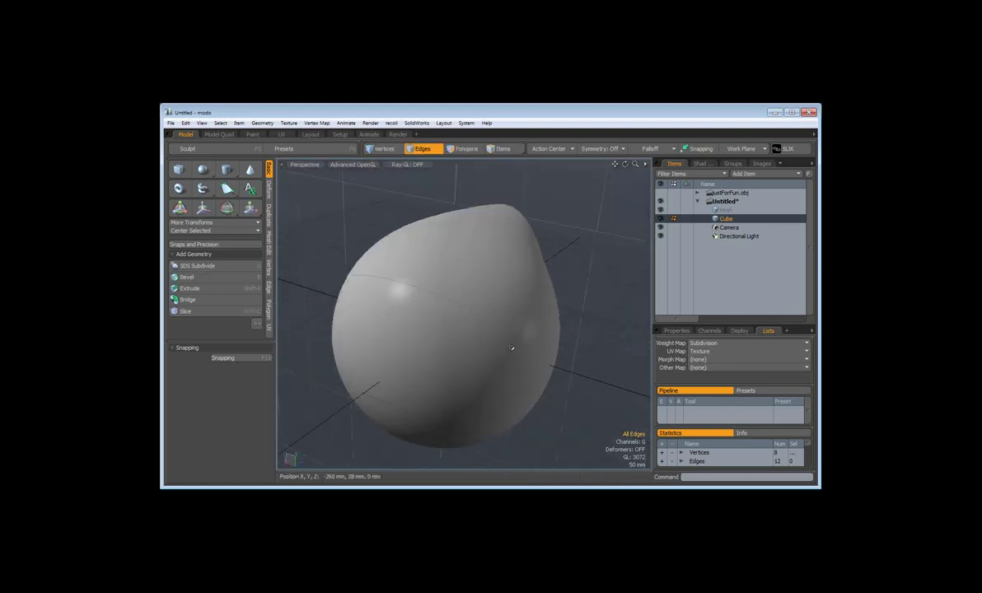
key(3)
double_click(467, 346)
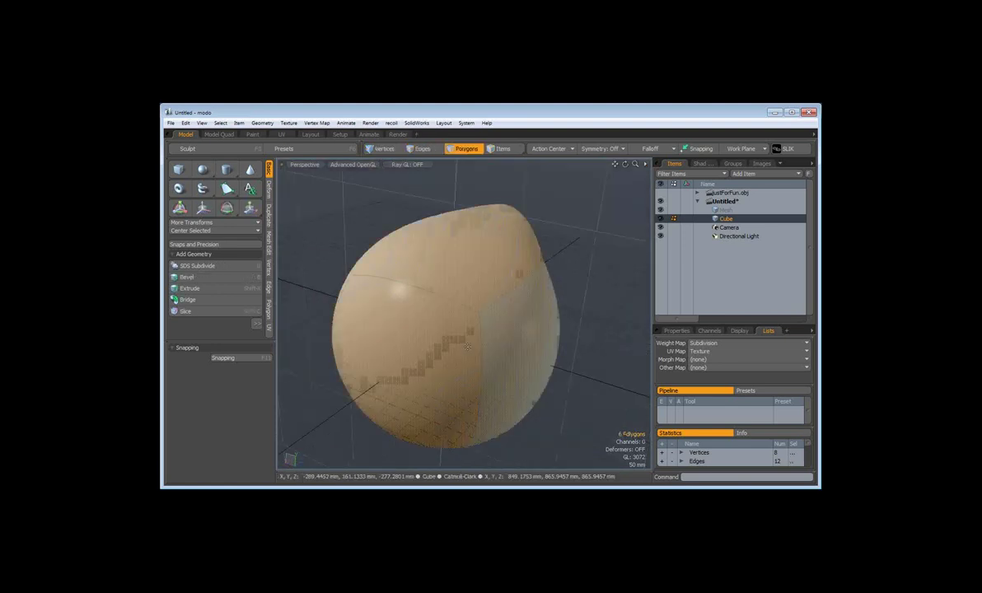
Drop the Scale tool and orbit the mesh until its tip points up-right
key(r)
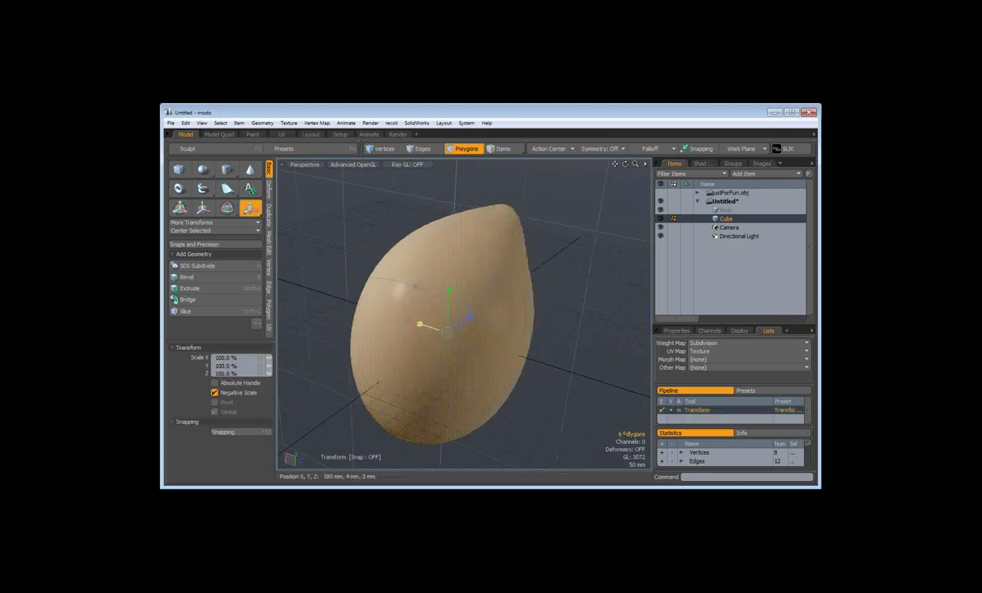
key(space)
mouse_move(429, 321)
alt+mouse_down()
mouse_move(396, 307)
mouse_move(355, 327)
alt+mouse_up()
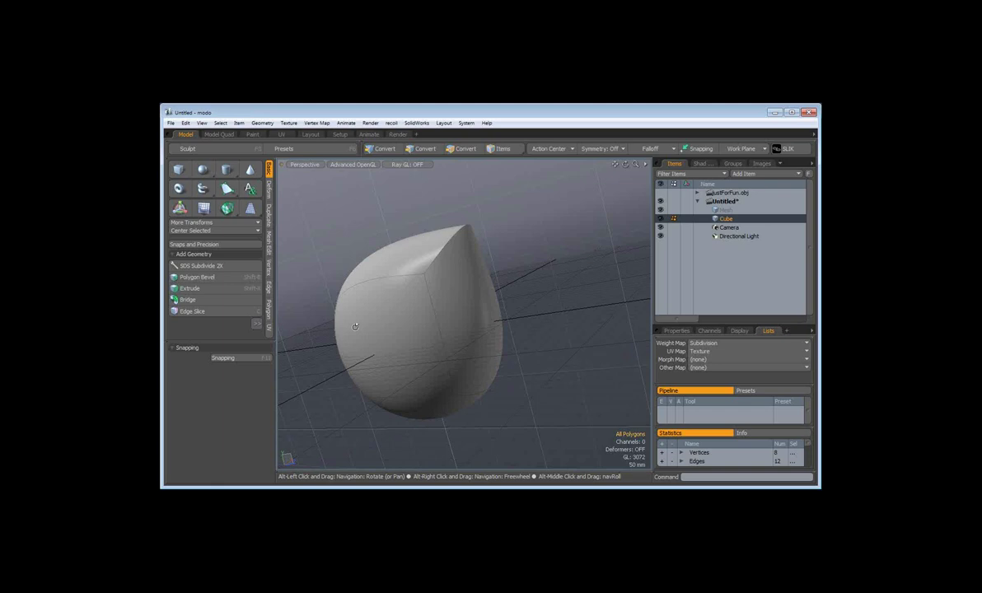
mouse_move(355, 327)
alt+mouse_down()
mouse_move(431, 305)
mouse_move(412, 313)
alt+mouse_up()
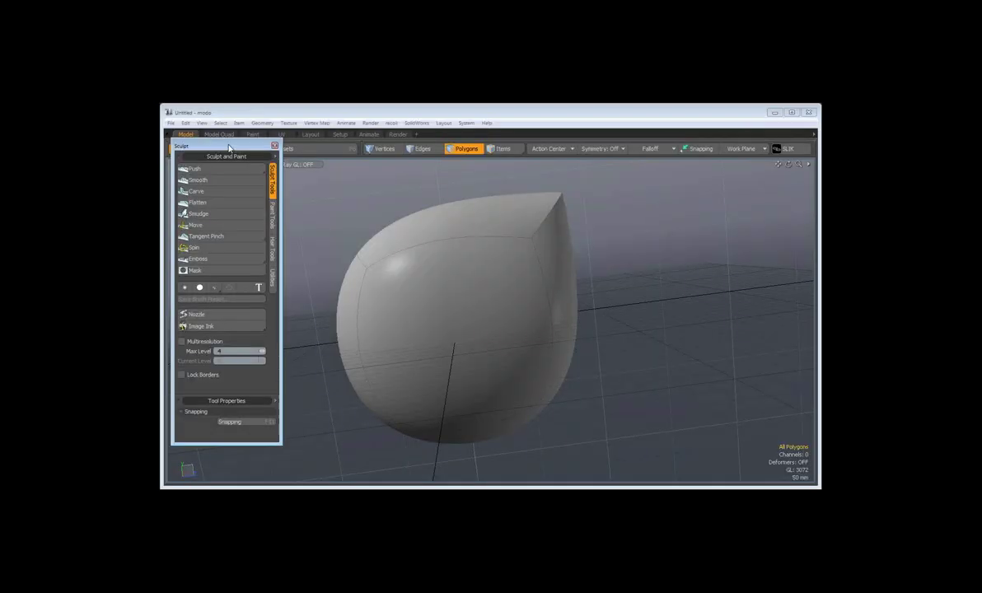
Enable multiresolution sculpting at level 5 and push in the eye sockets
click(181, 342)
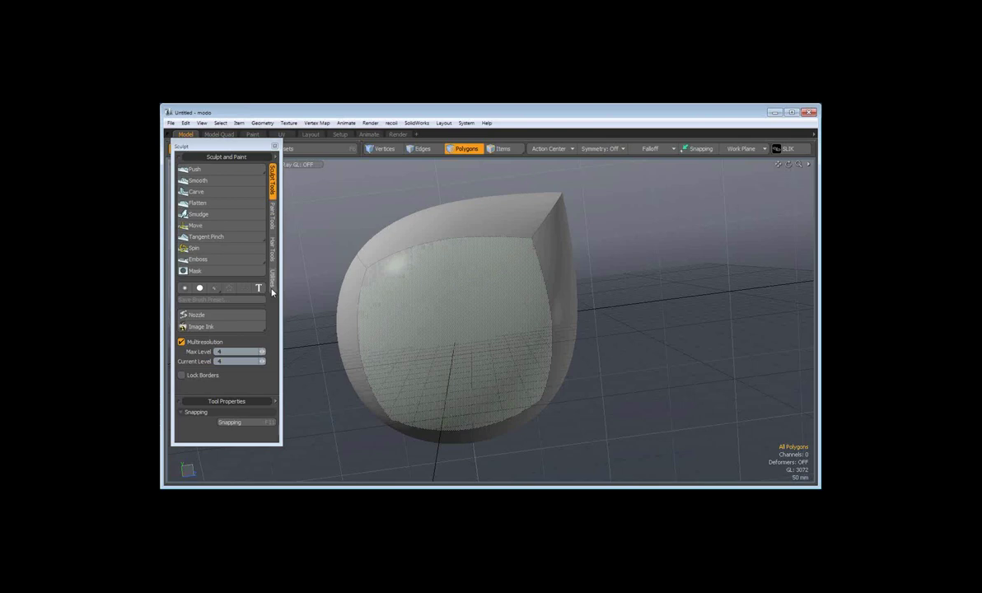
click(378, 294)
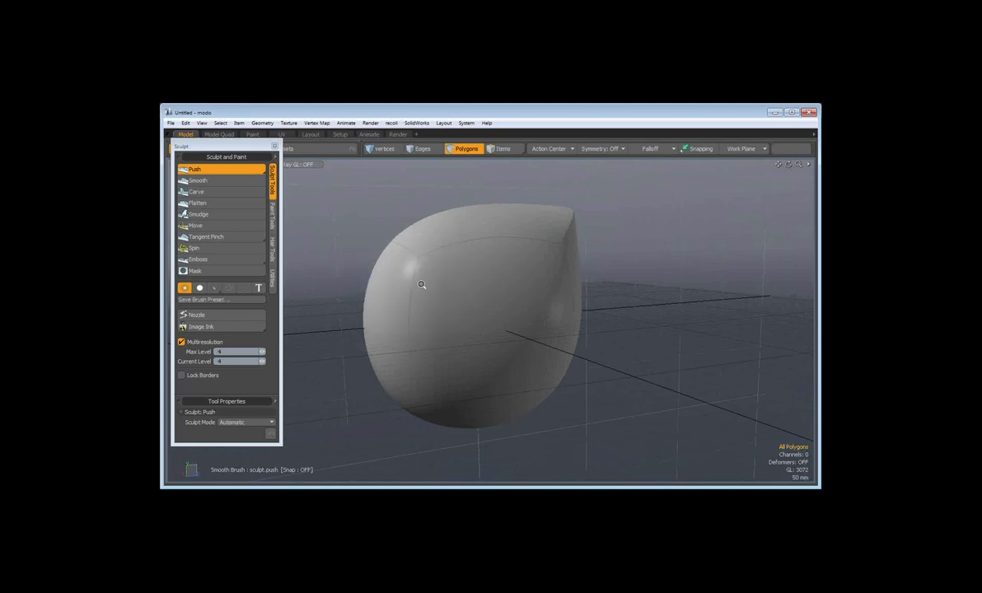
mouse_move(421, 284)
ctrl+alt+mouse_down()
mouse_move(432, 296)
mouse_move(404, 321)
mouse_move(430, 318)
ctrl+alt+mouse_up()
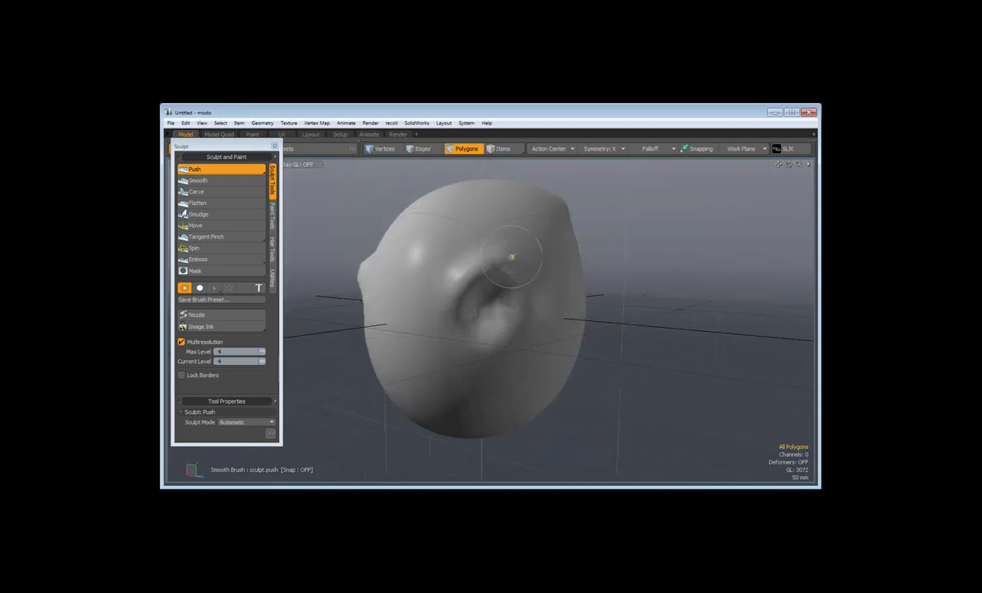
mouse_move(511, 257)
alt+mouse_down()
mouse_move(393, 348)
mouse_move(466, 318)
mouse_move(432, 319)
mouse_move(445, 359)
alt+mouse_up()
click(262, 353)
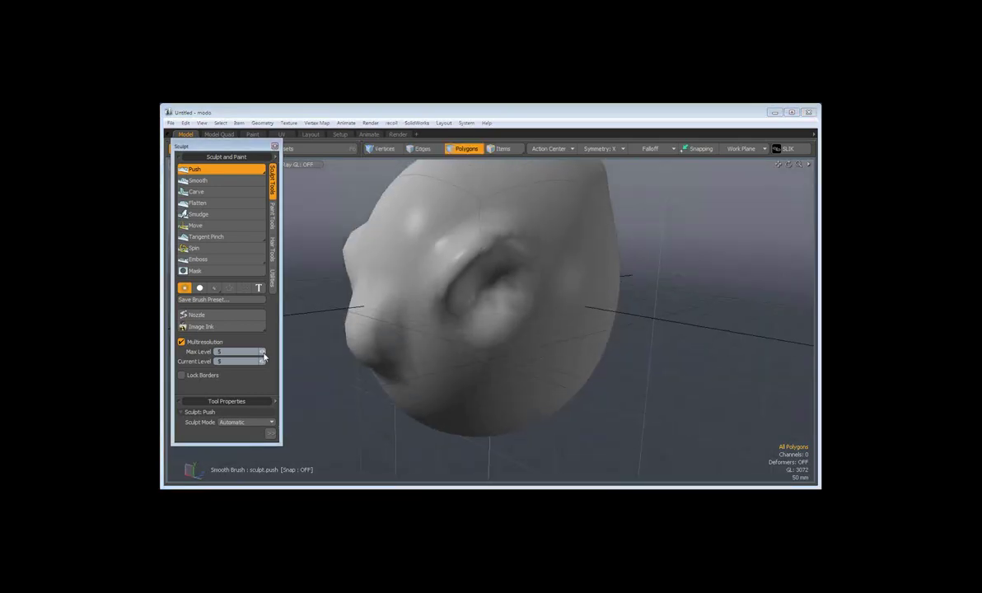
Orbit around the head to check its side, ear and the raised bumps on top
alt+drag(387, 330, 405, 333)
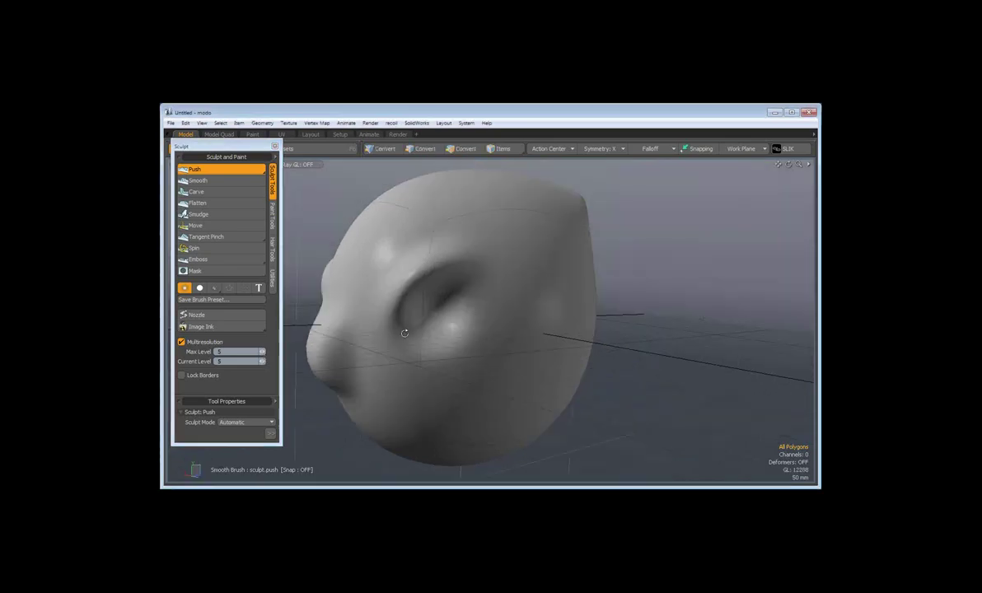
alt+drag(404, 332, 432, 279)
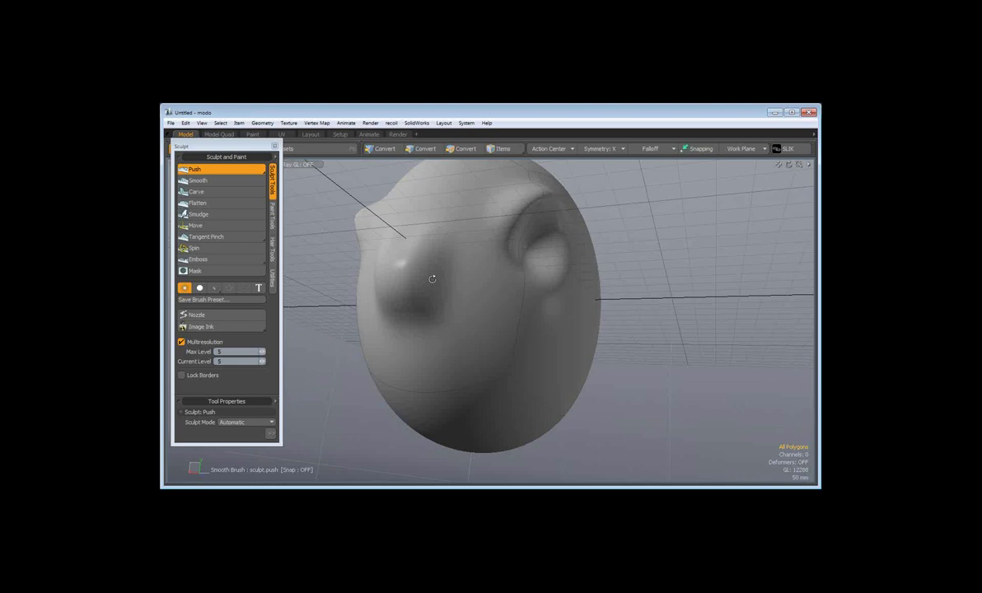
scroll(428, 297, up, 3)
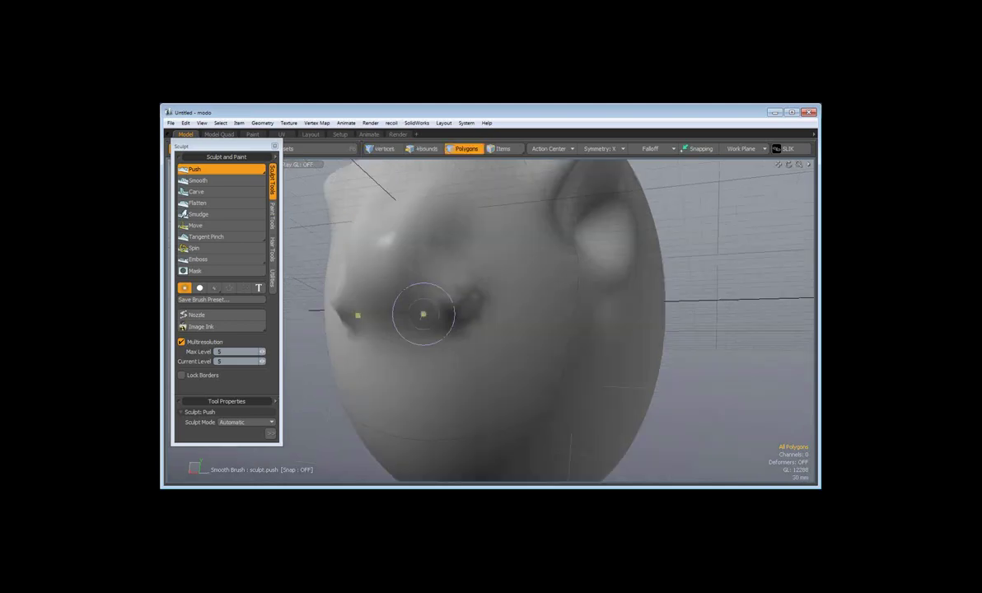
mouse_move(422, 314)
alt+mouse_down()
mouse_move(391, 363)
mouse_move(471, 254)
mouse_move(393, 349)
mouse_move(488, 350)
alt+mouse_up()
scroll(472, 253, up, 3)
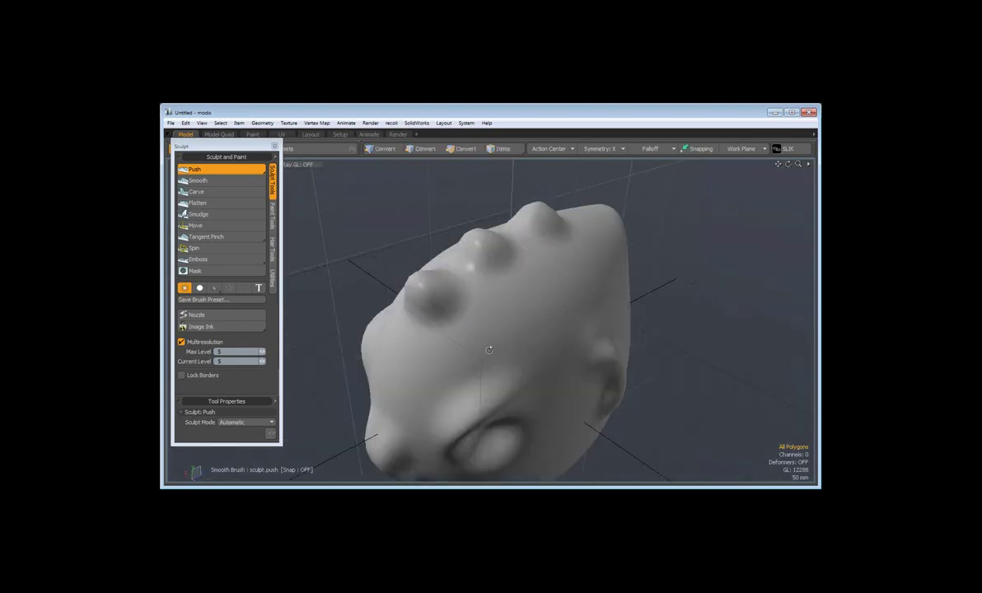
mouse_move(488, 350)
alt+mouse_down()
mouse_move(453, 291)
mouse_move(359, 318)
mouse_move(215, 203)
alt+mouse_up()
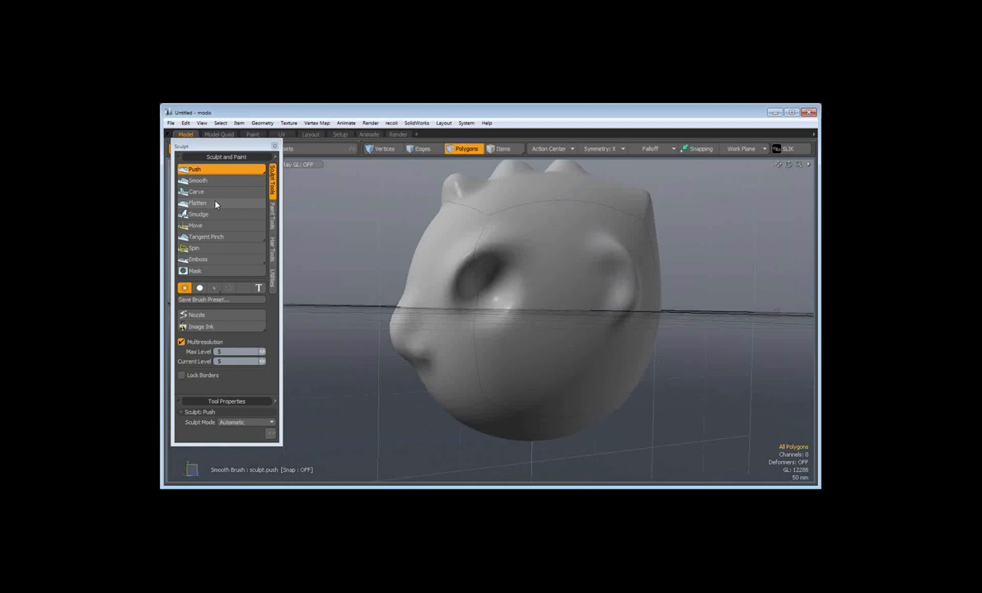
Stroke areas of the face flat with the Flatten brush from several angles
click(216, 204)
alt+drag(527, 313, 597, 292)
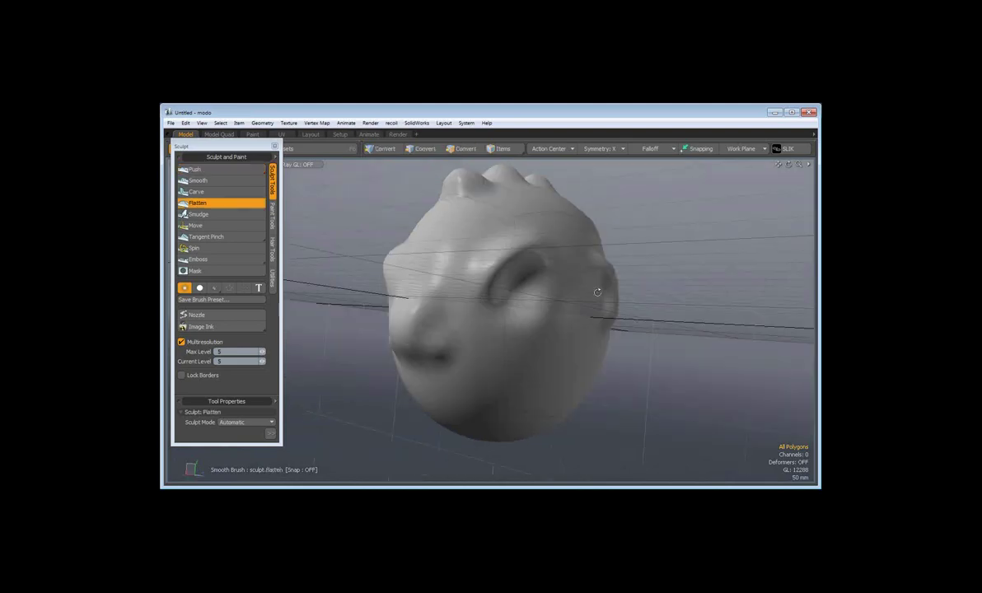
mouse_move(597, 291)
alt+mouse_down()
mouse_move(506, 305)
mouse_move(458, 293)
mouse_move(544, 355)
mouse_move(605, 342)
mouse_move(543, 288)
alt+mouse_up()
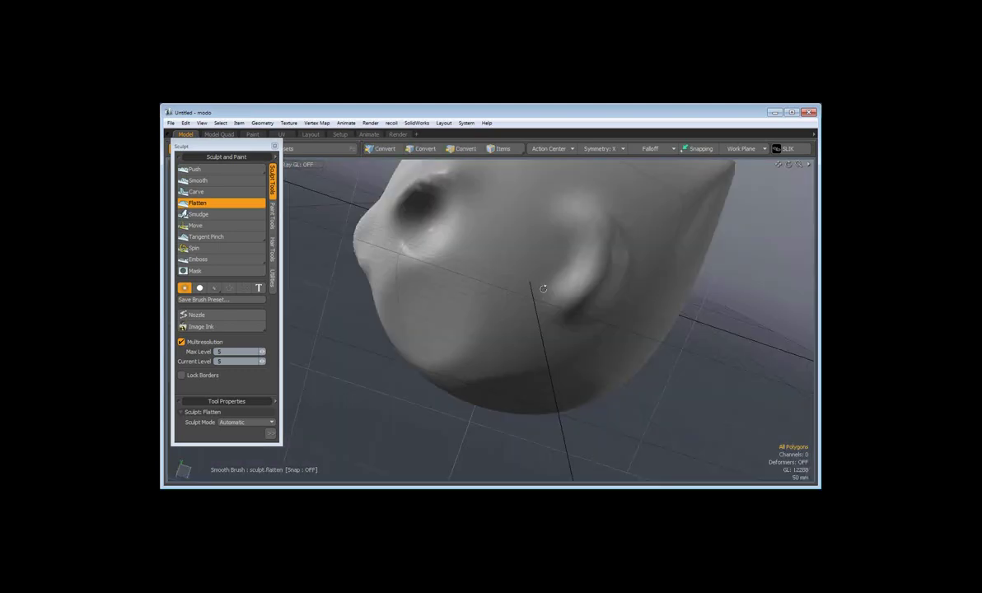
mouse_move(543, 288)
ctrl+alt+mouse_down()
mouse_move(488, 279)
mouse_move(411, 401)
mouse_move(361, 401)
mouse_move(213, 192)
ctrl+alt+mouse_up()
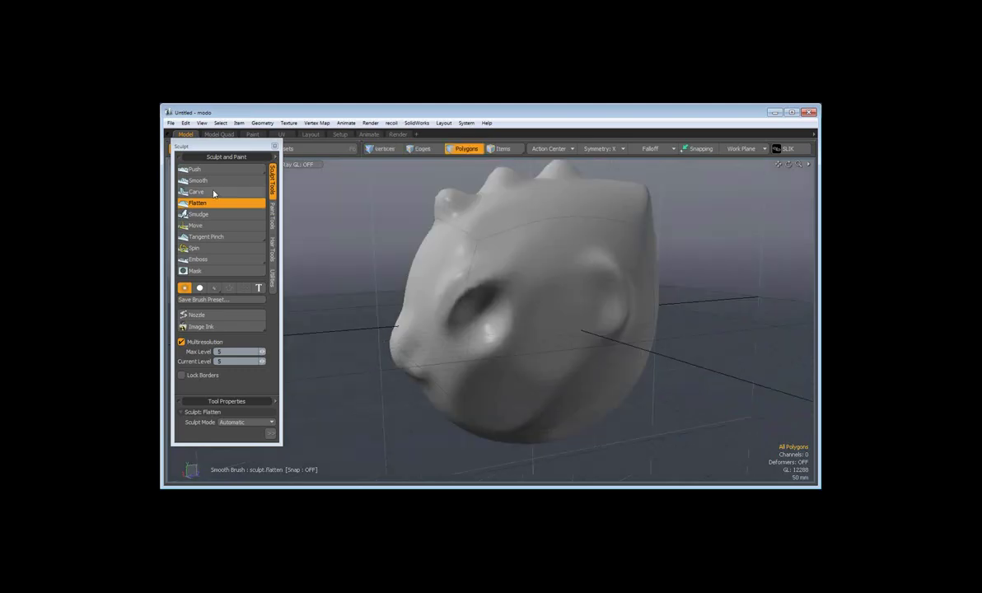
Carve ring-shaped rims around the eye sockets with the Carve brush and leave sculpting
click(214, 193)
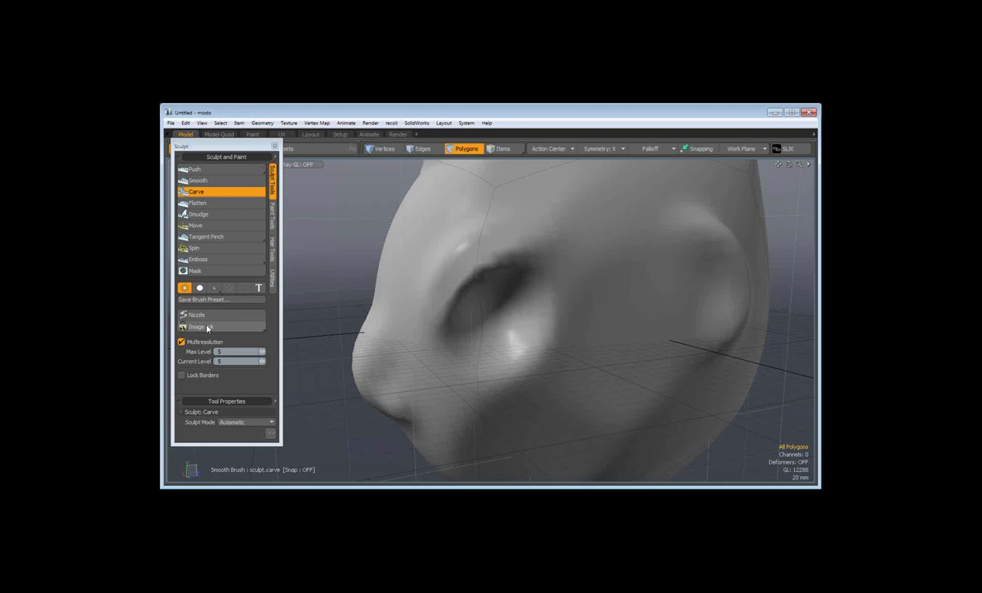
mouse_move(492, 314)
ctrl+alt+mouse_down()
mouse_move(513, 384)
mouse_move(596, 284)
mouse_move(509, 333)
mouse_move(545, 356)
mouse_move(404, 366)
mouse_move(275, 146)
ctrl+alt+mouse_up()
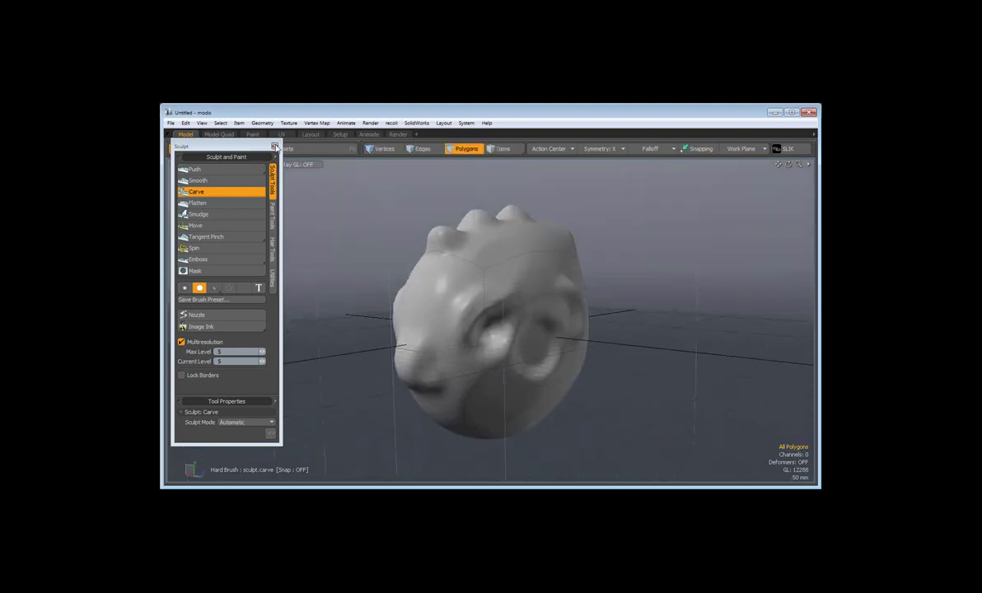
click(275, 147)
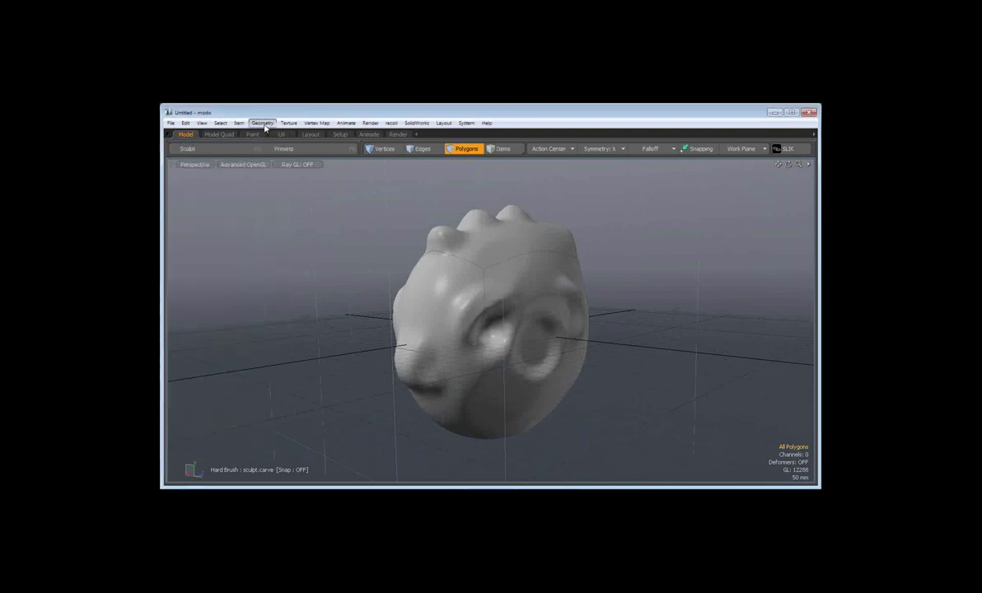
Freeze the sculpted displacement with Geometry > Freeze and inspect the dense, faceted eye-socket mesh
click(262, 123)
click(294, 274)
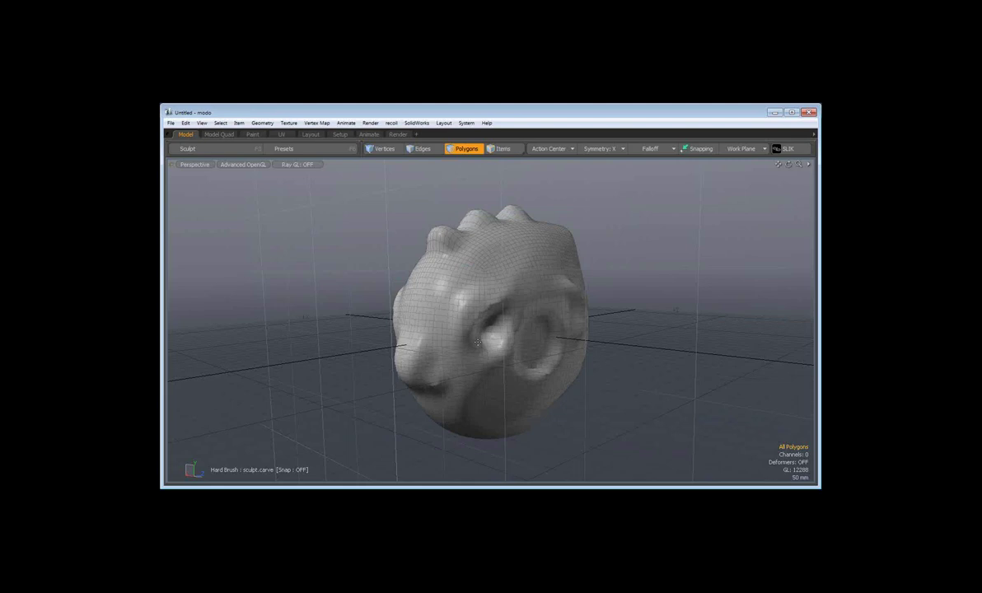
ctrl+alt+drag(477, 342, 508, 259)
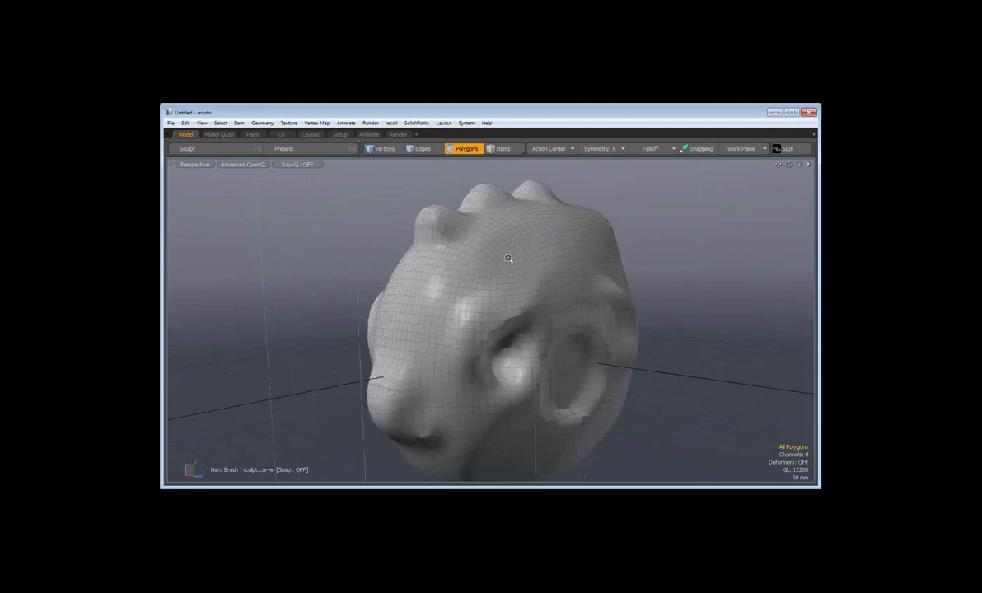
ctrl+alt+drag(508, 258, 456, 366)
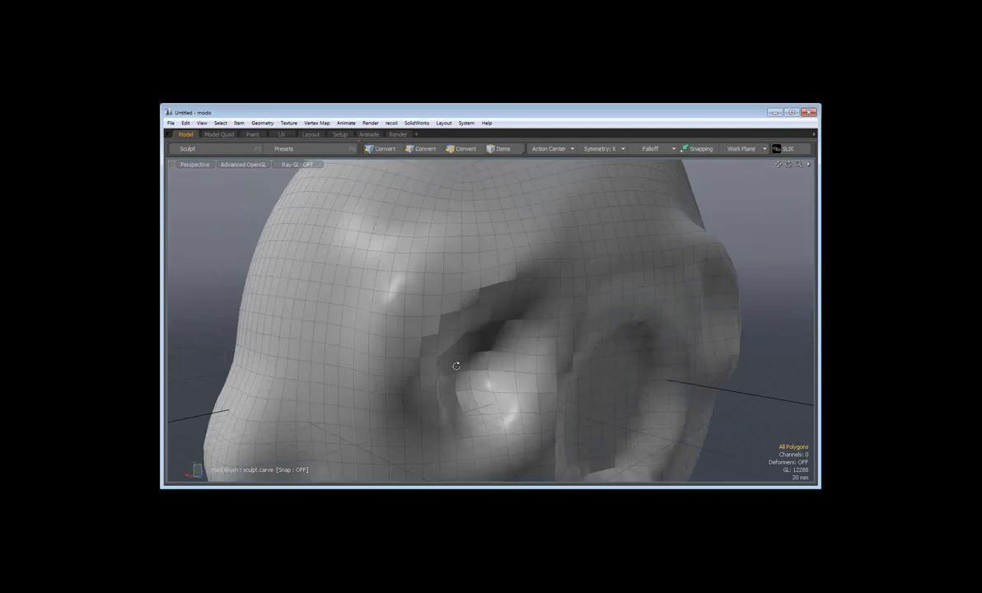
alt+drag(456, 366, 567, 330)
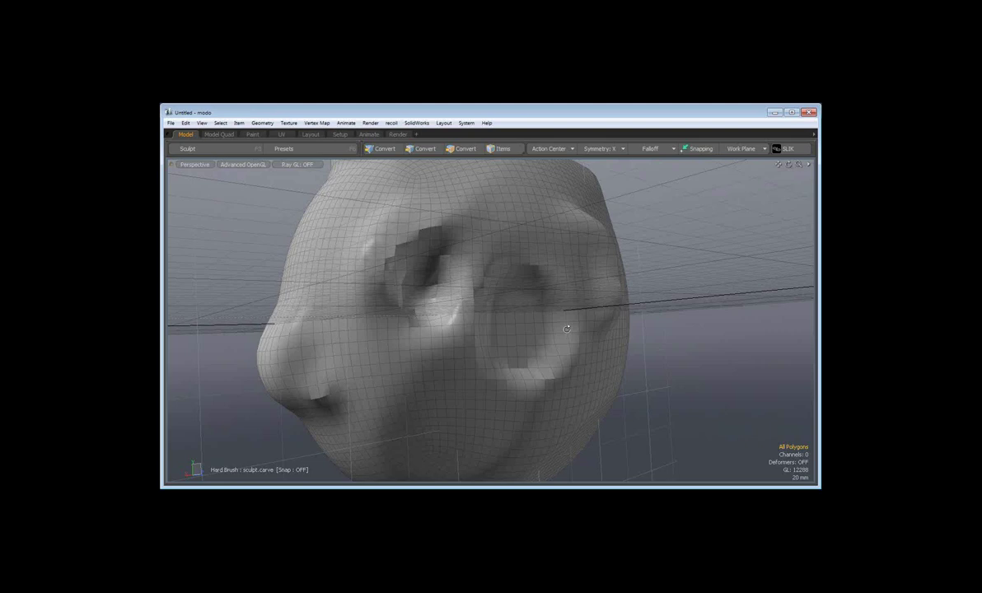
alt+drag(567, 330, 572, 367)
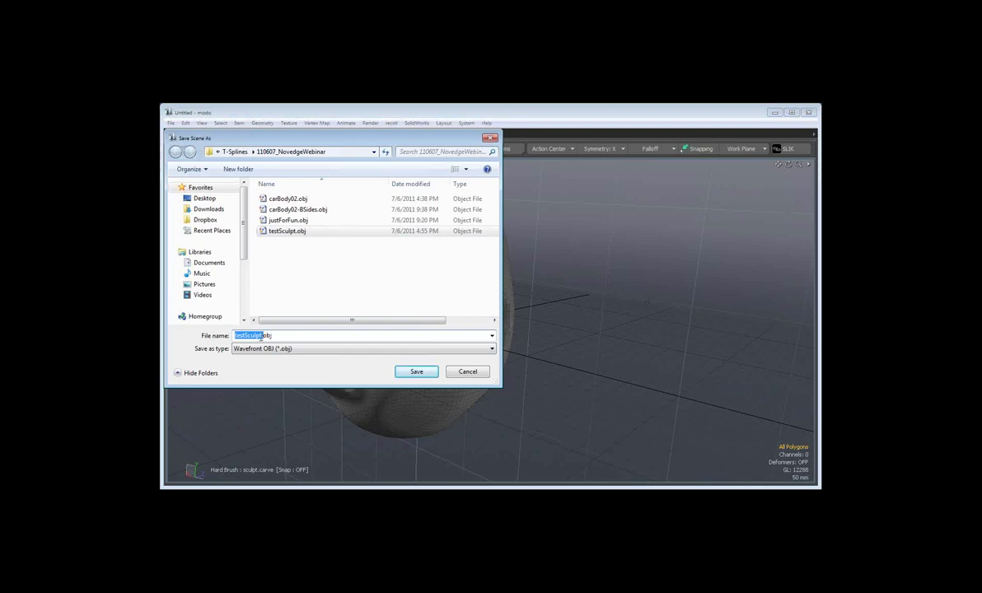
Save the head as testSculpt2.obj in Wavefront OBJ format, accepting the OBJ limitations warning
click(262, 336)
text(2)
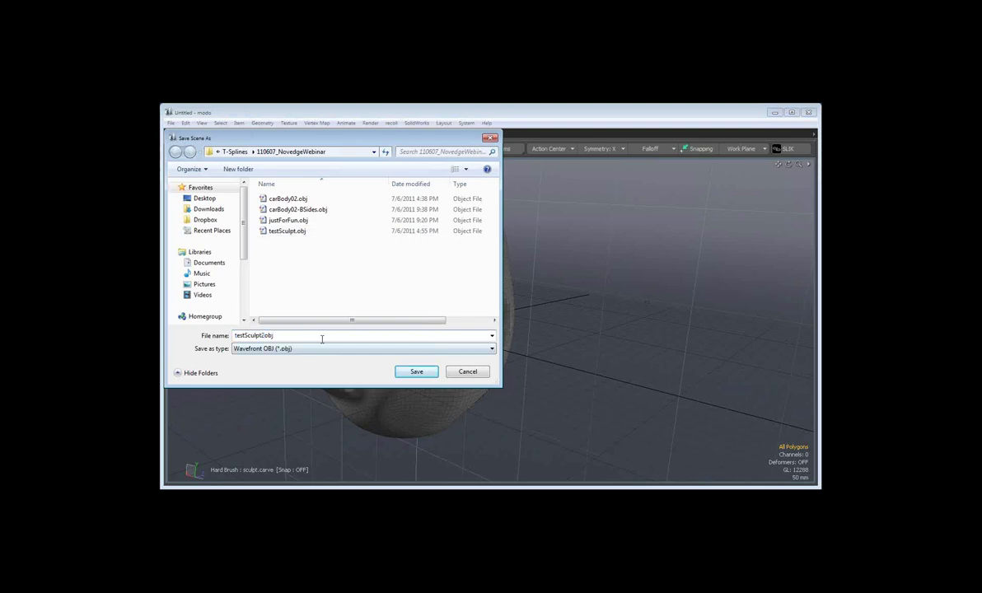
click(417, 372)
click(582, 237)
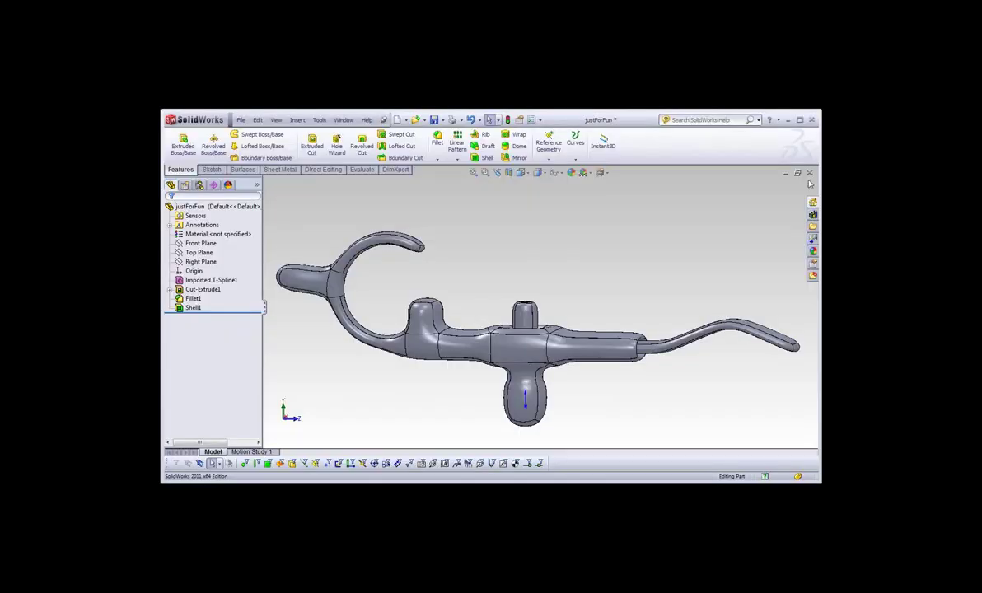
Discard the justForFun part and open testSculpt2.obj as an OBJ T-Spline import
click(809, 174)
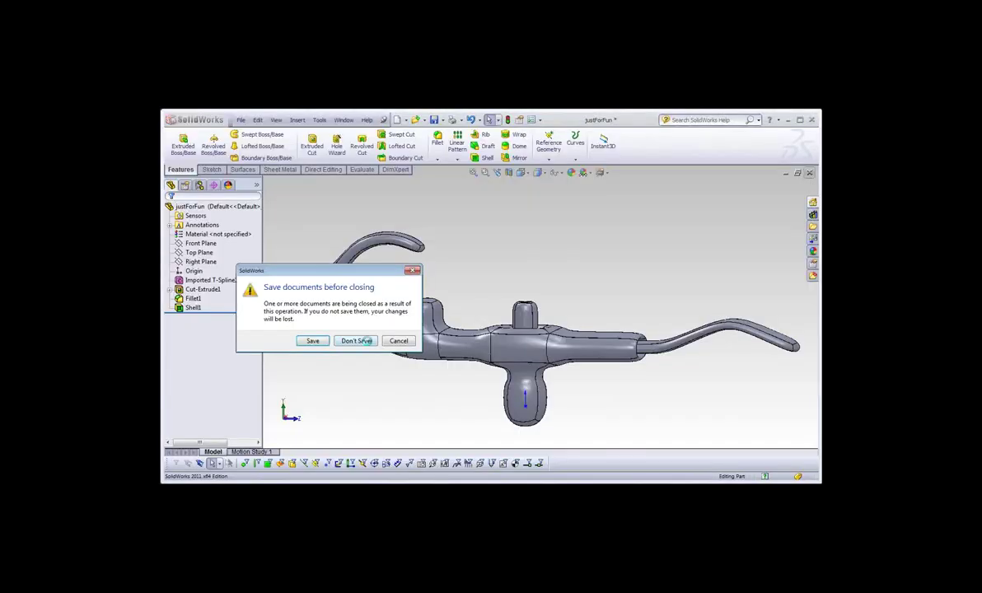
click(364, 341)
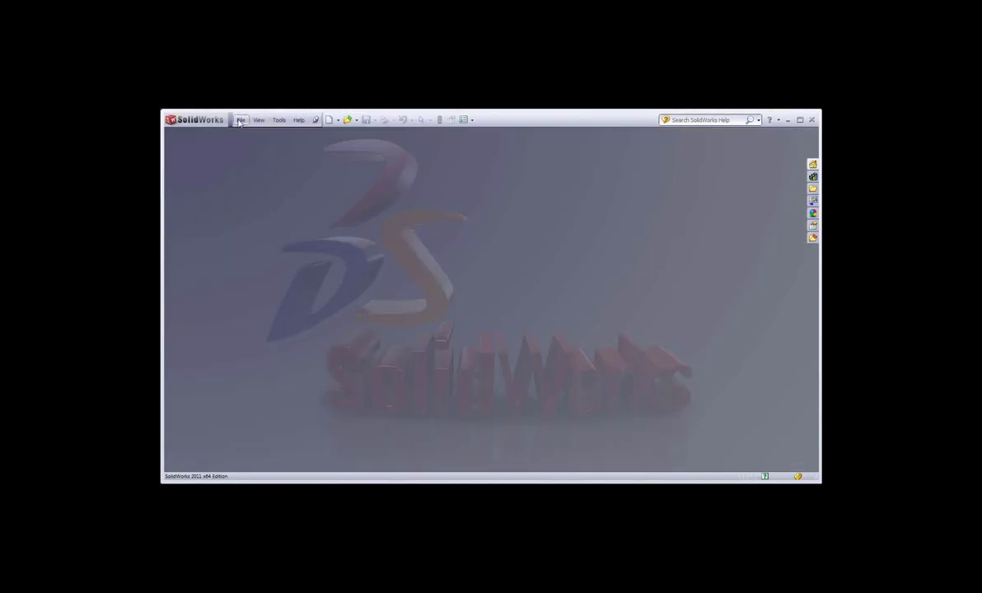
click(240, 121)
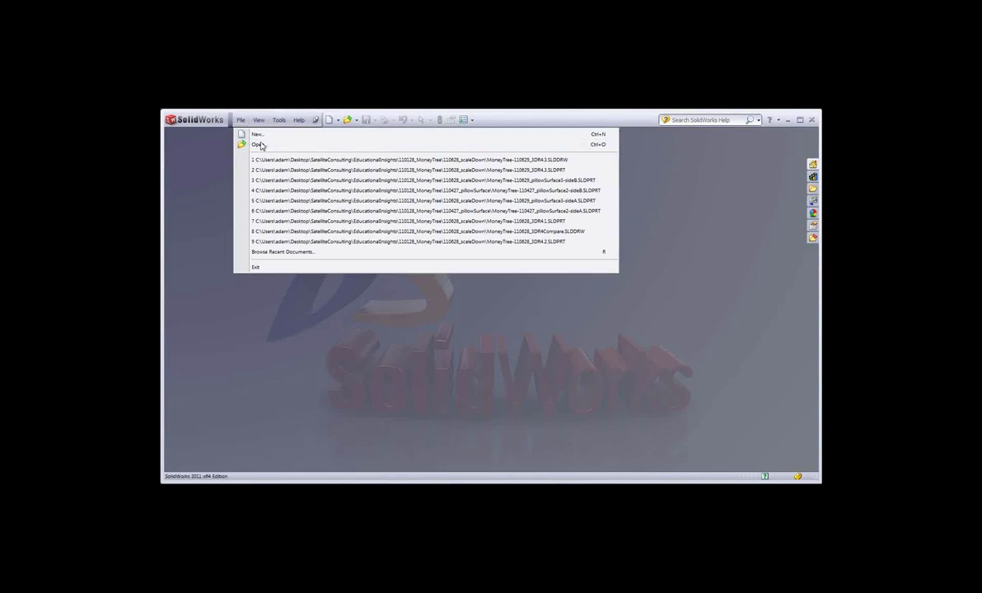
click(259, 145)
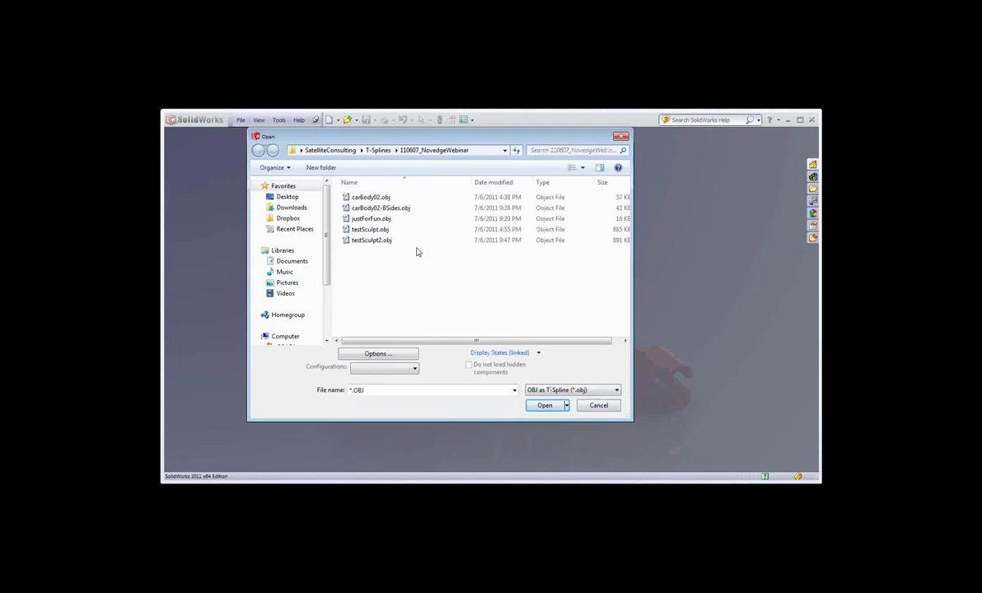
click(374, 239)
click(545, 405)
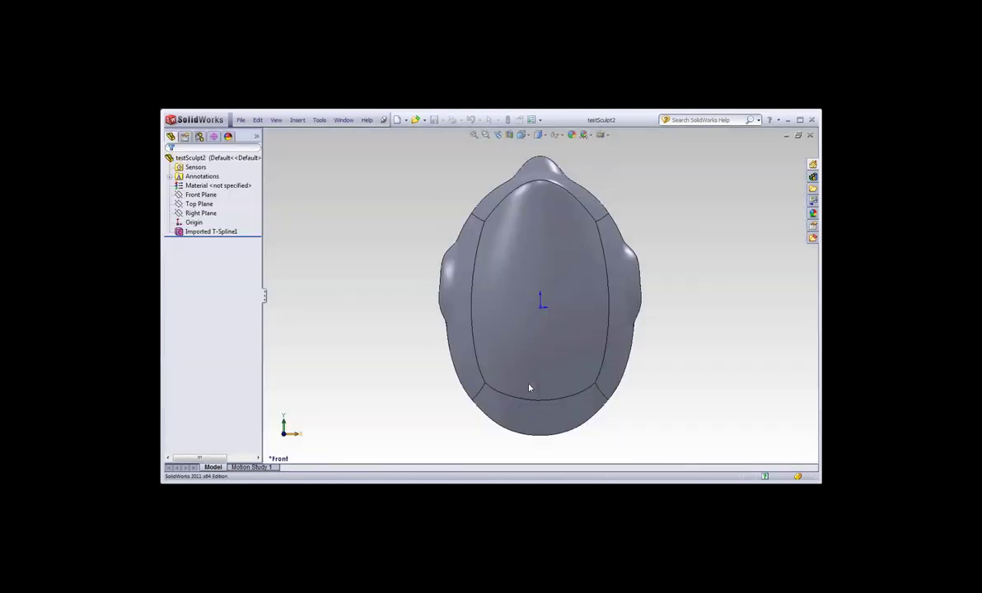
Orbit the imported head into a 3-D view and turn off the section view
mouse_move(454, 391)
middle_down()
mouse_move(528, 379)
mouse_move(513, 349)
mouse_move(640, 314)
mouse_move(641, 245)
middle_up()
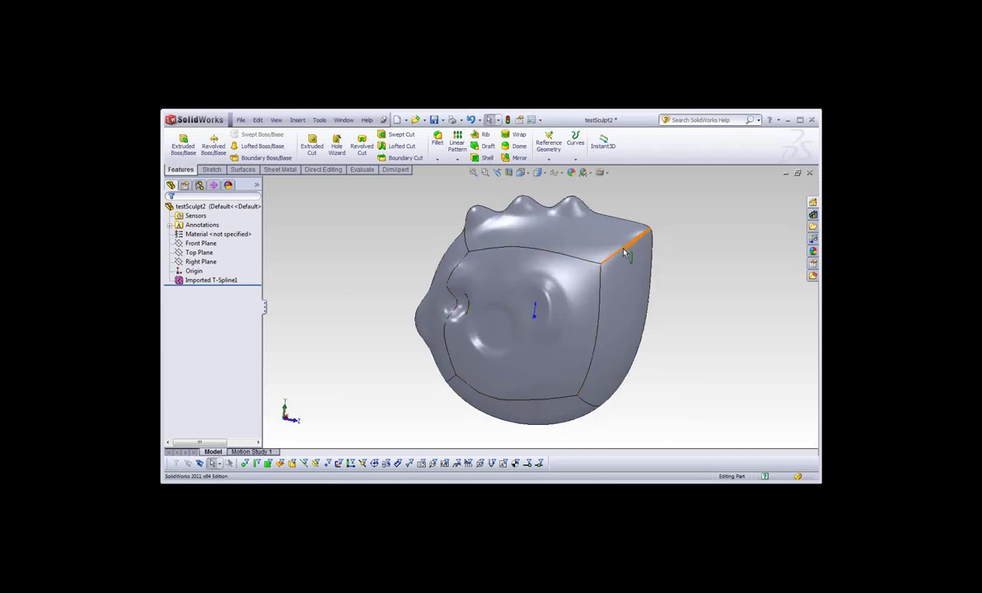
mouse_move(480, 362)
middle_down()
mouse_move(539, 315)
mouse_move(468, 319)
middle_up()
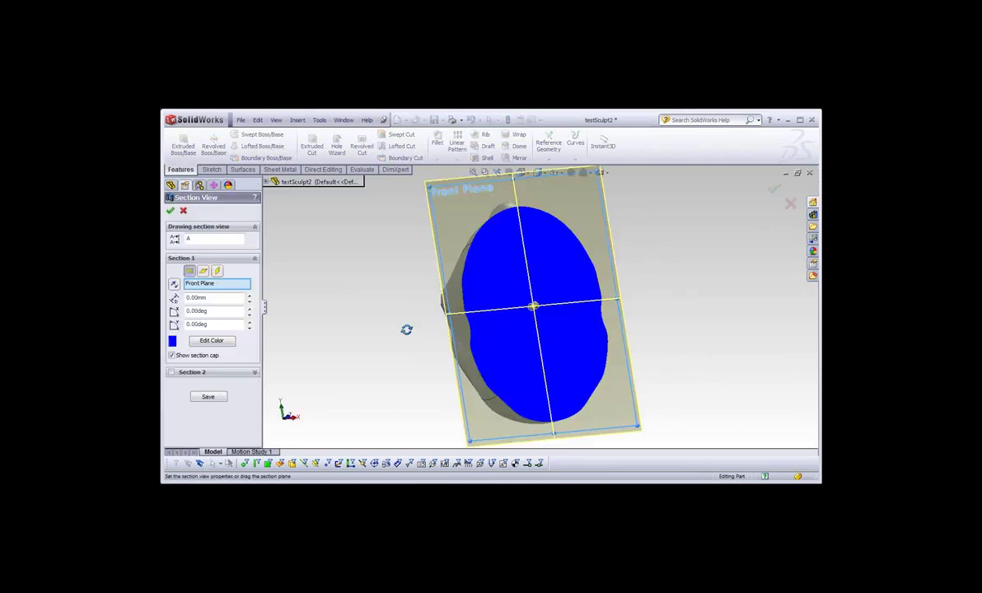
mouse_move(406, 330)
middle_down()
mouse_move(445, 313)
mouse_move(548, 300)
middle_up()
click(789, 204)
Sketch a circle on the Right Plane over the head's ringed eye socket as Sketch1
click(201, 261)
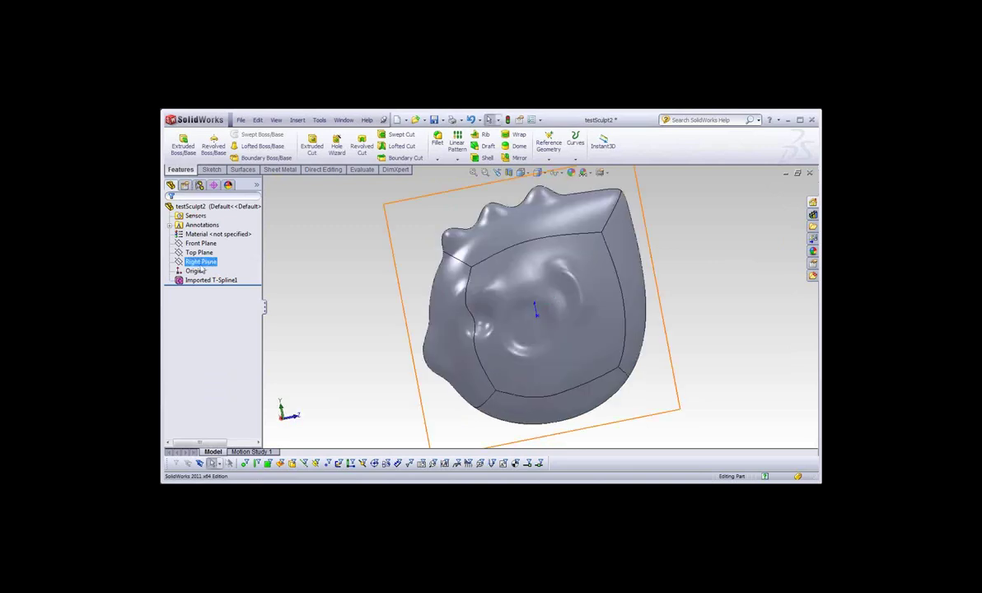
click(211, 169)
click(245, 135)
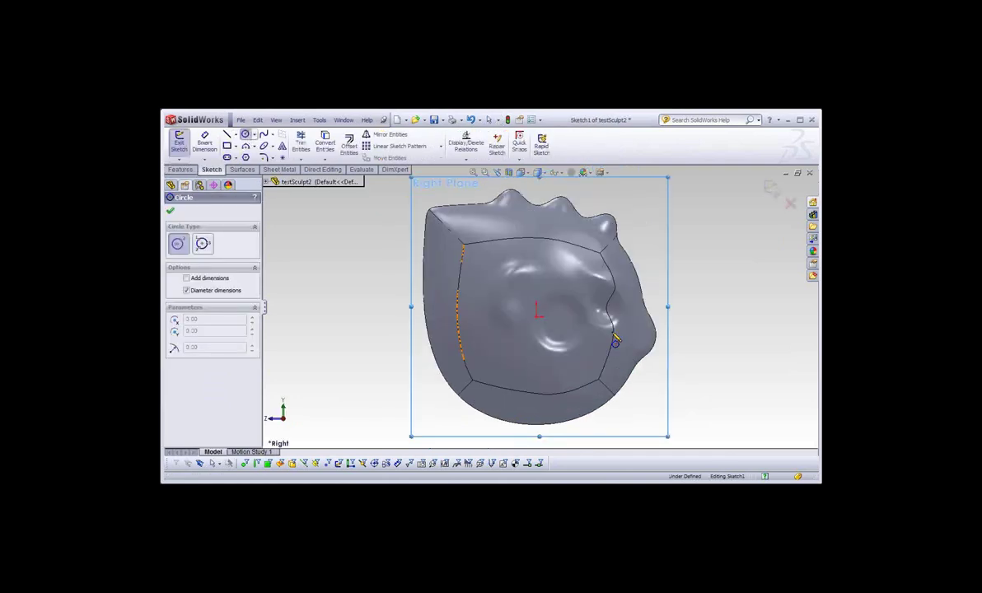
scroll(616, 339, down, 5)
click(425, 292)
click(452, 319)
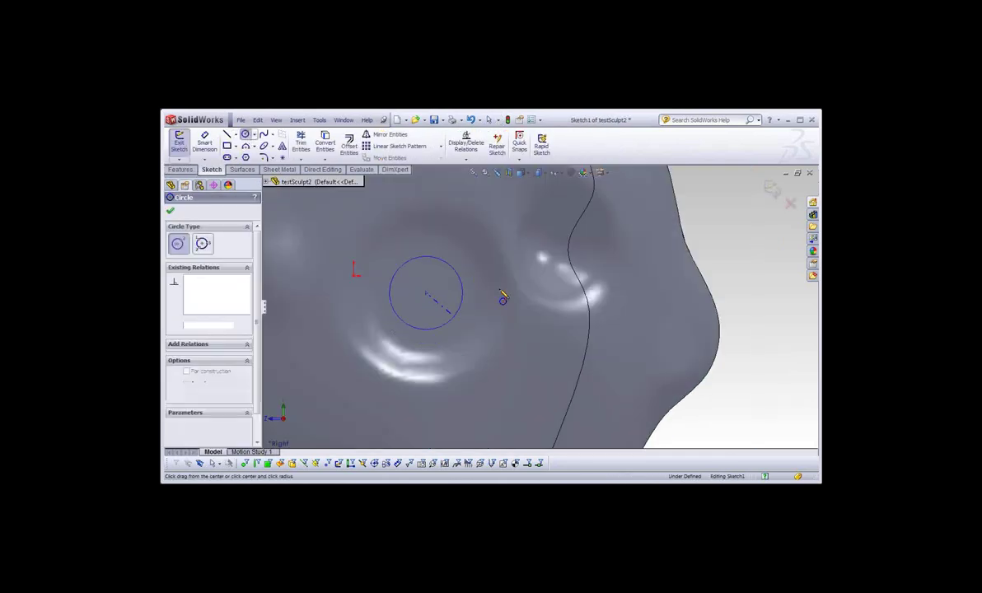
click(772, 192)
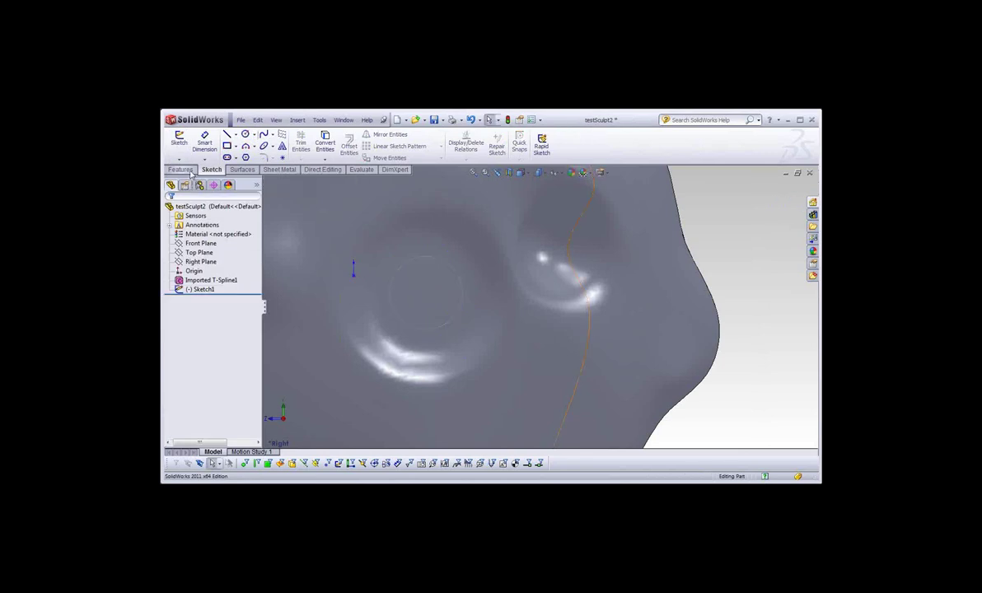
Cut-extrude Sketch1 Mid Plane through the head, dragging the depth toward the opposite eye socket
click(180, 169)
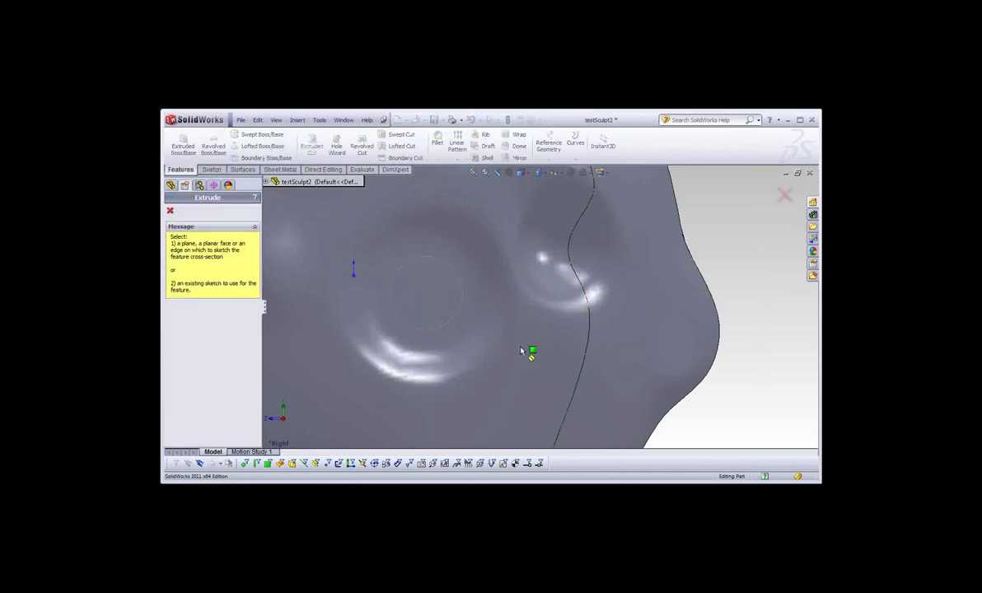
middle_drag(484, 322, 504, 352)
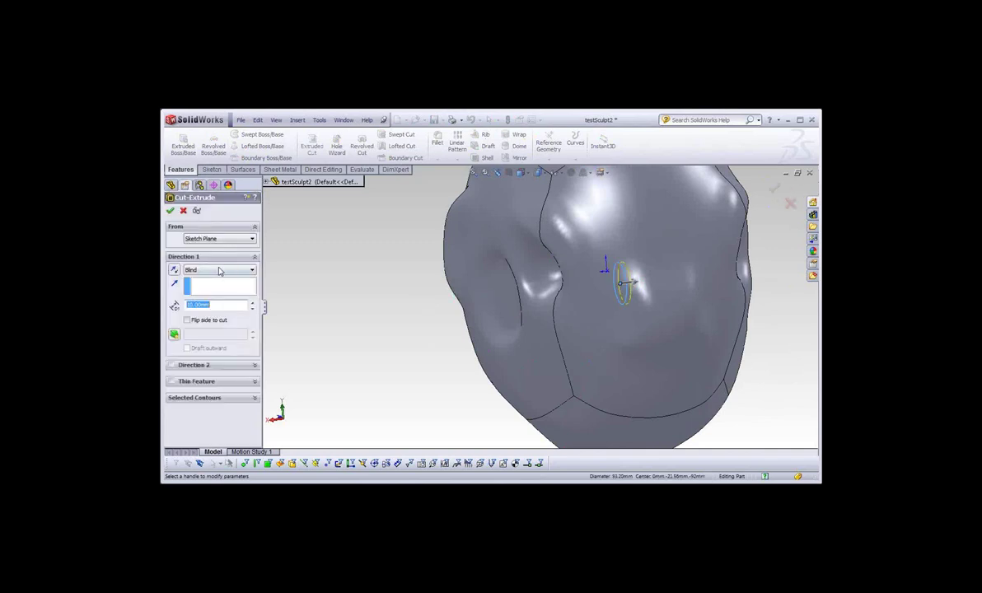
click(219, 270)
click(219, 328)
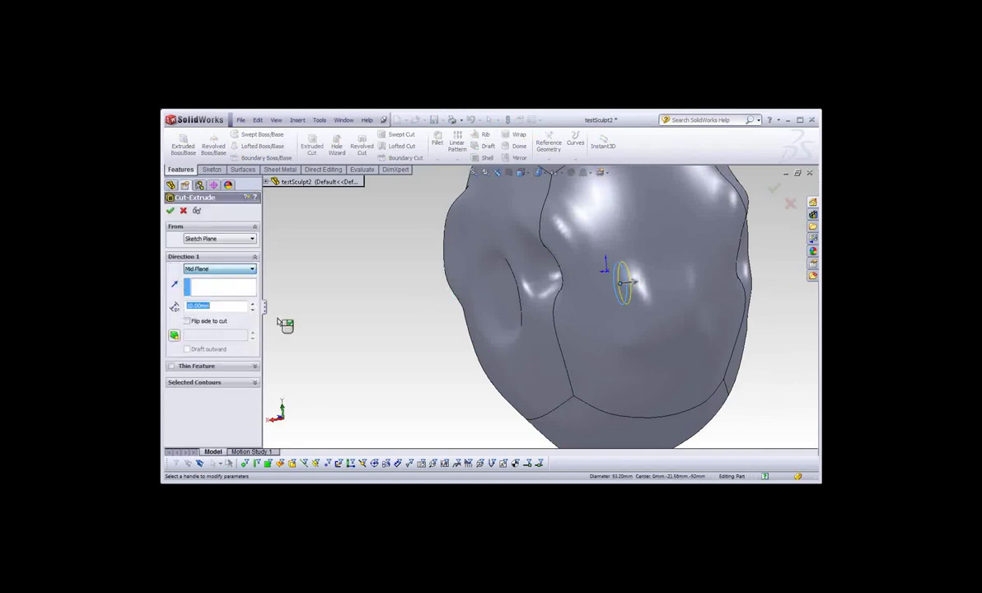
click(633, 284)
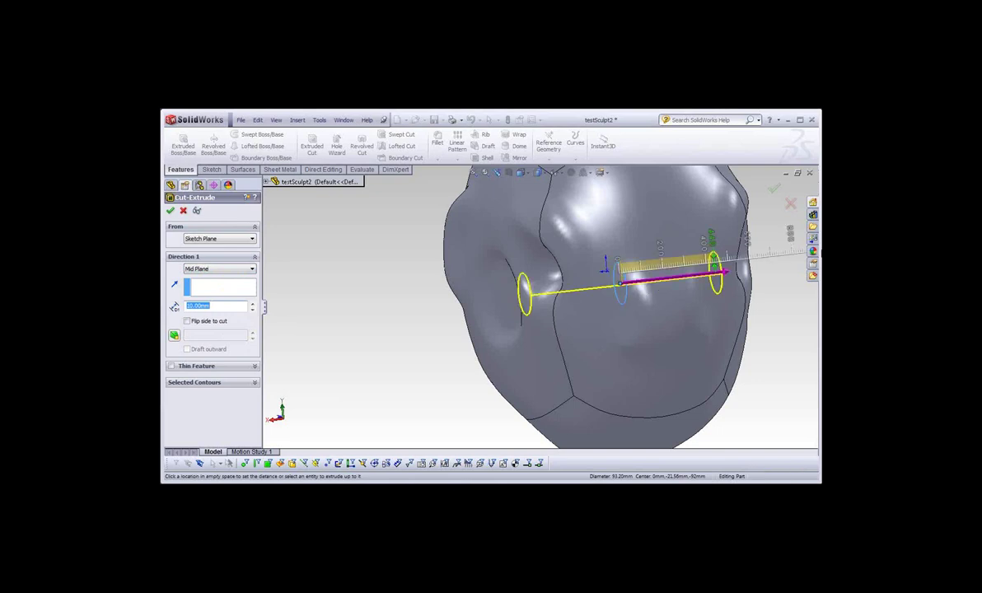
key(Return)
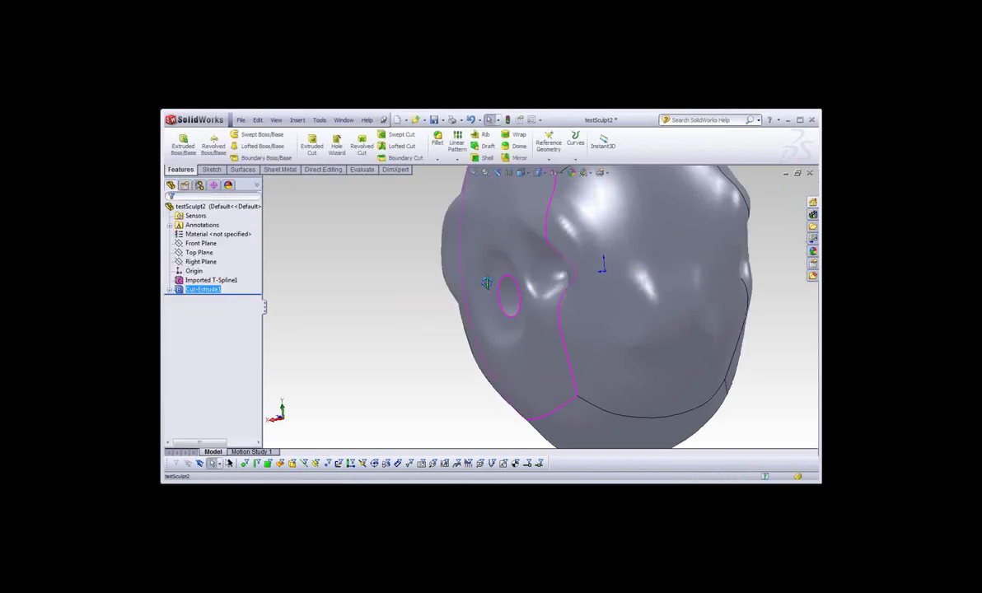
Fillet the hole's face with a 15 mm radius and turn the head so the hole faces front
middle_drag(486, 282, 313, 162)
click(438, 141)
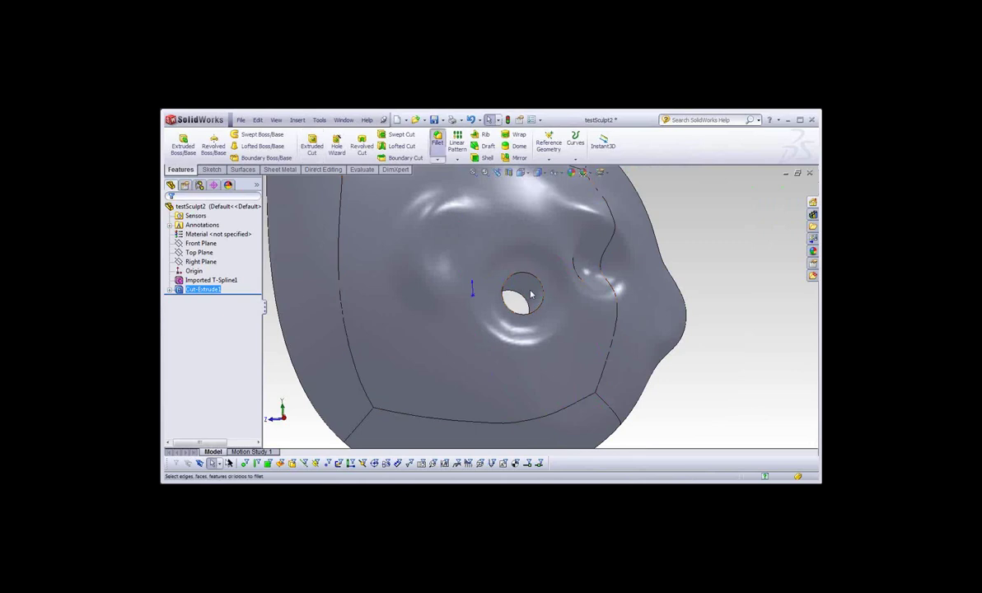
click(497, 276)
text(15)
key(Return)
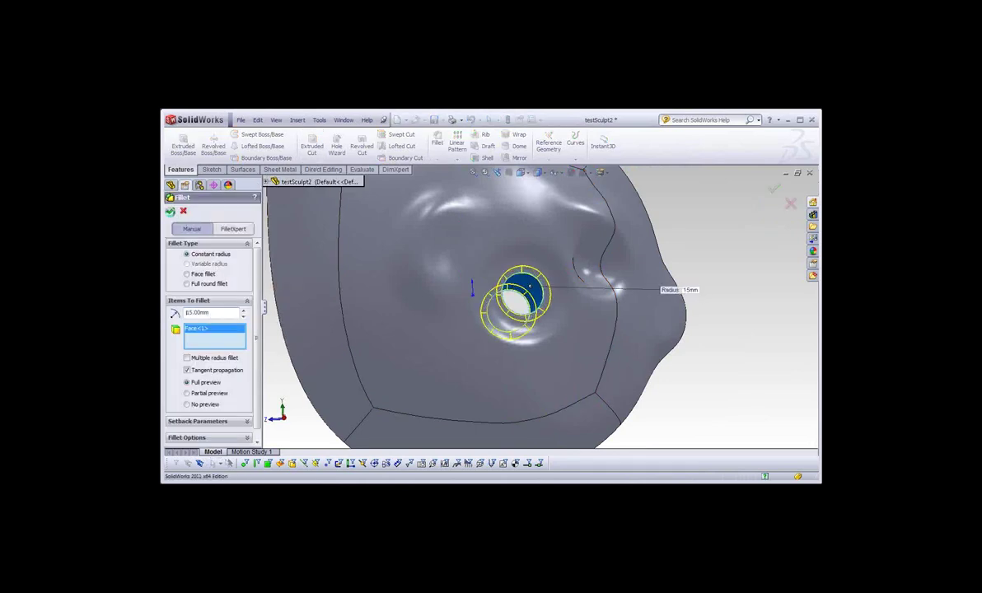
key(Return)
scroll(537, 311, up, 5)
middle_drag(537, 312, 545, 300)
scroll(545, 298, down, 3)
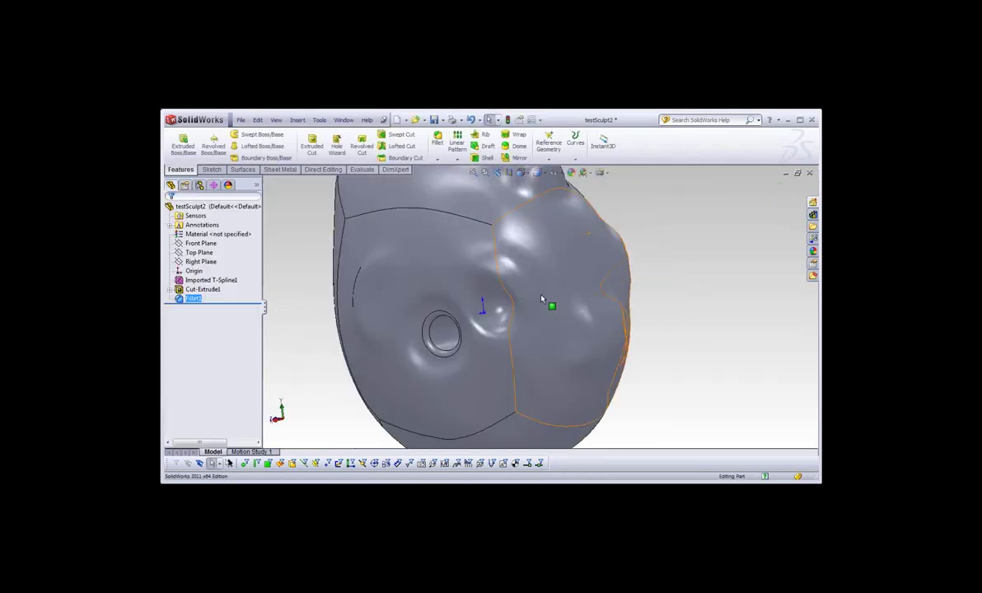
mouse_move(541, 299)
middle_down()
mouse_move(511, 305)
mouse_move(570, 305)
mouse_move(537, 340)
mouse_move(519, 333)
mouse_move(535, 317)
mouse_move(515, 325)
mouse_move(647, 339)
mouse_move(542, 360)
mouse_move(522, 352)
middle_up()
scroll(501, 306, up, 3)
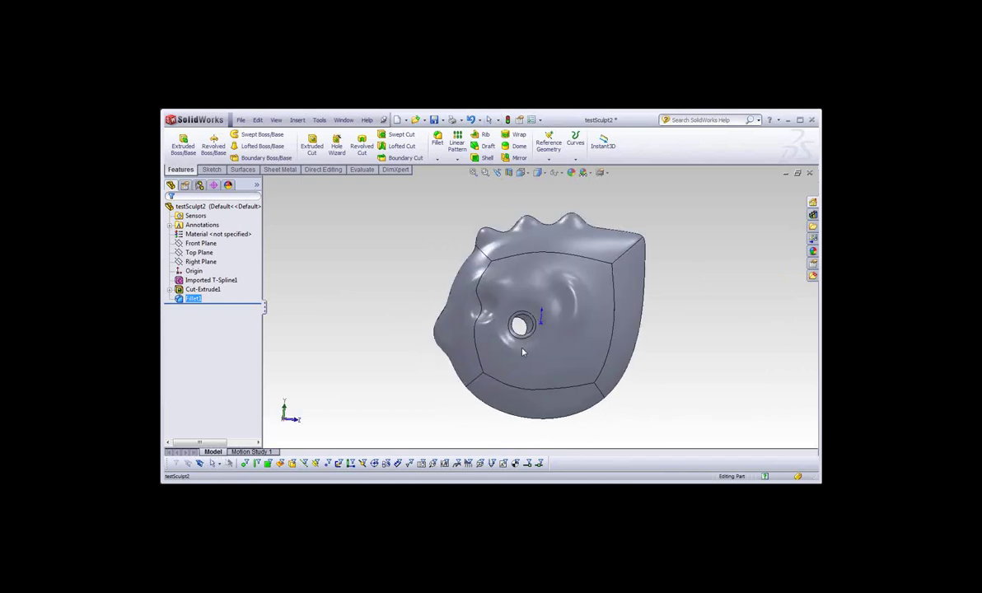
middle_drag(557, 244, 540, 316)
click(540, 316)
click(519, 255)
mouse_move(504, 338)
middle_down()
mouse_move(530, 307)
mouse_move(699, 327)
middle_up()
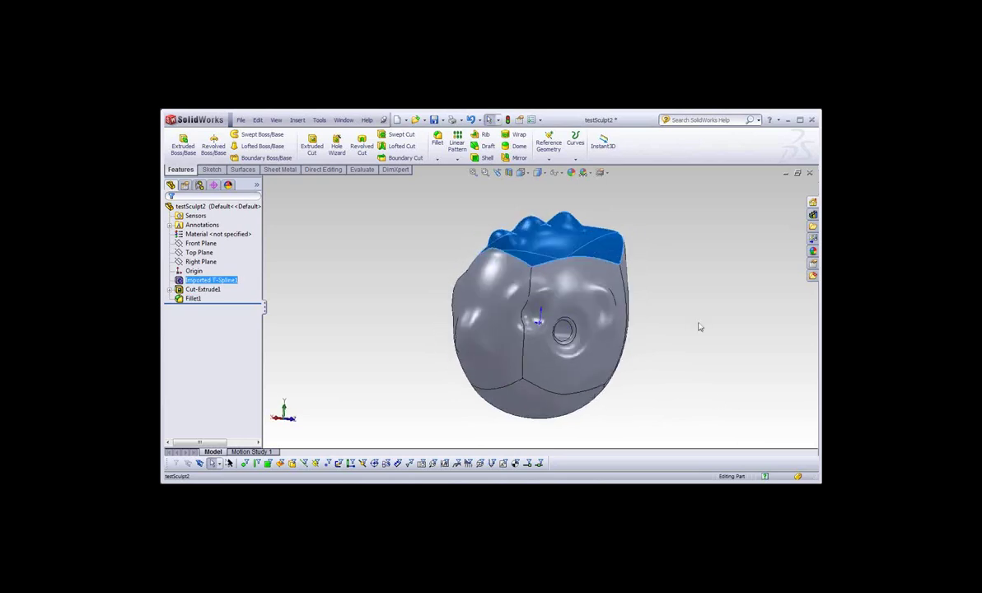
click(699, 327)
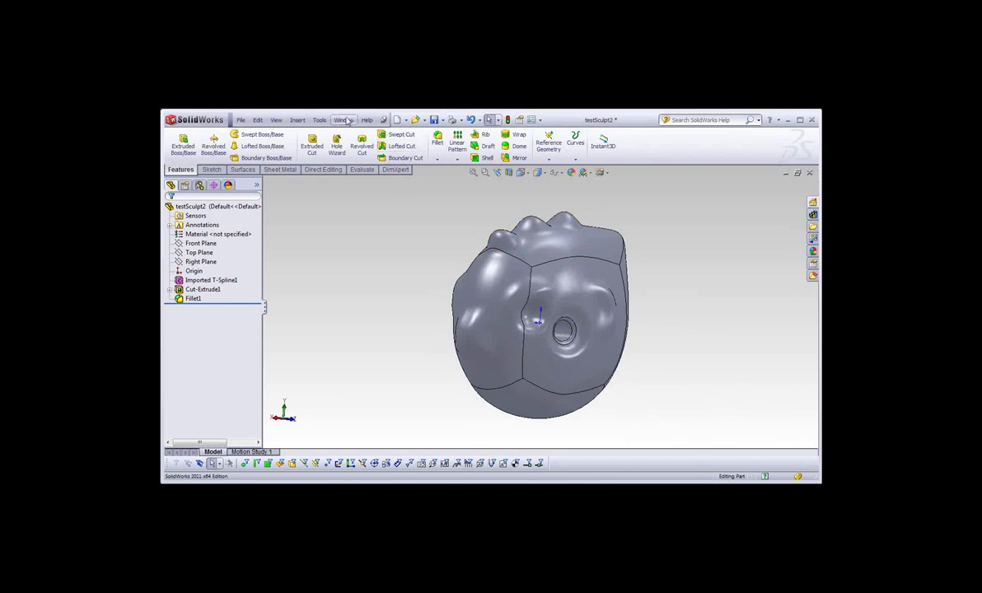
click(348, 121)
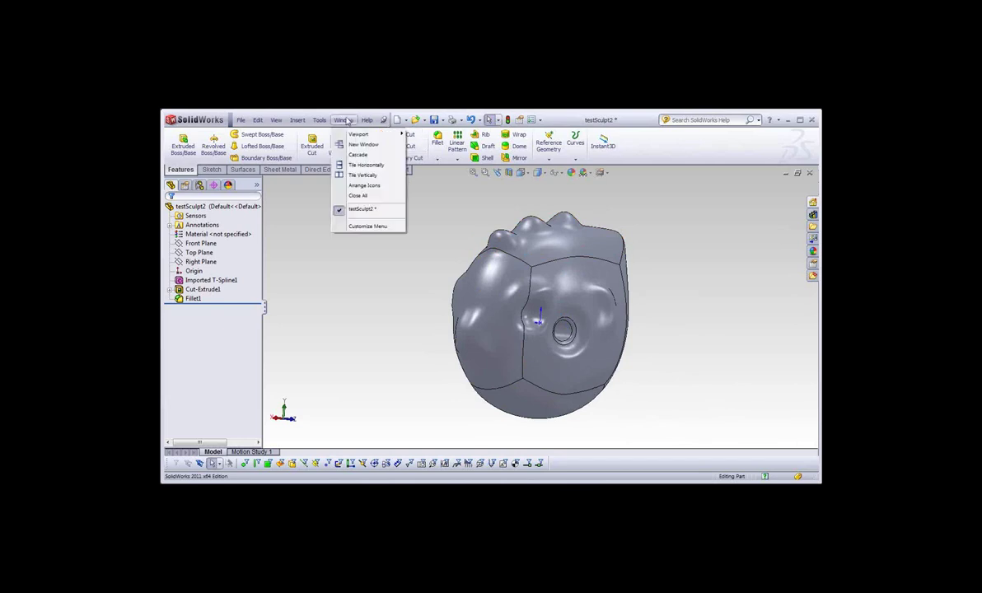
click(348, 121)
click(367, 121)
click(366, 121)
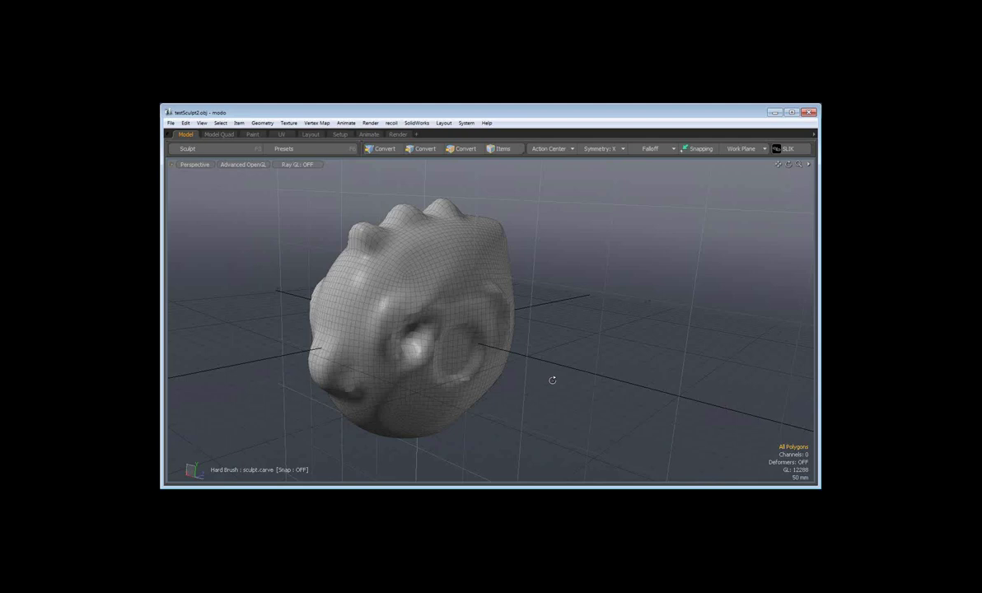
alt+drag(552, 380, 513, 308)
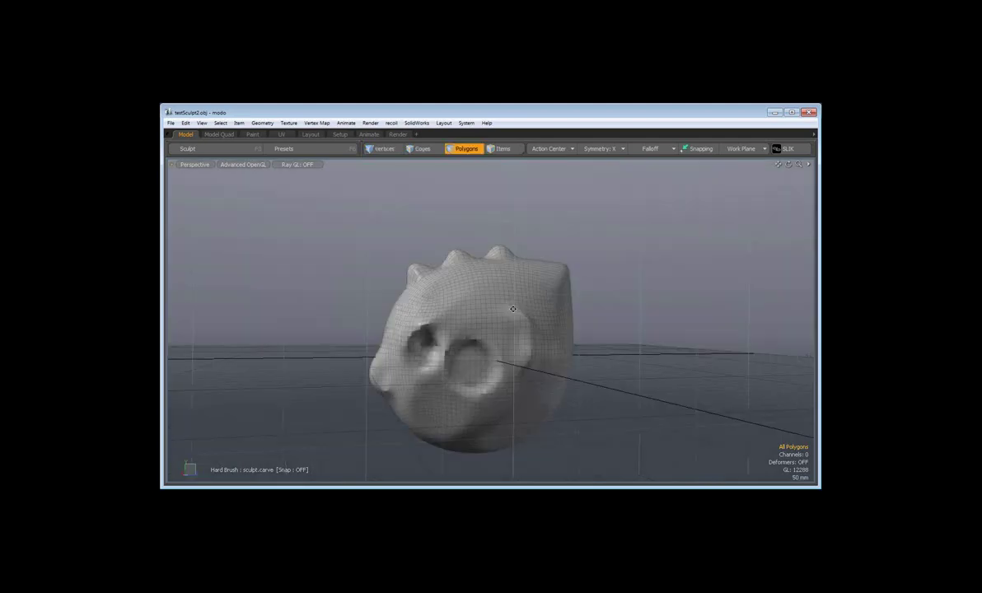
alt+drag(513, 308, 366, 300)
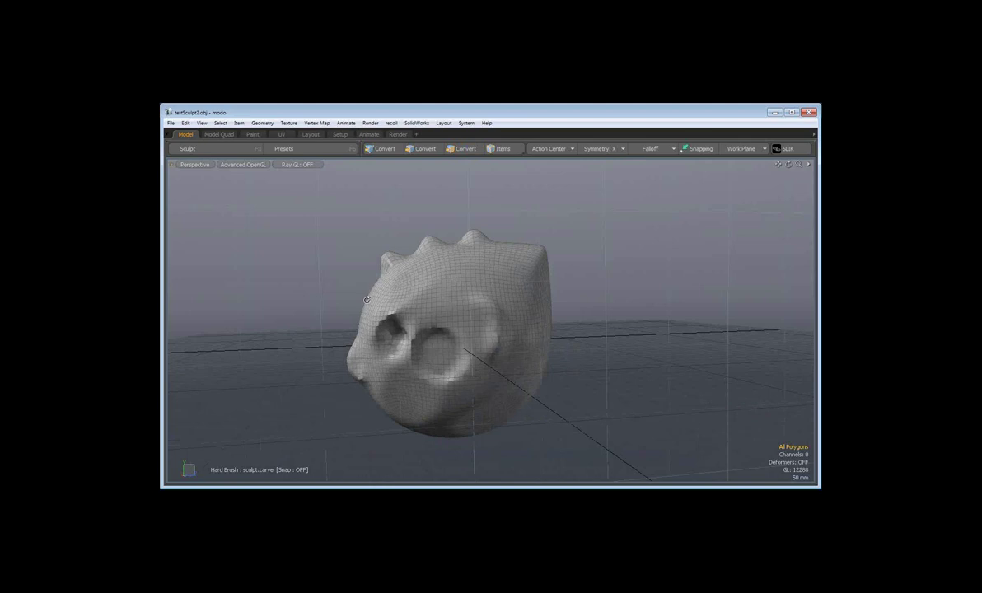
mouse_move(367, 300)
ctrl+alt+mouse_down()
mouse_move(460, 339)
mouse_move(452, 295)
mouse_move(507, 347)
ctrl+alt+mouse_up()
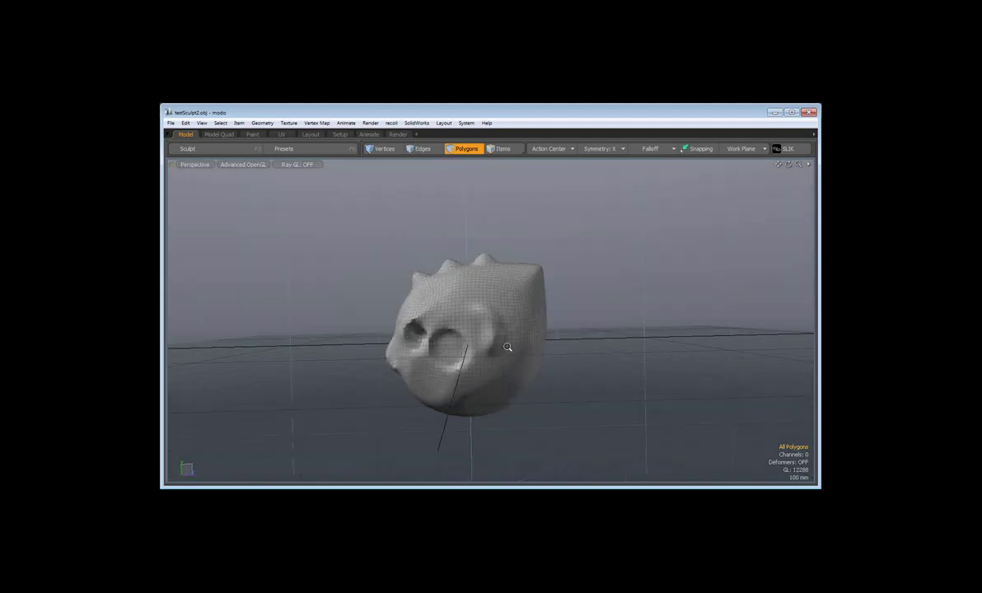
ctrl+alt+drag(507, 347, 501, 295)
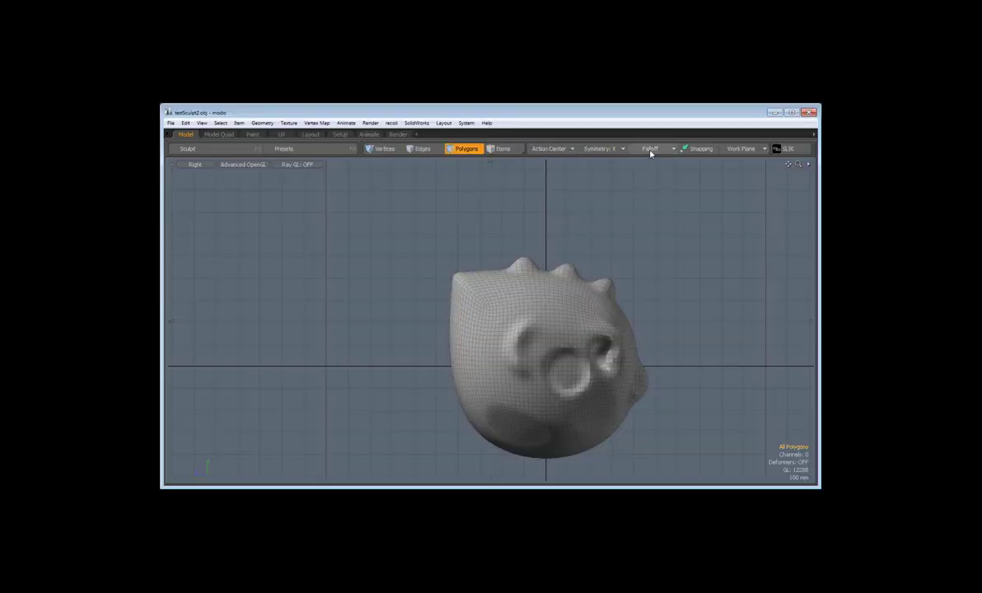
Open the Falloff type dropdown in the modo toolbar
click(649, 150)
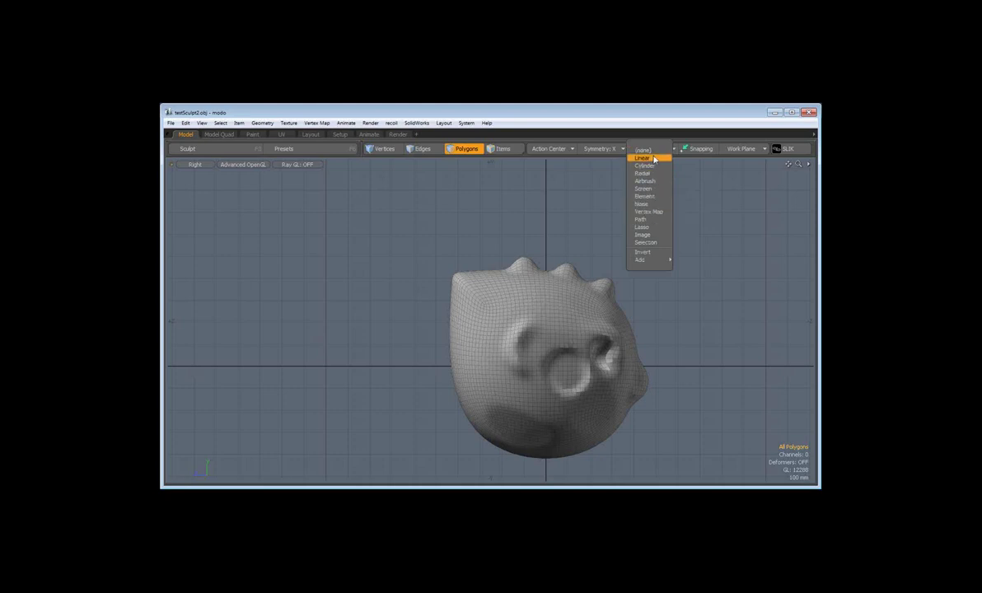
Apply a Radial falloff over the head's top and pull the top-back out into a point
click(643, 173)
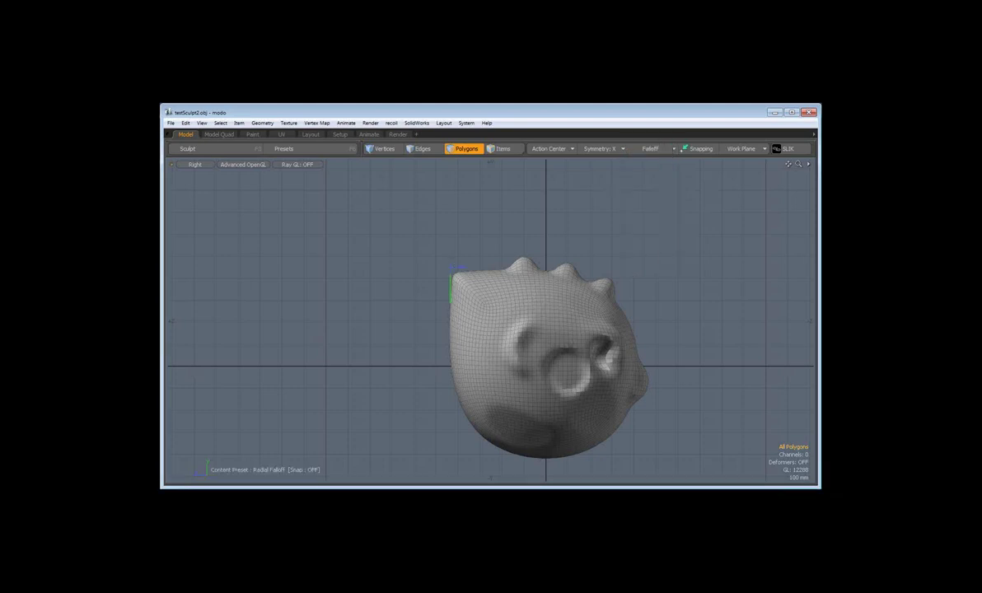
drag(450, 223, 450, 160)
key(y)
drag(451, 267, 399, 226)
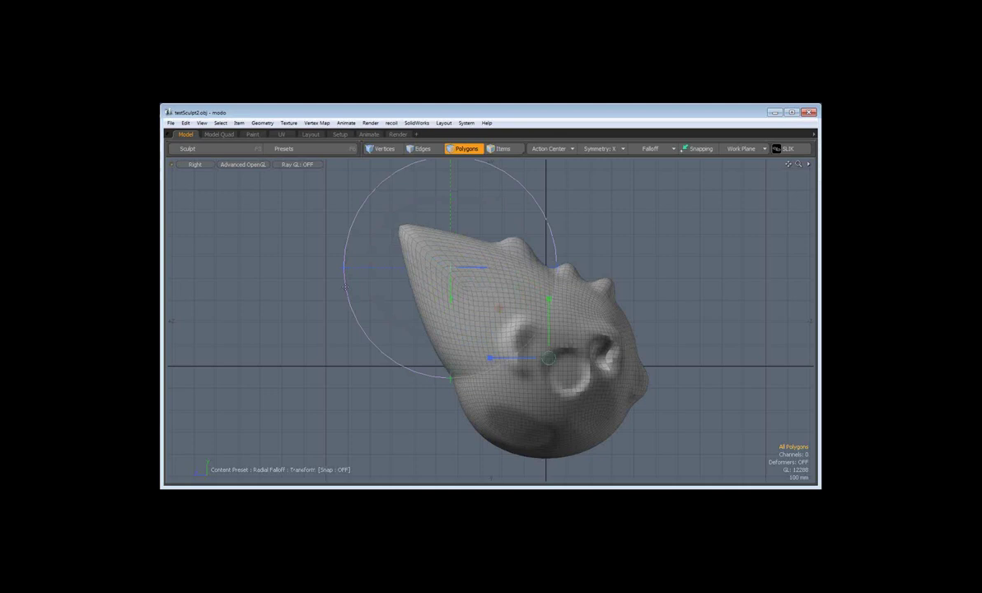
Check the transform and falloff settings, then orbit around the reshaped pointed head
key(k)
click(478, 385)
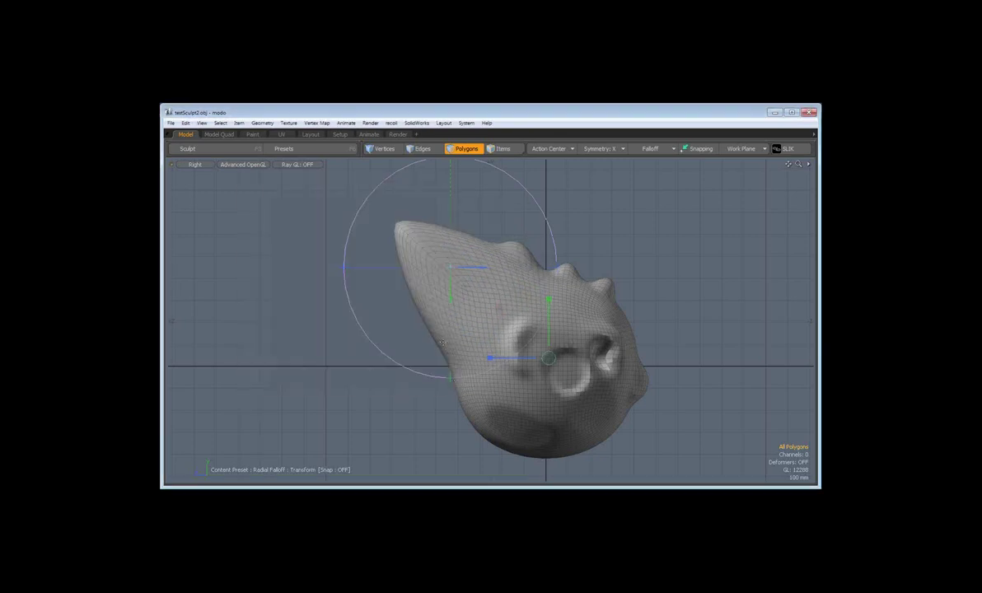
key(ctrl)
middle_drag(511, 310, 504, 309)
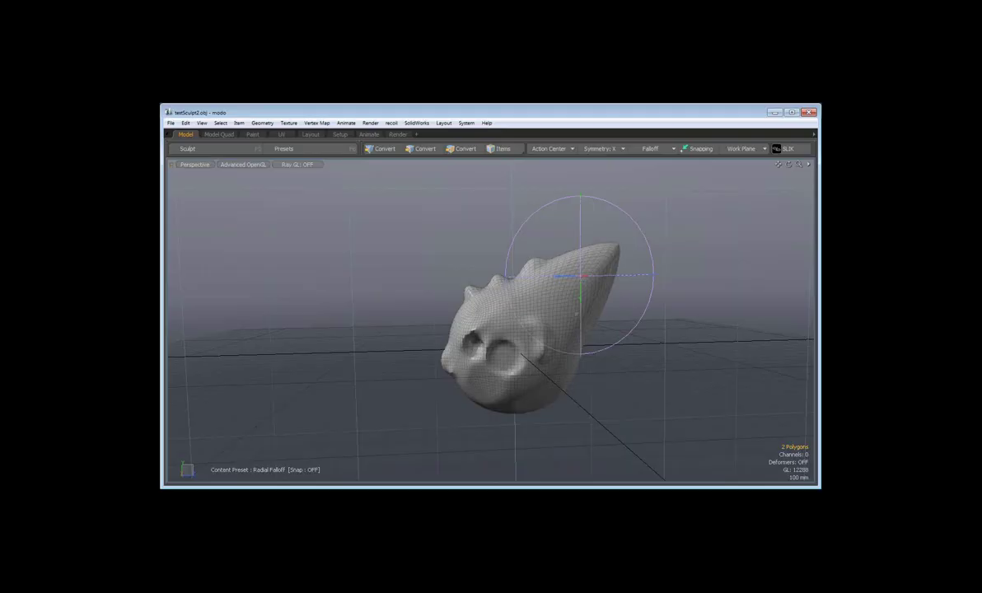
key(3)
scroll(508, 353, up, 3)
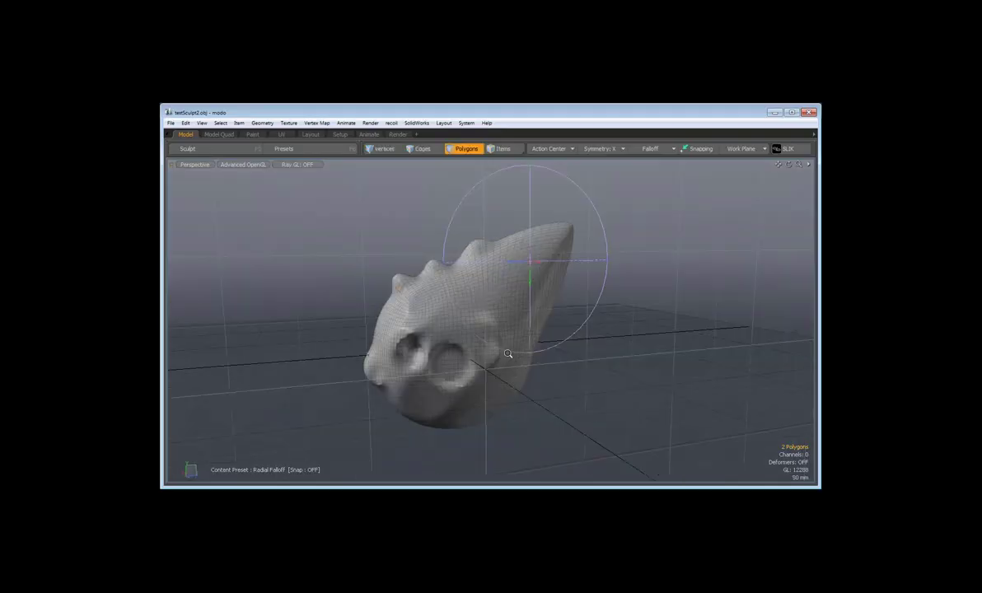
mouse_move(507, 353)
alt+mouse_down()
mouse_move(495, 376)
mouse_move(508, 371)
alt+mouse_up()
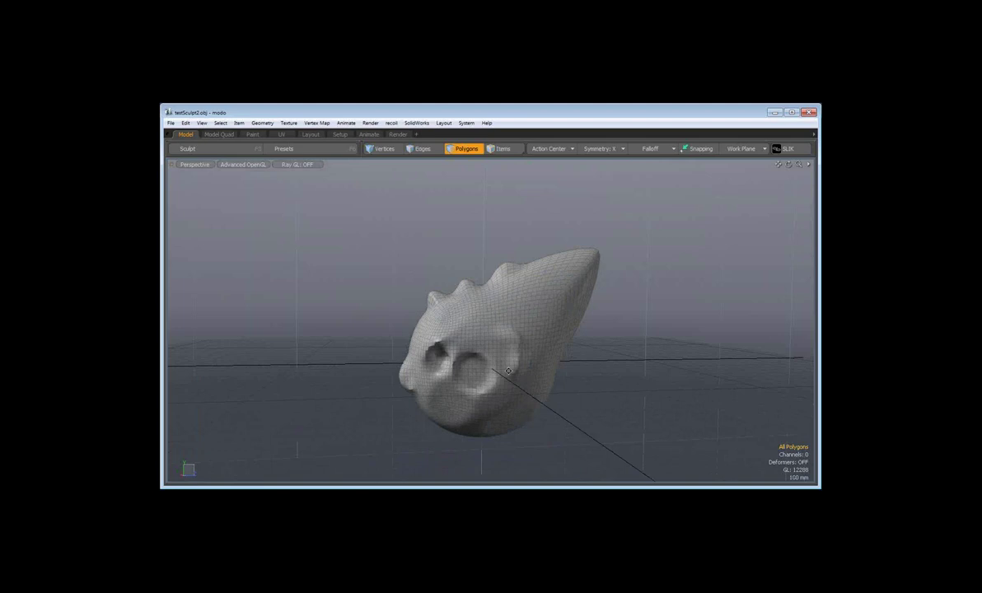
alt+drag(509, 371, 524, 421)
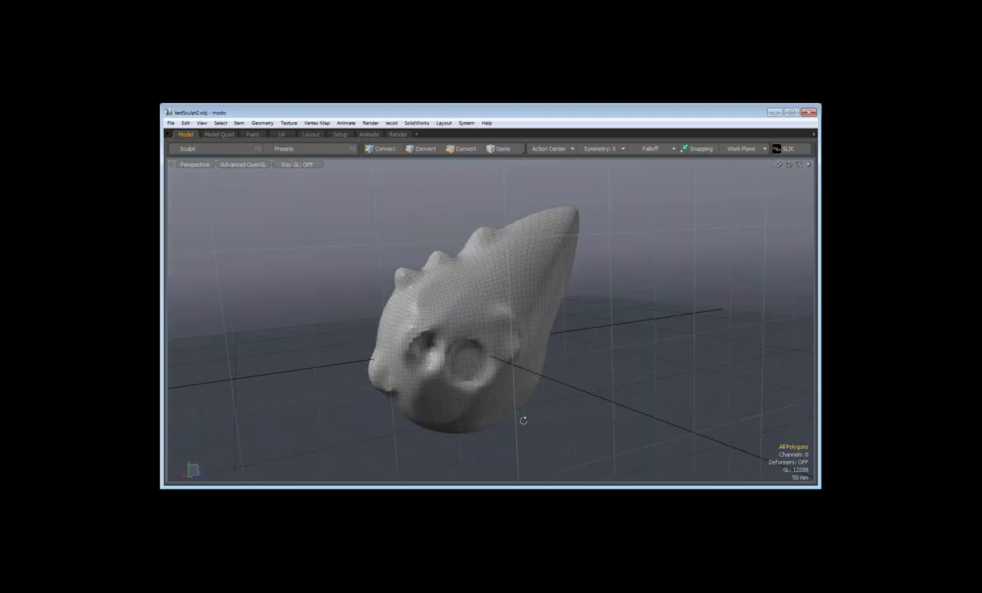
alt+drag(523, 421, 479, 359)
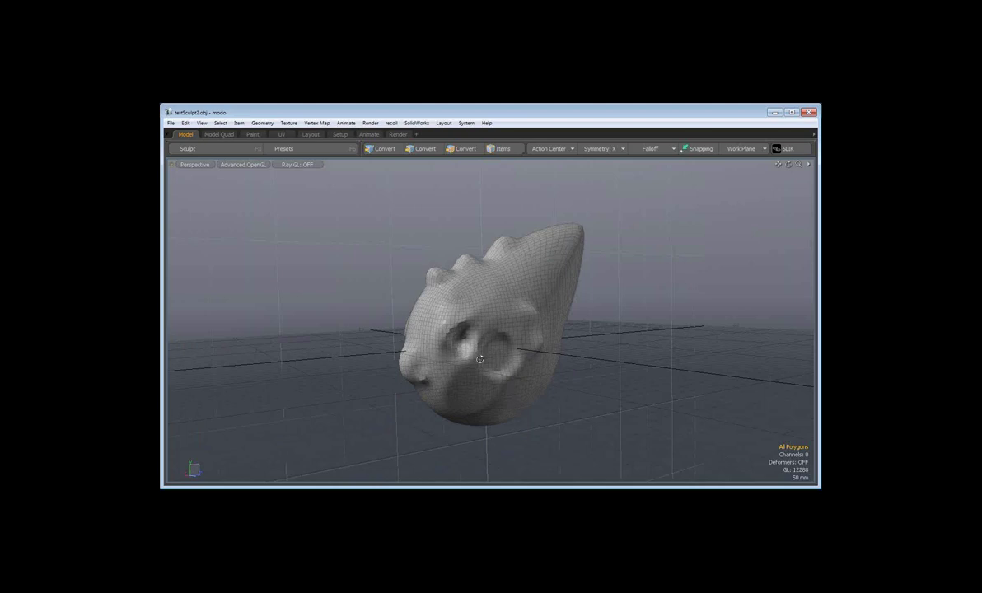
alt+drag(479, 360, 468, 231)
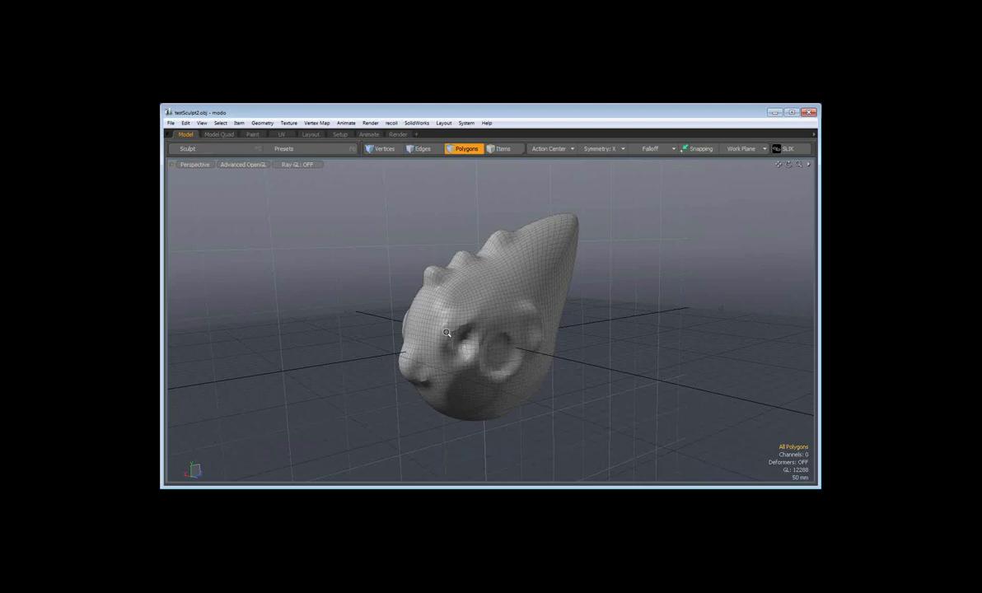
Zoom around the eye socket, select a polygon strip above it, and restore the full layout
ctrl+alt+drag(446, 332, 476, 328)
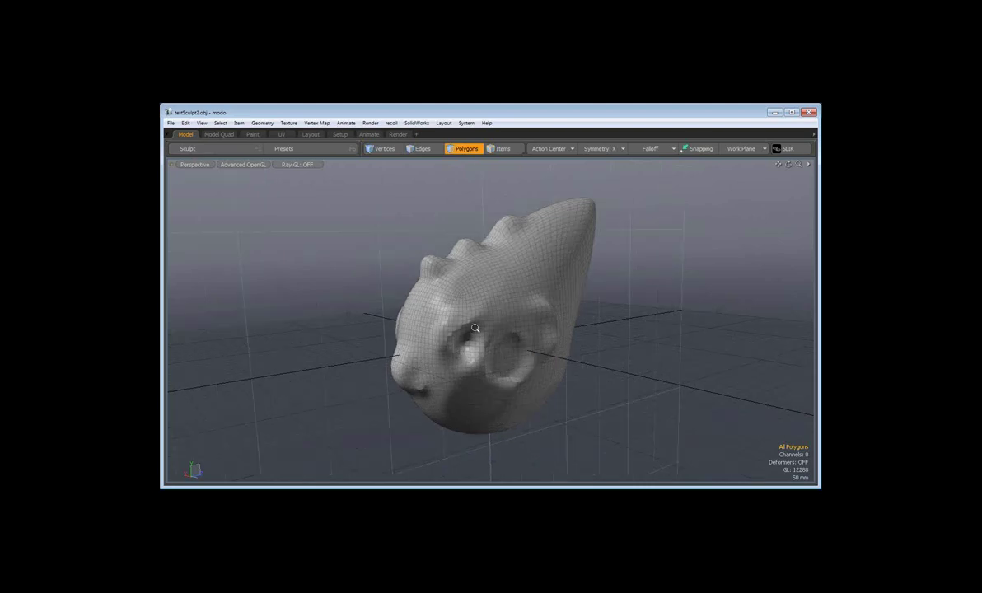
ctrl+alt+drag(476, 327, 446, 296)
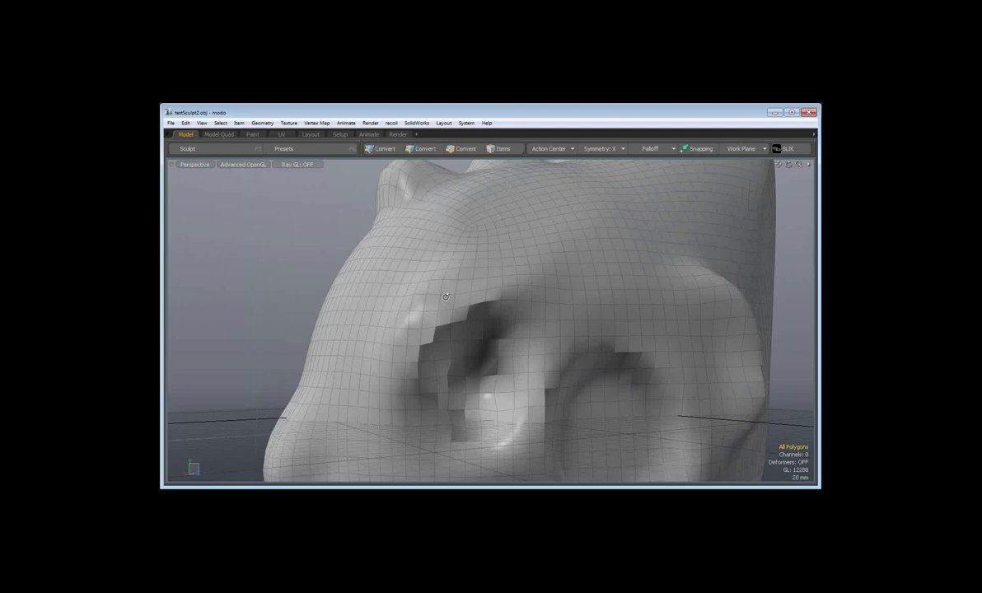
ctrl+alt+drag(445, 297, 494, 308)
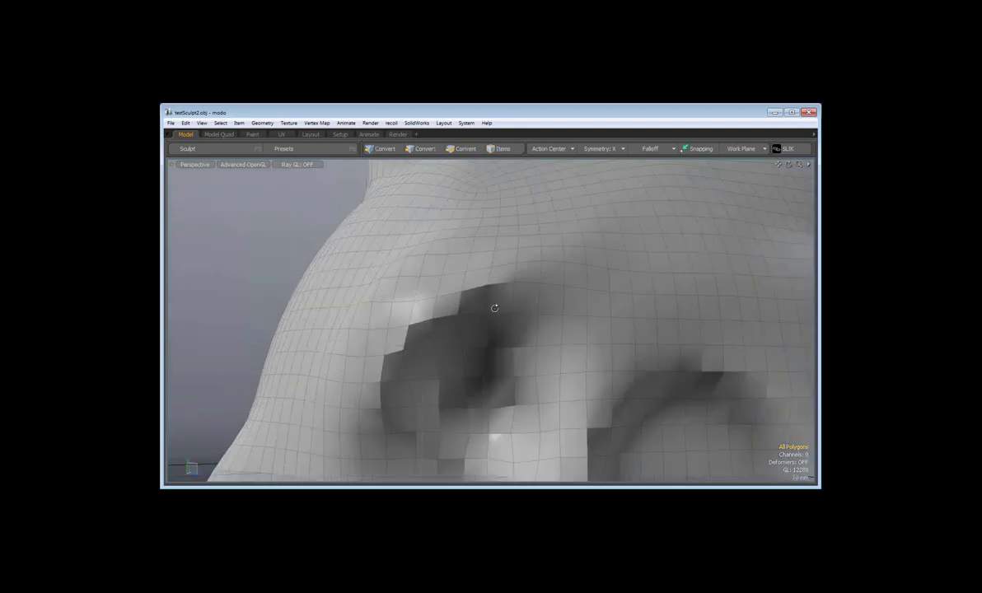
drag(494, 308, 574, 314)
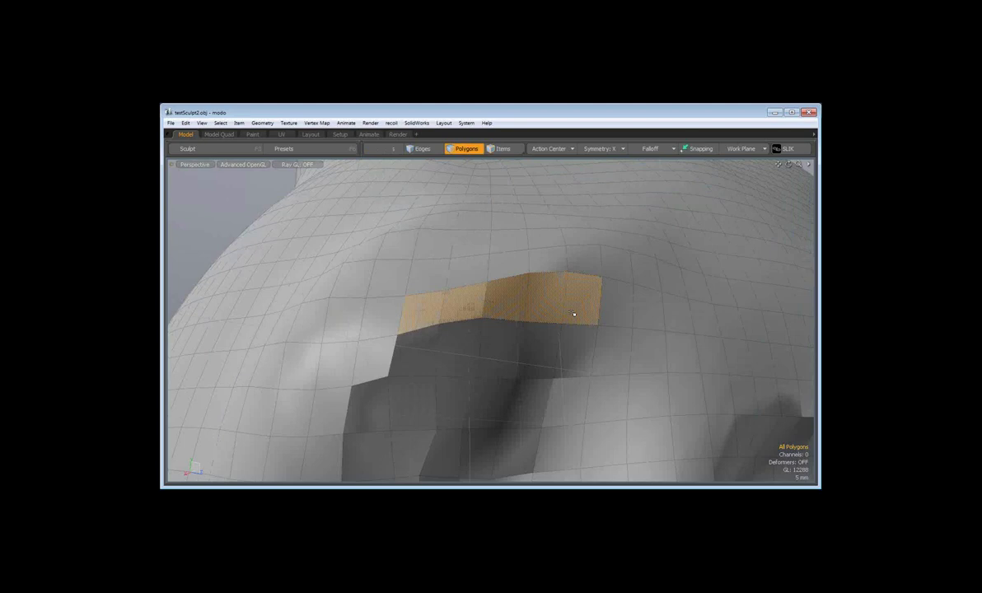
middle_drag(574, 314, 416, 367)
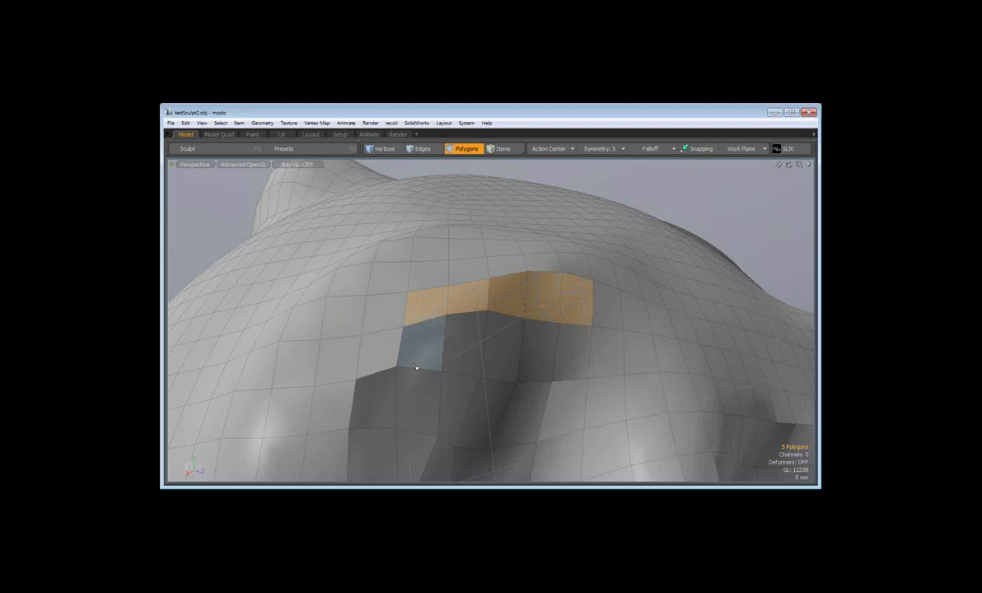
middle_drag(416, 368, 485, 368)
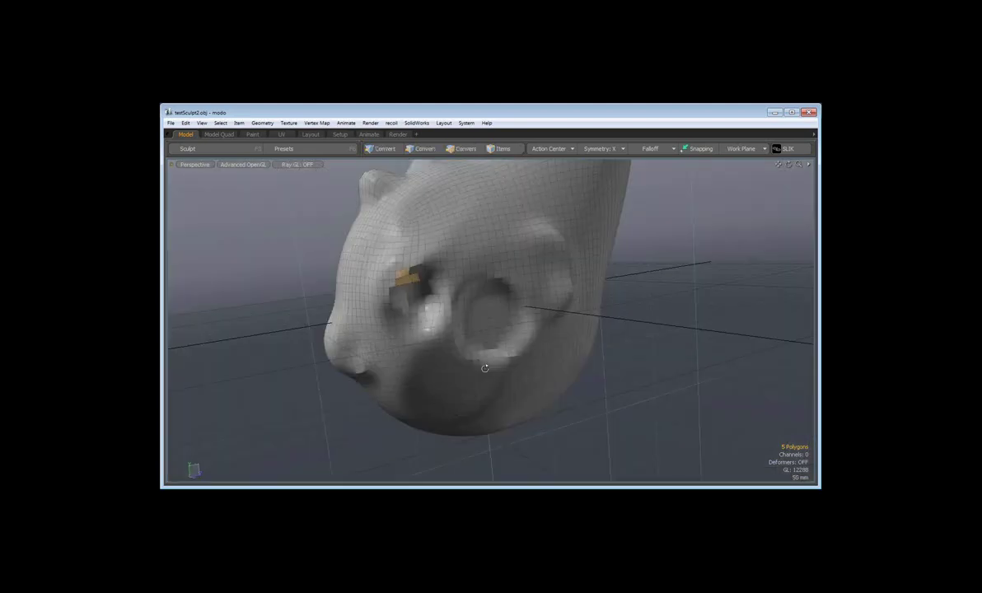
middle_drag(485, 369, 464, 329)
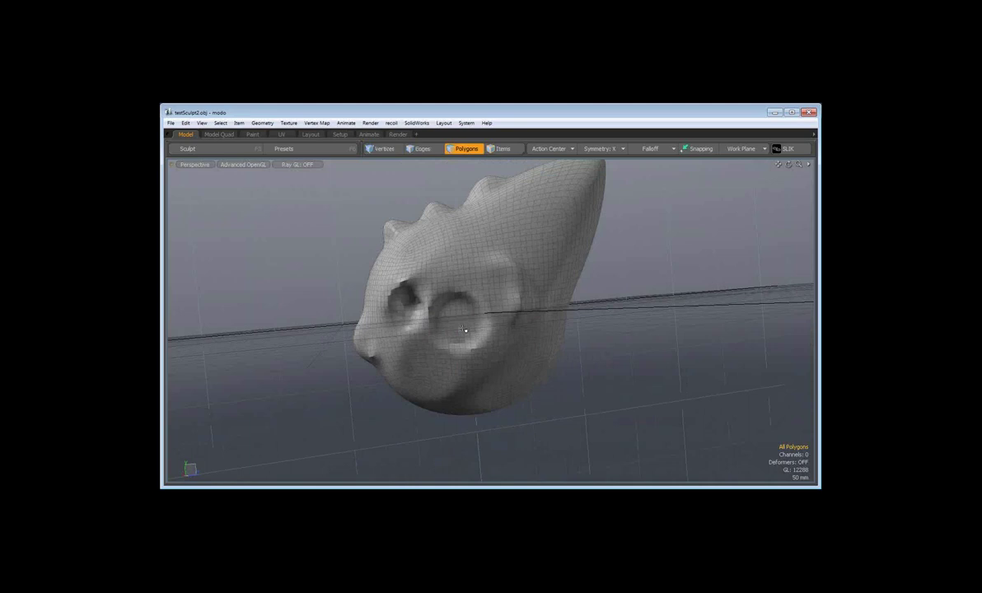
key(ctrl+Tab)
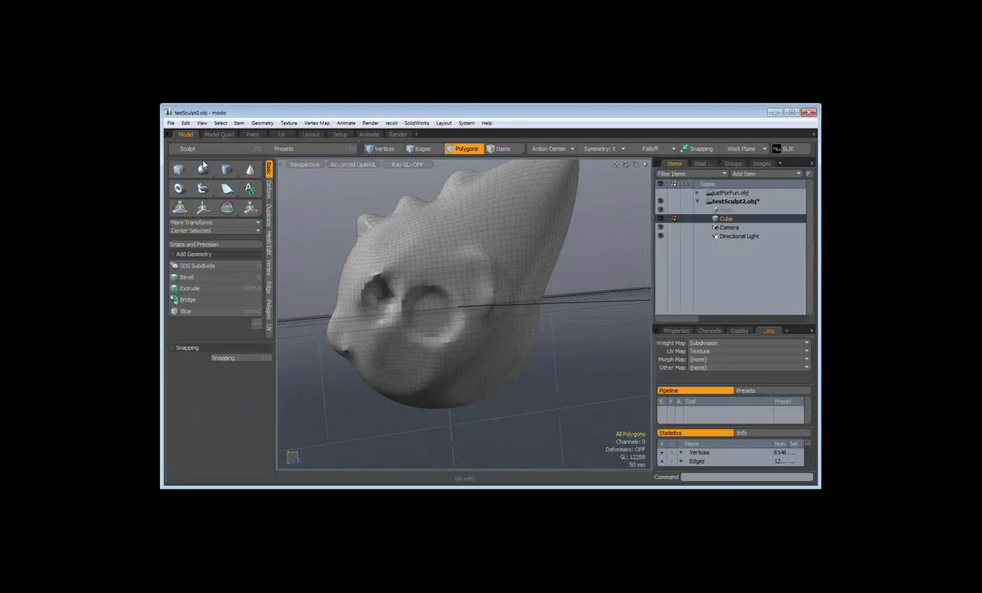
Draw a cylinder across the head and move it into its own new mesh item
click(227, 169)
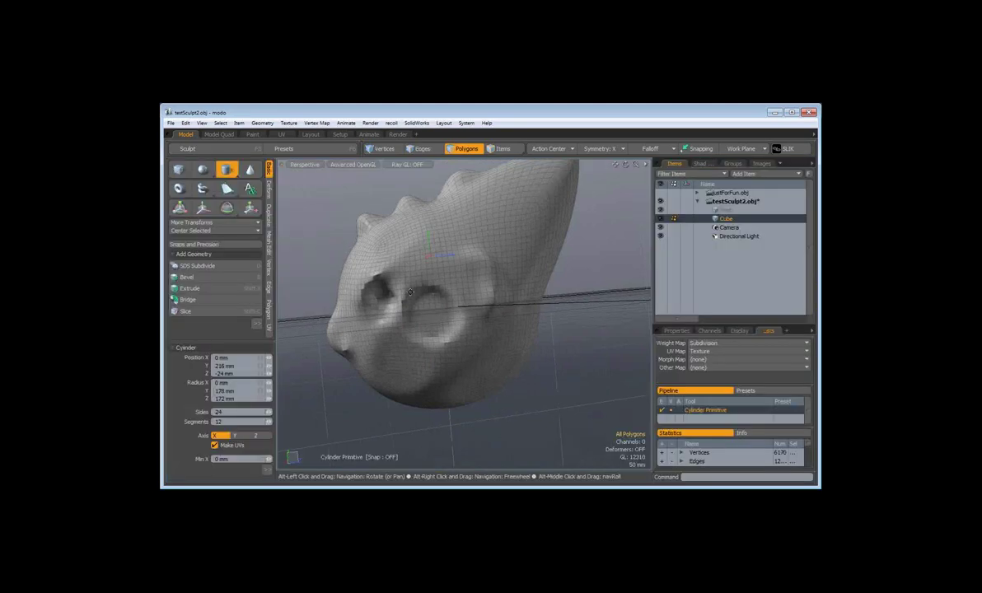
alt+drag(410, 291, 444, 297)
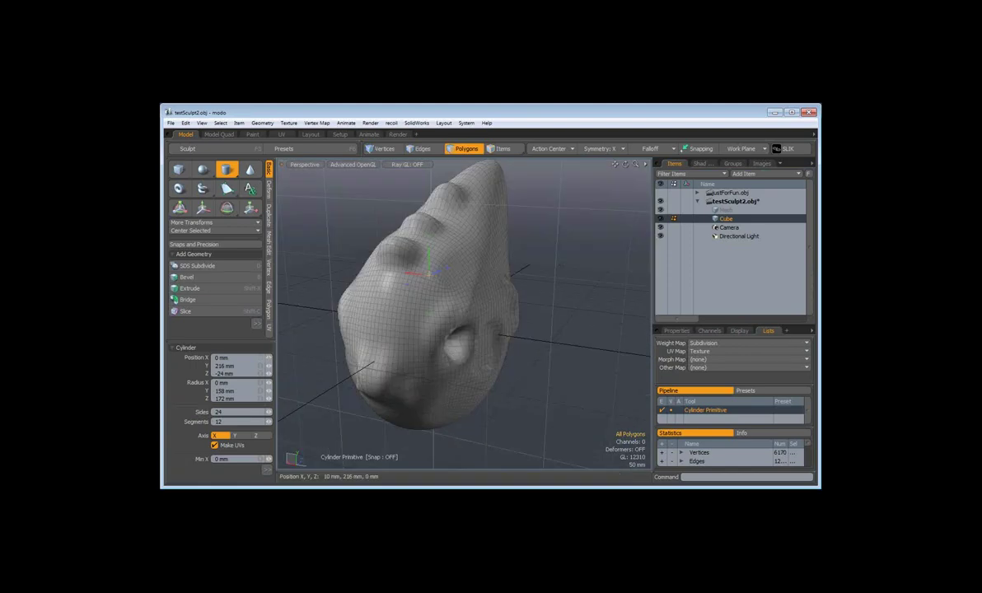
key(space)
alt+drag(396, 322, 442, 326)
key(ctrl+x)
key(n)
key(ctrl+v)
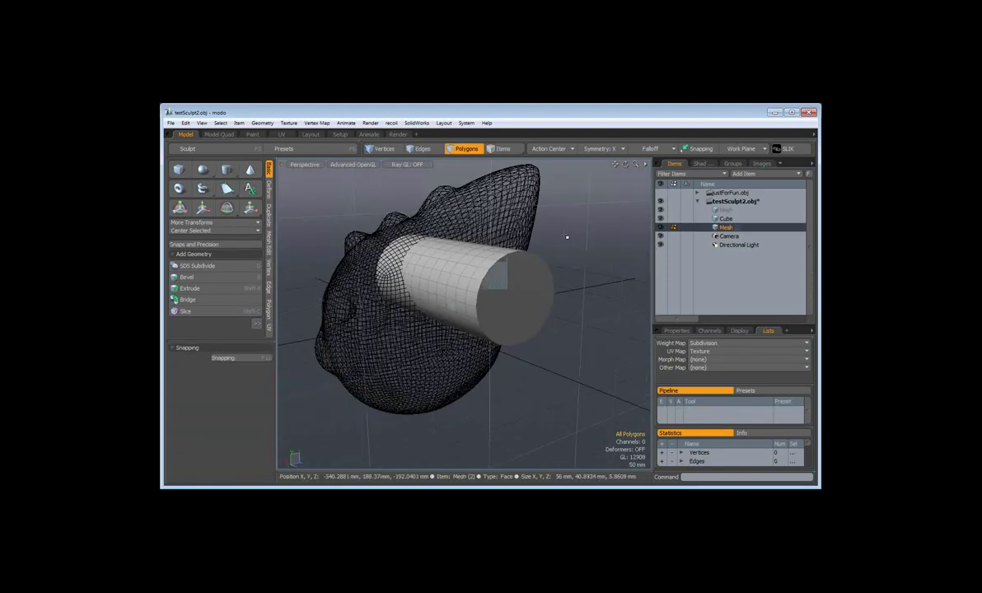
Boolean-subtract the cylinder from the Cube head mesh
click(269, 247)
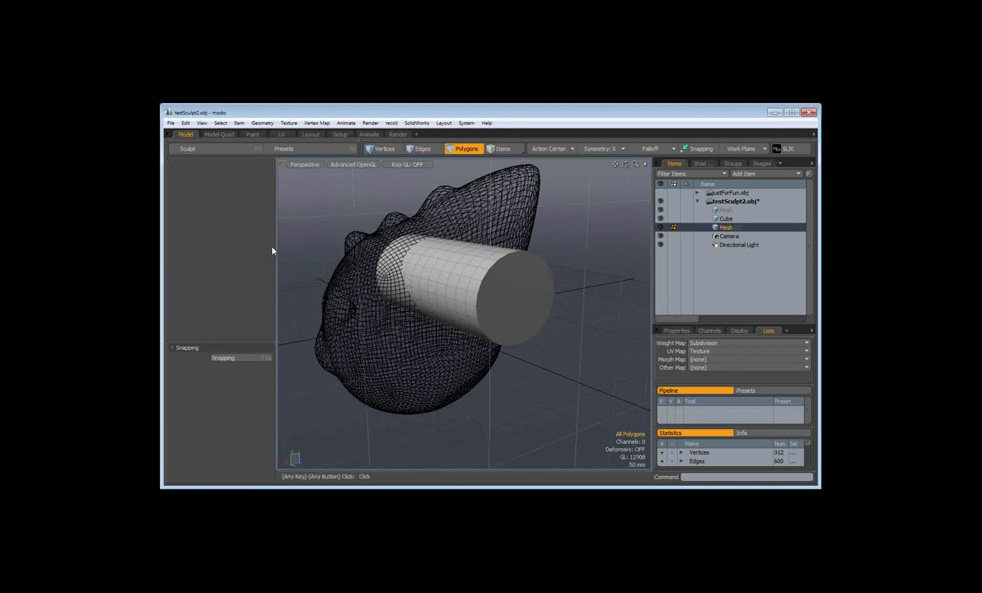
click(725, 218)
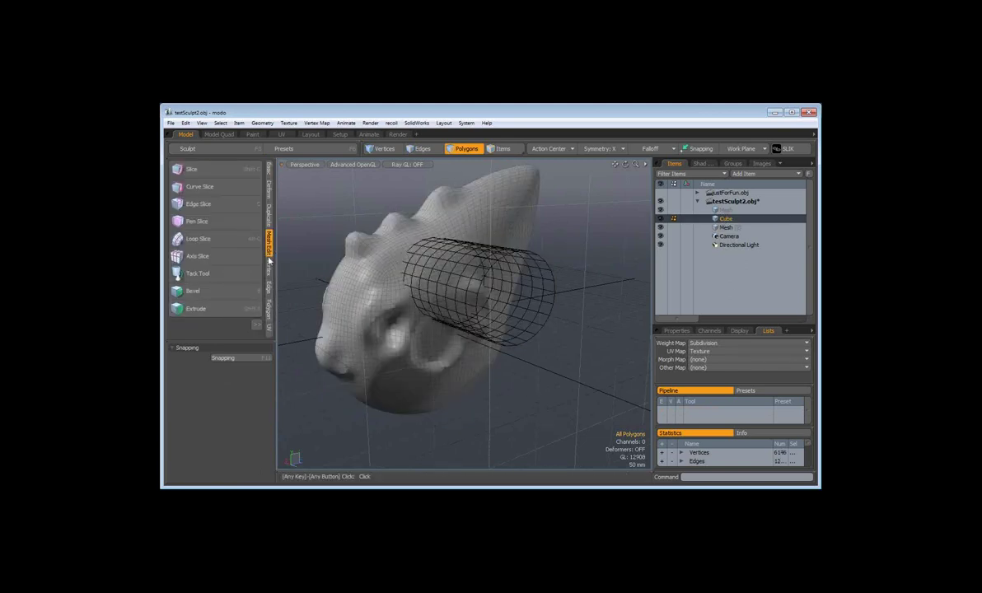
click(211, 333)
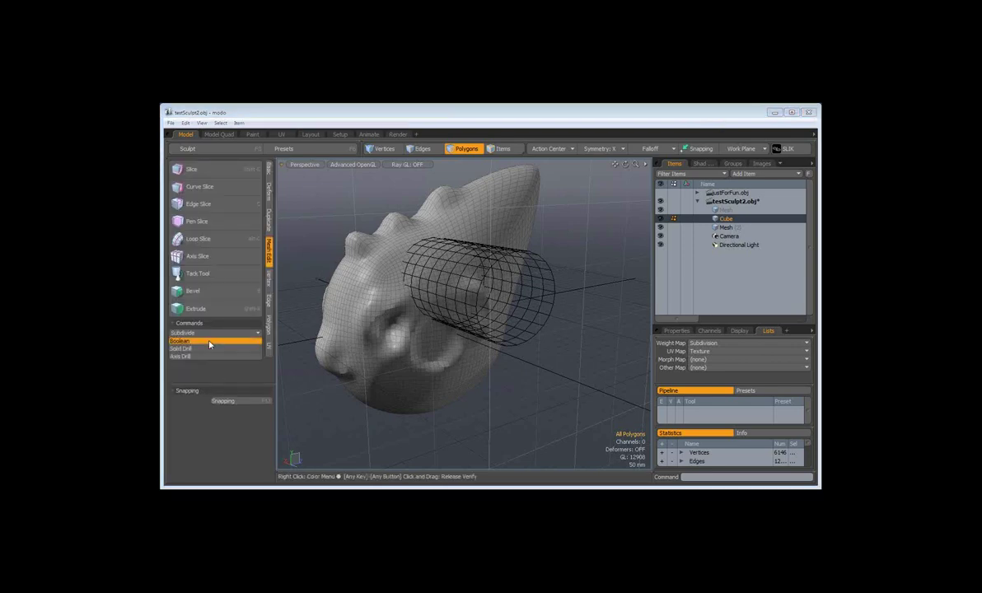
click(210, 342)
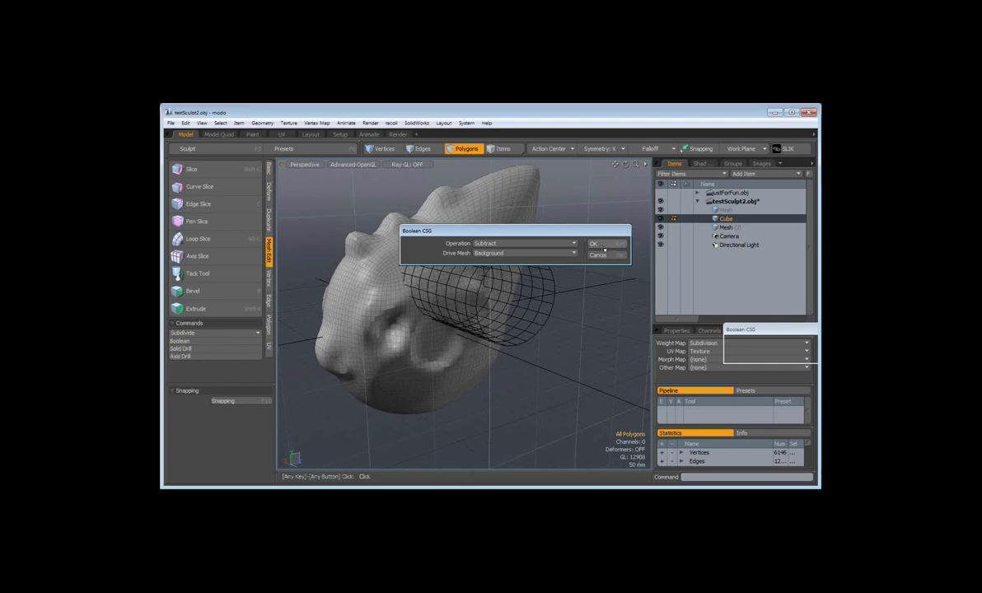
click(603, 247)
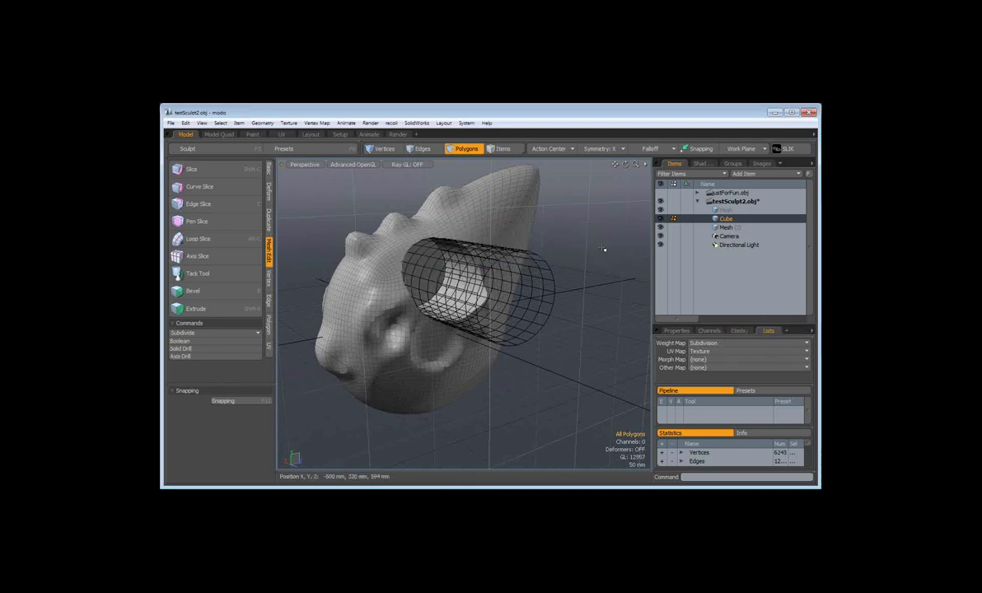
scroll(602, 247, up, 3)
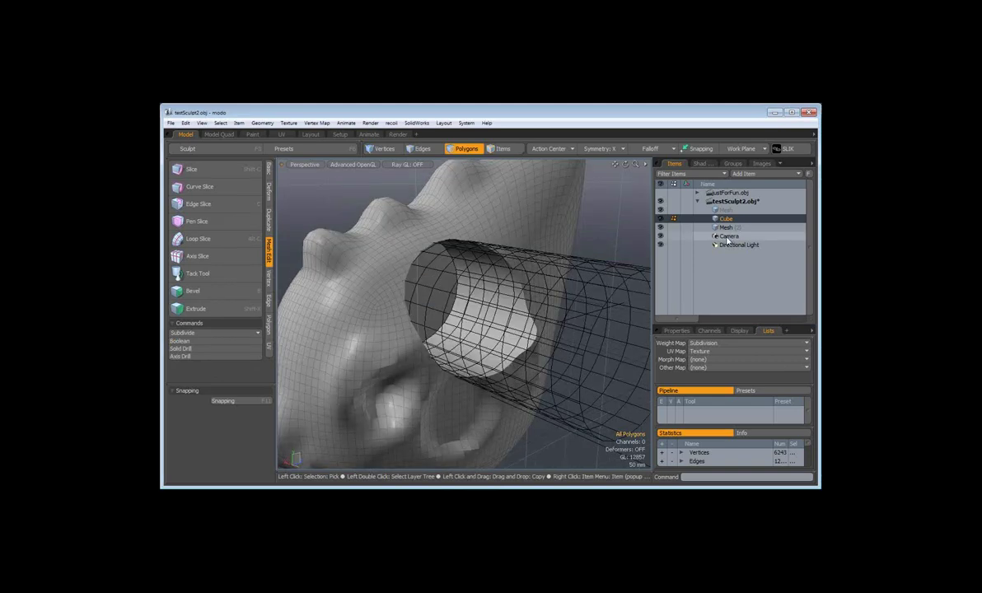
Hide the cylinder mesh item and orbit around the hole's inner wall and opening
click(660, 219)
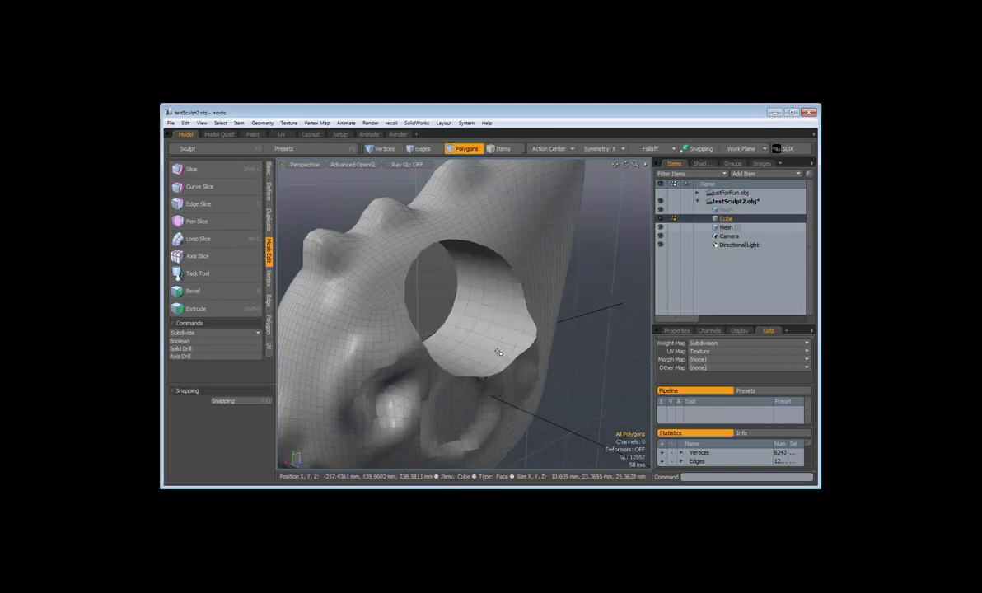
mouse_move(498, 352)
alt+mouse_down()
mouse_move(426, 304)
mouse_move(495, 353)
alt+mouse_up()
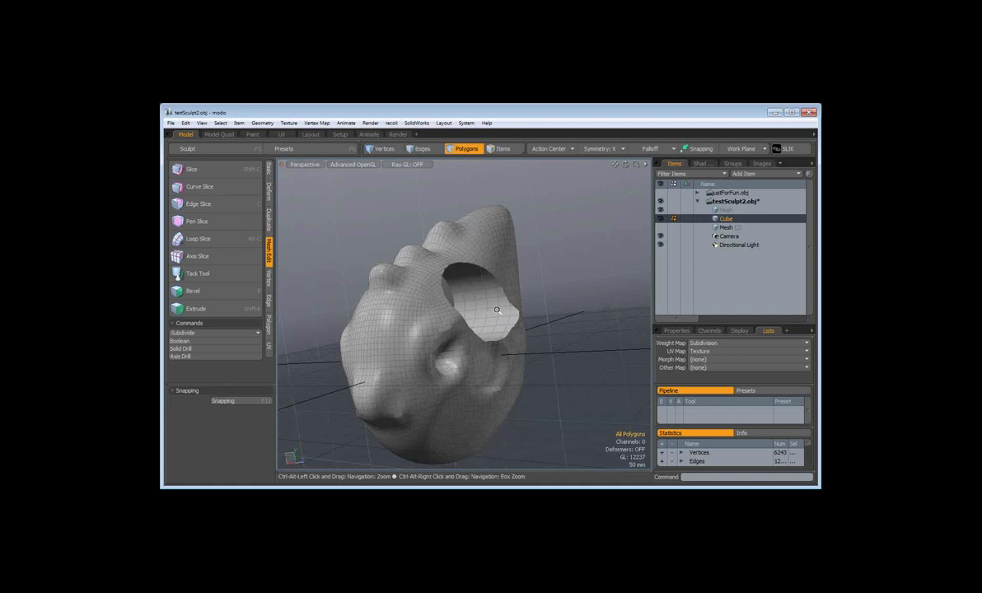
mouse_move(497, 310)
ctrl+alt+mouse_down()
mouse_move(523, 284)
mouse_move(430, 244)
mouse_move(463, 284)
mouse_move(423, 293)
mouse_move(447, 362)
mouse_move(430, 413)
mouse_move(405, 340)
ctrl+alt+mouse_up()
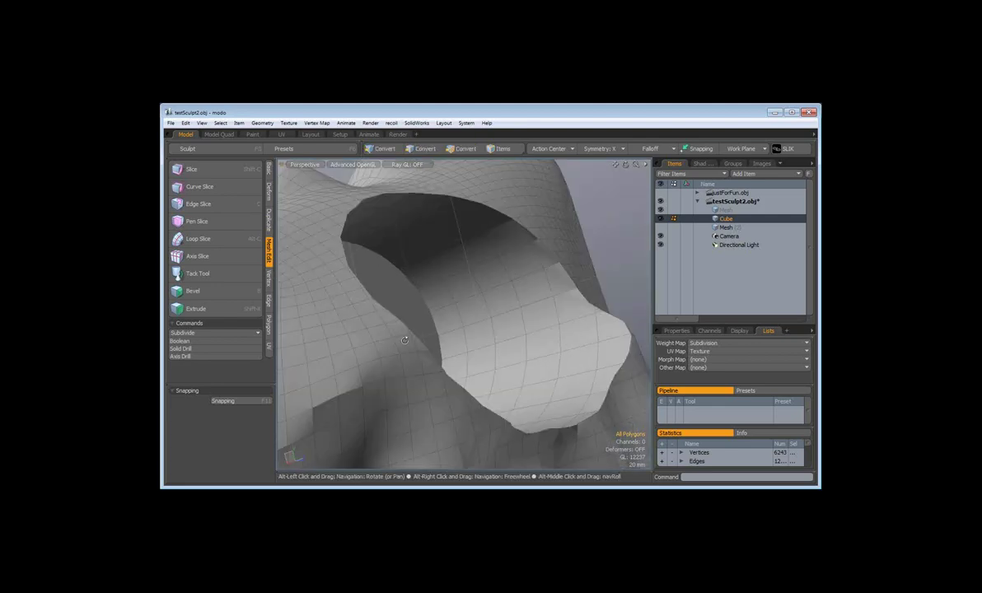
alt+drag(404, 339, 493, 260)
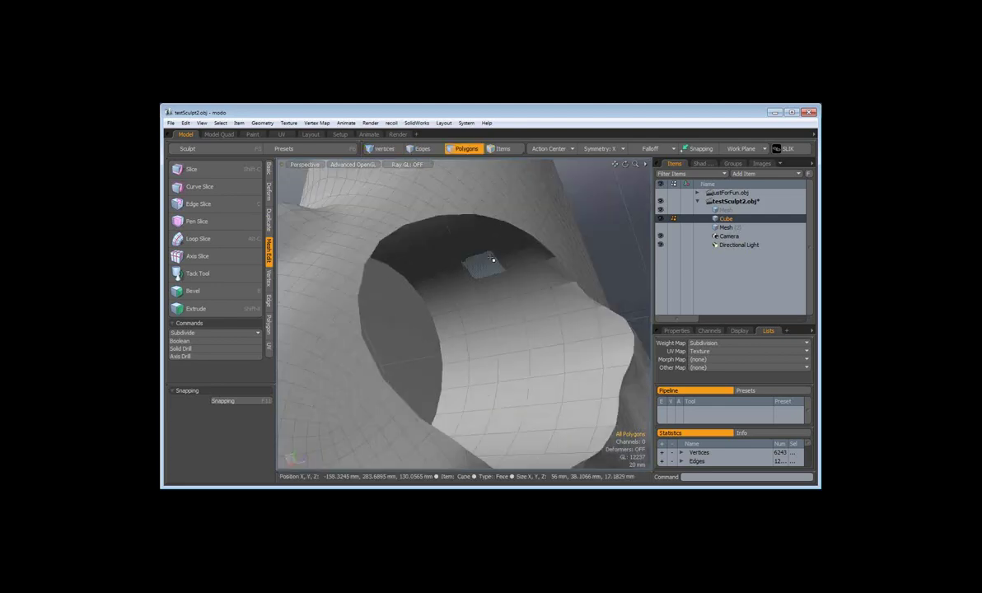
alt+drag(493, 260, 498, 405)
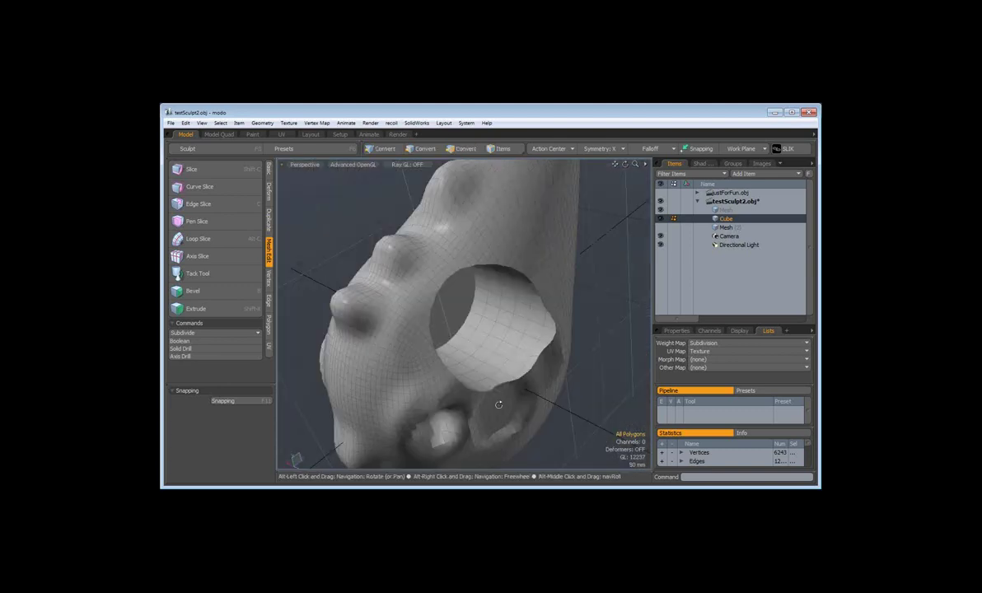
alt+drag(499, 404, 412, 312)
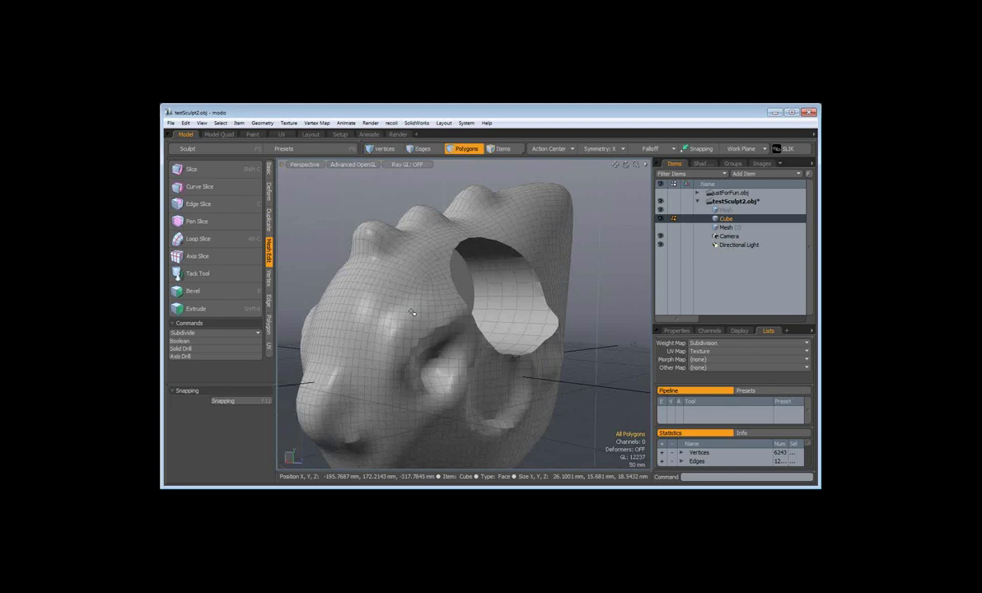
mouse_move(411, 312)
alt+mouse_down()
mouse_move(382, 309)
mouse_move(450, 329)
alt+mouse_up()
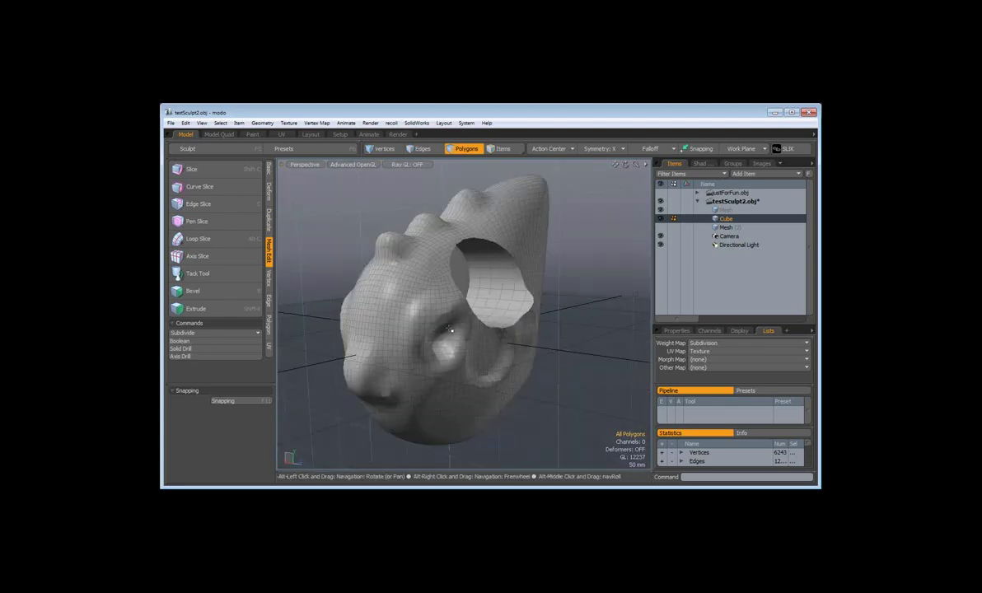
mouse_move(450, 330)
alt+mouse_down()
mouse_move(535, 295)
mouse_move(444, 300)
alt+mouse_up()
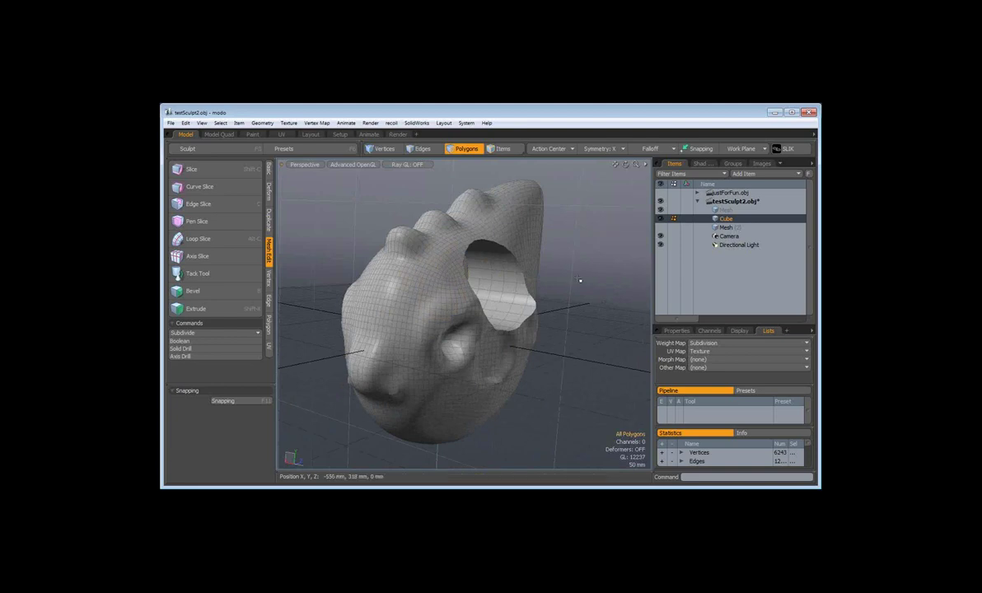
ctrl+click(545, 319)
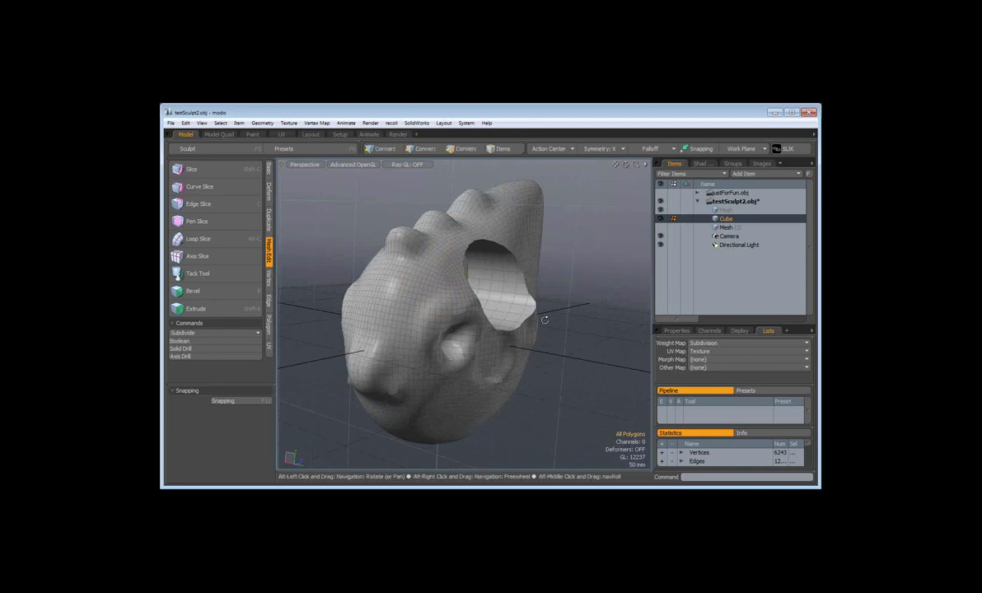
alt+drag(544, 319, 491, 298)
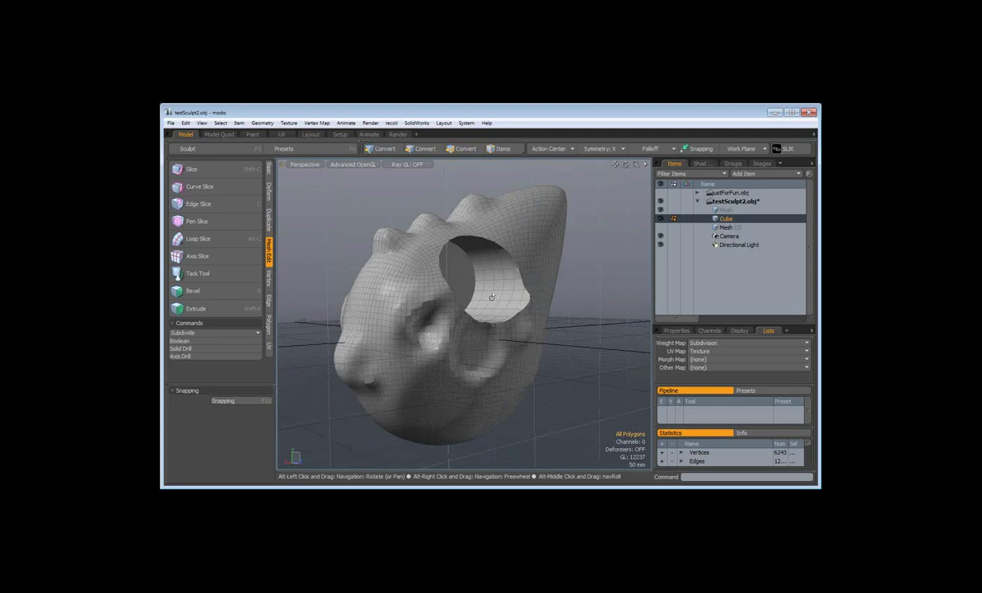
Undo the Boolean subtract, reactivate the Cube head mesh, and orbit around the eye area
key(ctrl+z)
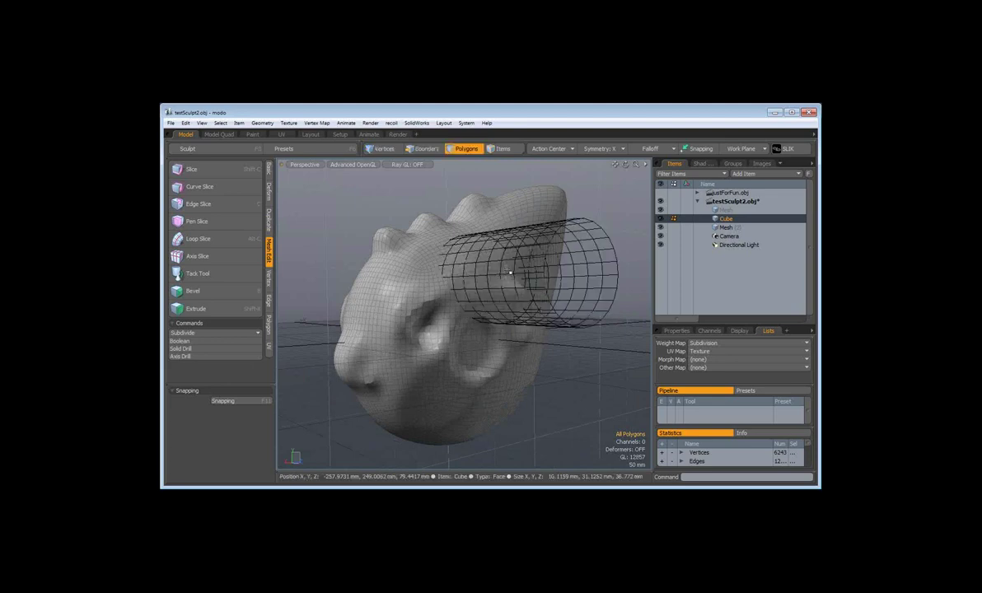
click(599, 273)
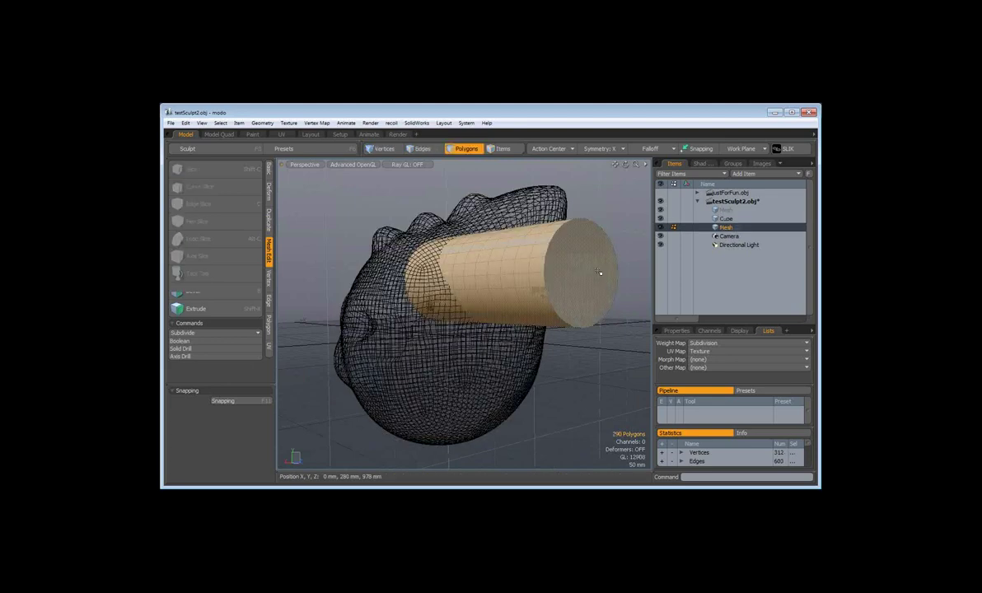
click(404, 332)
mouse_move(404, 333)
ctrl+alt+mouse_down()
mouse_move(552, 239)
mouse_move(449, 273)
ctrl+alt+mouse_up()
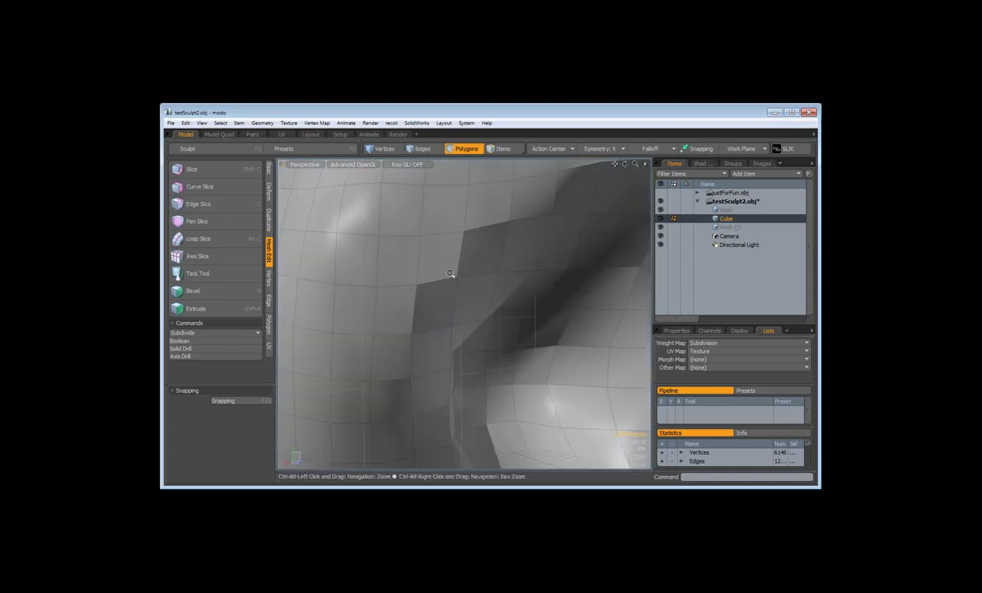
mouse_move(450, 273)
ctrl+alt+mouse_down()
mouse_move(380, 297)
mouse_move(404, 346)
ctrl+alt+mouse_up()
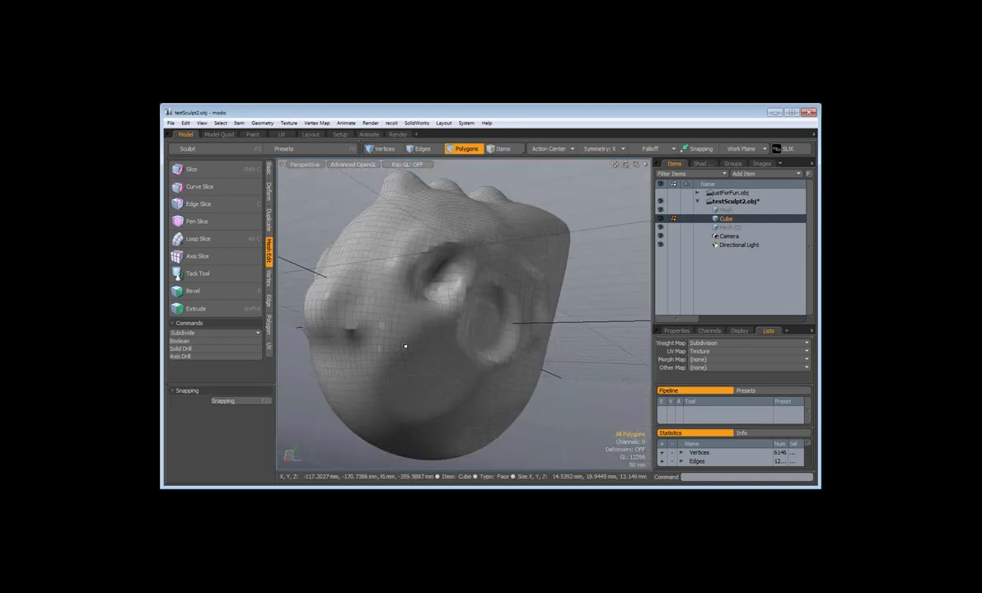
alt+drag(405, 346, 417, 382)
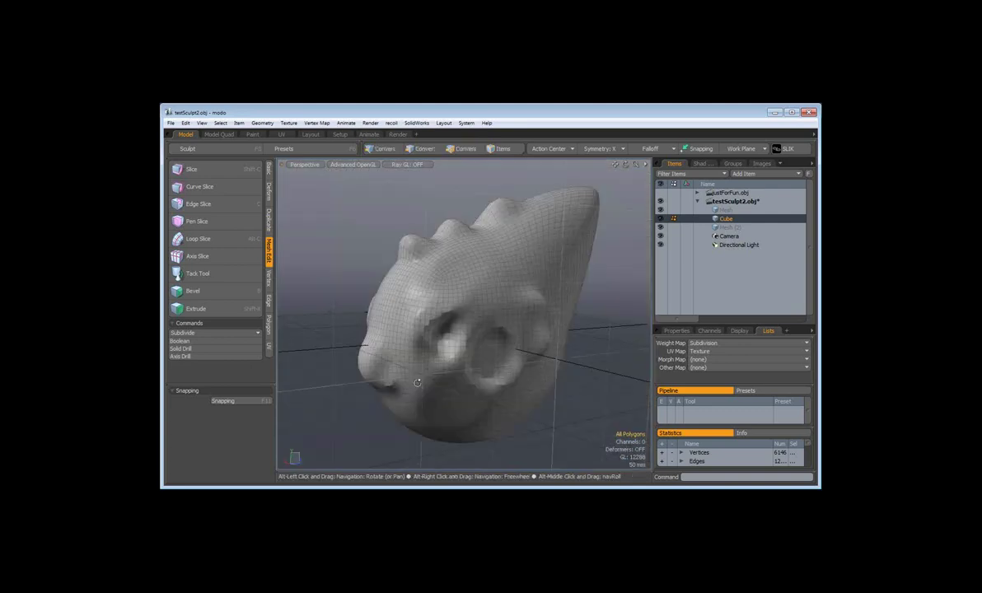
alt+drag(417, 382, 374, 393)
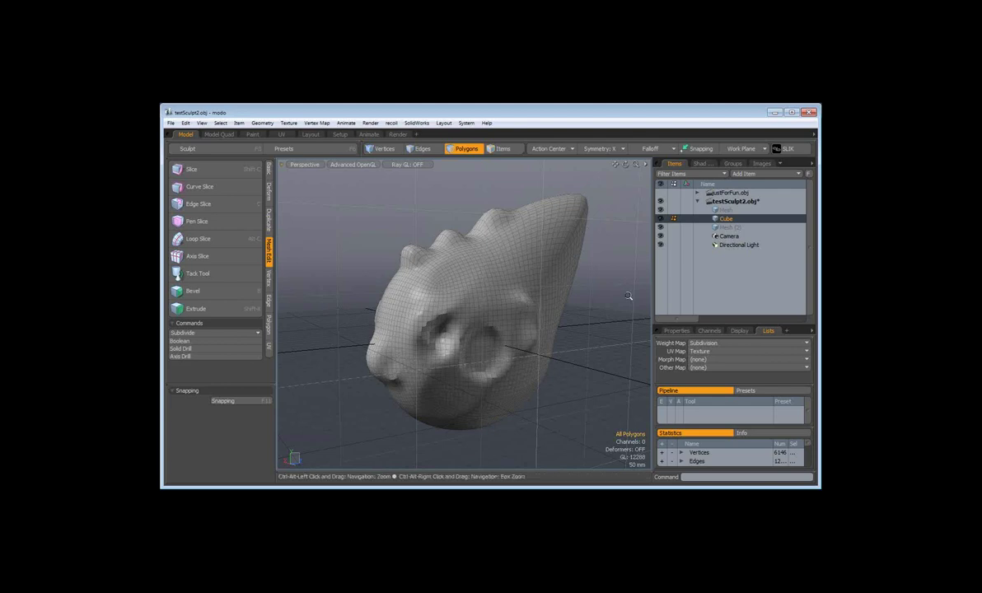
mouse_move(628, 296)
ctrl+alt+mouse_down()
mouse_move(409, 361)
mouse_move(495, 247)
ctrl+alt+mouse_up()
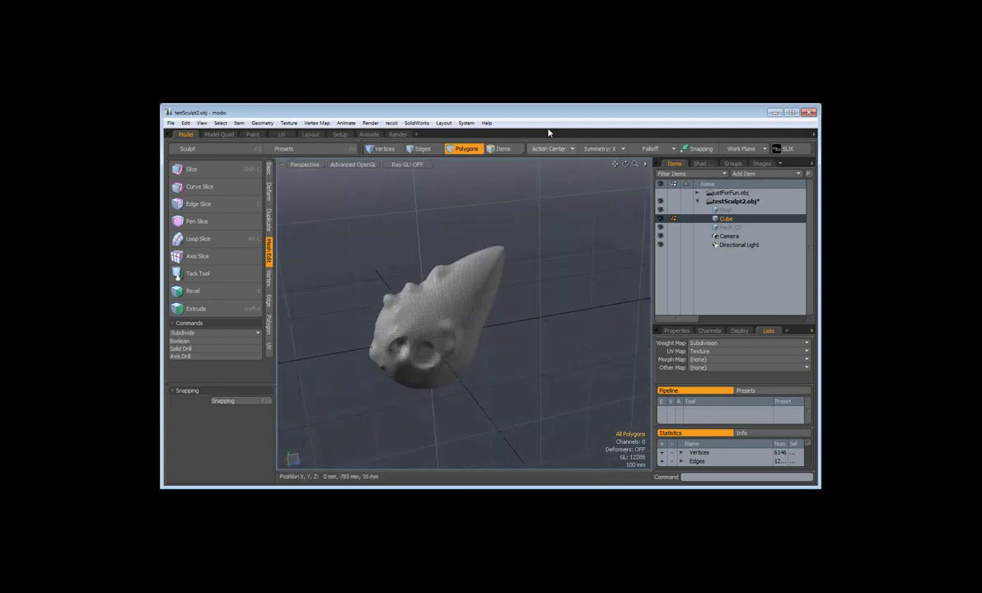
Move the head item up and to the left, then select the head mesh
click(497, 149)
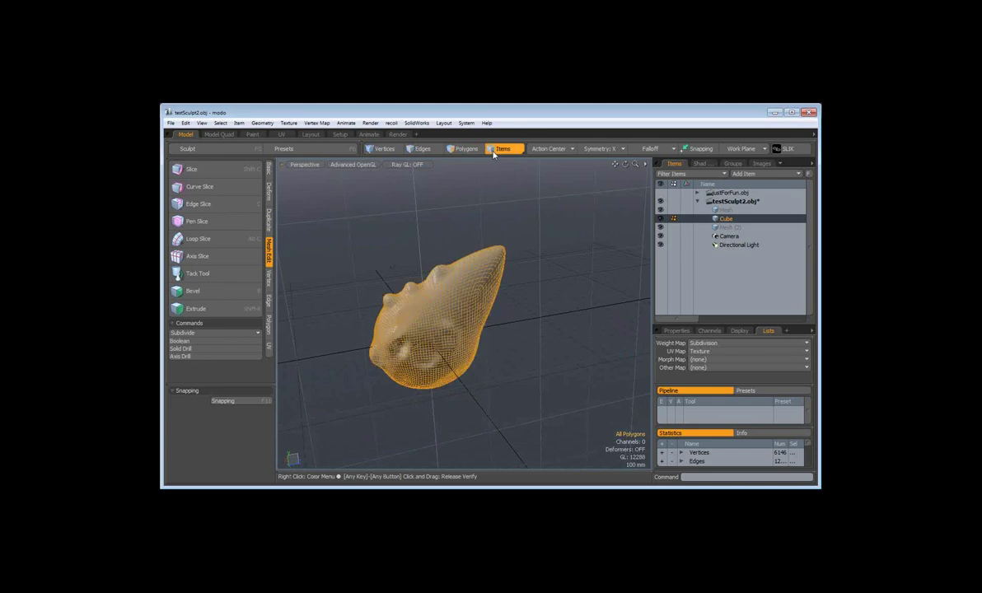
key(y)
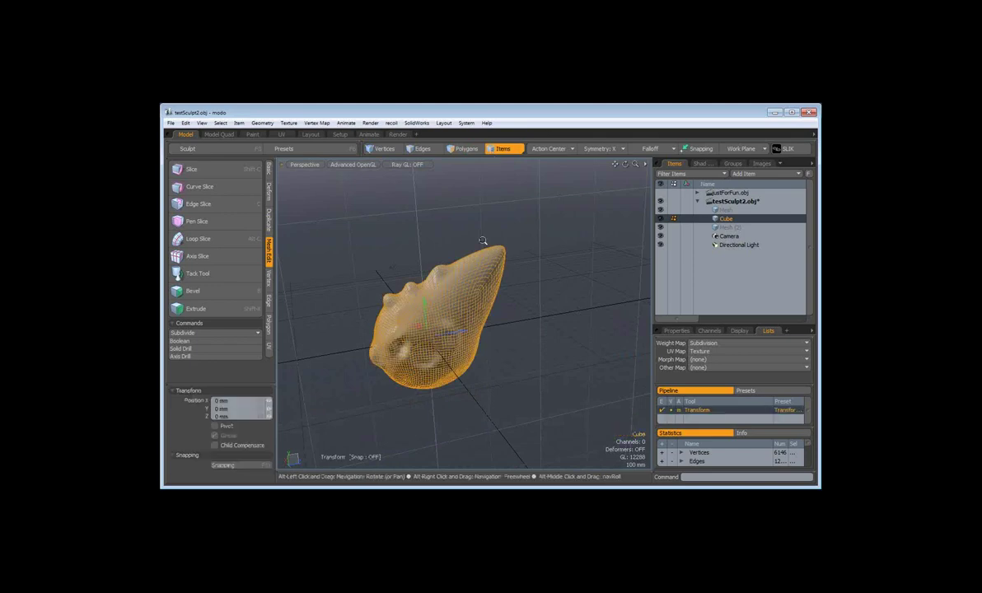
drag(483, 240, 462, 223)
key(space)
mouse_move(465, 314)
alt+mouse_down()
mouse_move(466, 275)
mouse_move(452, 265)
alt+mouse_up()
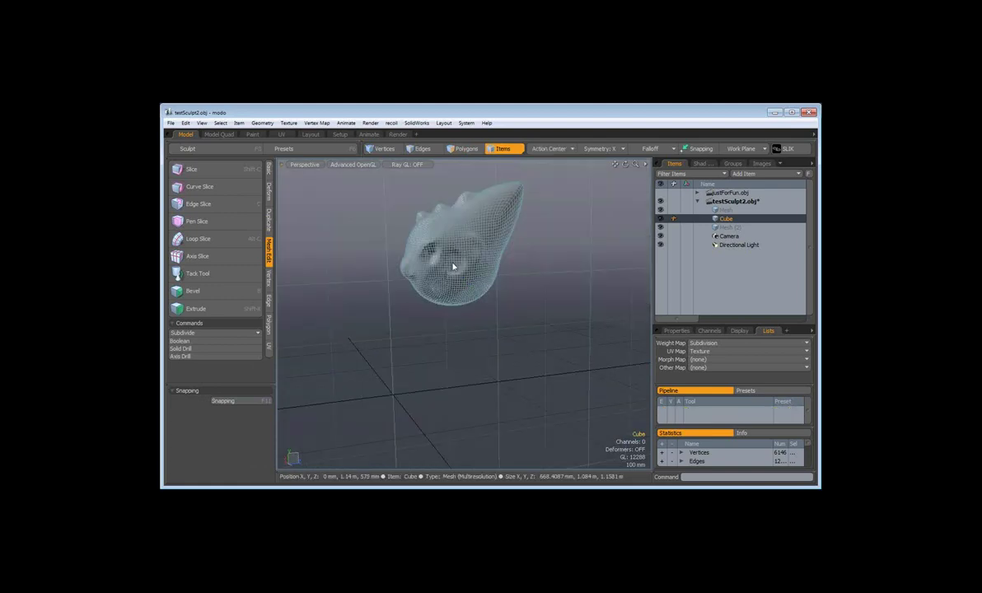
click(443, 298)
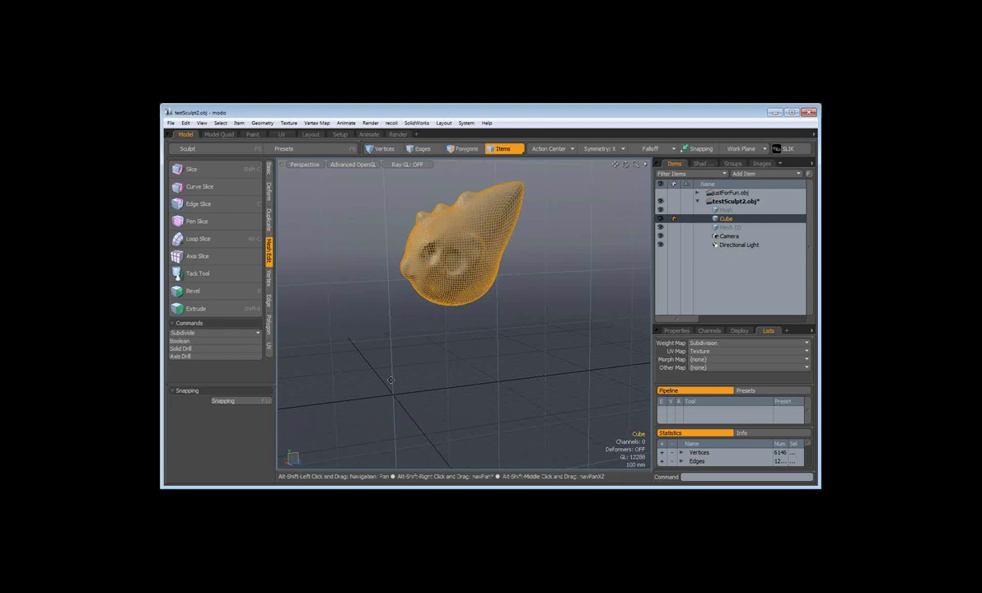
alt+drag(392, 380, 404, 378)
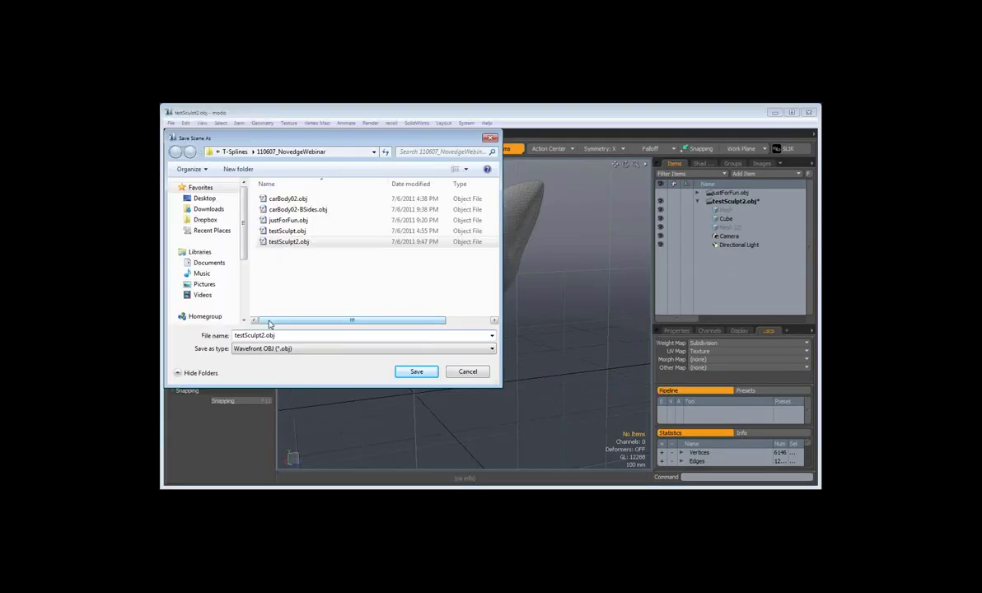
Save as testSculpt3.obj and accept the geometry-only OBJ warning
key(Return)
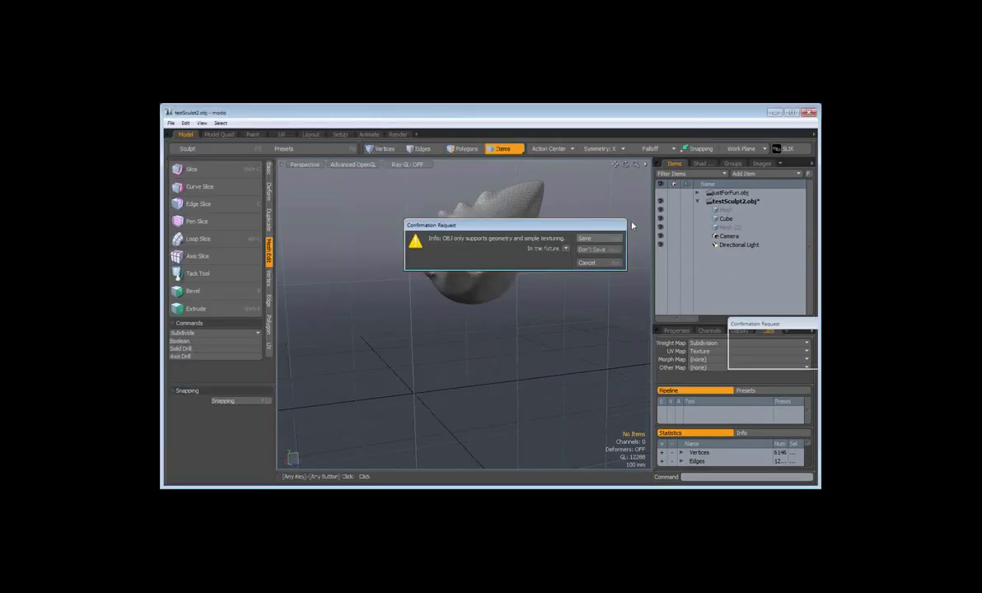
key(Return)
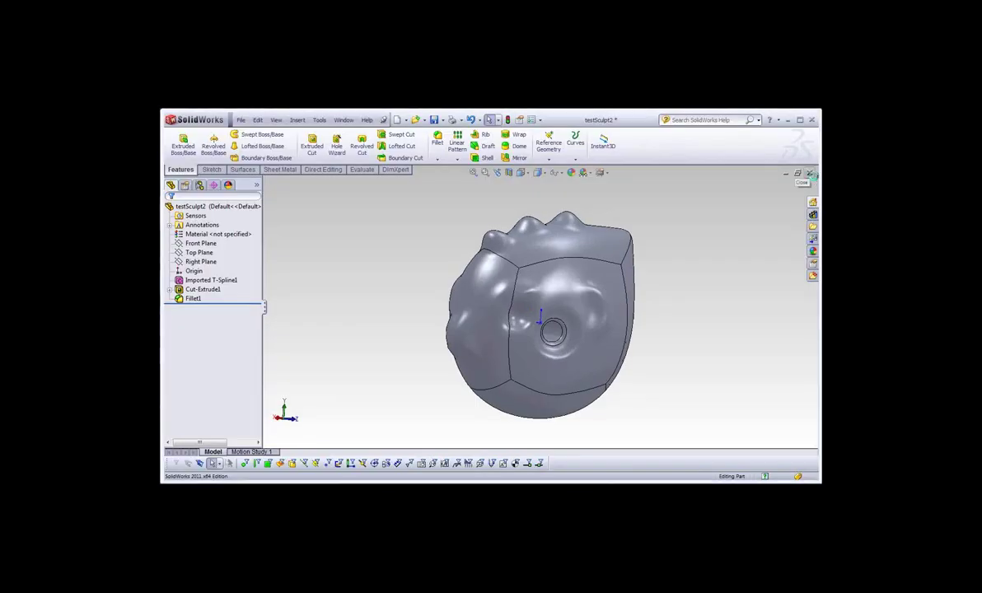
Close testSculpt2 with Don't Save, then start File > Open for the exported head
click(810, 173)
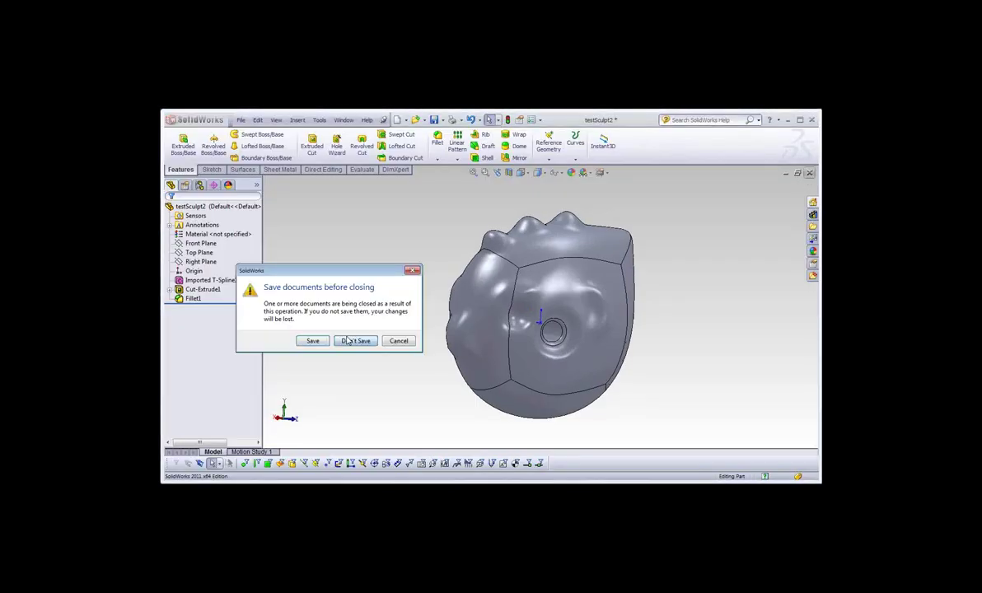
click(347, 341)
click(241, 120)
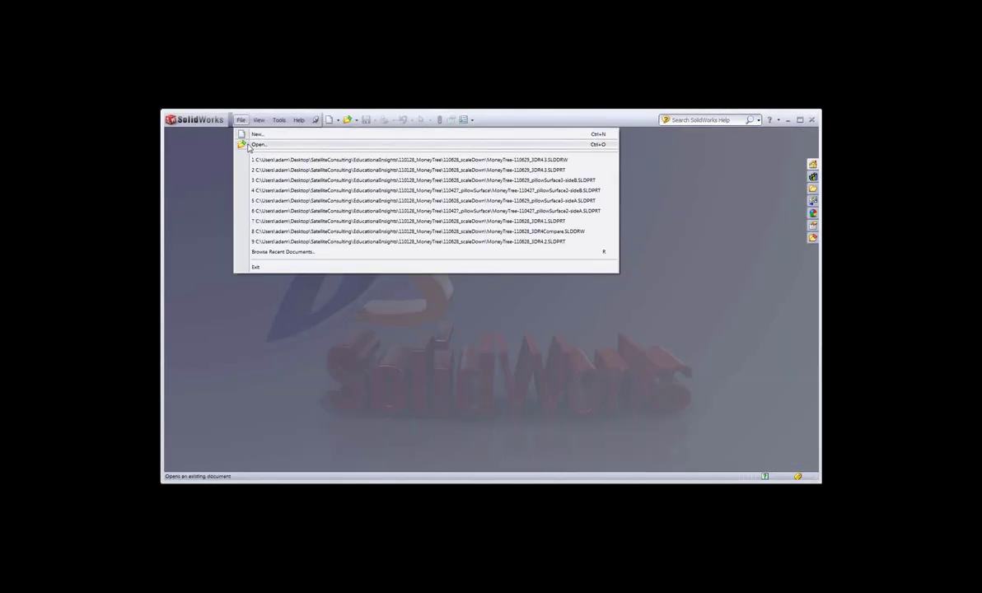
click(255, 145)
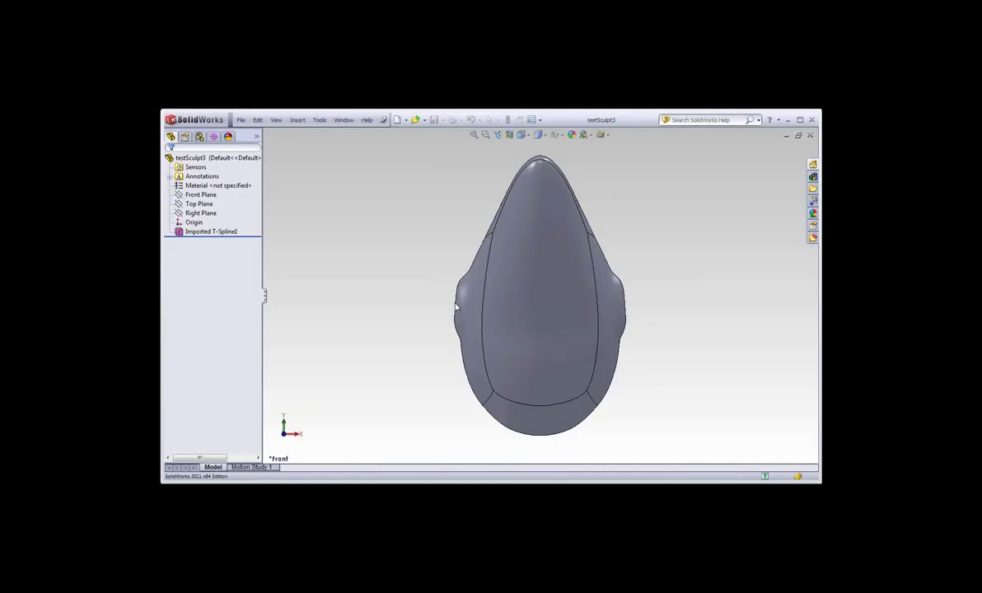
Orbit around the imported head, briefly selecting and deselecting Imported T-Spline1
mouse_move(417, 313)
middle_down()
mouse_move(523, 366)
mouse_move(560, 359)
middle_up()
scroll(523, 365, down, 3)
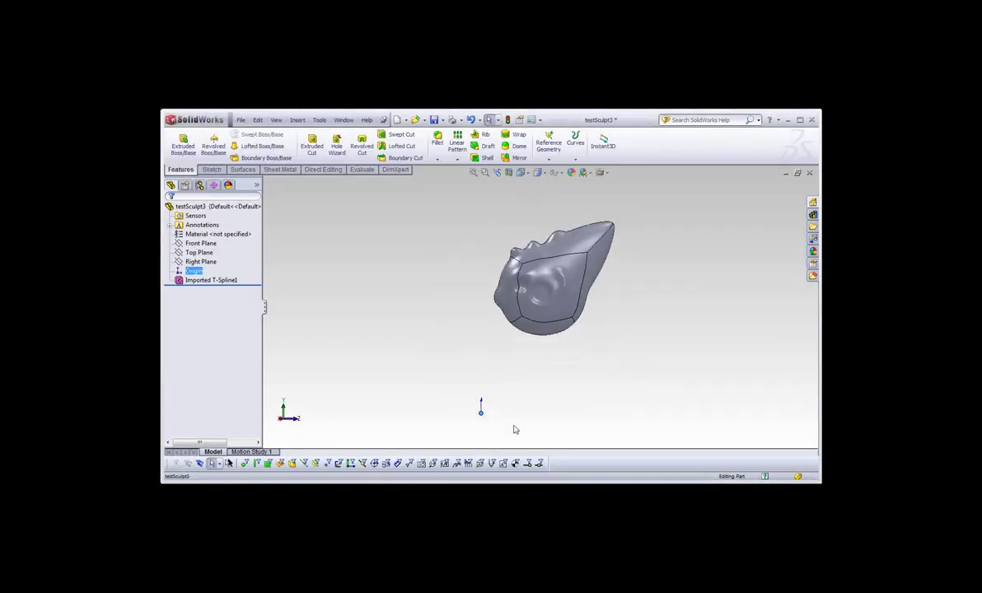
click(510, 366)
middle_drag(527, 345, 517, 344)
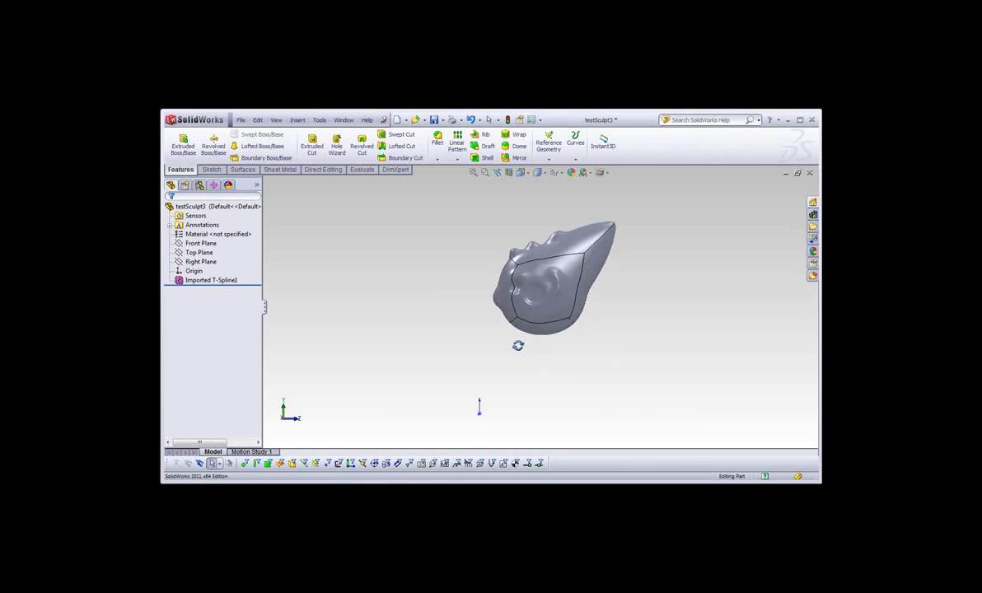
middle_drag(532, 295, 519, 307)
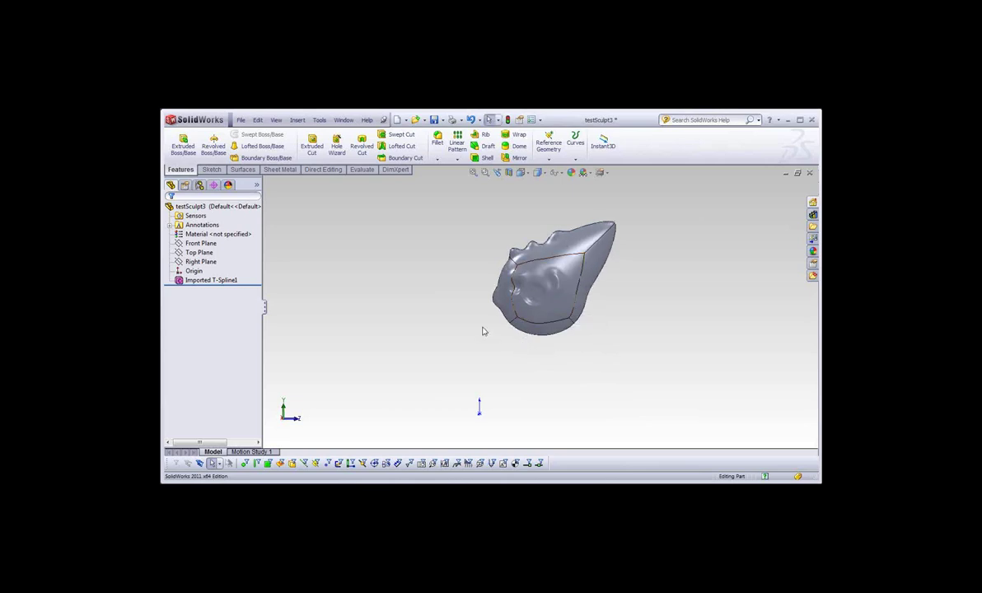
click(198, 280)
key(Escape)
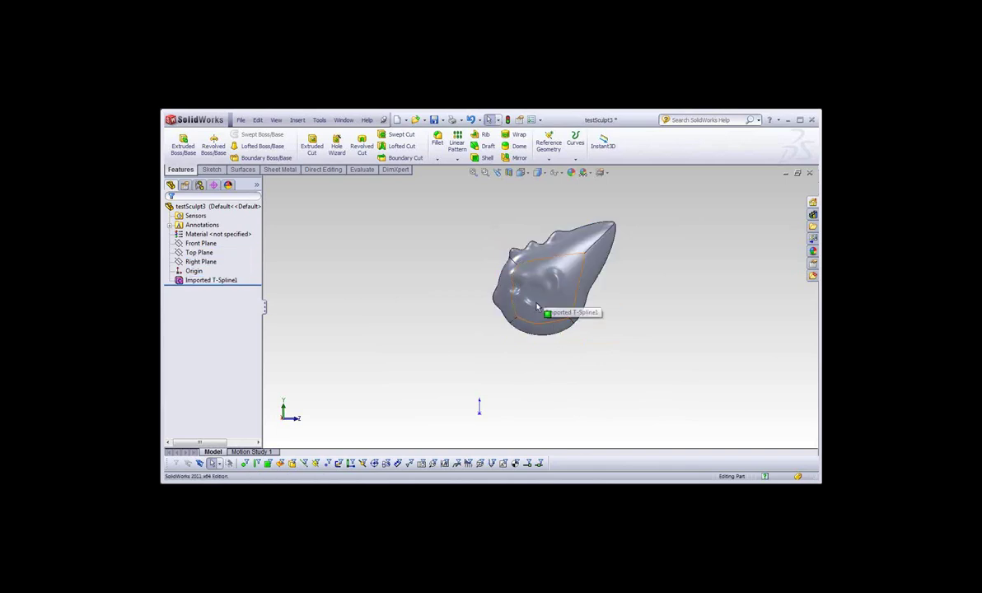
mouse_move(539, 310)
middle_down()
mouse_move(468, 292)
mouse_move(431, 318)
middle_up()
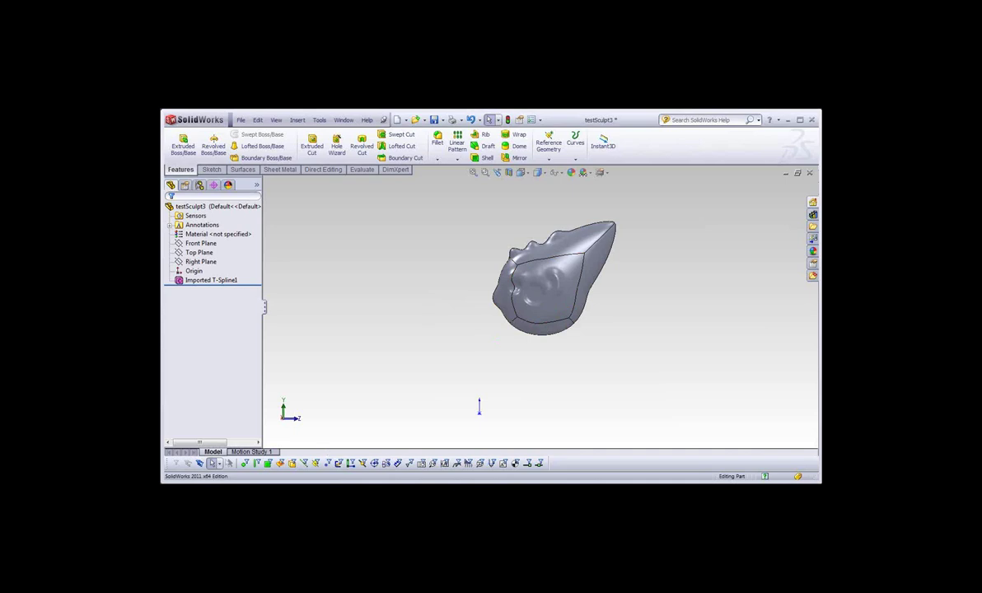
mouse_move(521, 267)
middle_down()
mouse_move(475, 424)
mouse_move(578, 234)
middle_up()
Orbit around the imported creature head in testSculpt3, then move the rollback bar above Imported T-Spline1
click(568, 276)
click(555, 337)
middle_drag(532, 346, 555, 344)
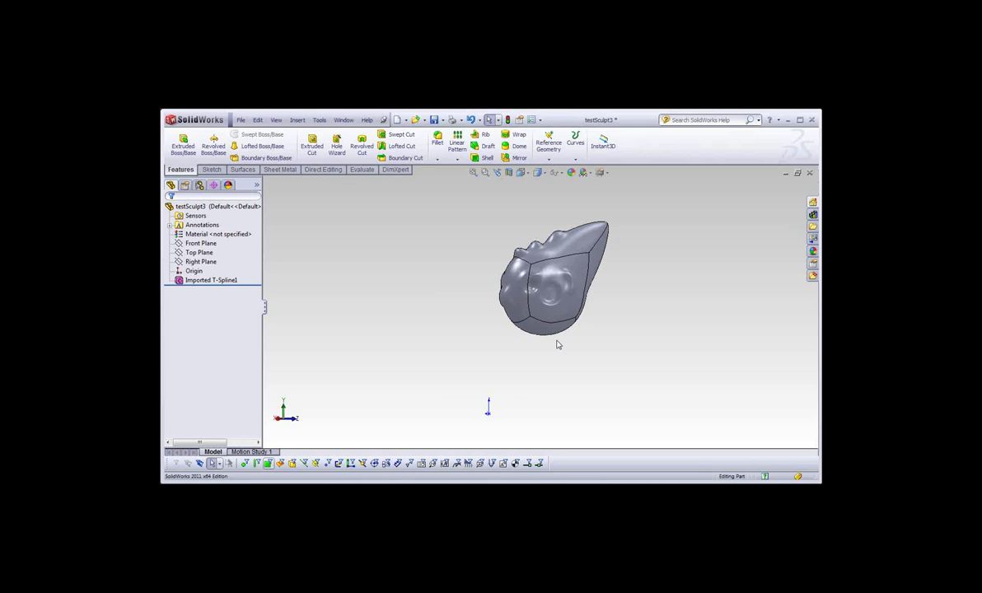
scroll(557, 344, down, 2)
middle_drag(557, 345, 536, 345)
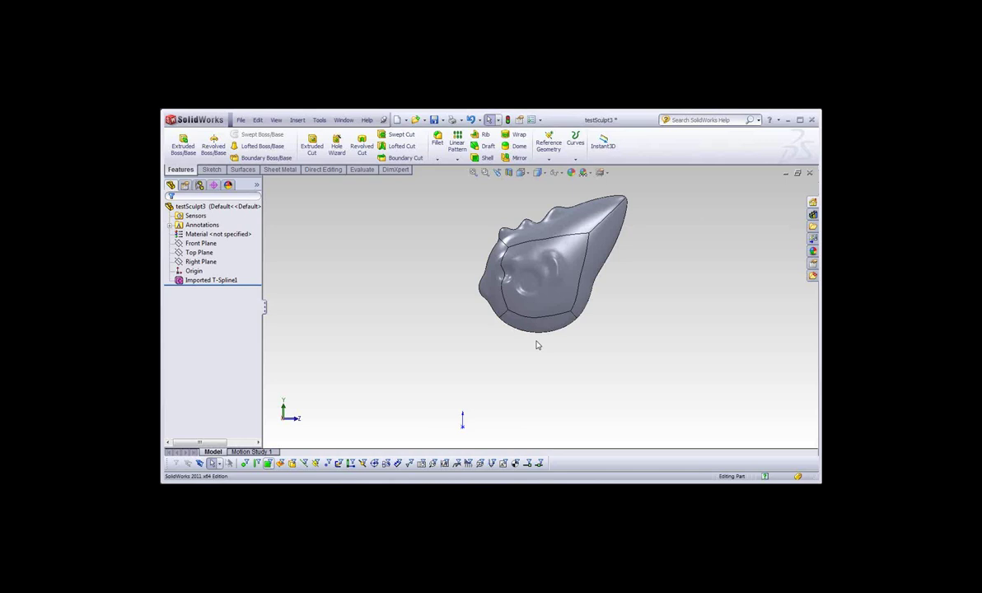
middle_drag(516, 346, 539, 347)
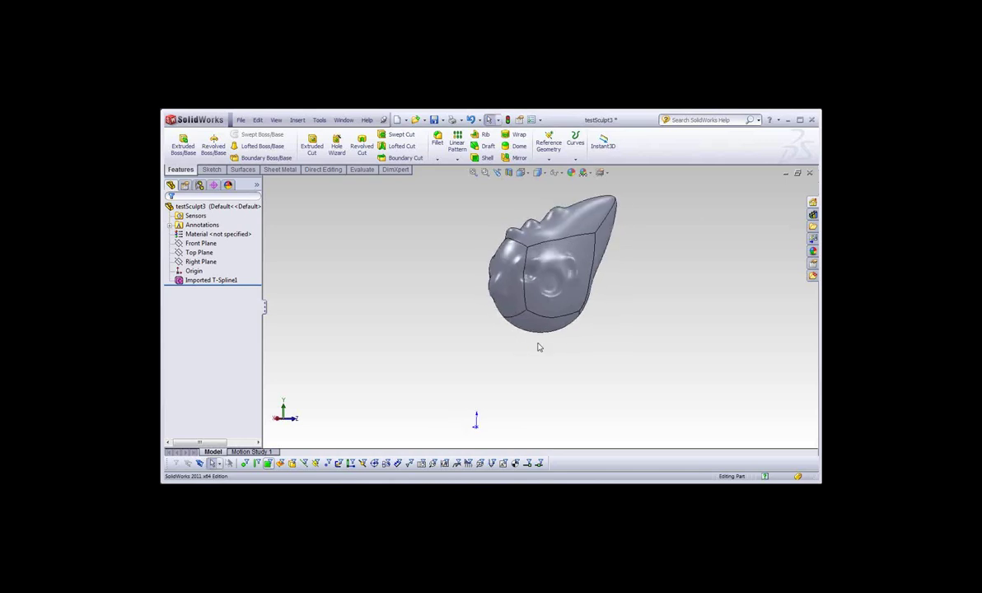
mouse_move(539, 346)
middle_down()
mouse_move(574, 307)
mouse_move(540, 298)
mouse_move(548, 310)
mouse_move(488, 373)
middle_up()
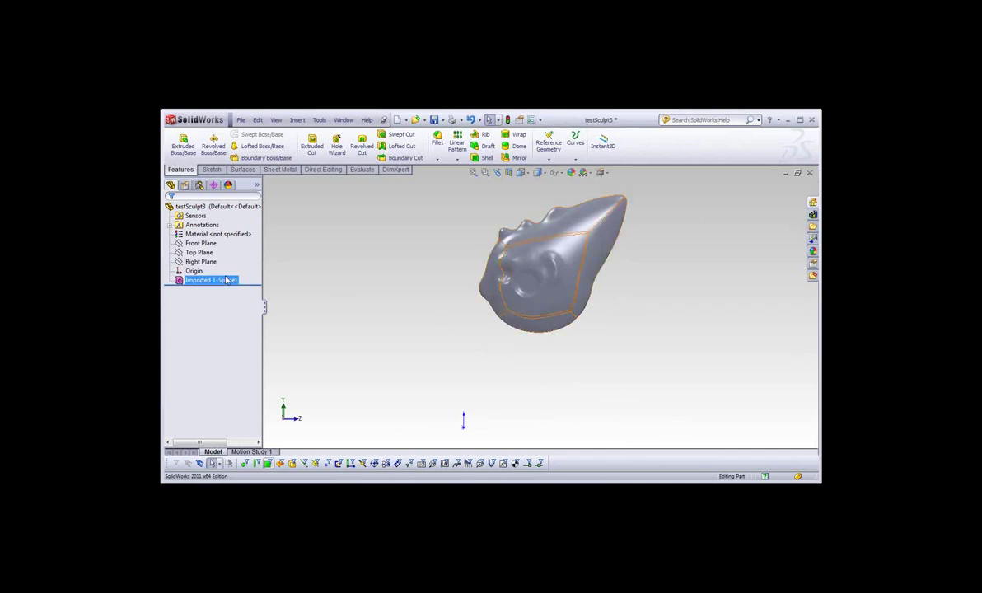
mouse_move(550, 360)
middle_down()
mouse_move(565, 342)
mouse_move(577, 348)
middle_up()
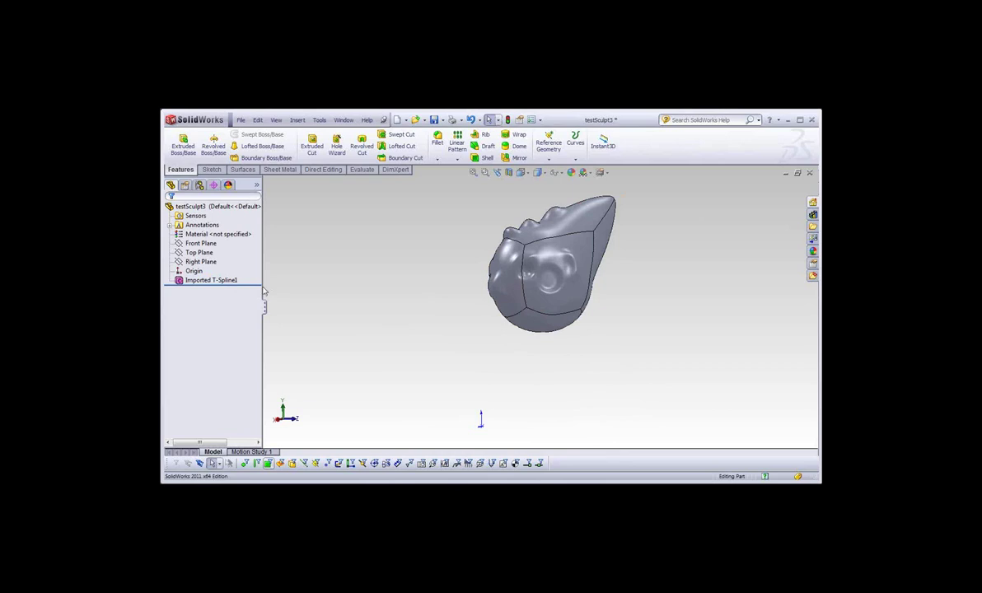
drag(258, 274, 238, 275)
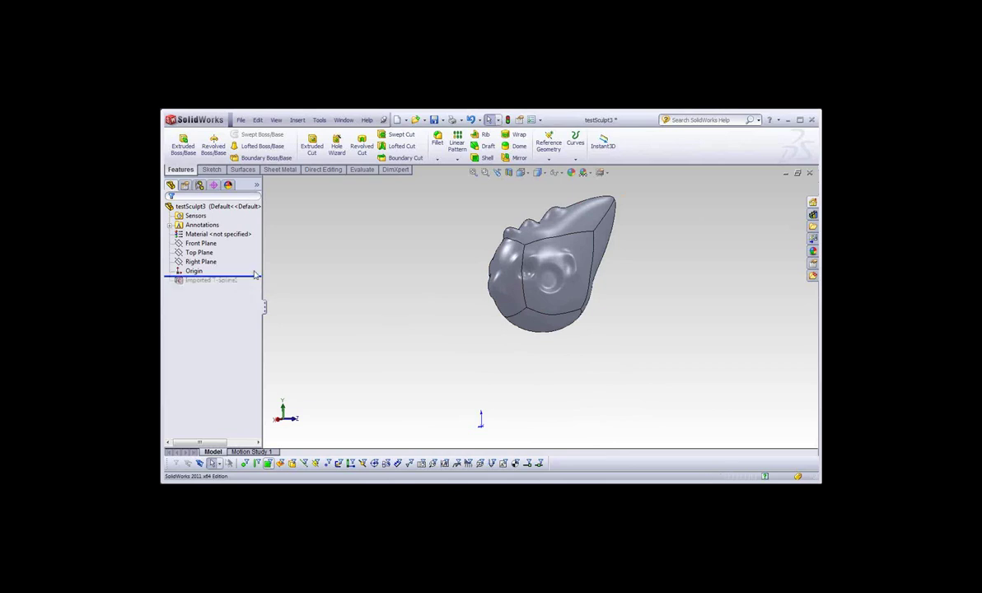
Extrude a 10 mm disc from an origin-centred circle on Top Plane, and view it beside the head
click(198, 252)
click(185, 148)
click(245, 134)
drag(539, 307, 588, 306)
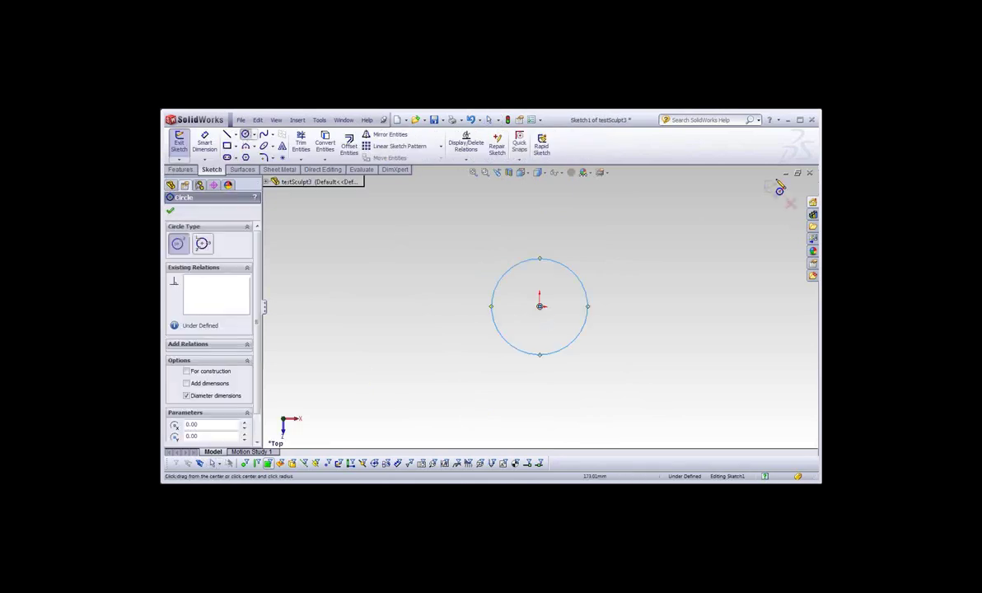
key(Escape)
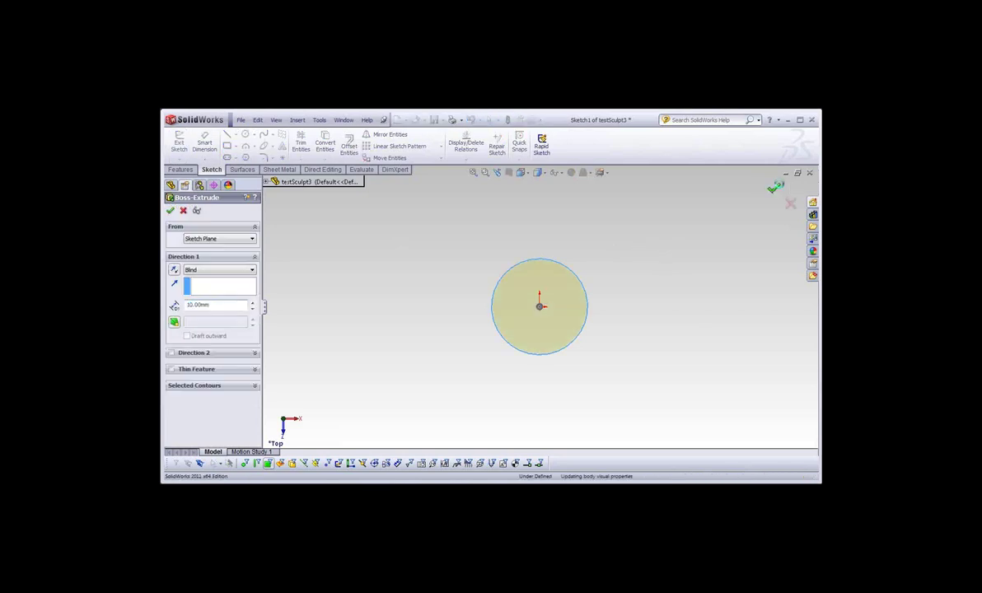
key(Return)
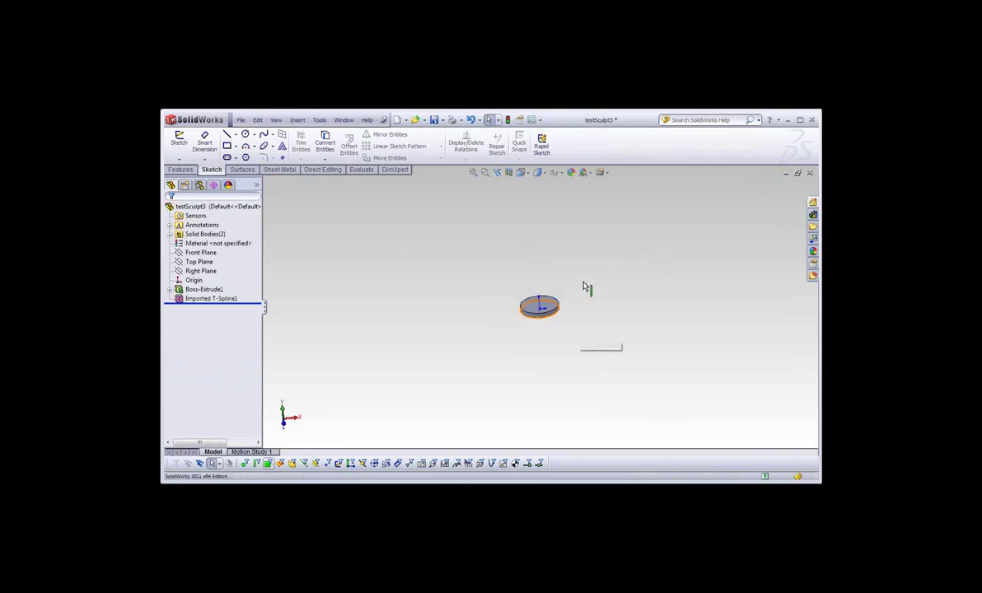
mouse_move(525, 291)
middle_down()
mouse_move(578, 270)
mouse_move(505, 256)
mouse_move(542, 289)
middle_up()
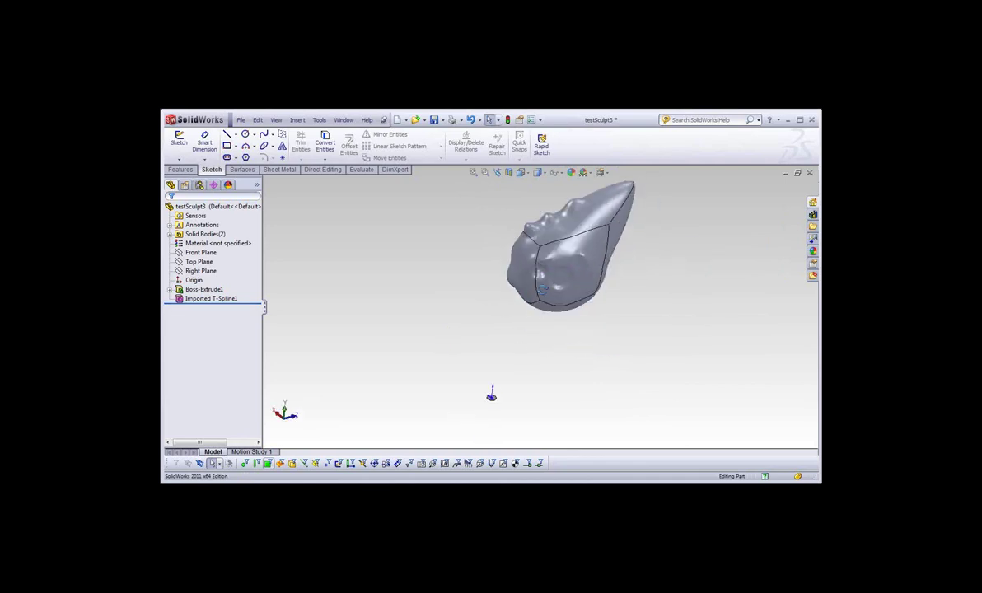
middle_drag(540, 290, 474, 299)
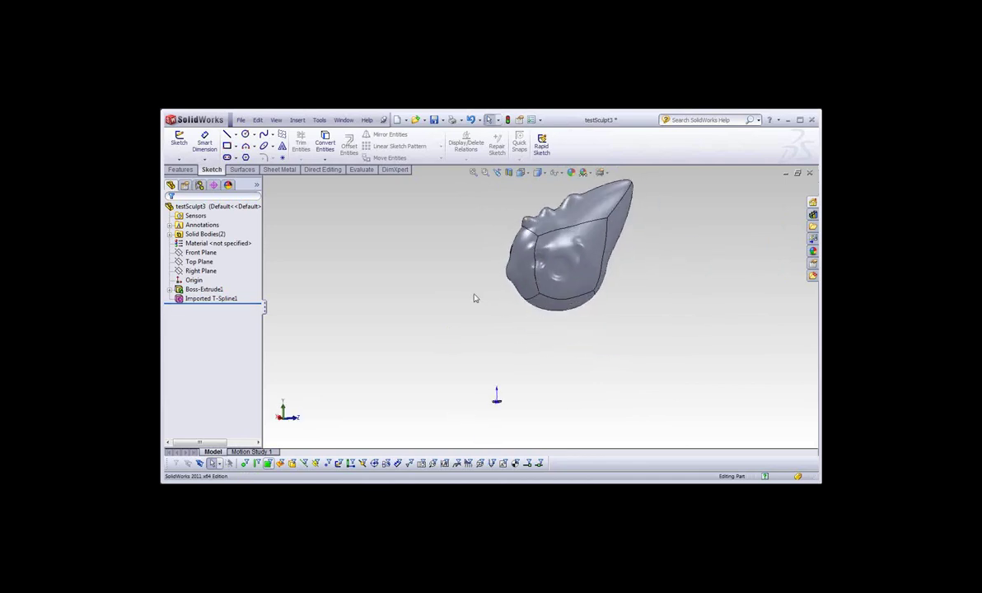
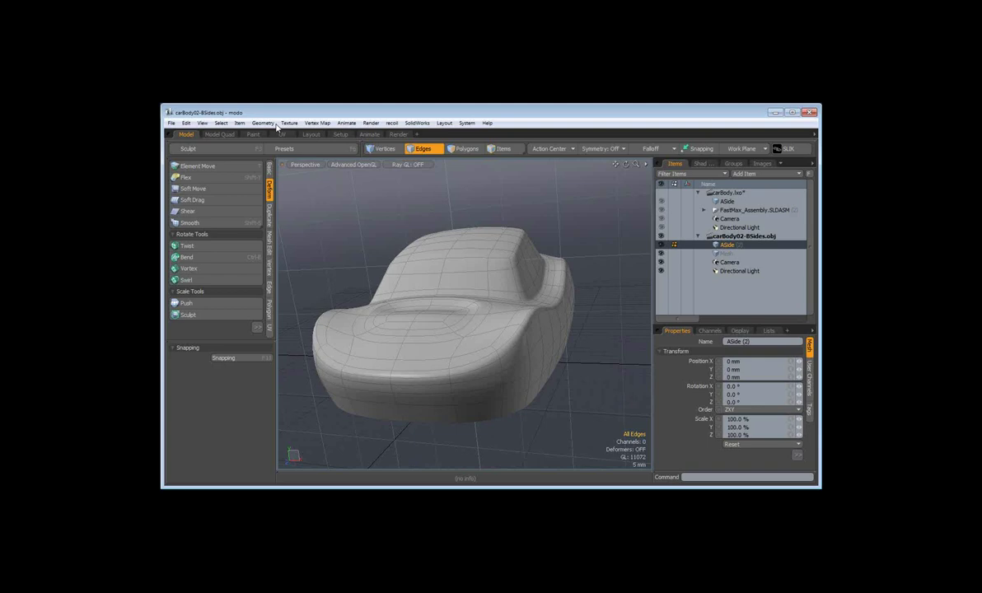
Start a new empty scene and pick the Cube tool
click(171, 77)
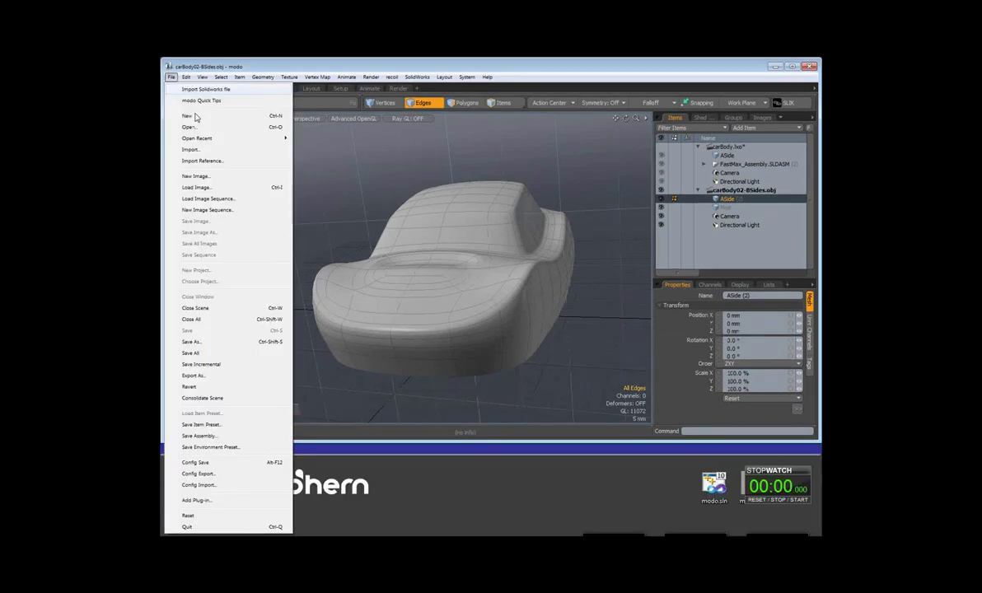
click(194, 117)
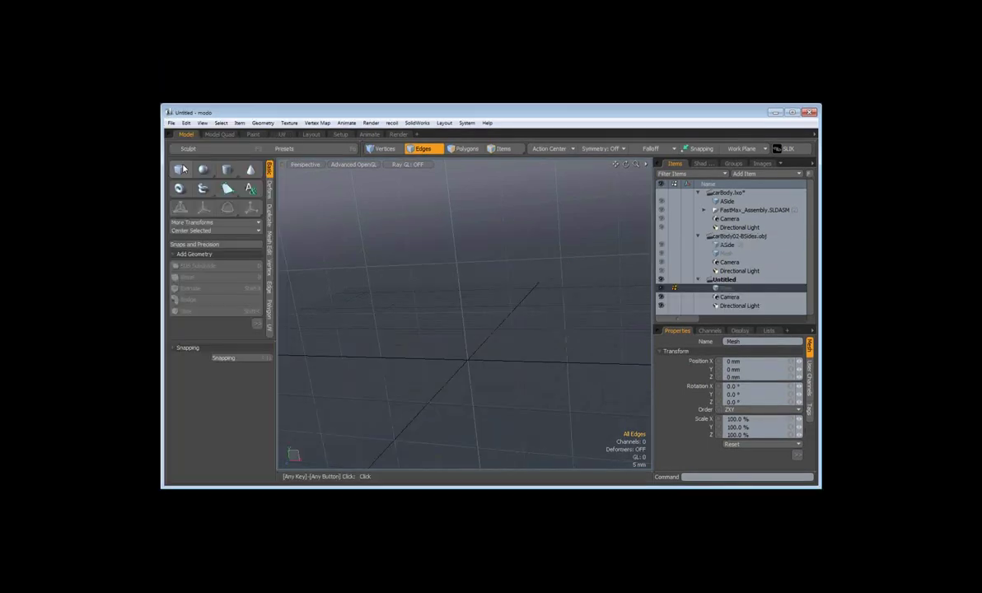
click(181, 169)
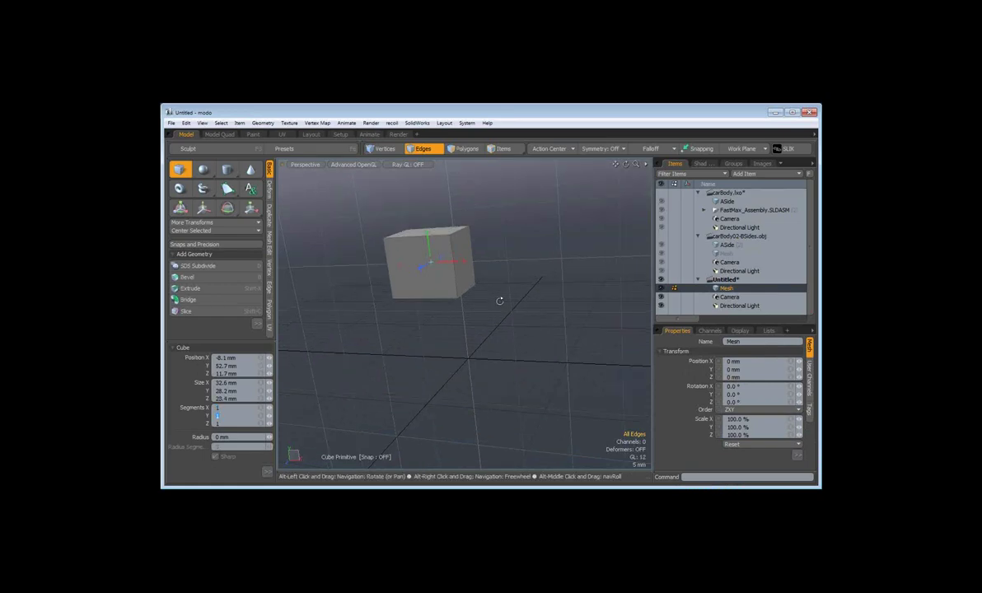
Set the cube's position to X 0, Y 0, Z 0 mm and drop the tool
alt+drag(499, 301, 527, 304)
key(BackSpace)
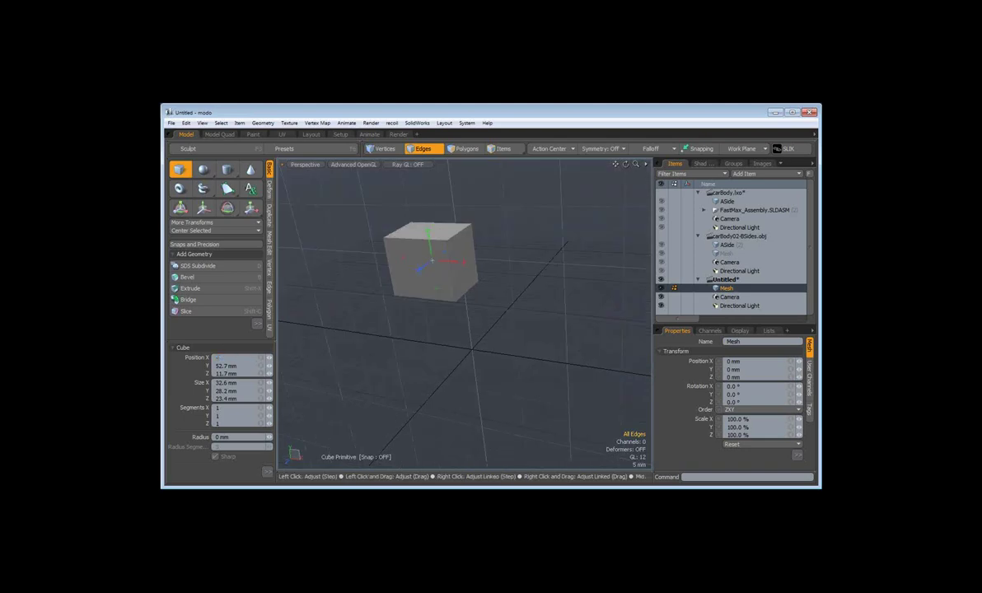
text(0)
key(Tab)
text(0)
key(Tab)
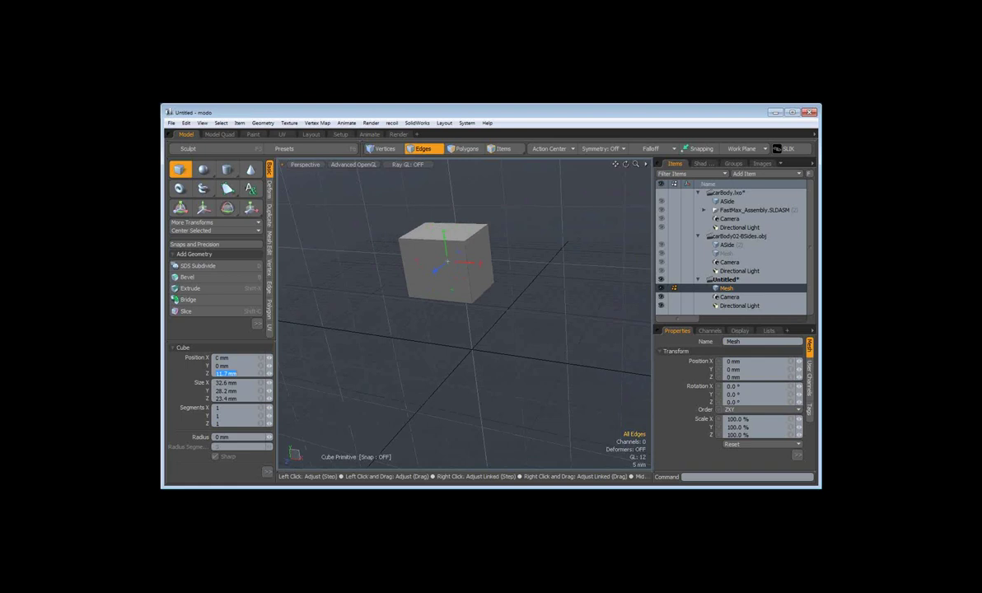
text(0)
key(Tab)
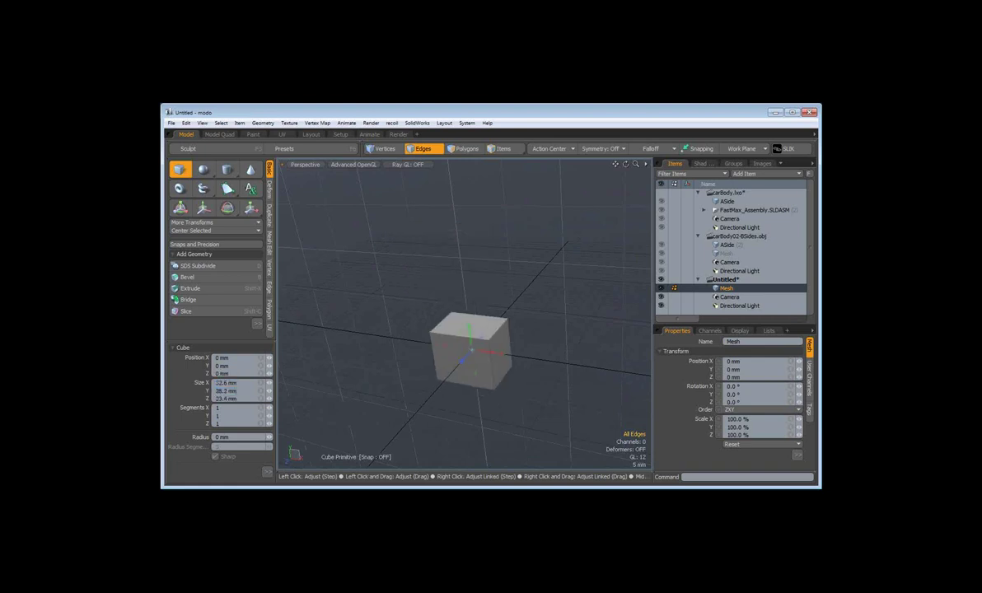
key(q)
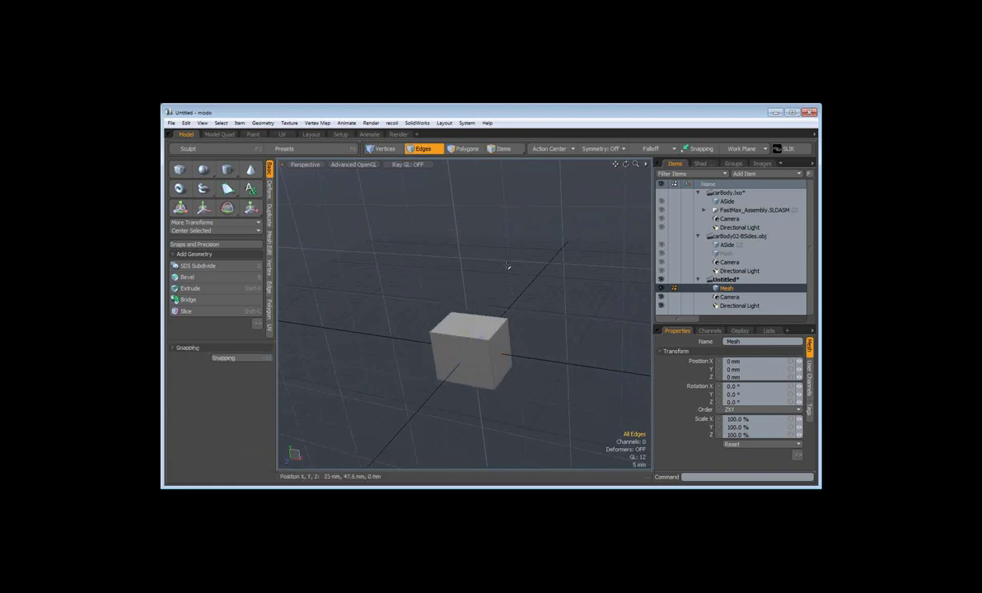
key(shift)
mouse_move(438, 359)
alt+mouse_down()
mouse_move(447, 332)
mouse_move(500, 342)
alt+mouse_up()
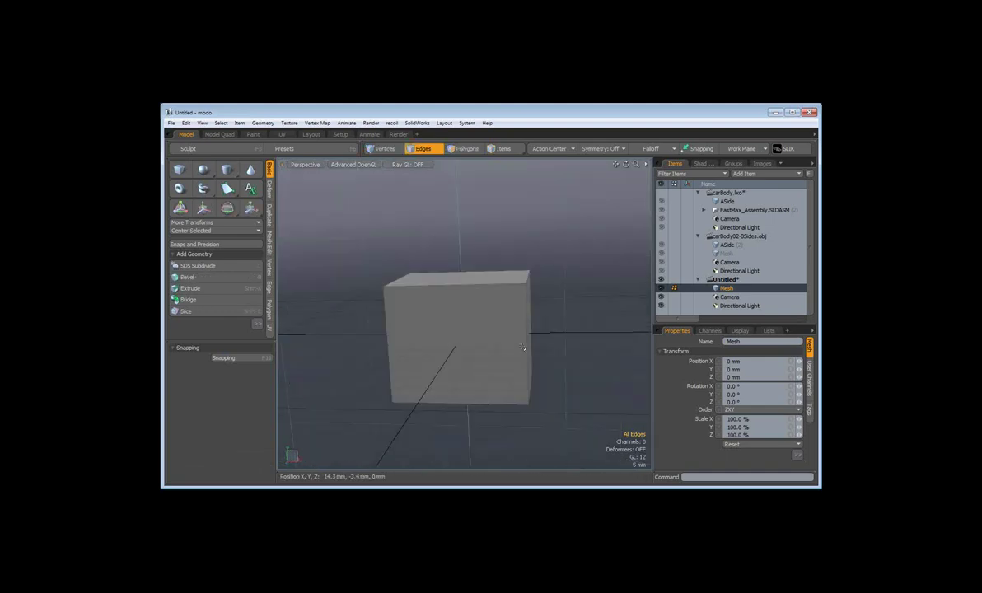
alt+drag(537, 351, 497, 363)
key(Tab)
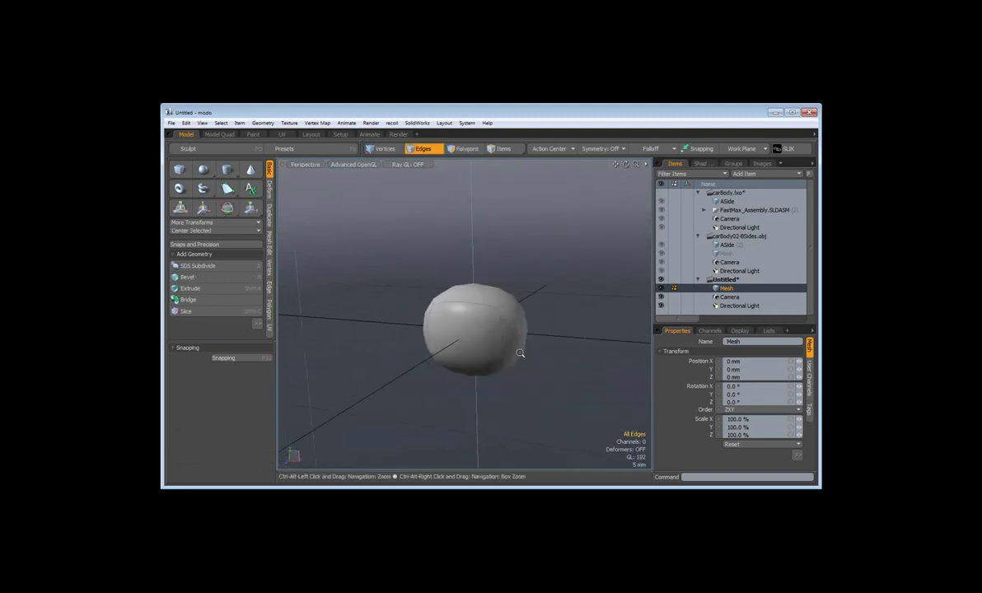
ctrl+alt+drag(520, 353, 412, 219)
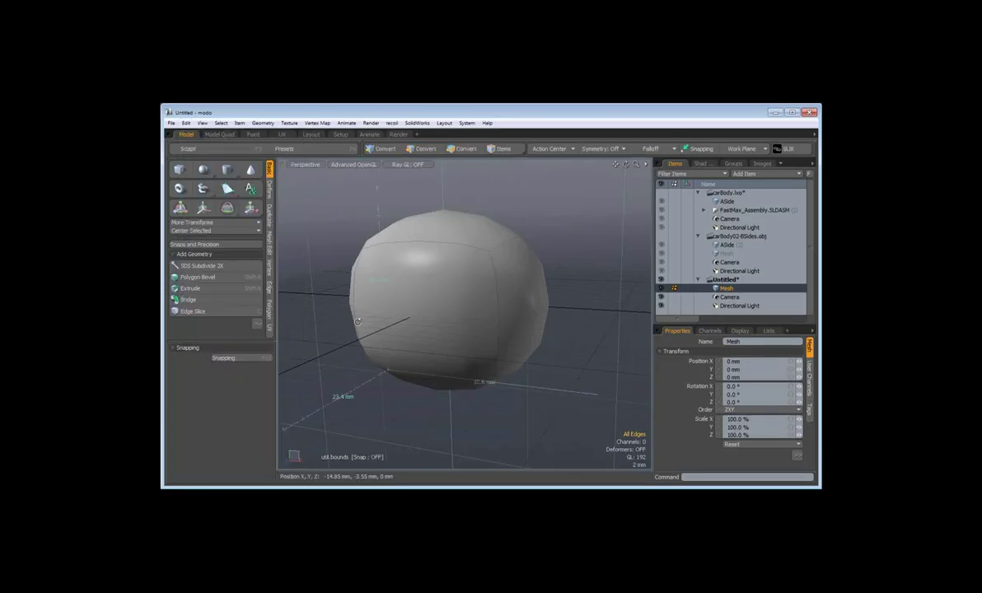
alt+drag(358, 321, 526, 296)
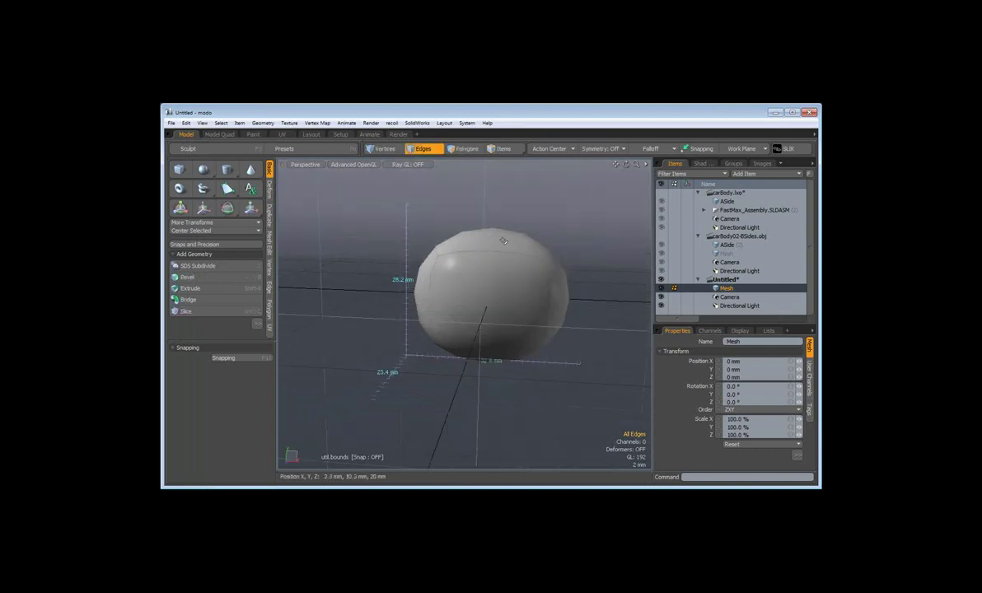
key(alt)
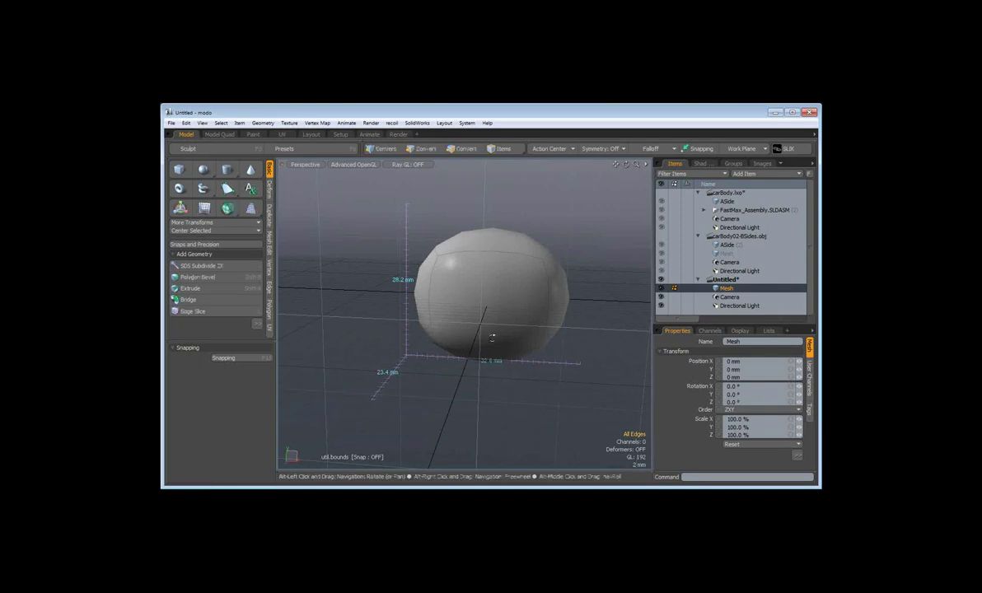
alt+drag(491, 338, 617, 309)
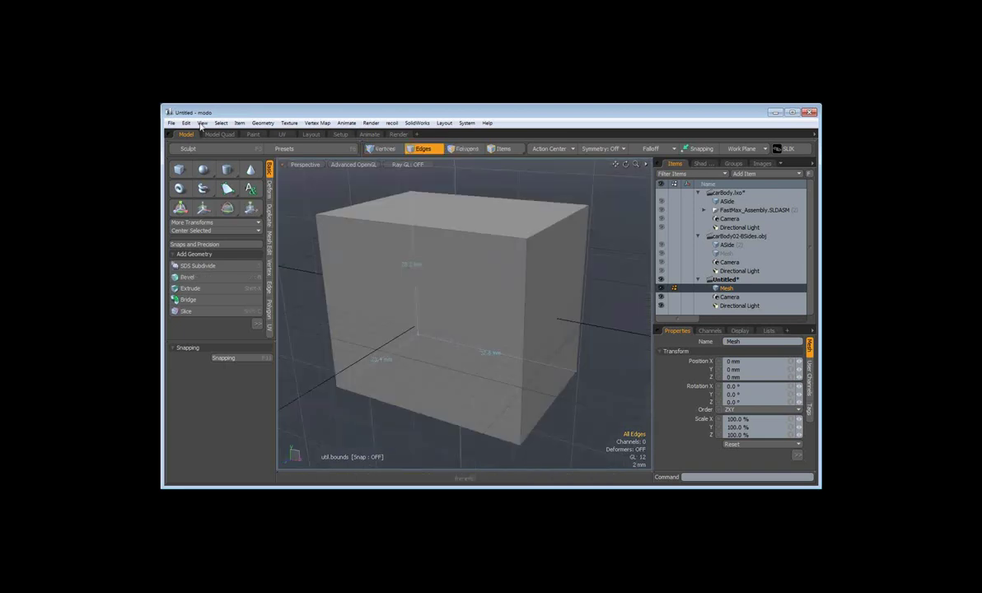
key(ctrl+alt)
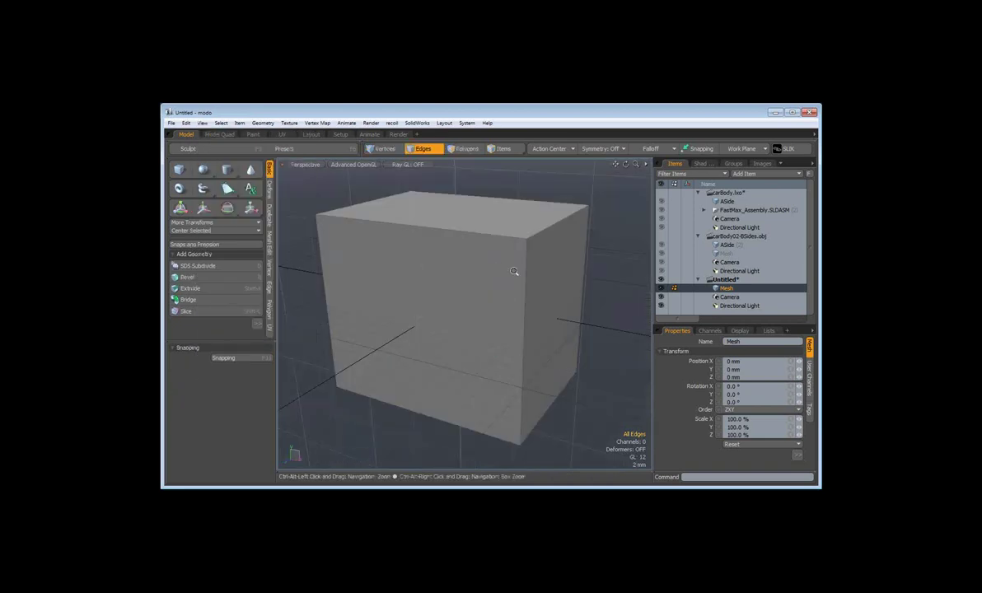
mouse_move(513, 271)
ctrl+alt+mouse_down()
mouse_move(438, 296)
mouse_move(453, 326)
mouse_move(472, 313)
mouse_move(433, 316)
ctrl+alt+mouse_up()
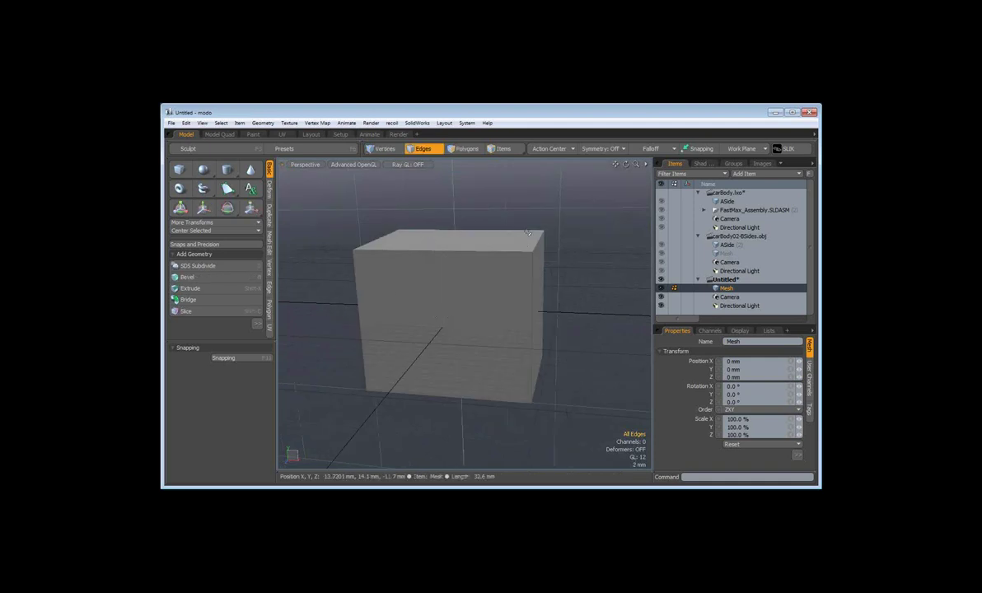
key(Tab)
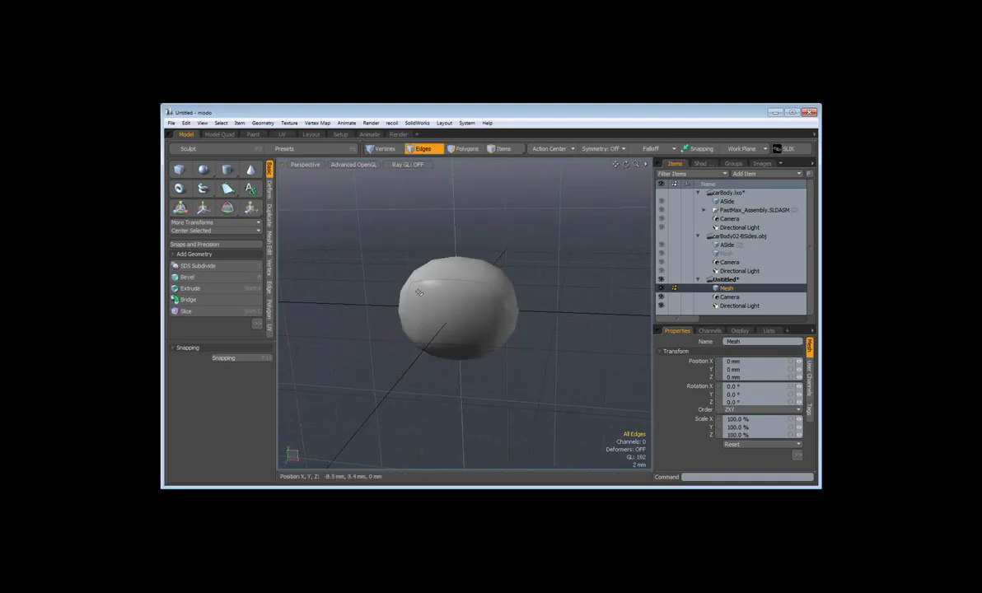
key(Tab)
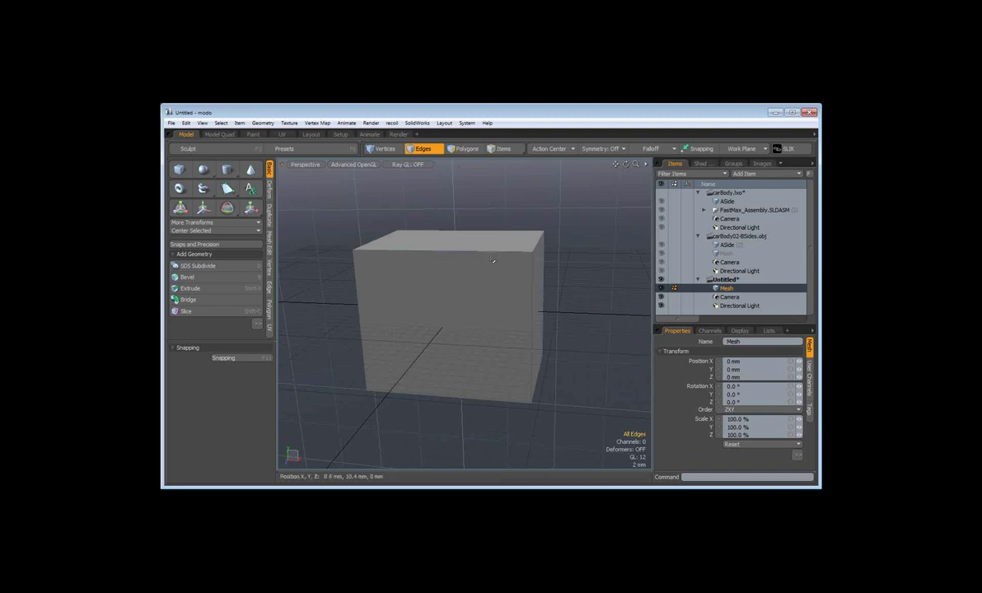
key(Tab)
key(Tab)
key(Tab)
key(Tab)
Orbit slightly around the cube, select two of its edges, then deselect them
key(alt)
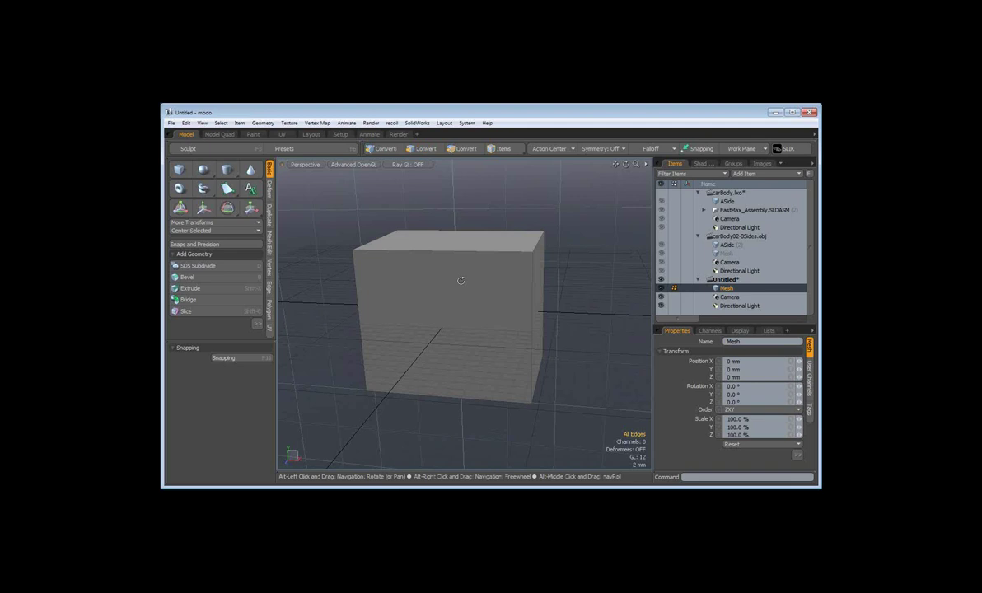
alt+drag(460, 281, 467, 288)
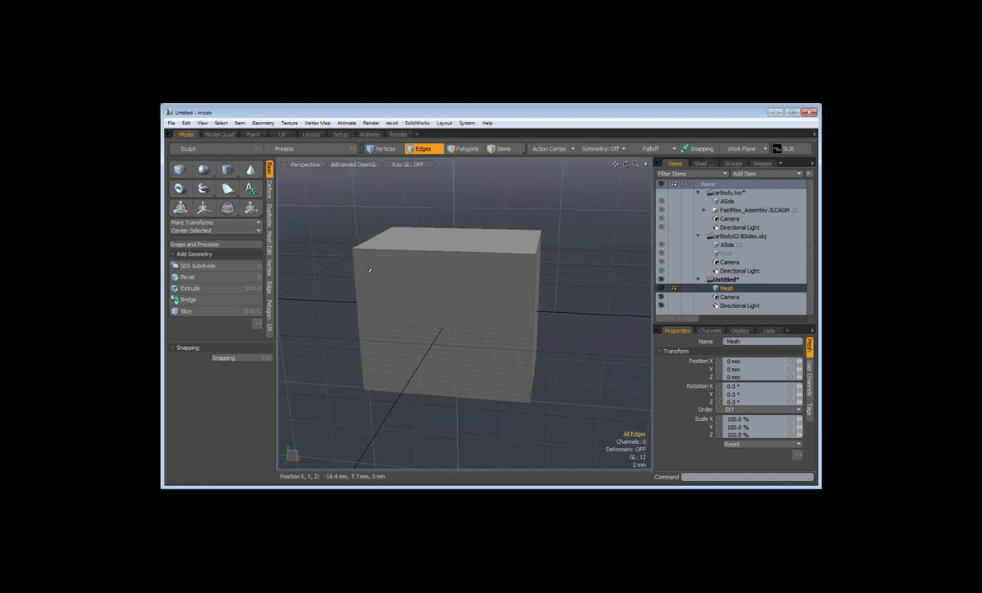
drag(358, 265, 352, 249)
click(333, 276)
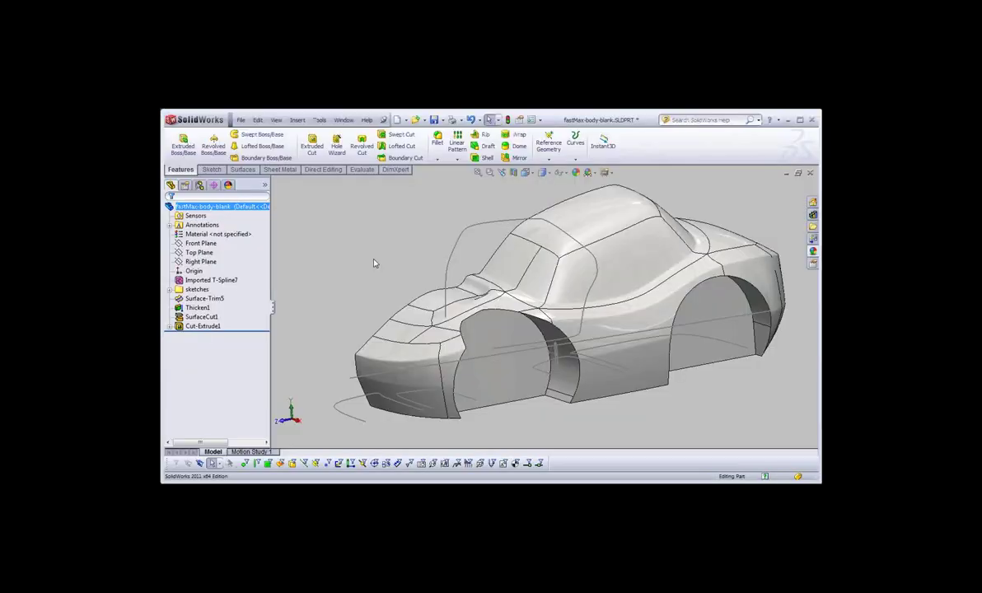
key(ctrl+w)
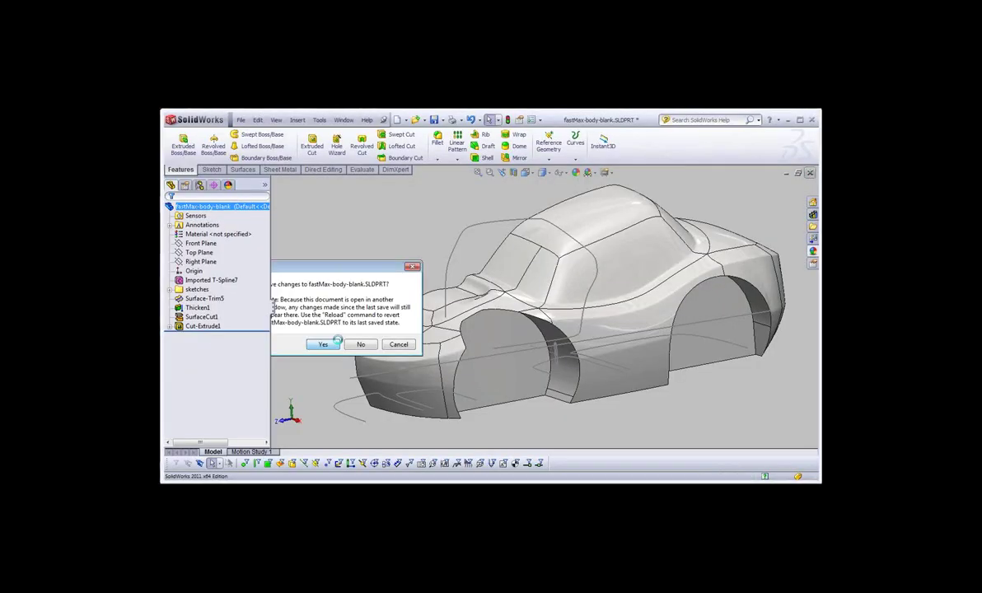
click(337, 341)
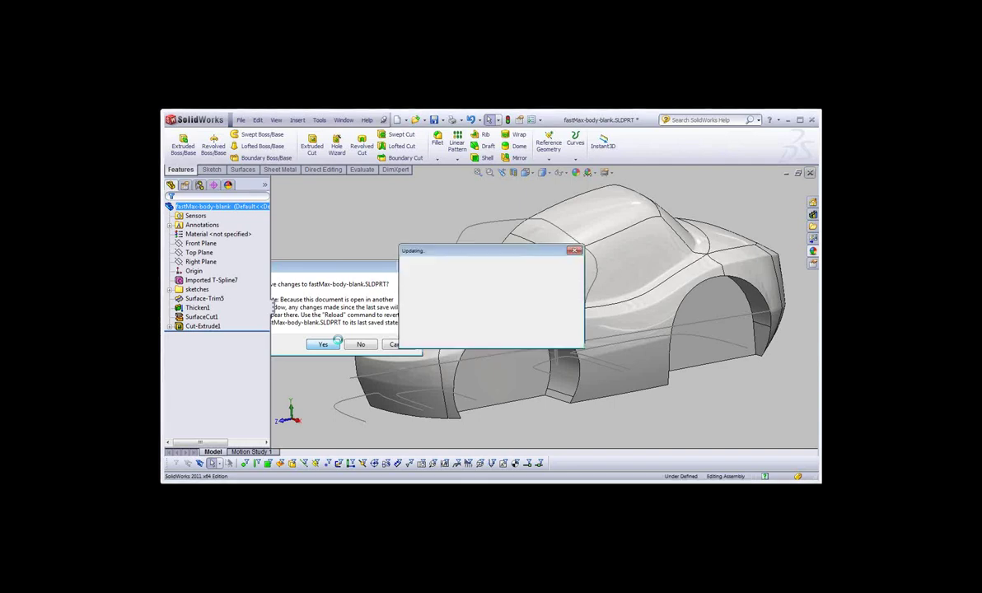
ctrl+click(237, 280)
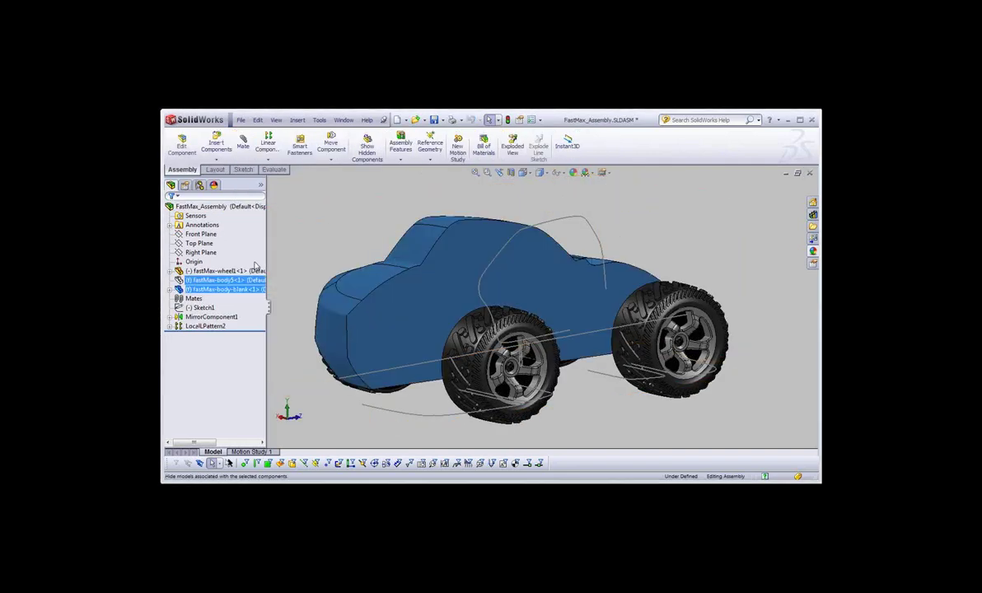
click(255, 266)
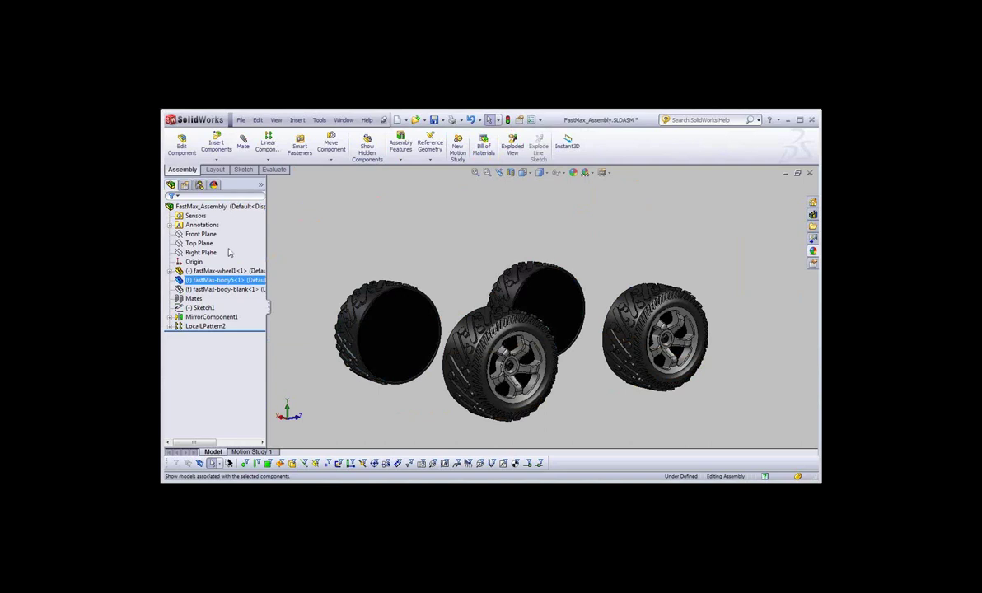
click(235, 255)
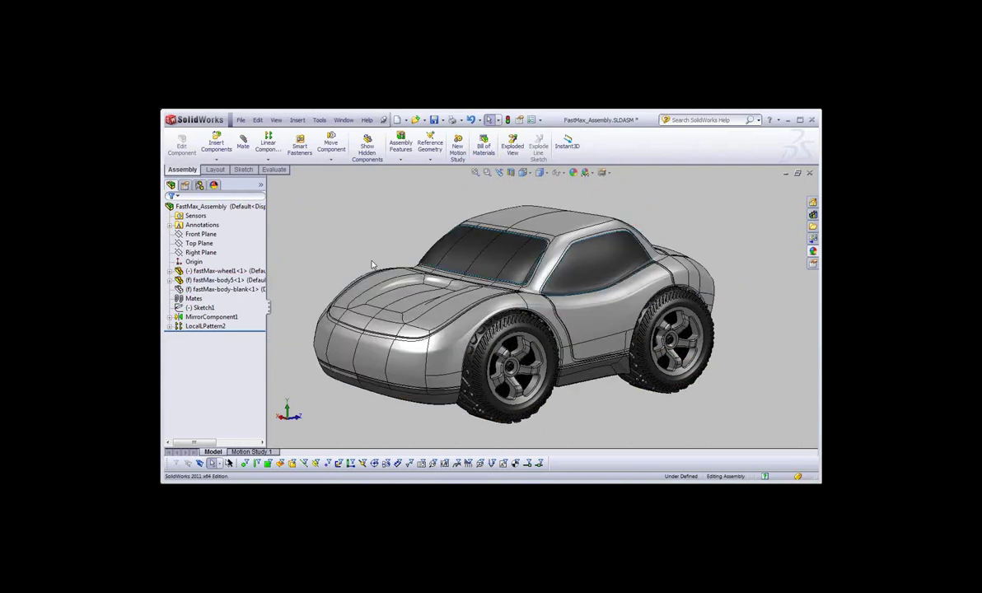
Section the car on the Front Plane and orbit to inspect the body's cross-section
click(515, 173)
mouse_move(512, 222)
middle_down()
mouse_move(414, 274)
mouse_move(435, 311)
middle_up()
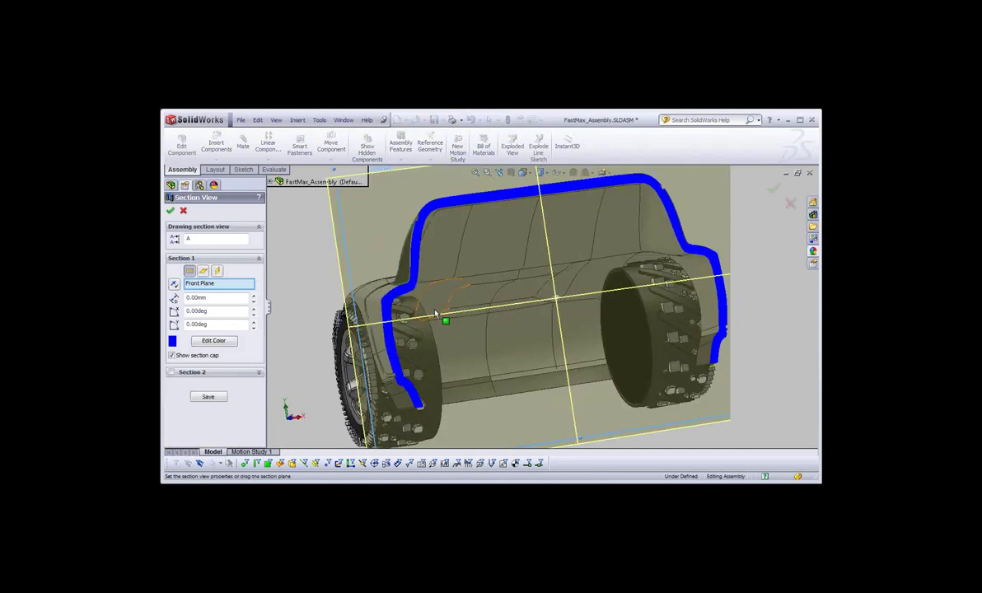
scroll(435, 311, down, 5)
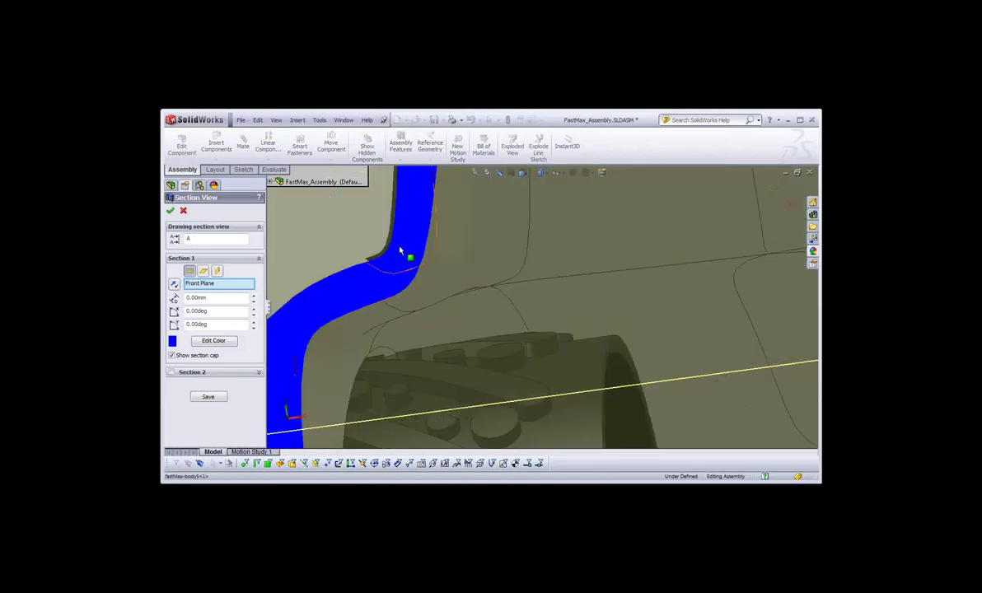
scroll(557, 312, up, 5)
mouse_move(558, 312)
middle_down()
mouse_move(607, 319)
mouse_move(557, 334)
middle_up()
scroll(557, 335, down, 2)
mouse_move(590, 289)
middle_down()
mouse_move(540, 328)
mouse_move(529, 317)
mouse_move(420, 357)
middle_up()
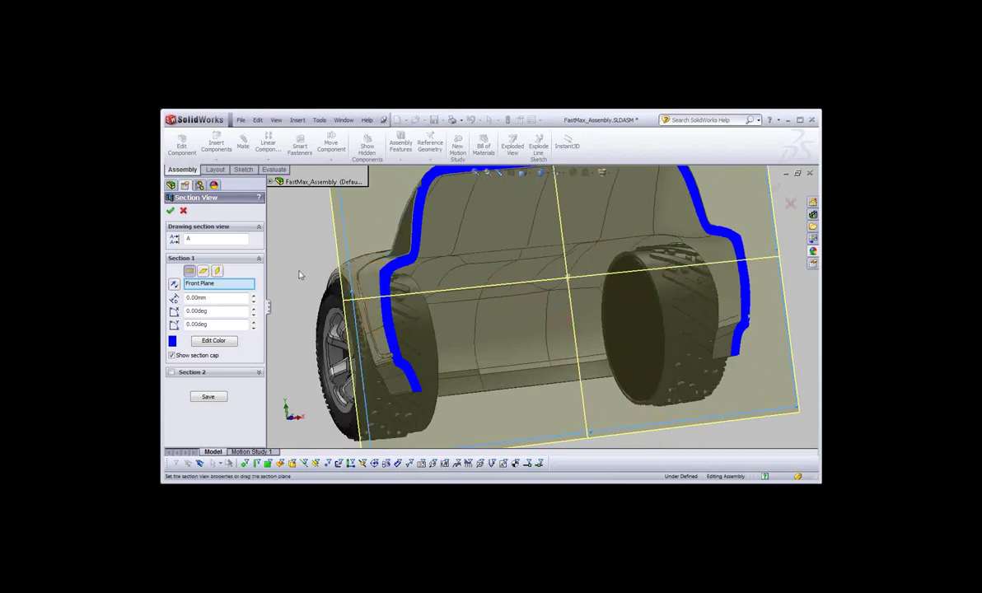
Cancel the section view to restore the whole, uncut car
click(790, 205)
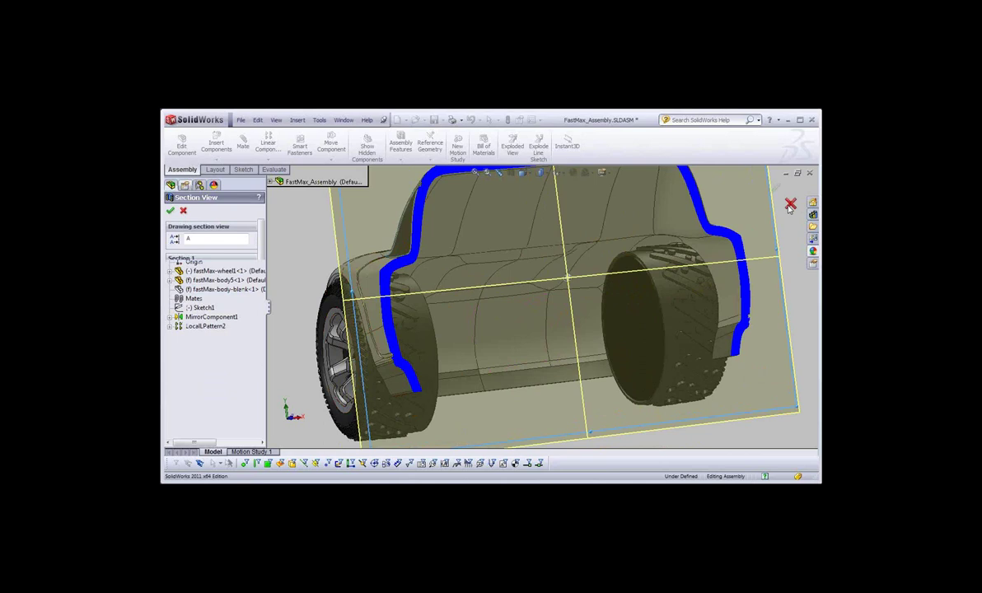
click(789, 205)
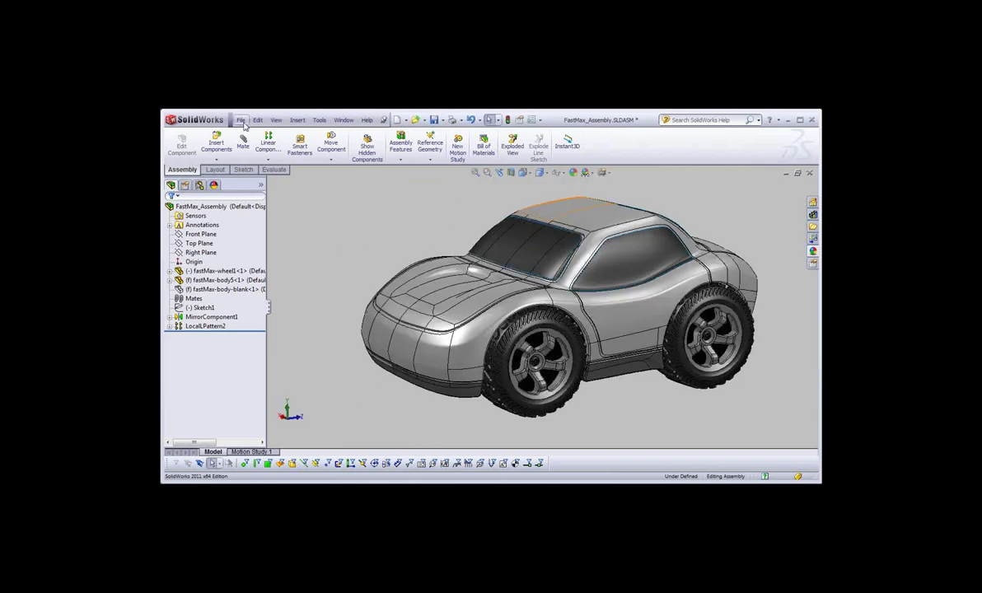
click(242, 121)
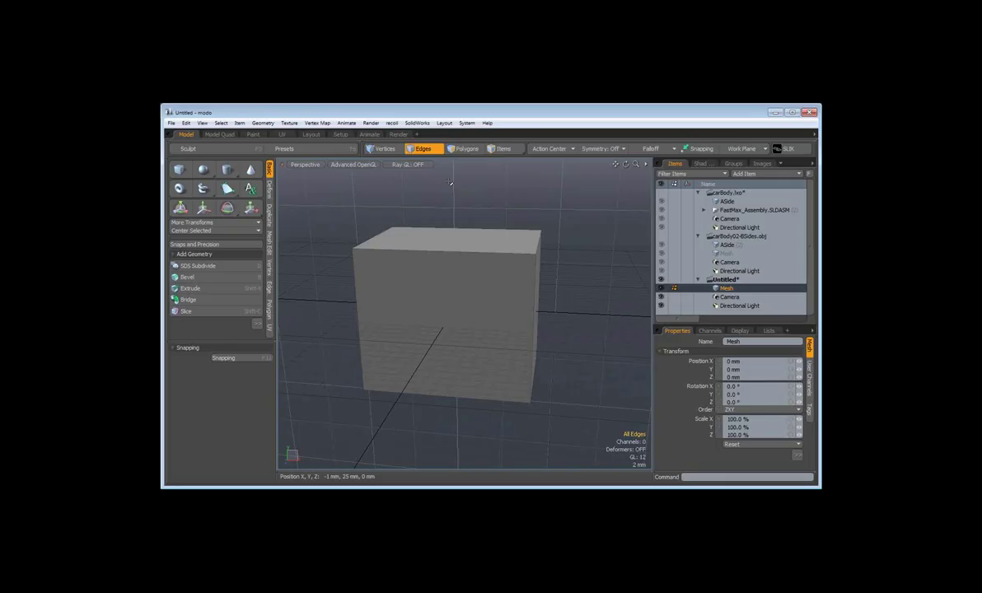
Close the carBody02-8Sides.obj, untitled and carBody.lxo scenes without saving changes
right_click(718, 238)
click(717, 263)
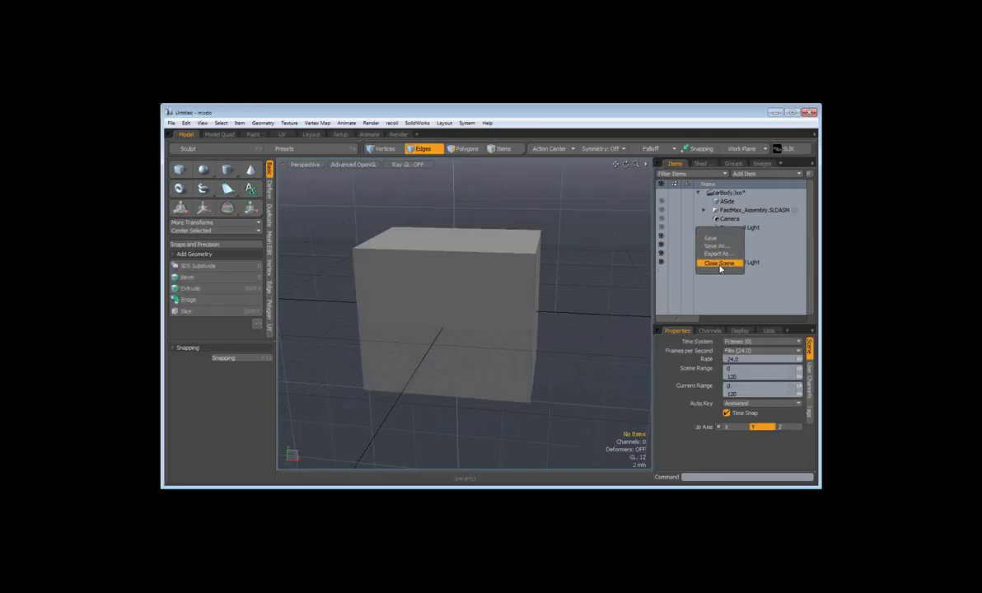
click(719, 264)
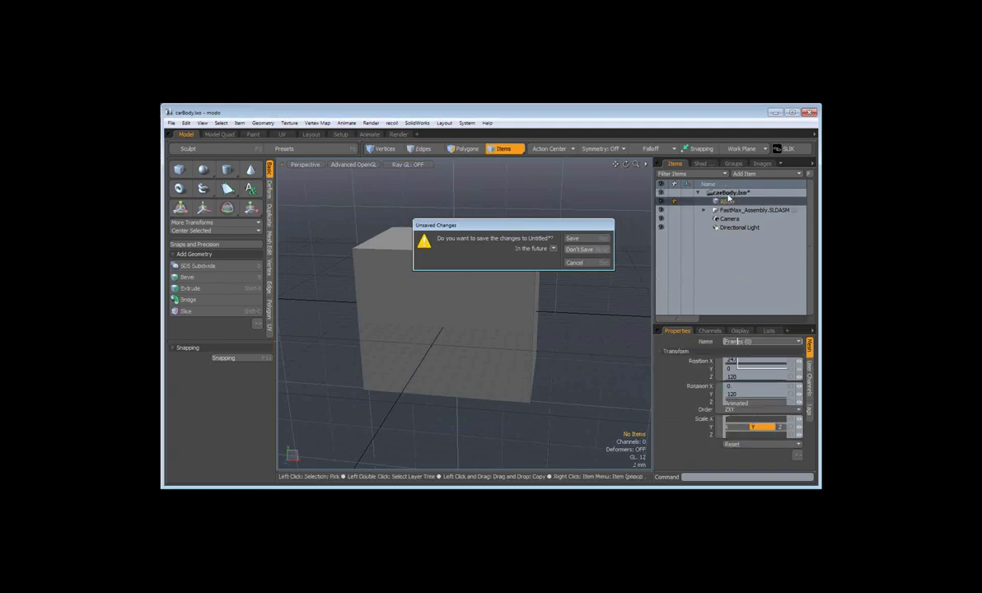
key(Return)
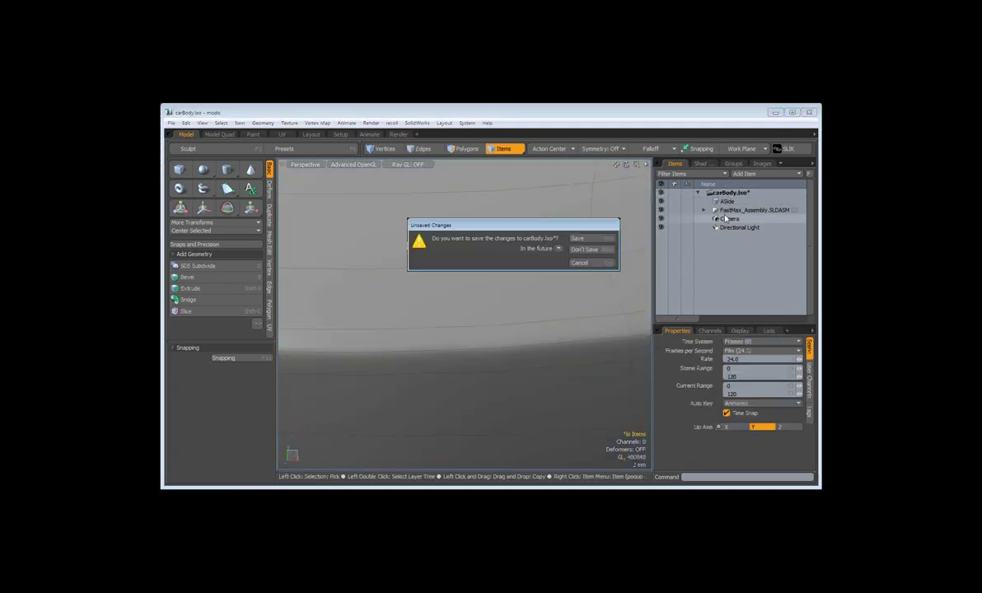
key(Return)
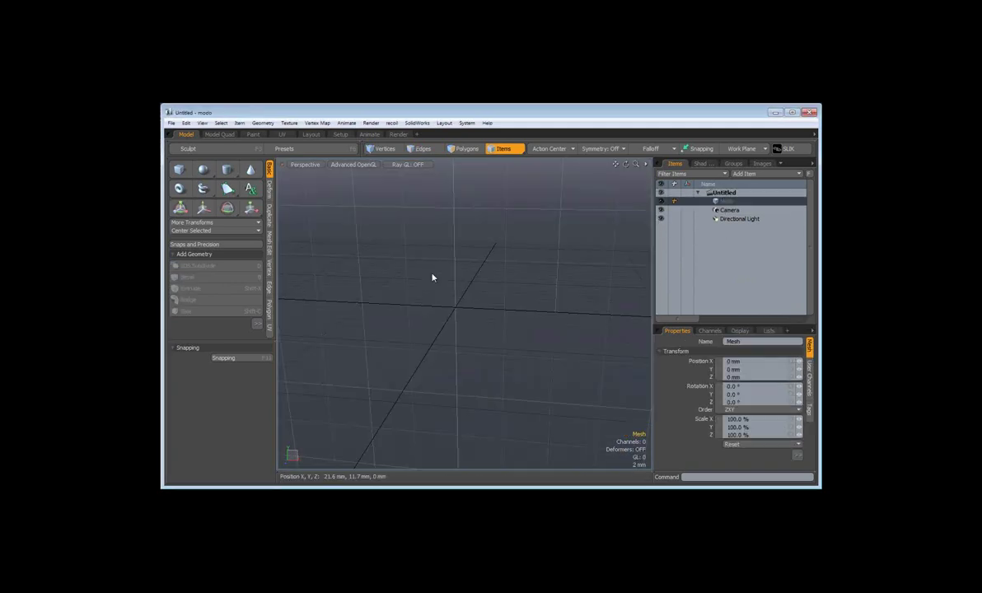
Add a test cube, look at it closer, then delete it to empty the scene
click(180, 174)
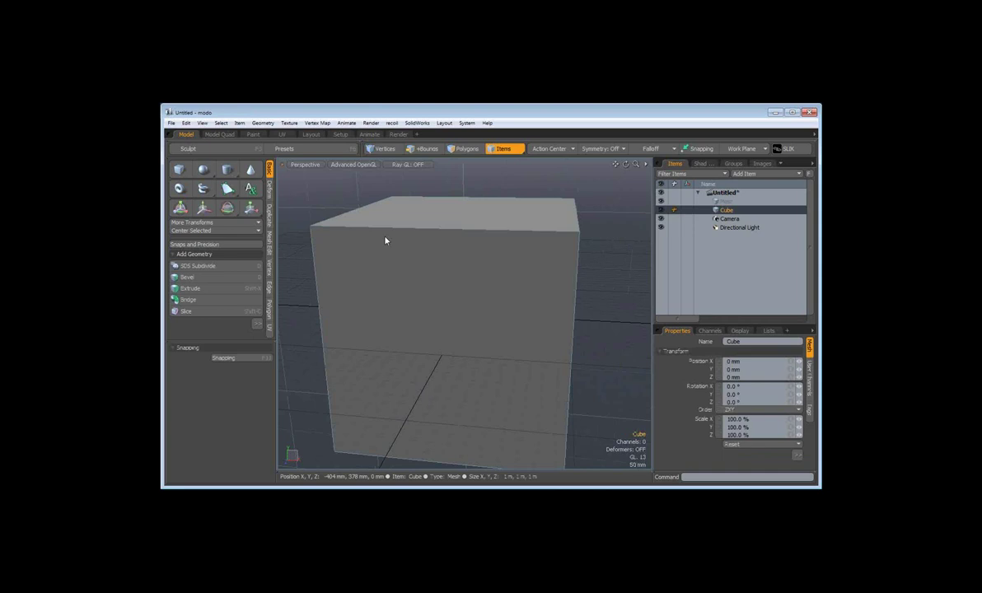
middle_drag(385, 240, 426, 330)
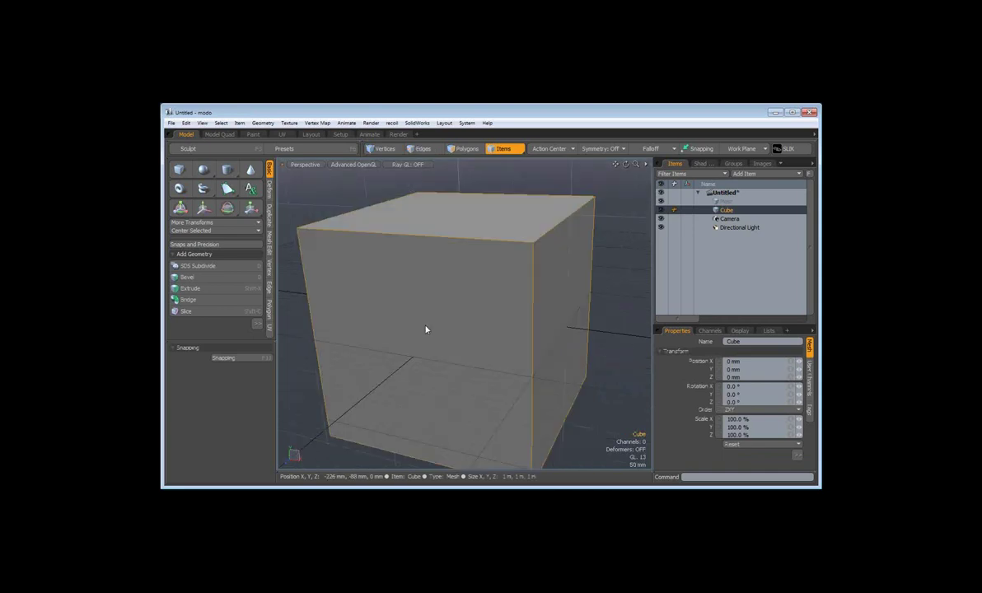
key(Delete)
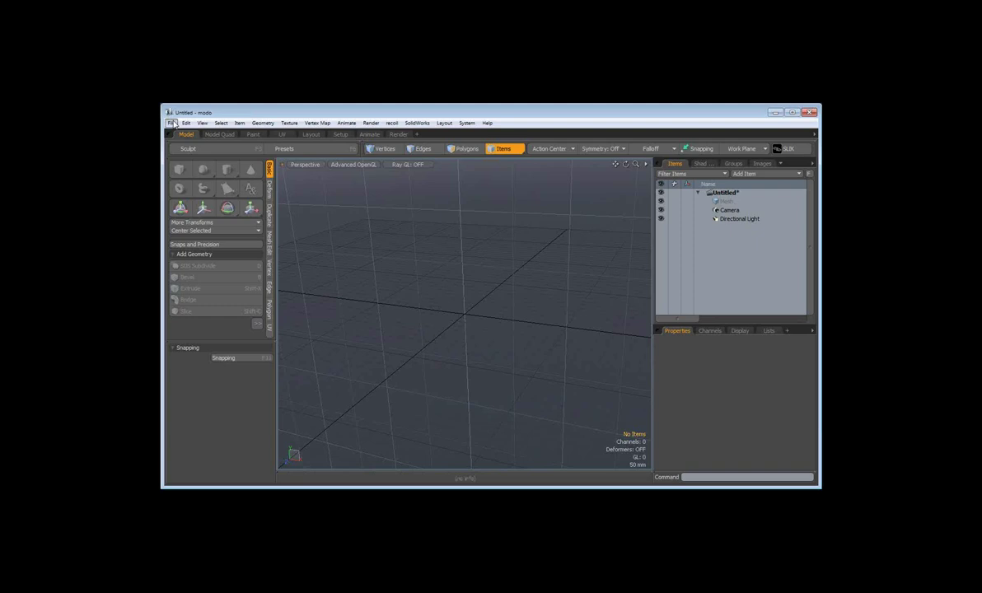
click(172, 124)
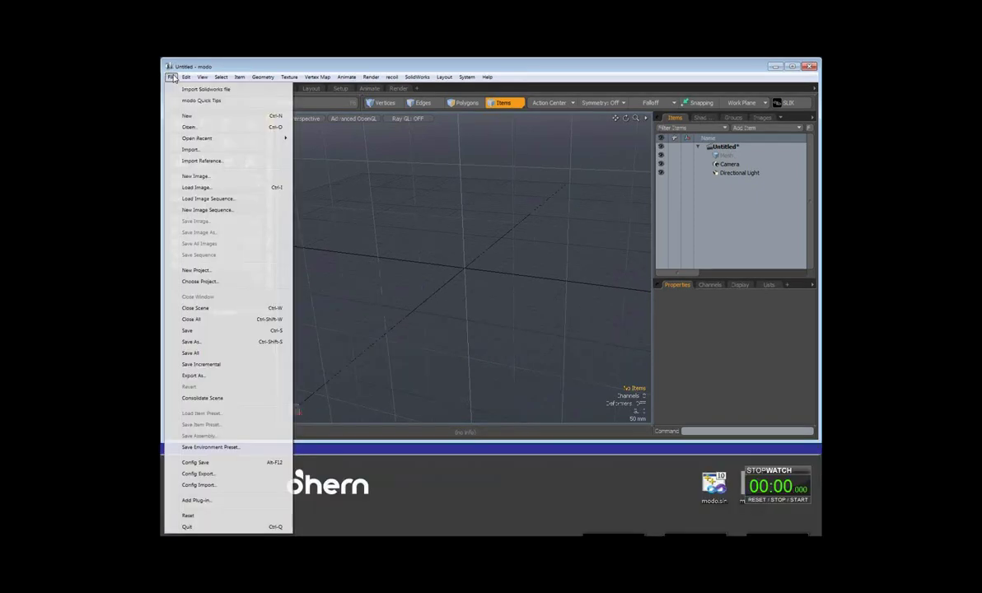
Open FastMax_Assembly.SLDASM from the Load Scene dialog as a new scene
click(189, 127)
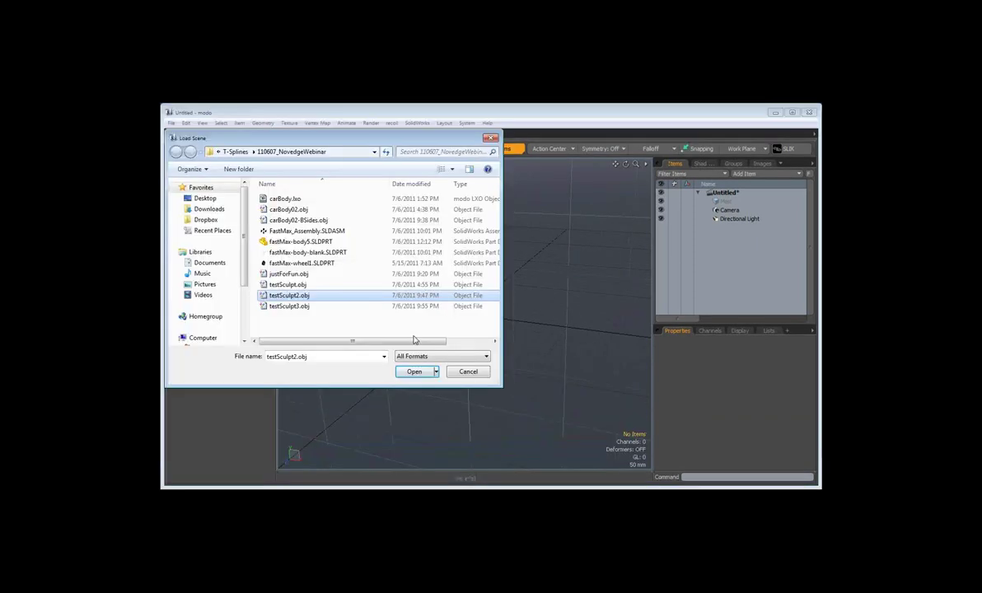
click(414, 372)
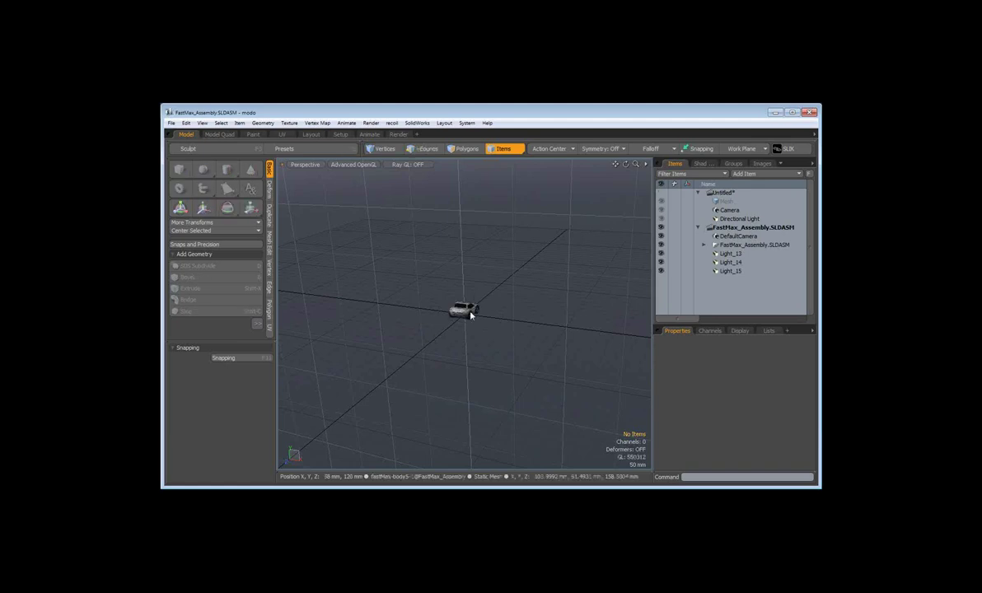
scroll(470, 315, up, 5)
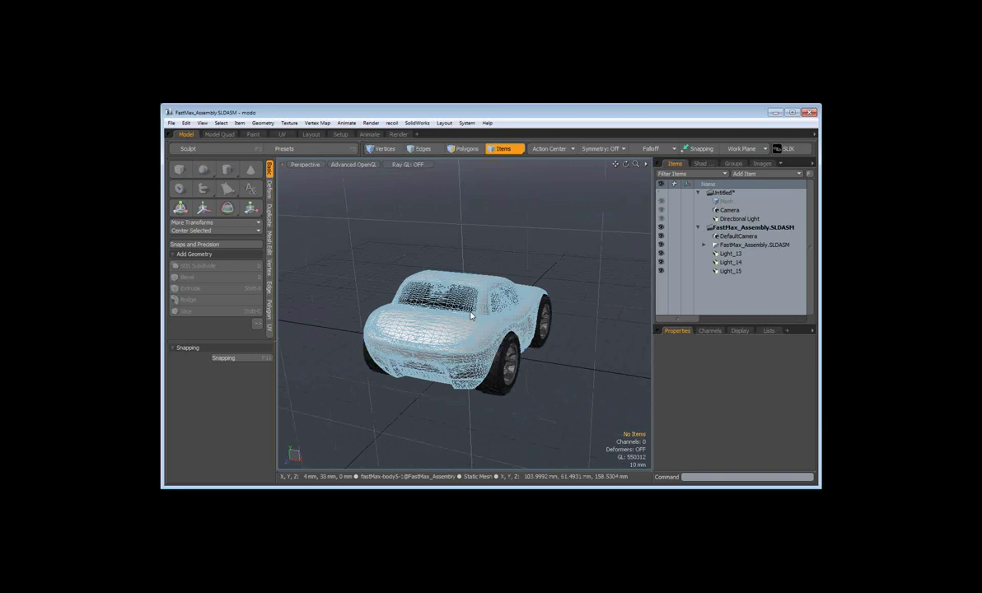
Zoom in on the hood's mesh triangles, then fit the whole car in view
mouse_move(470, 315)
alt+mouse_down()
mouse_move(365, 381)
mouse_move(465, 327)
alt+mouse_up()
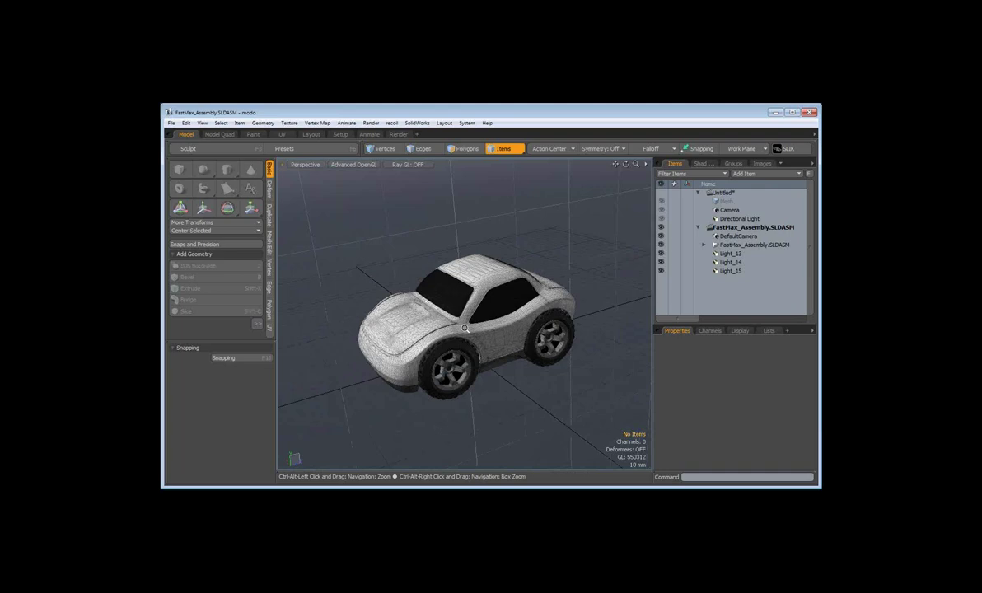
ctrl+alt+drag(464, 328, 470, 248)
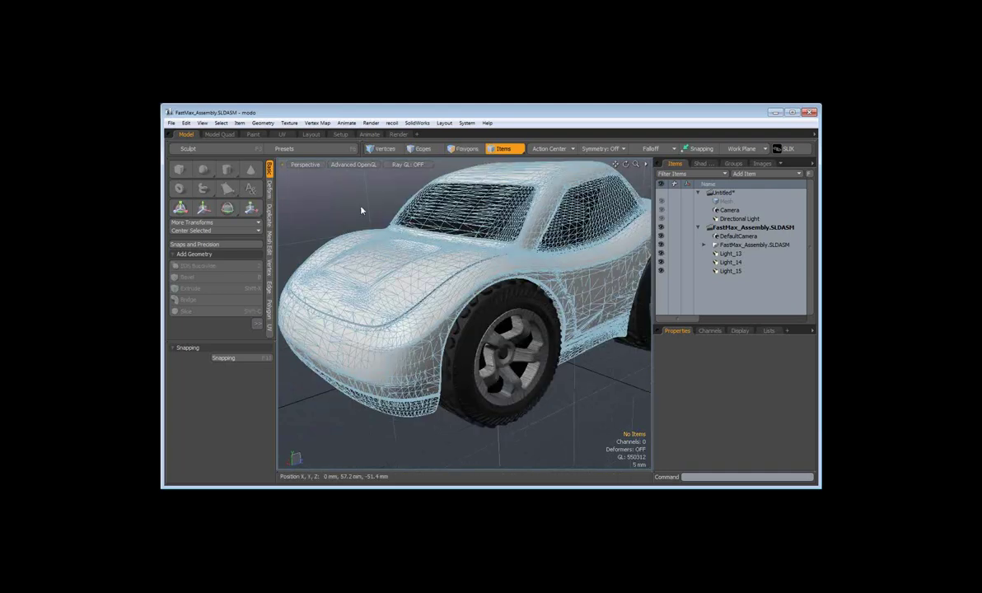
ctrl+alt+drag(361, 211, 435, 267)
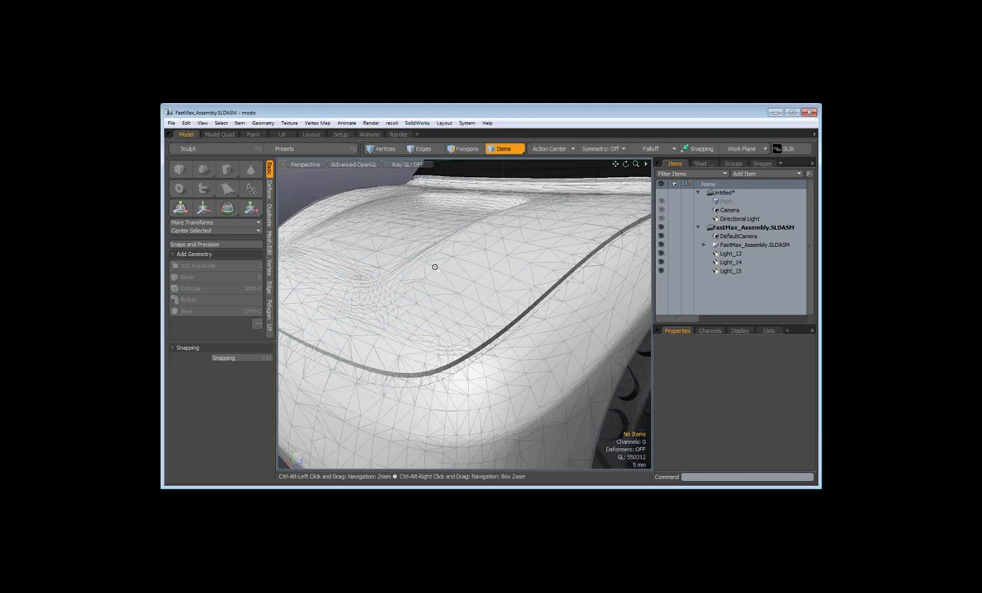
ctrl+alt+drag(435, 267, 388, 306)
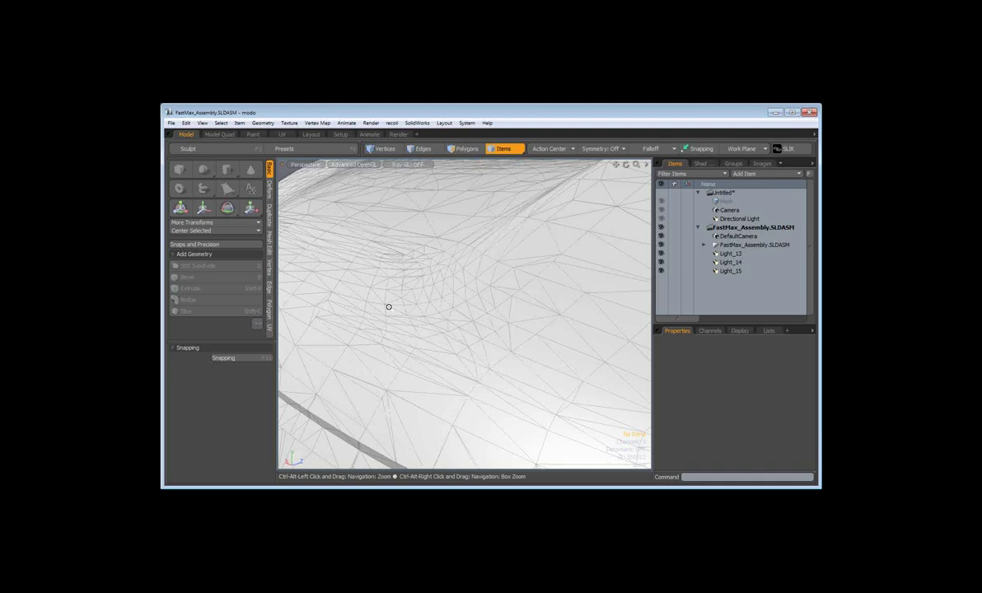
key(a)
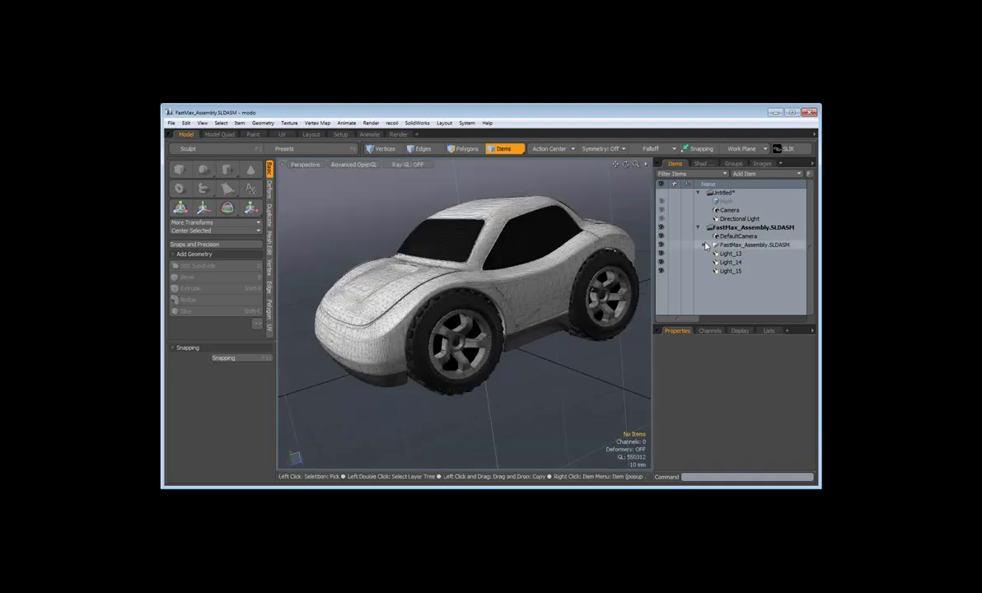
click(706, 245)
Select body-blank and the four wheels and hide them
click(737, 262)
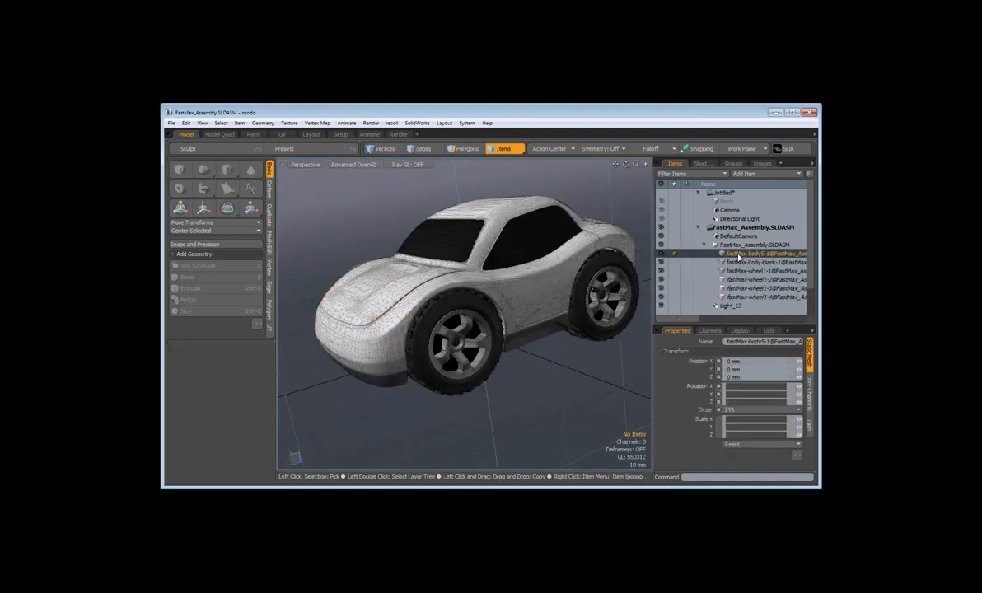
click(737, 262)
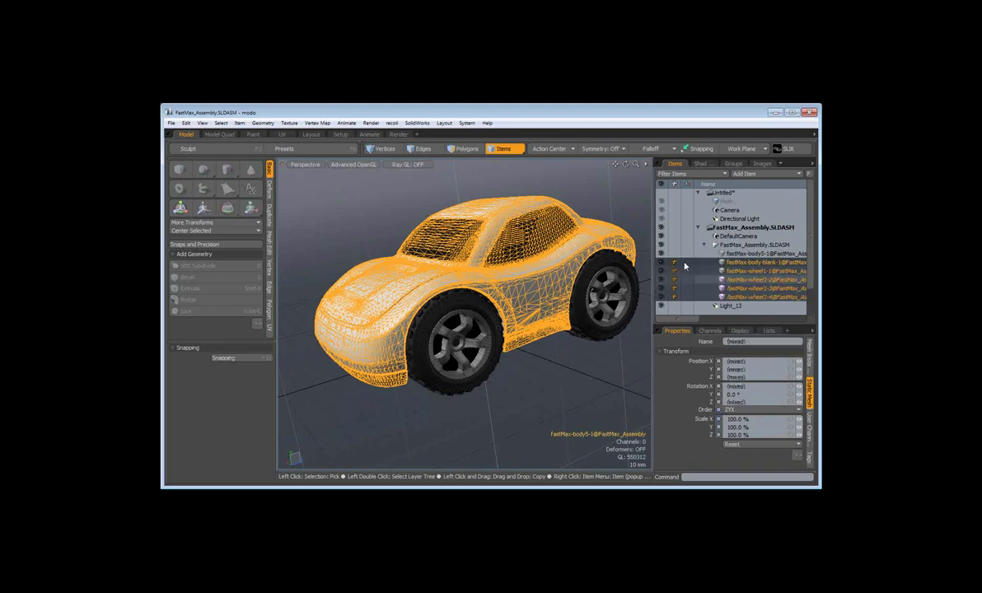
shift+click(742, 297)
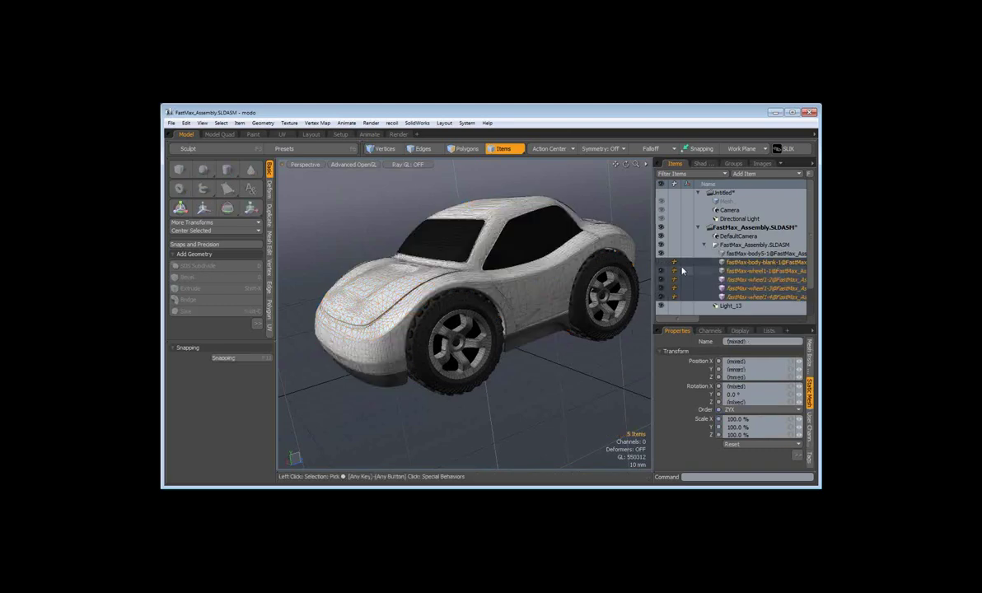
click(664, 282)
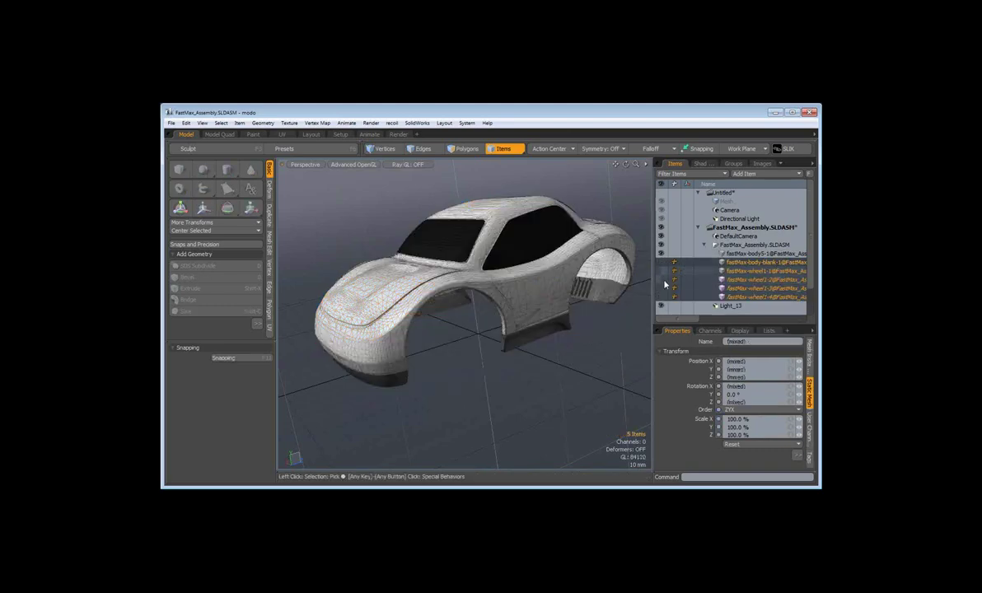
click(501, 360)
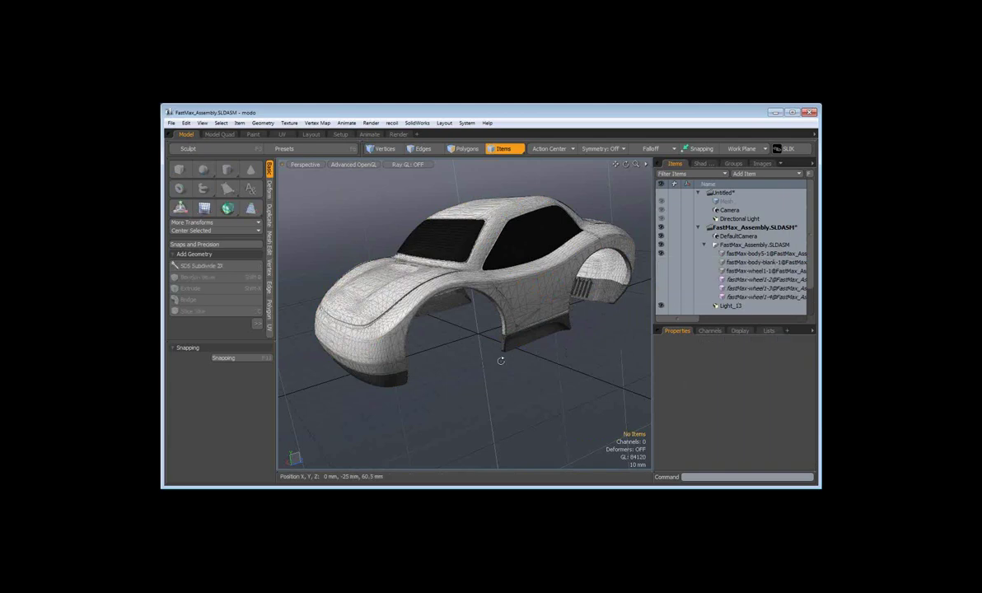
Select the fastMax-body5 part and zoom in on the car body shell
alt+drag(500, 360, 464, 338)
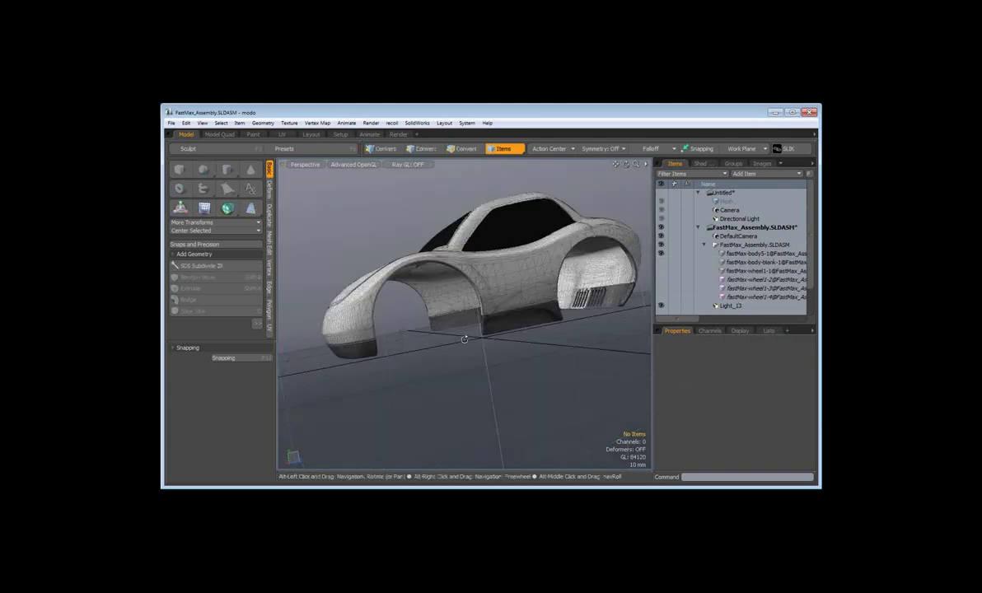
click(669, 253)
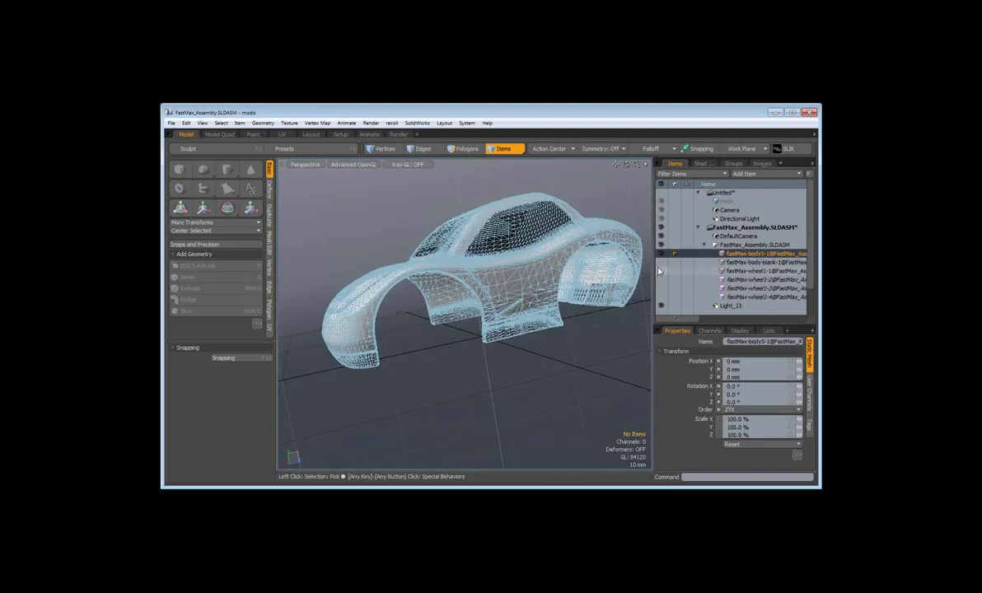
mouse_move(626, 284)
ctrl+alt+mouse_down()
mouse_move(510, 332)
mouse_move(509, 265)
ctrl+alt+mouse_up()
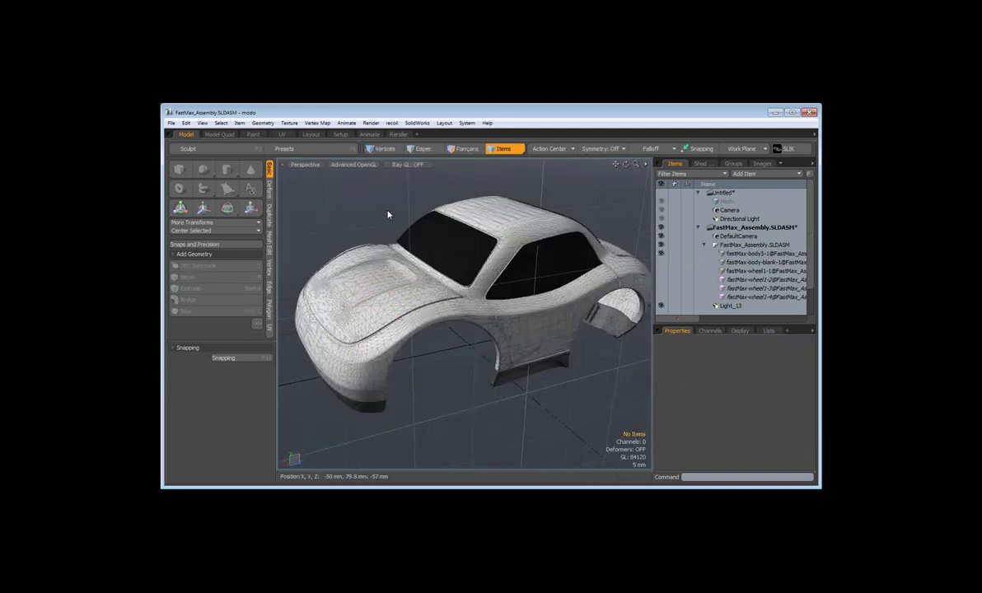
click(417, 122)
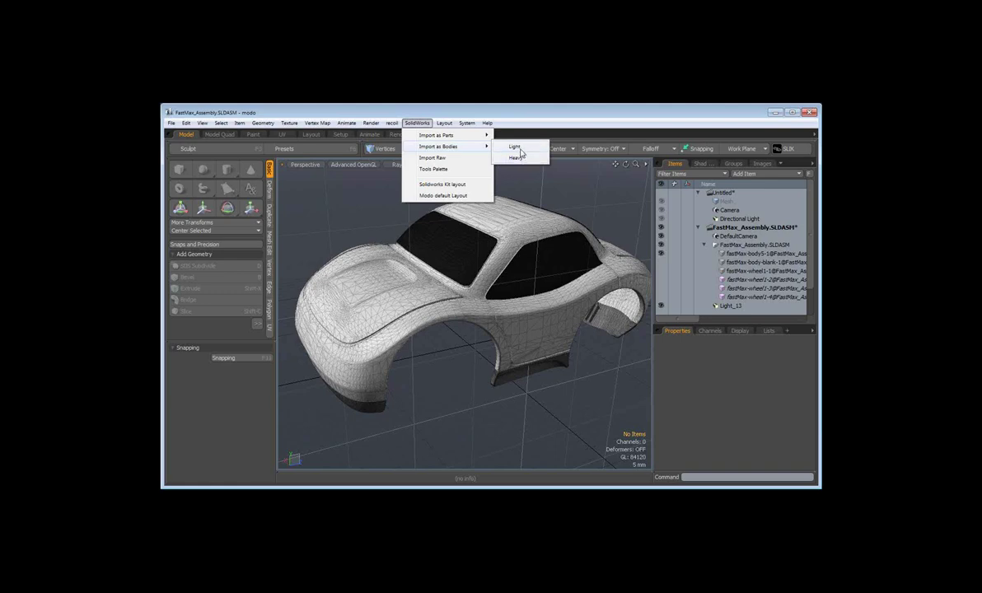
Import fastMax-body5.SLDPRT as bodies using the Light setting
click(519, 152)
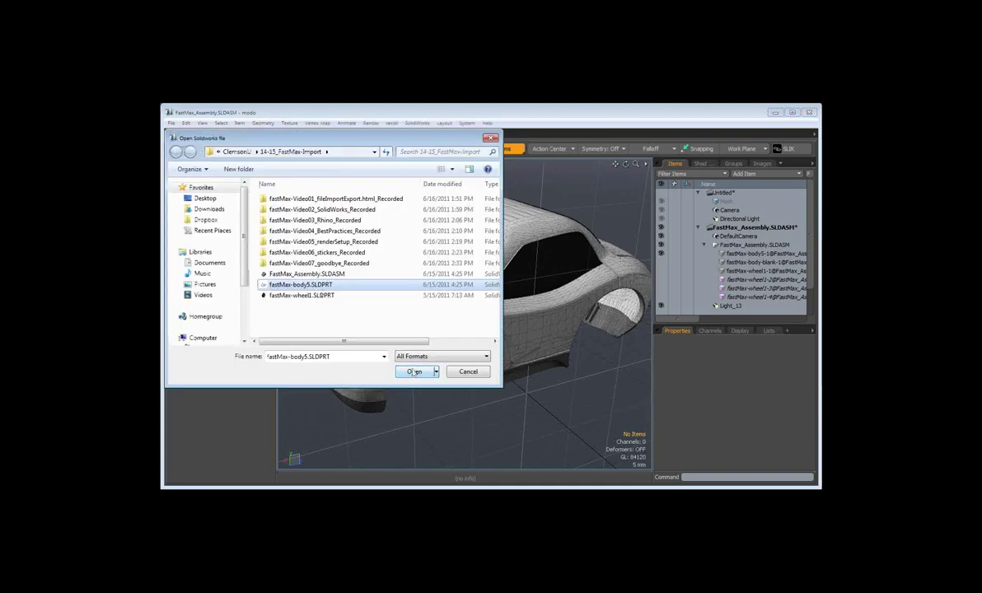
click(412, 371)
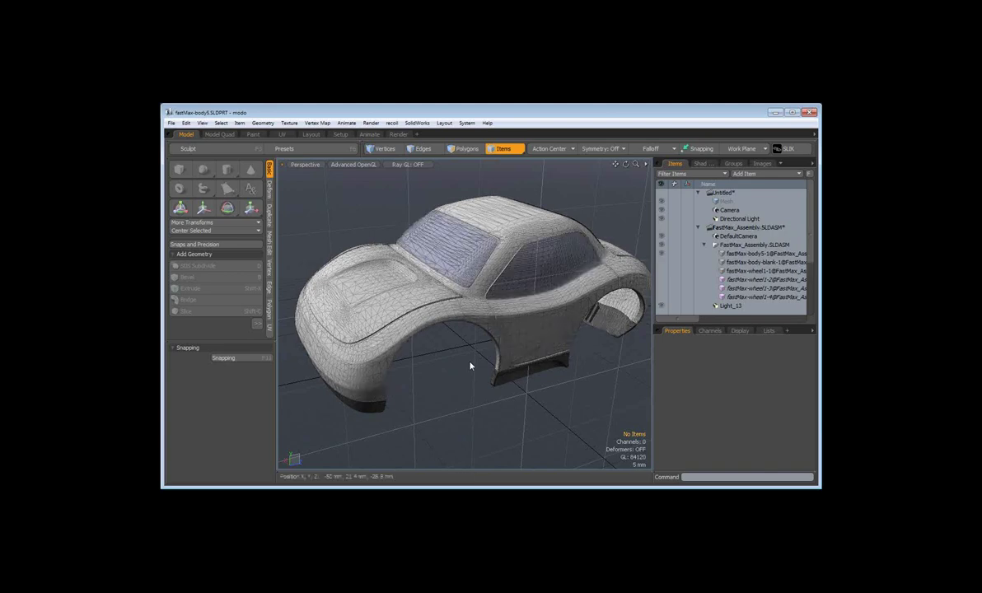
Expand fastMax-body5 and highlight side glass, shell, windshield, vent and front lip in turn
click(742, 219)
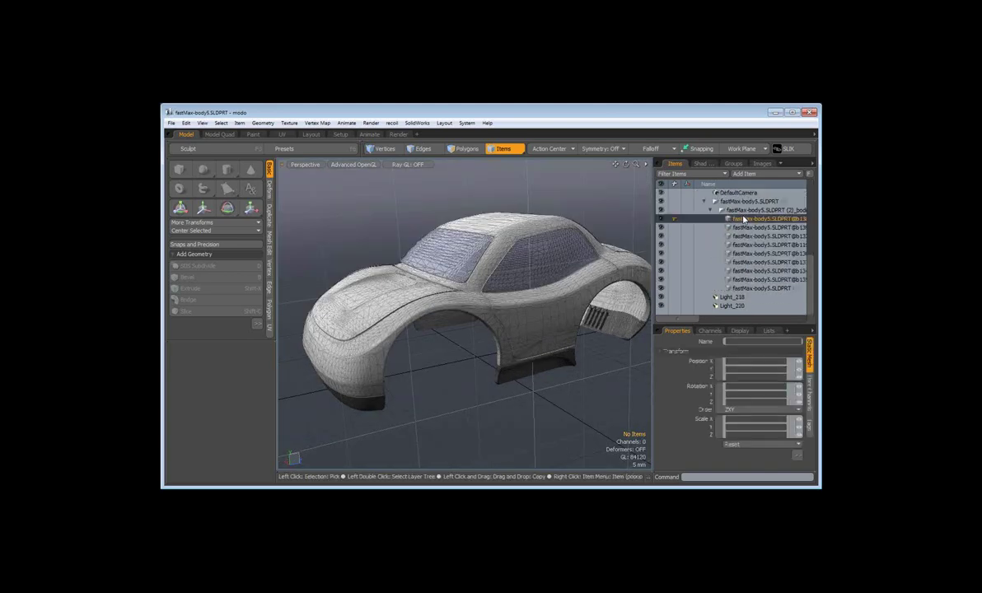
click(741, 236)
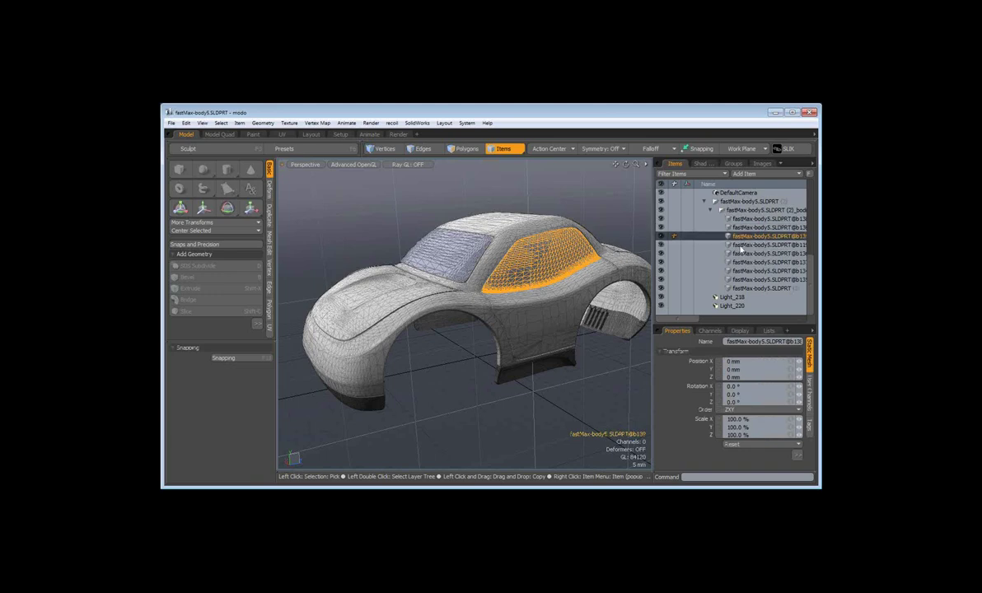
click(741, 246)
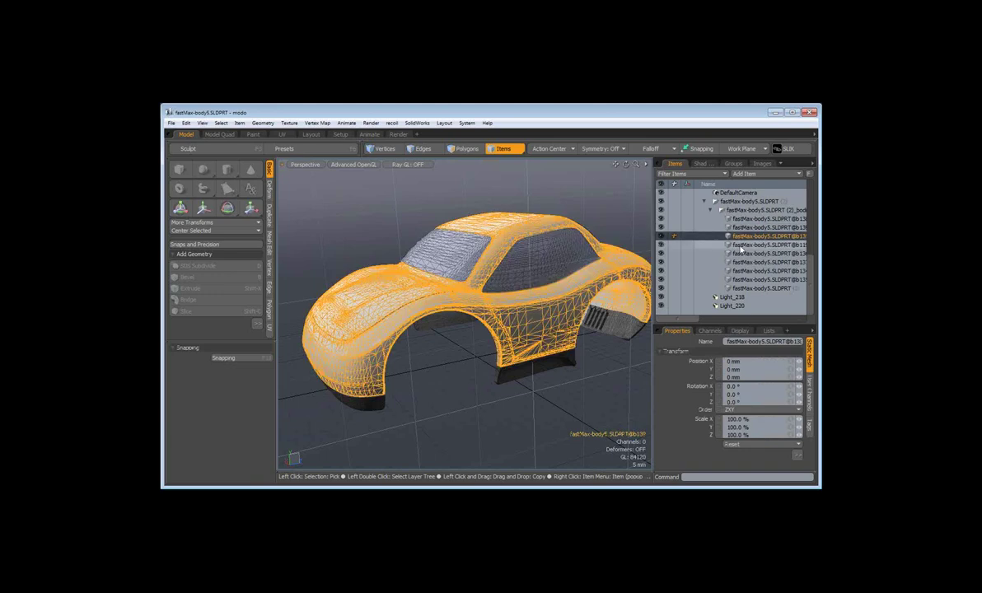
click(740, 245)
click(737, 262)
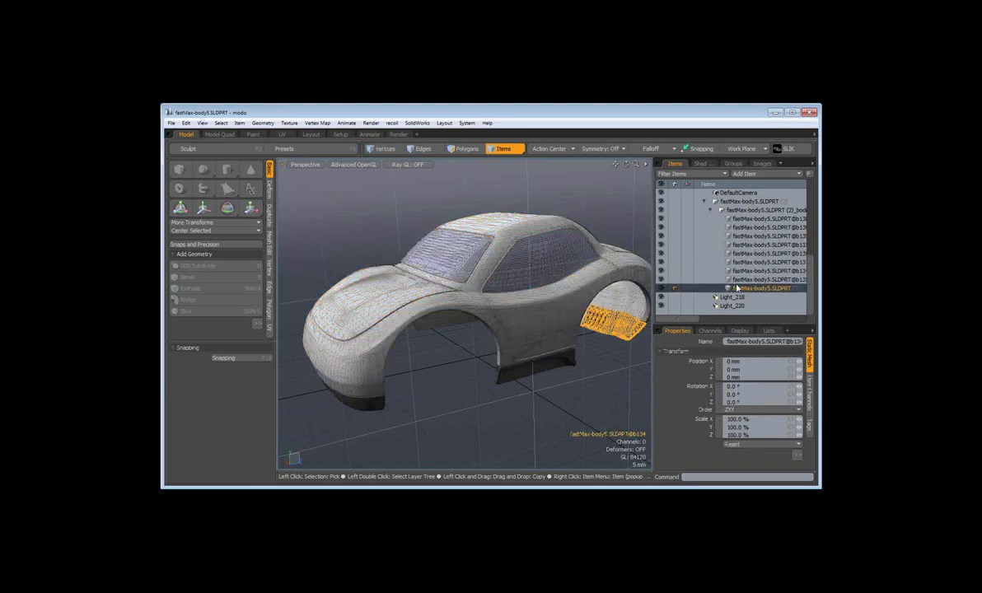
click(730, 279)
click(610, 219)
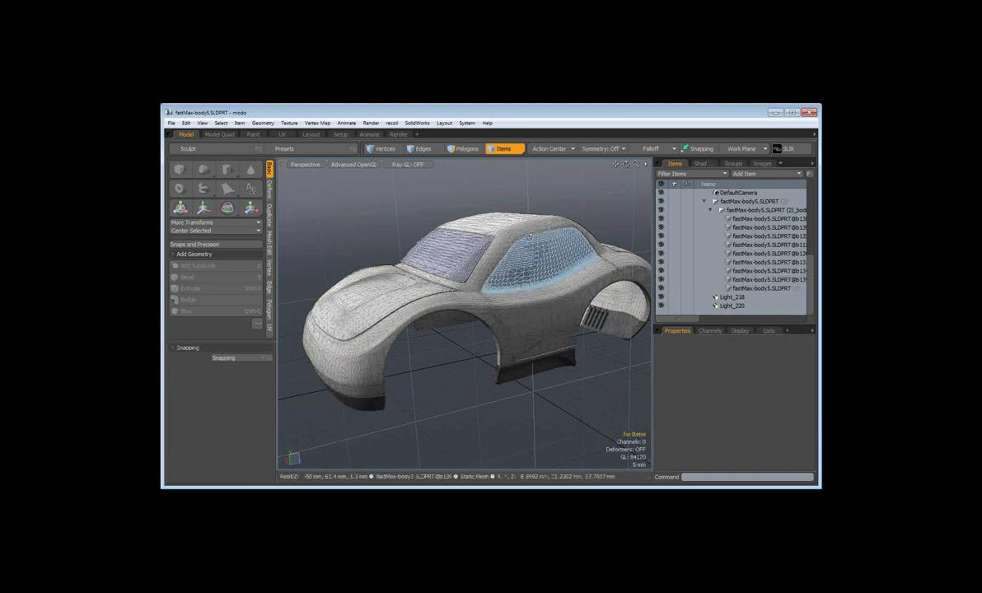
Orbit and pan the view to reposition the car body
alt+drag(528, 237, 492, 281)
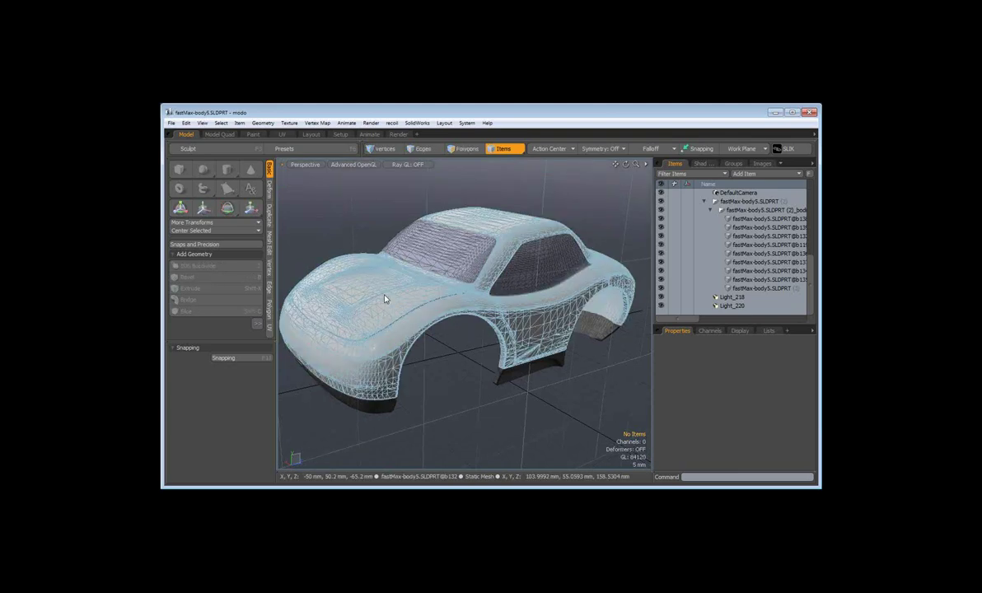
alt+drag(384, 298, 503, 331)
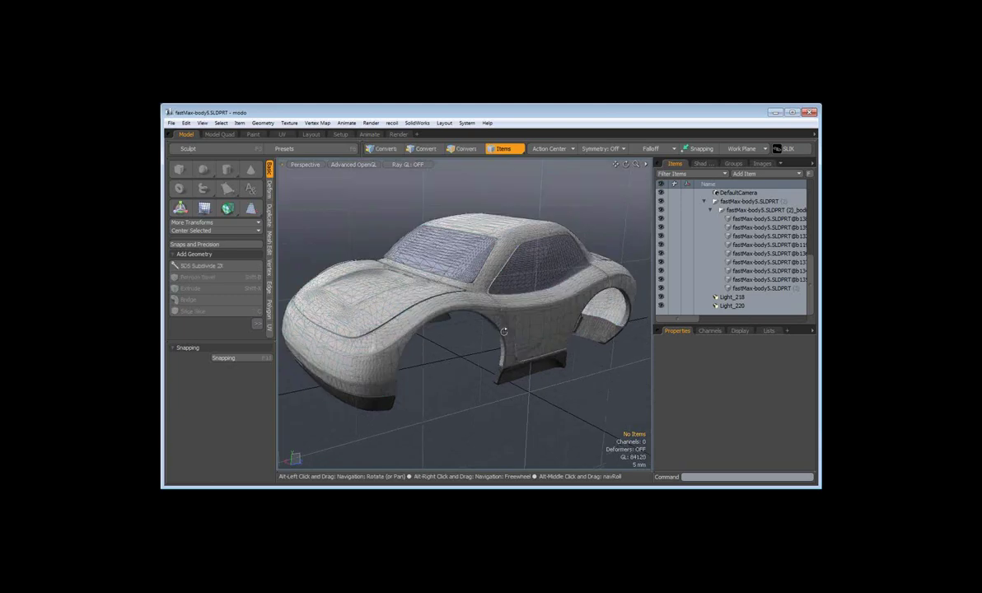
alt+drag(504, 331, 471, 334)
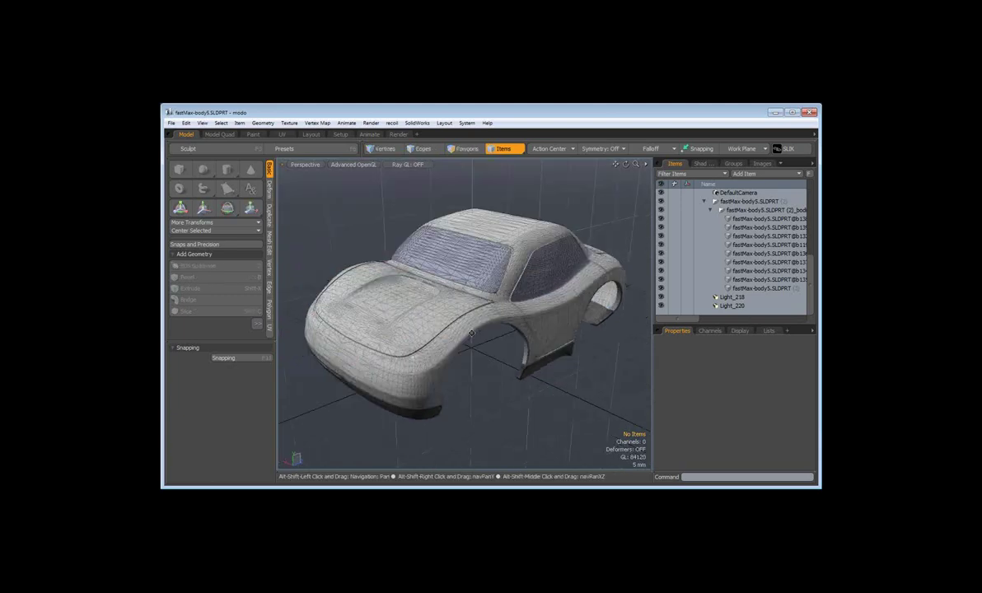
alt+drag(471, 334, 445, 296)
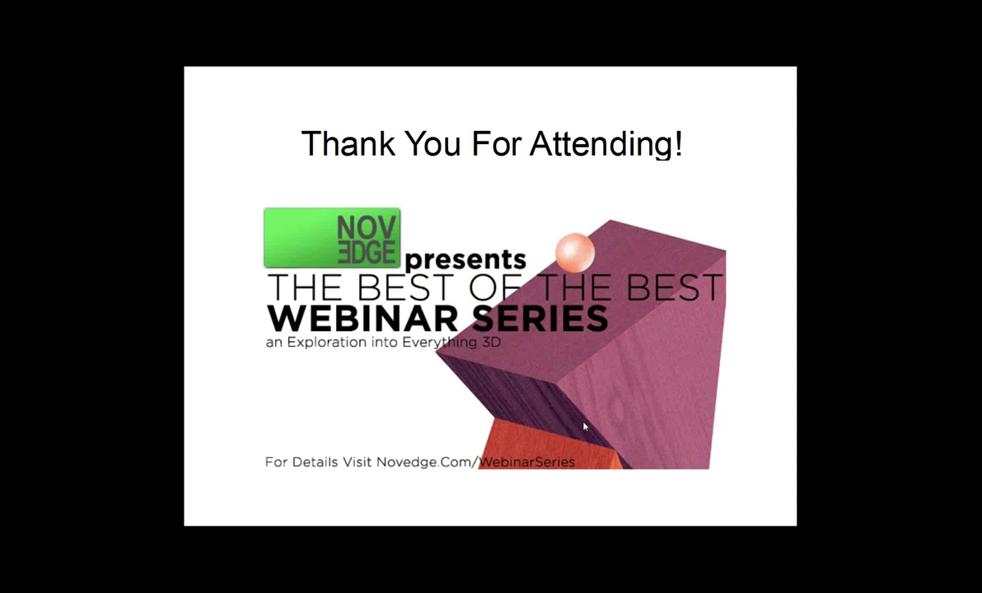
Advance from the Thank You For Attending slide to the Novedge online store page slide
click(530, 407)
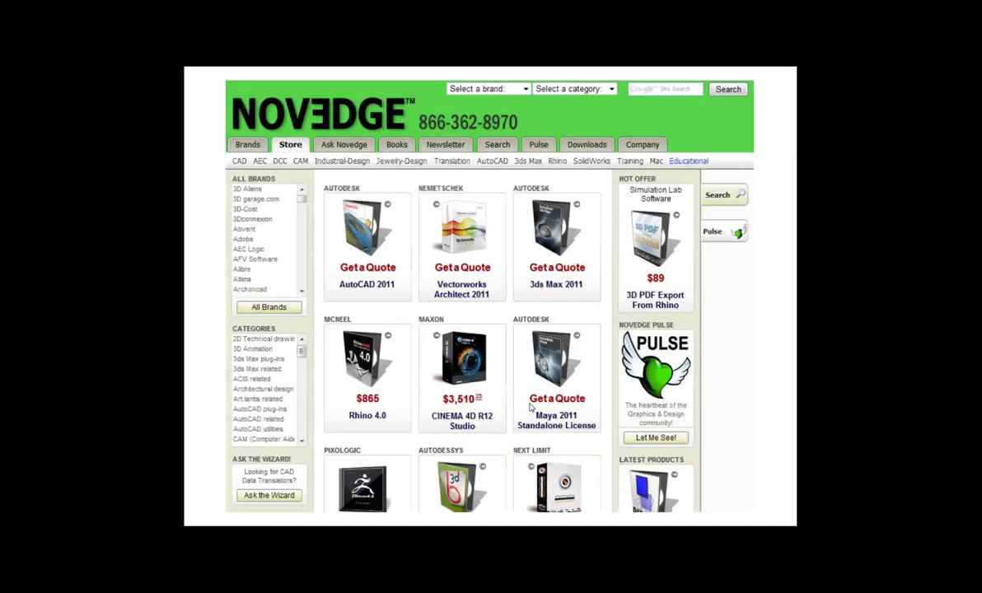